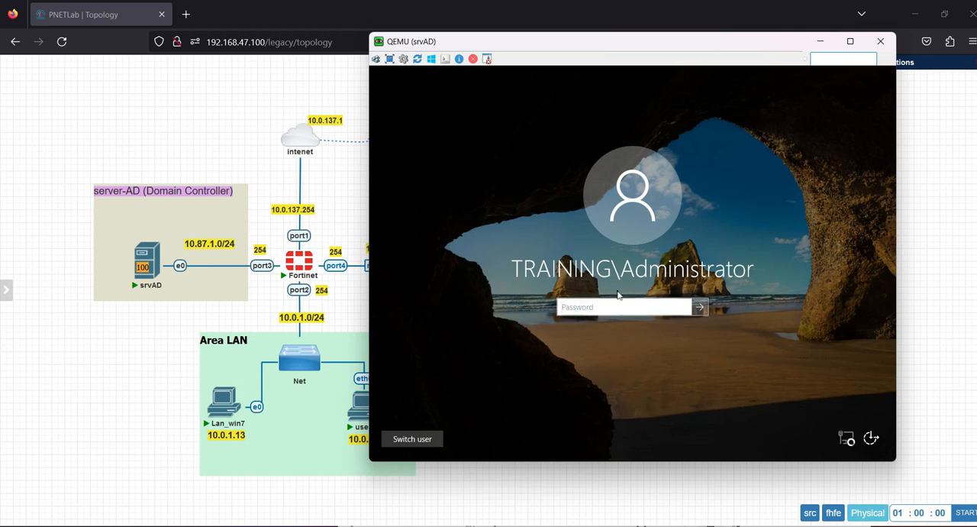
# Step: Dismiss the Sticky Keys prompt and sign in to the srvAD server's Administrator account by entering the account password
pyautogui.press('shift')
pyautogui.press('shift')
pyautogui.press('shift')
pyautogui.press('shift')
pyautogui.press('shift')
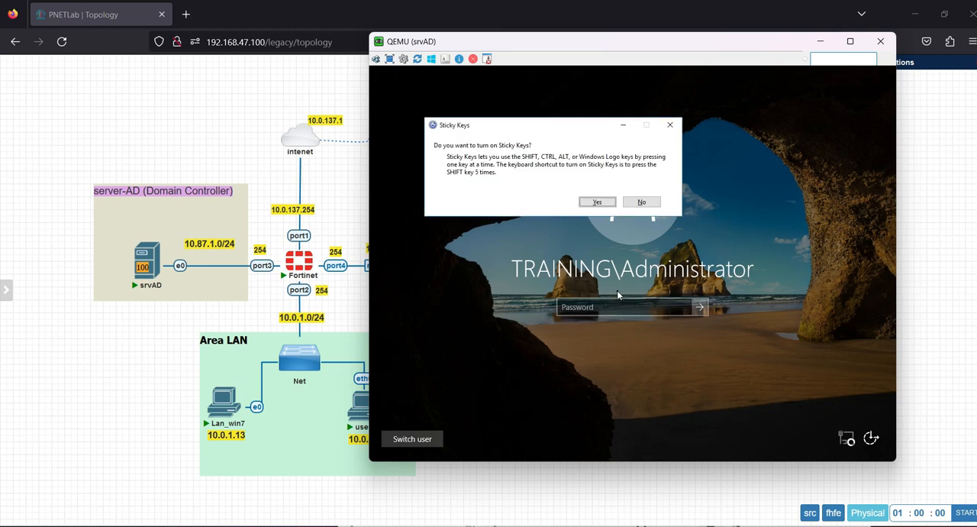
pyautogui.press('Escape')
pyautogui.write('P')
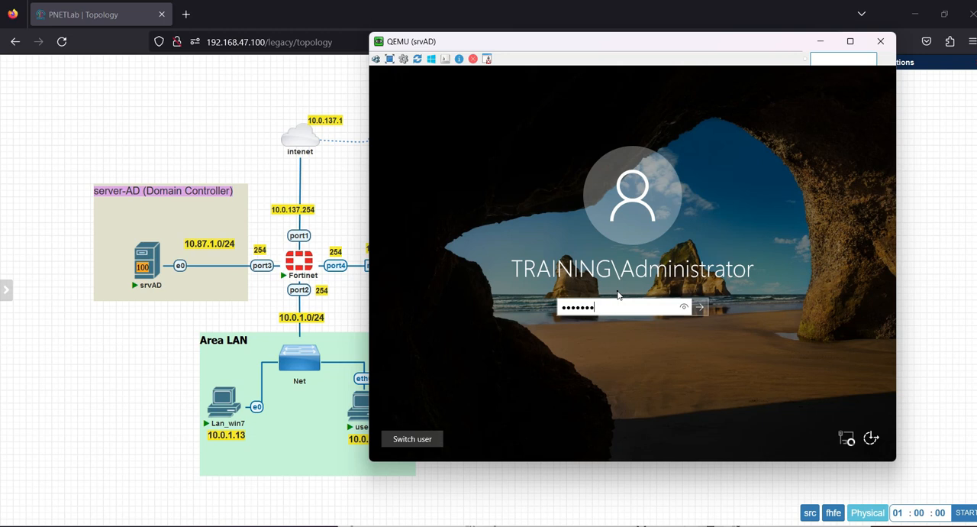
pyautogui.press('Return')
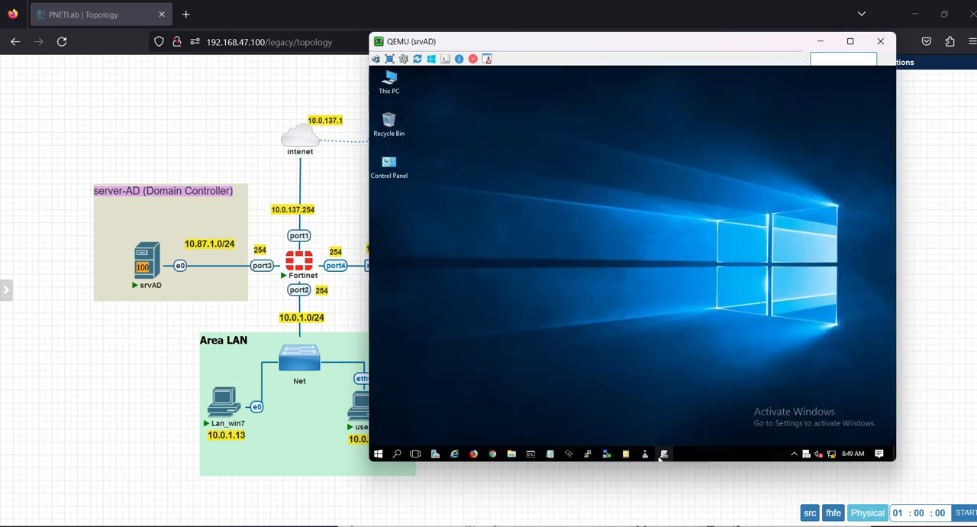
# Step: Examine the IPv4 address, gateway and DNS settings of the server's Ethernet adapter, then close the network windows without changes
pyautogui.rightClick(833, 454)
pyautogui.click(832, 448)
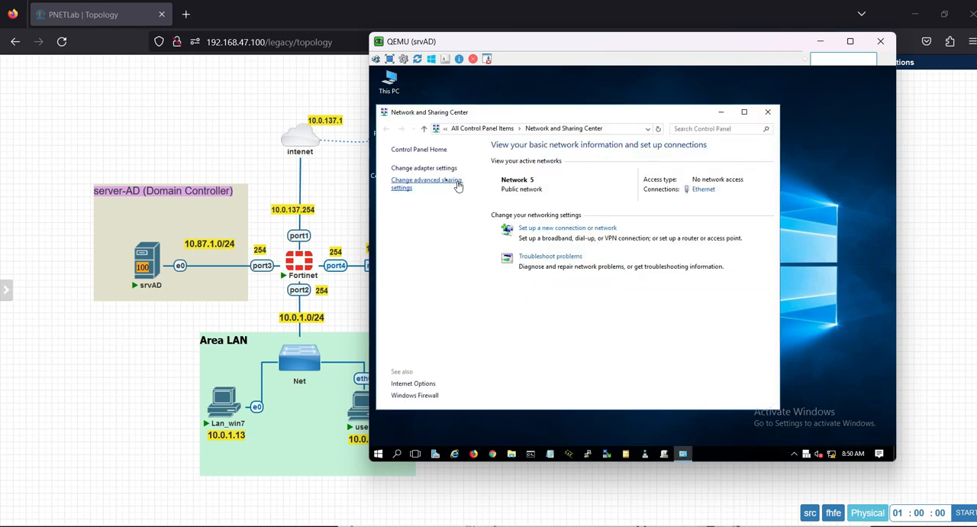
pyautogui.click(428, 166)
pyautogui.rightClick(435, 182)
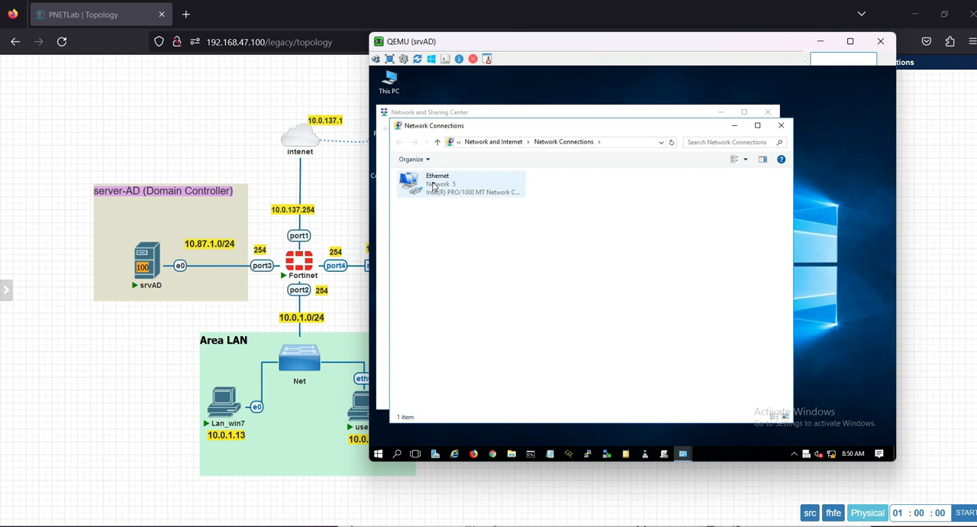
pyautogui.click(472, 280)
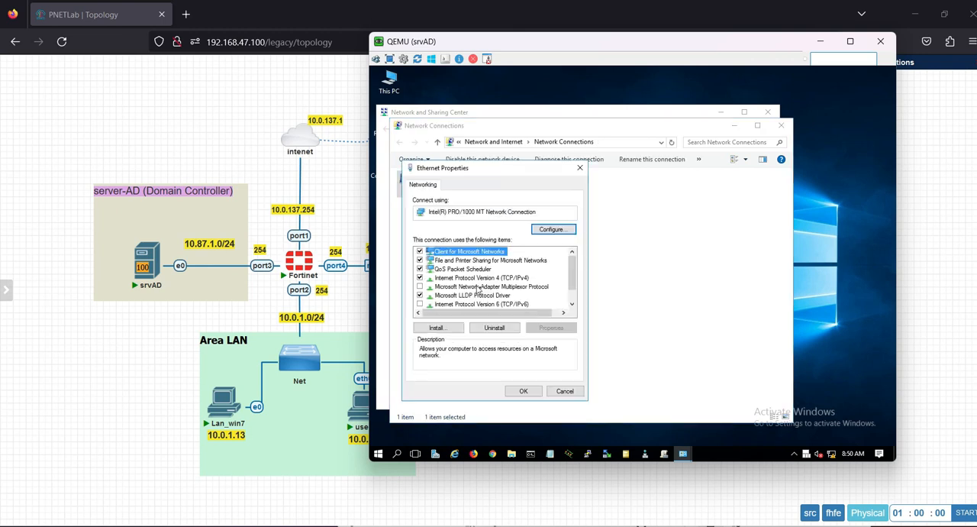
pyautogui.click(497, 278)
pyautogui.doubleClick(496, 279)
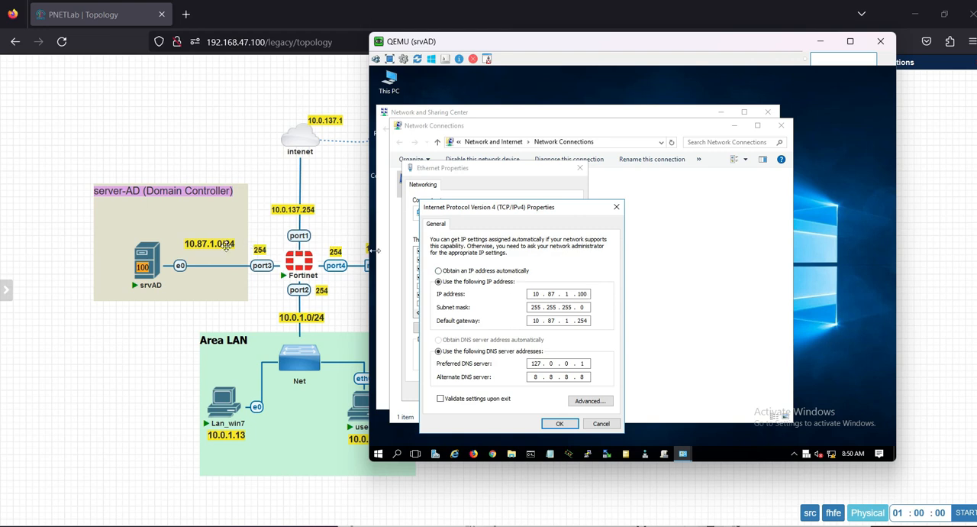
pyautogui.click(601, 423)
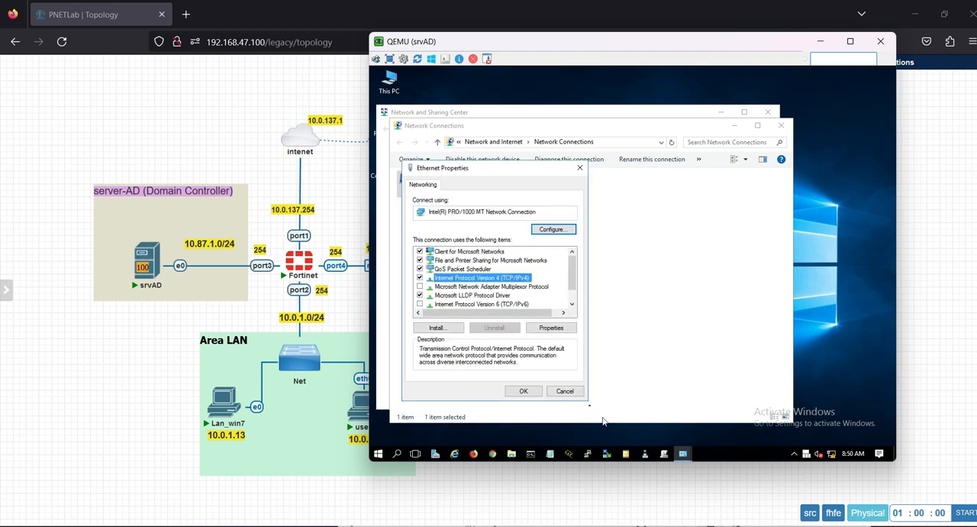
pyautogui.click(563, 389)
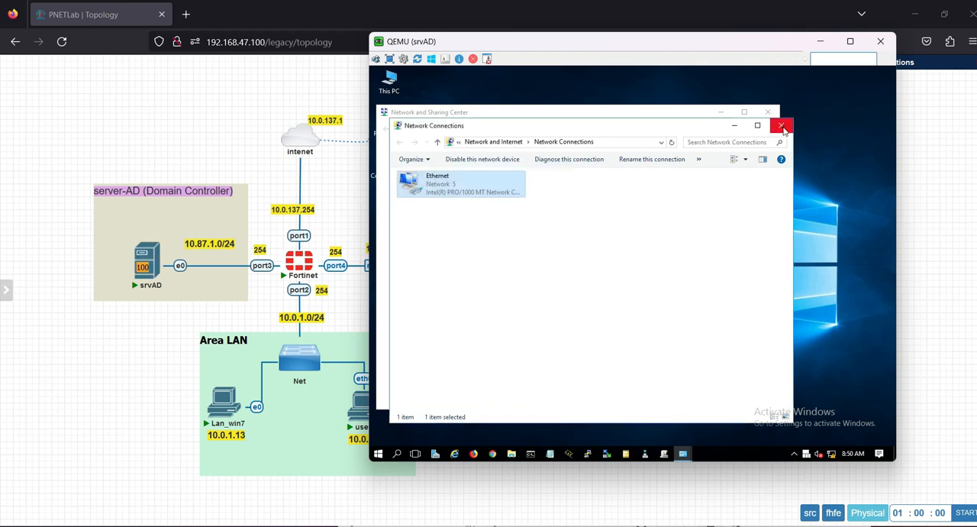
pyautogui.click(781, 127)
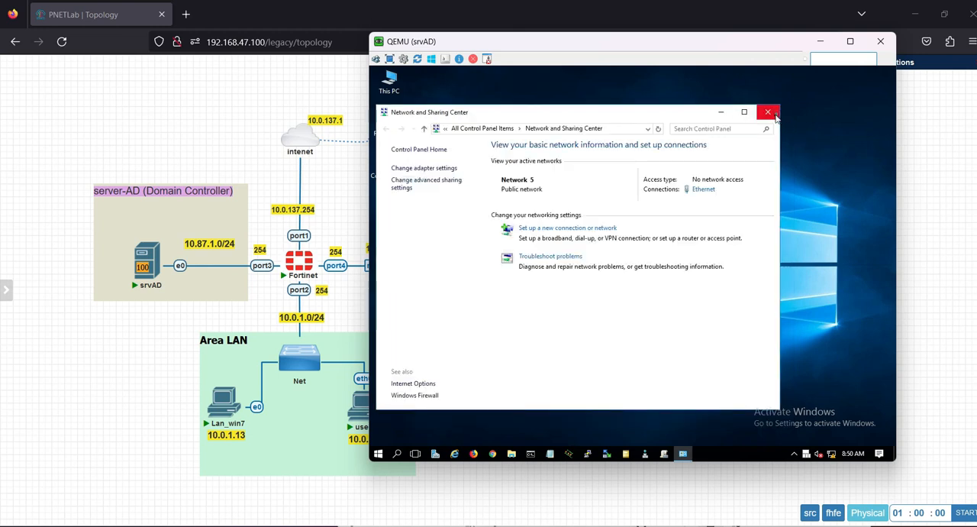
pyautogui.click(776, 114)
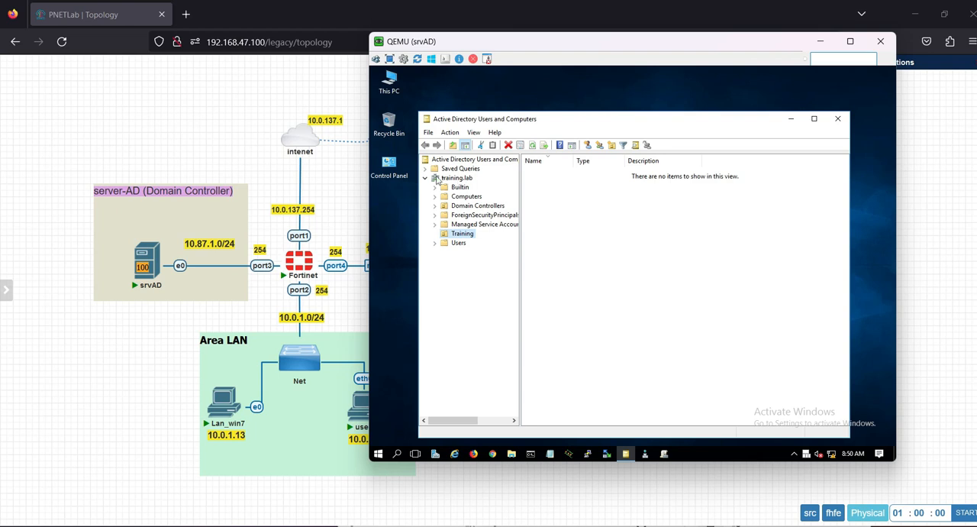
# Step: Create a global security group named Training in the Training organizational unit of training.lab
pyautogui.rightClick(598, 249)
pyautogui.moveTo(648, 292)
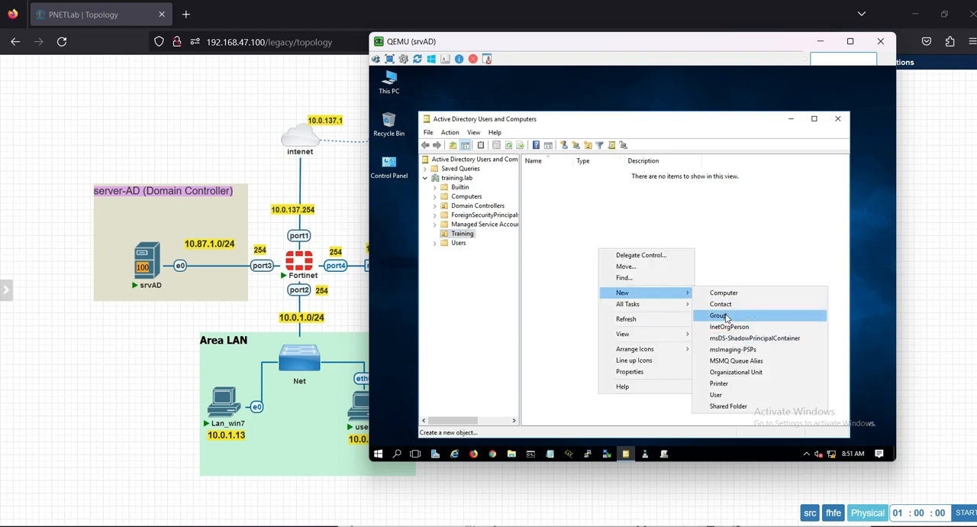
pyautogui.click(726, 316)
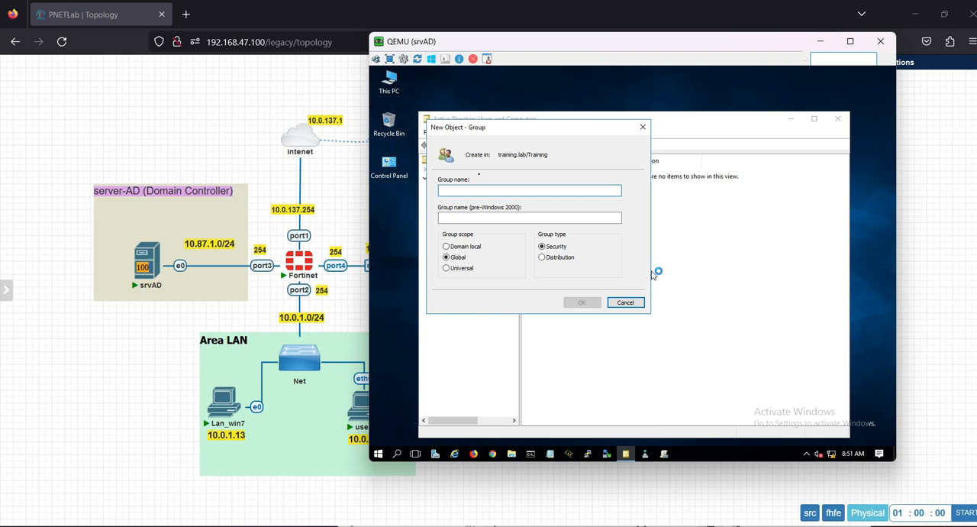
pyautogui.press('shift')
pyautogui.press('shift')
pyautogui.press('shift')
pyautogui.press('shift')
pyautogui.press('shift')
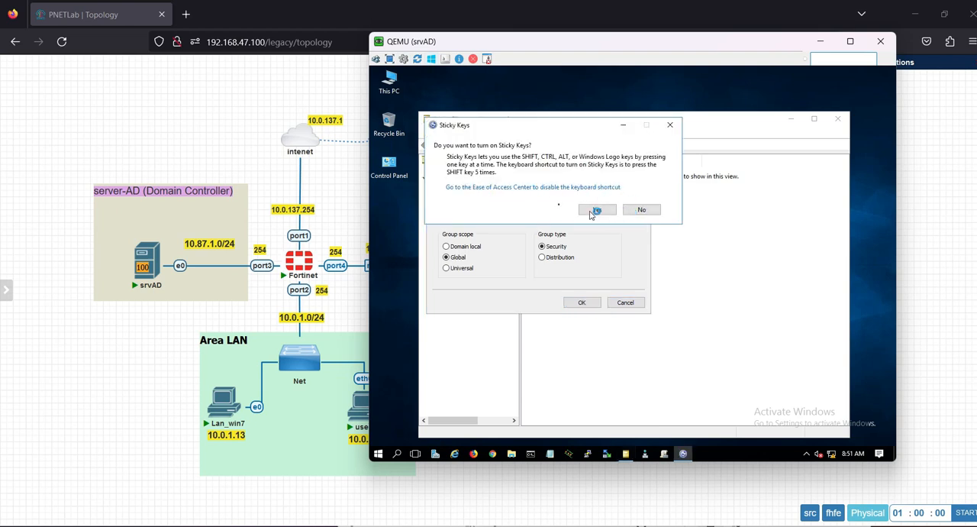
pyautogui.click(630, 210)
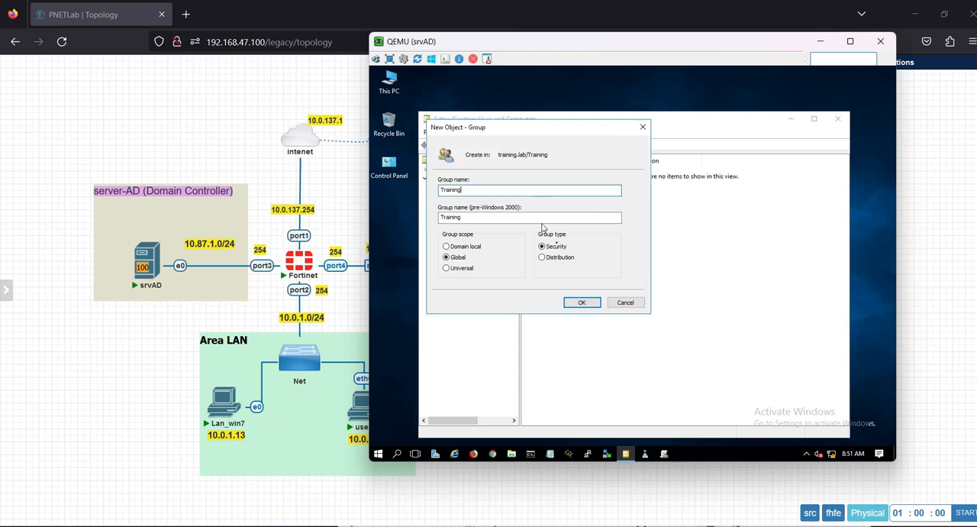
pyautogui.click(582, 303)
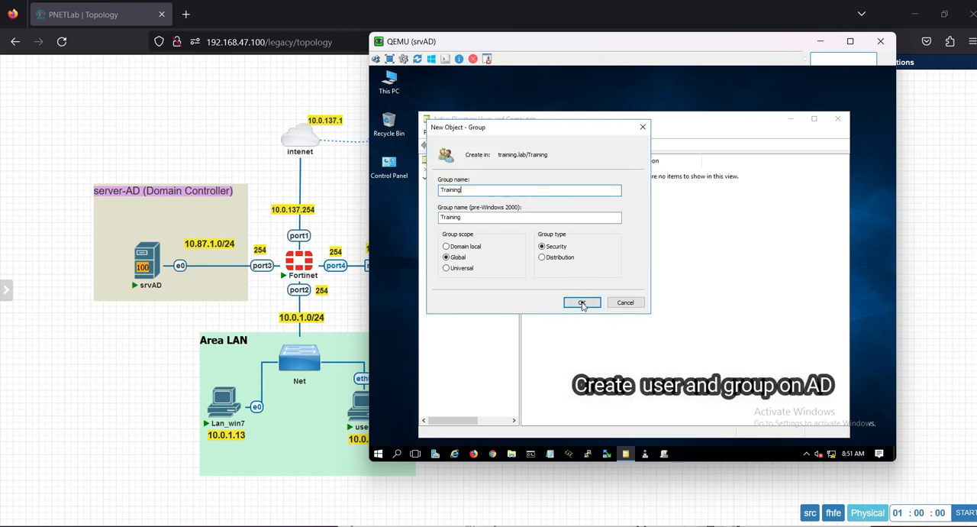
pyautogui.click(582, 303)
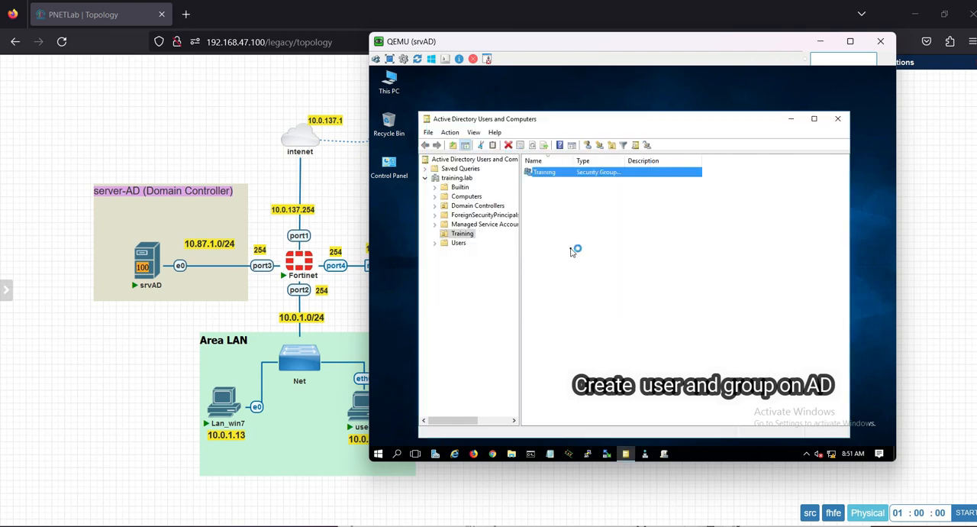
# Step: Create a global security group named VPN-LDAP in the Training organizational unit
pyautogui.rightClick(562, 245)
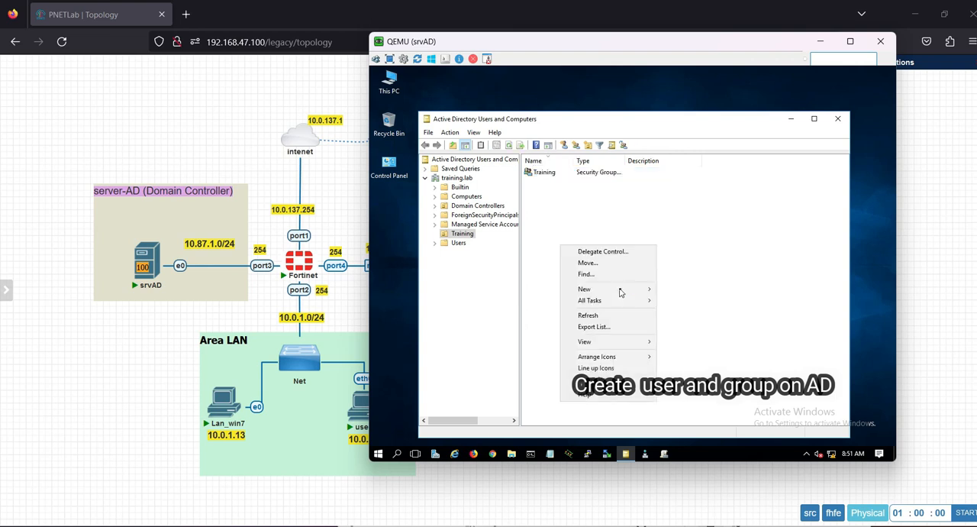
pyautogui.moveTo(621, 290)
pyautogui.click(685, 313)
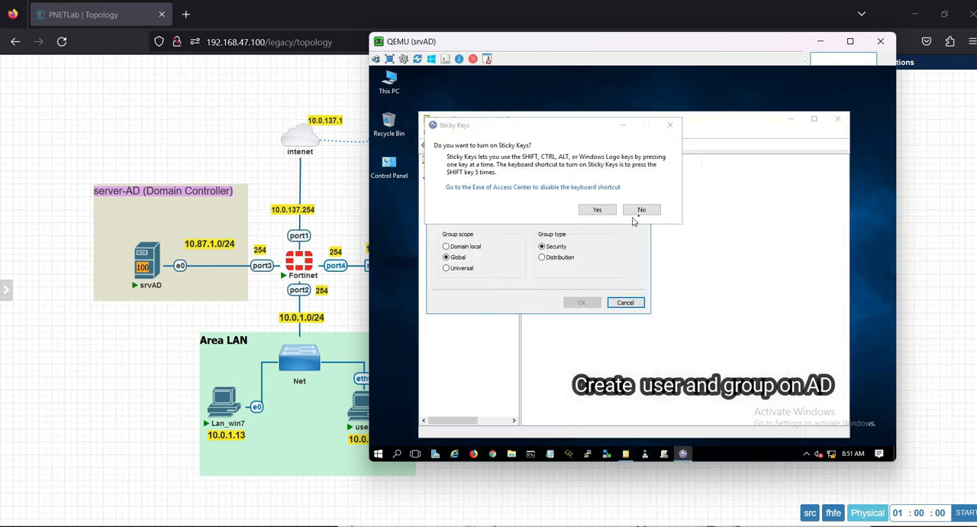
pyautogui.click(640, 211)
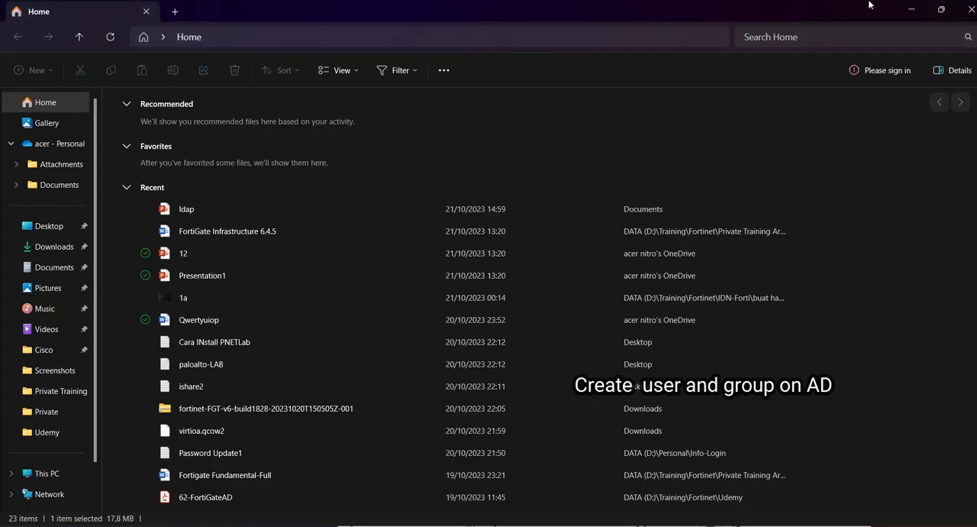
pyautogui.click(971, 10)
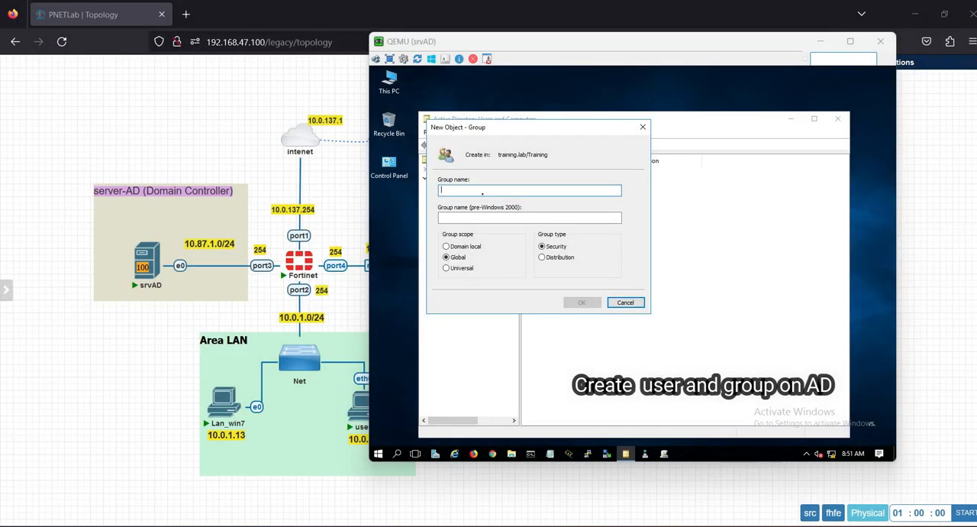
pyautogui.click(482, 194)
pyautogui.write('VPN')
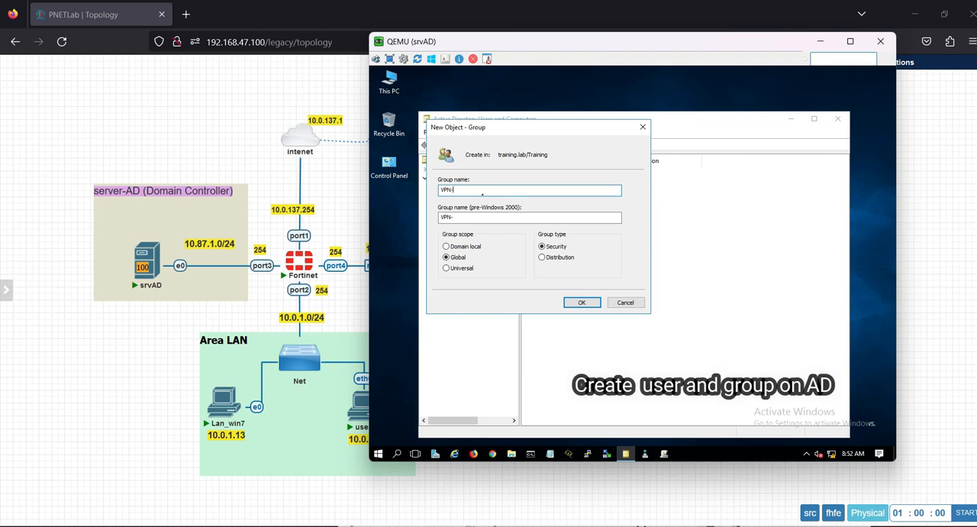
pyautogui.write('-LDAP')
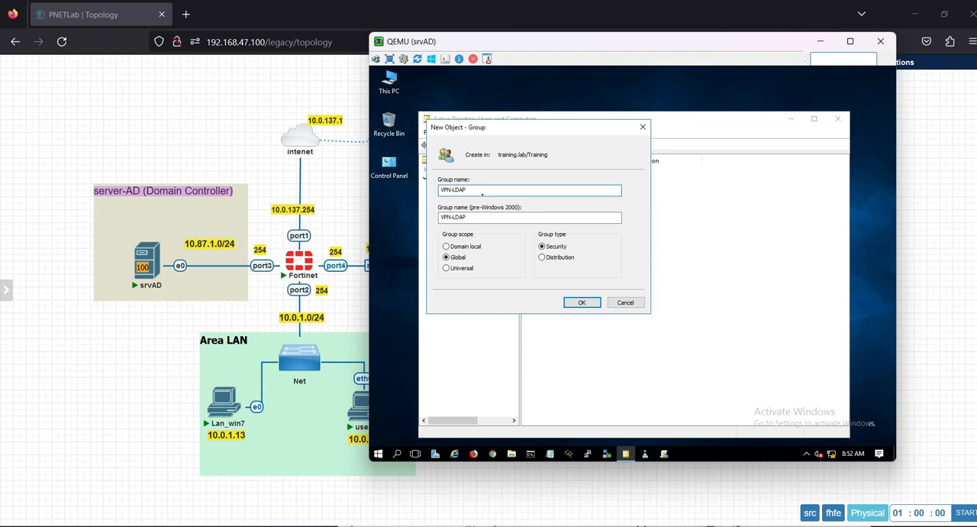
pyautogui.click(577, 302)
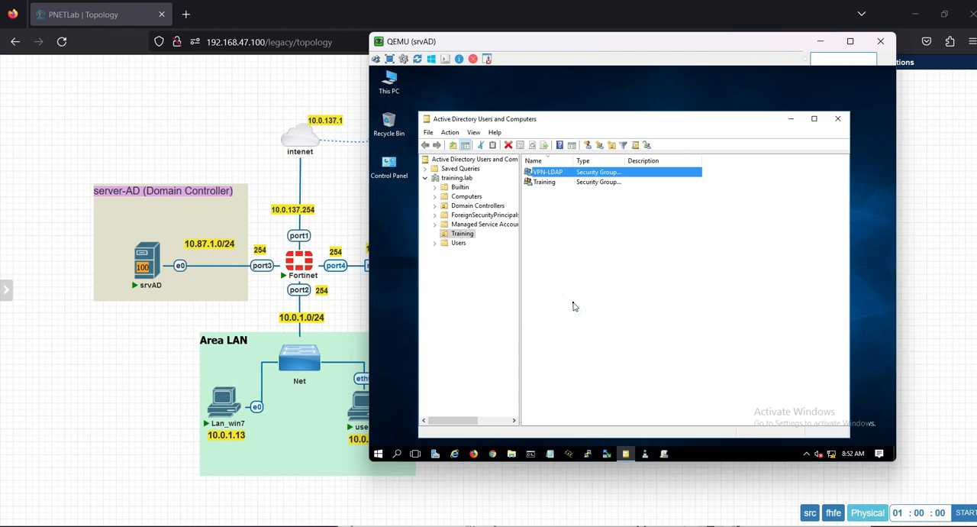
# Step: Start a new user in the Training organizational unit with first name user1 and logon name user1 at training.lab
pyautogui.click(563, 256)
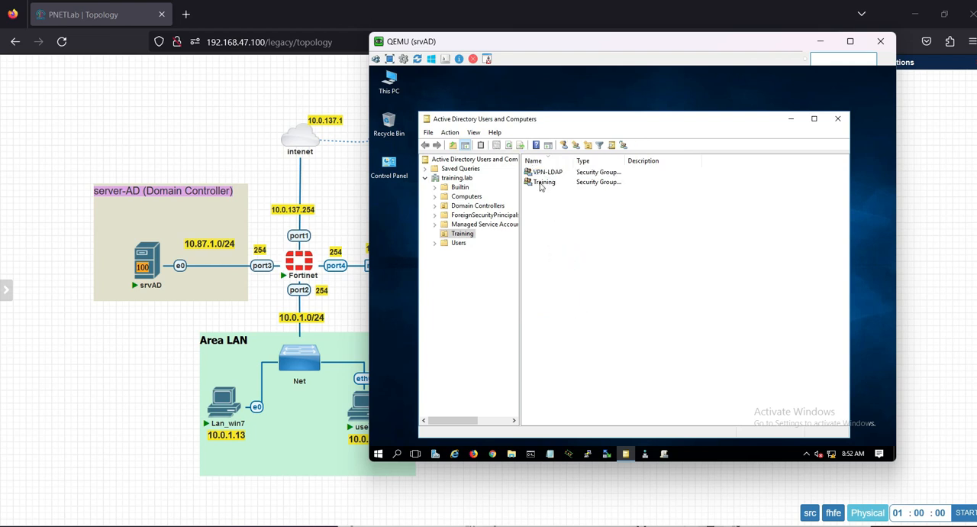
pyautogui.rightClick(546, 214)
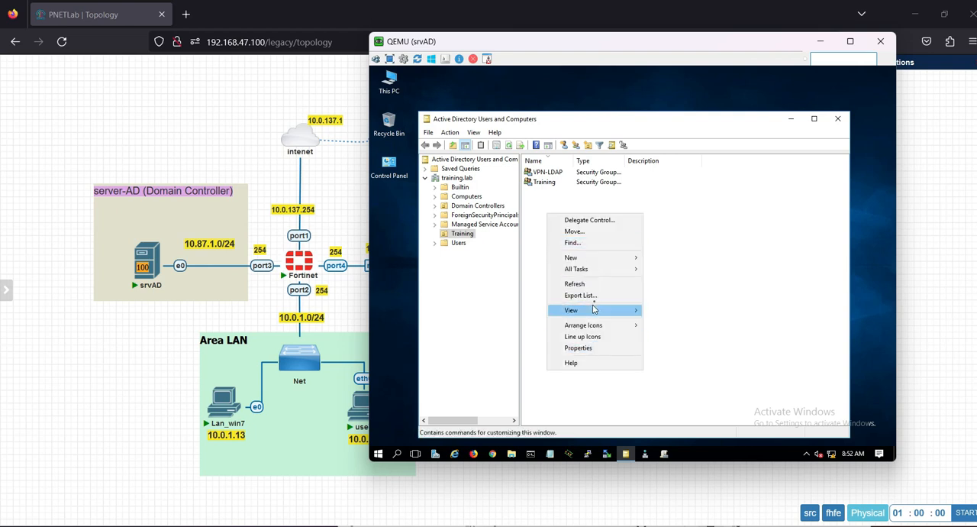
pyautogui.moveTo(603, 258)
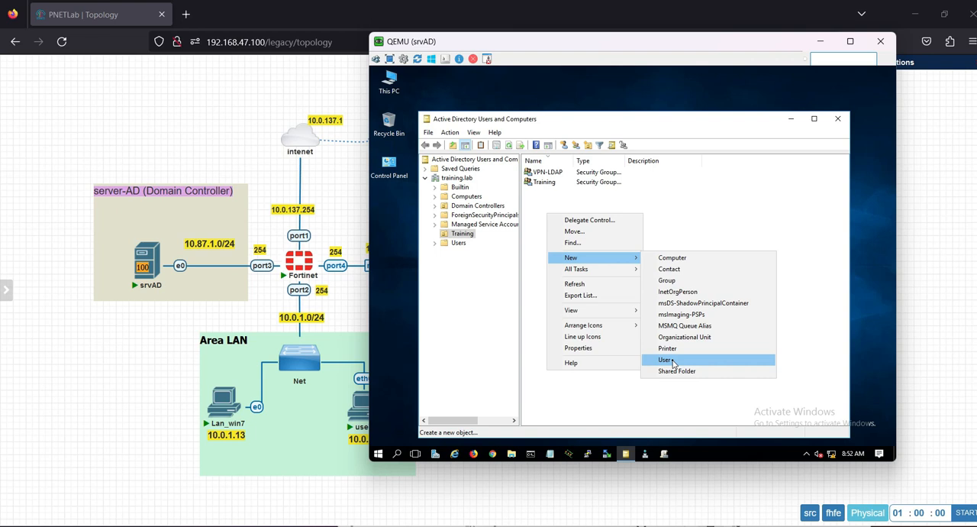
pyautogui.click(668, 359)
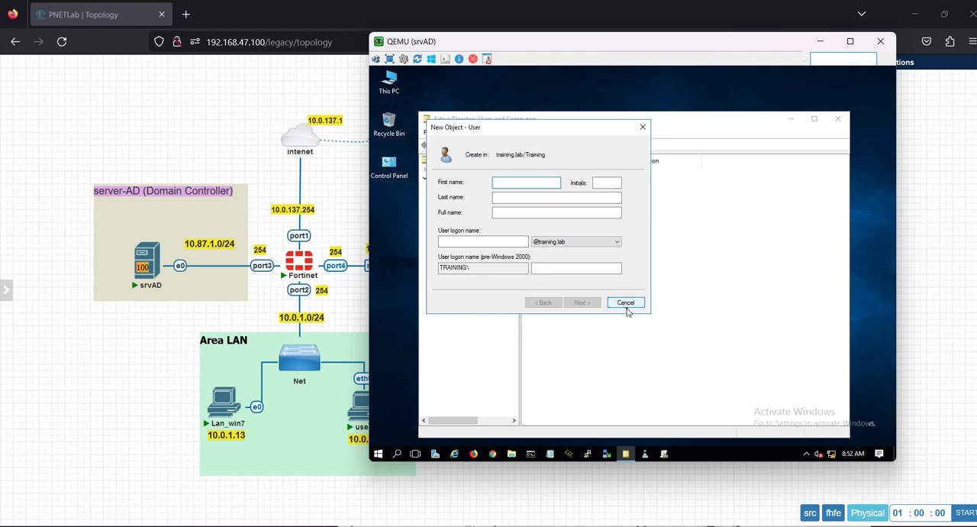
pyautogui.moveTo(478, 132); pyautogui.dragTo(618, 164)
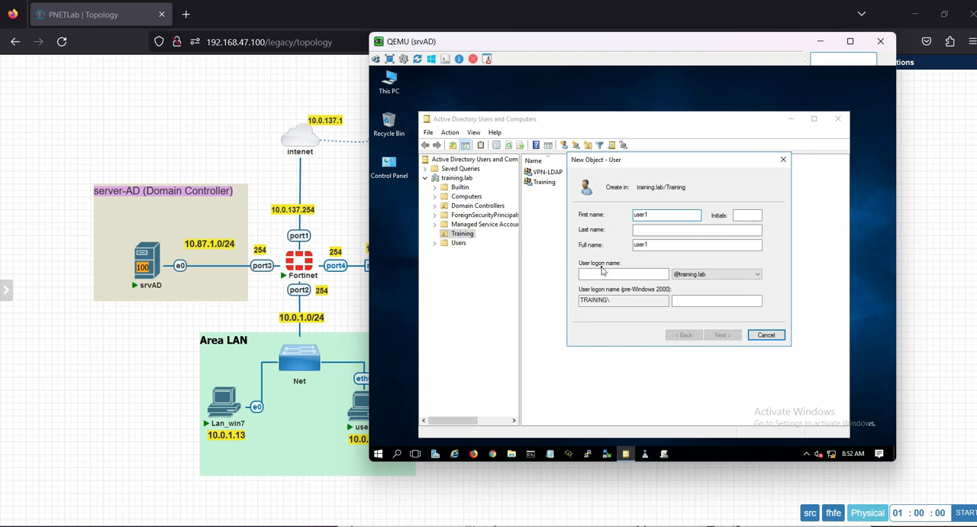
pyautogui.click(600, 272)
pyautogui.write('user1')
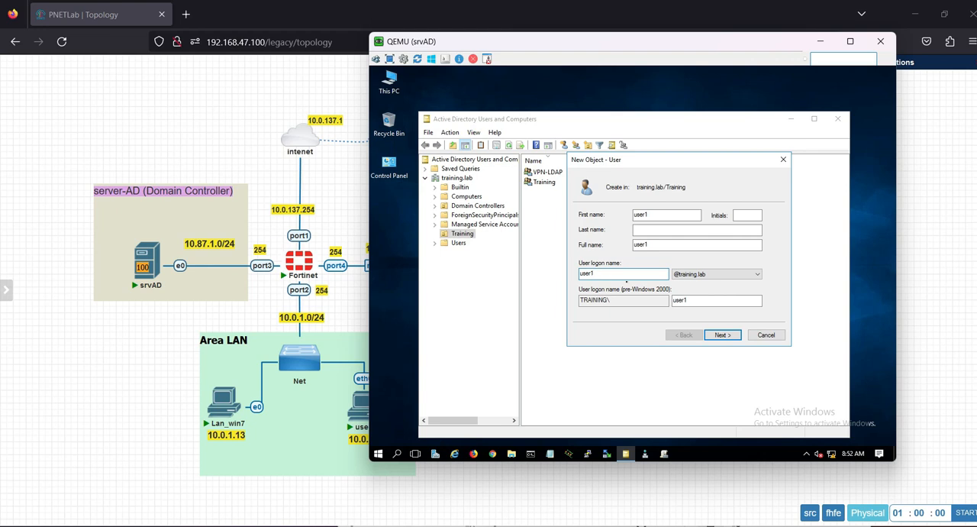
pyautogui.click(723, 334)
# Step: Enter and confirm the new user's password, require no change at next logon, prevent password changes and expiry, and finish creating the account
pyautogui.click(607, 248)
pyautogui.click(604, 260)
pyautogui.click(604, 273)
pyautogui.click(662, 215)
pyautogui.write('Pa')
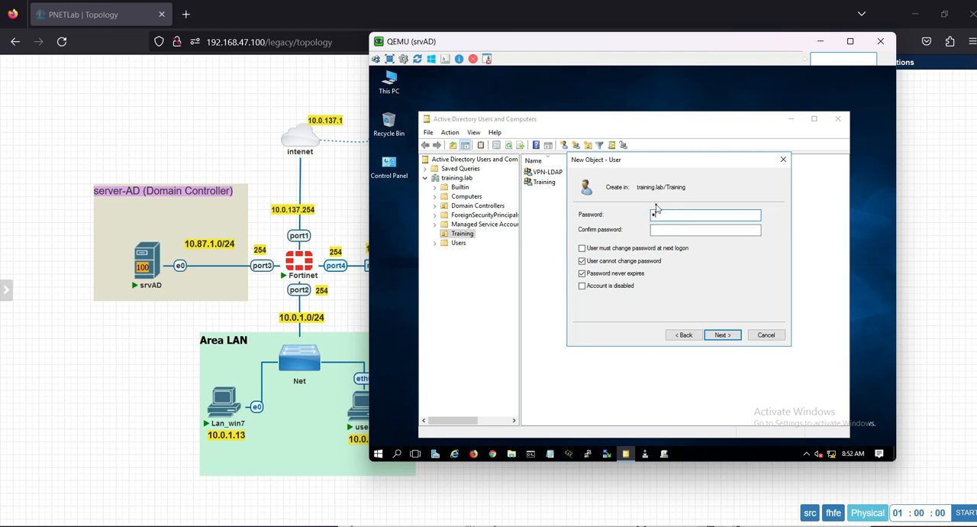
pyautogui.moveTo(660, 214); pyautogui.dragTo(628, 216)
pyautogui.write('123')
pyautogui.click(689, 229)
pyautogui.write('123')
pyautogui.click(724, 335)
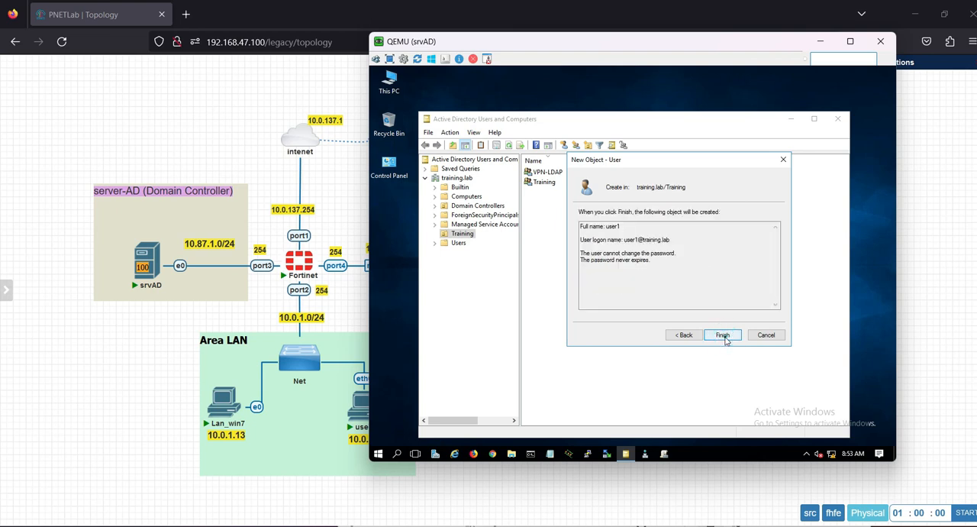
pyautogui.click(722, 335)
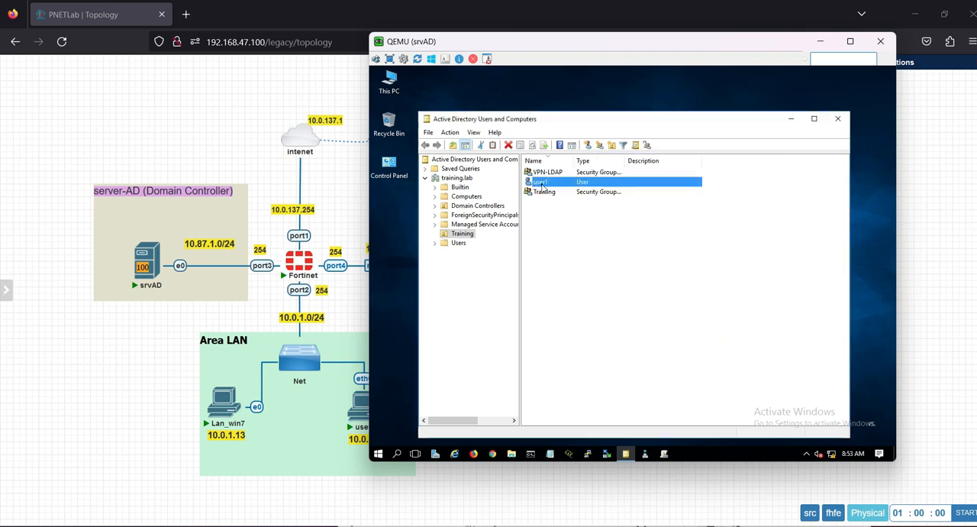
# Step: Add user1 to the Training group through the user's group membership properties and save
pyautogui.doubleClick(541, 183)
pyautogui.click(565, 161)
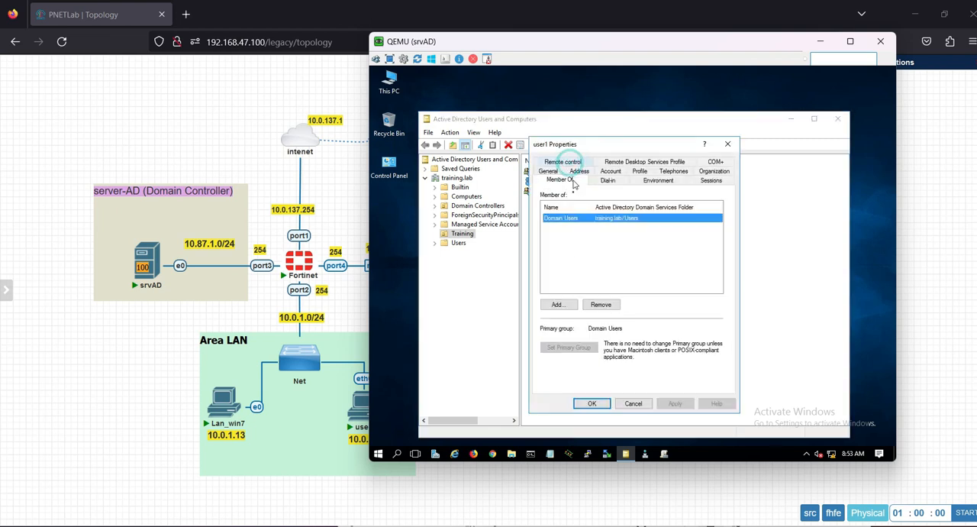
pyautogui.click(558, 304)
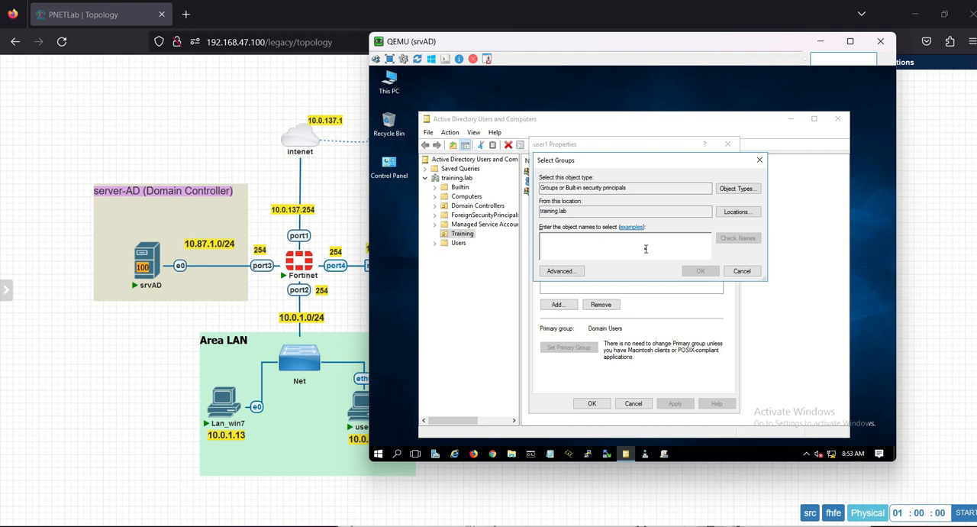
pyautogui.write('Training')
pyautogui.click(738, 237)
pyautogui.click(698, 271)
pyautogui.click(596, 403)
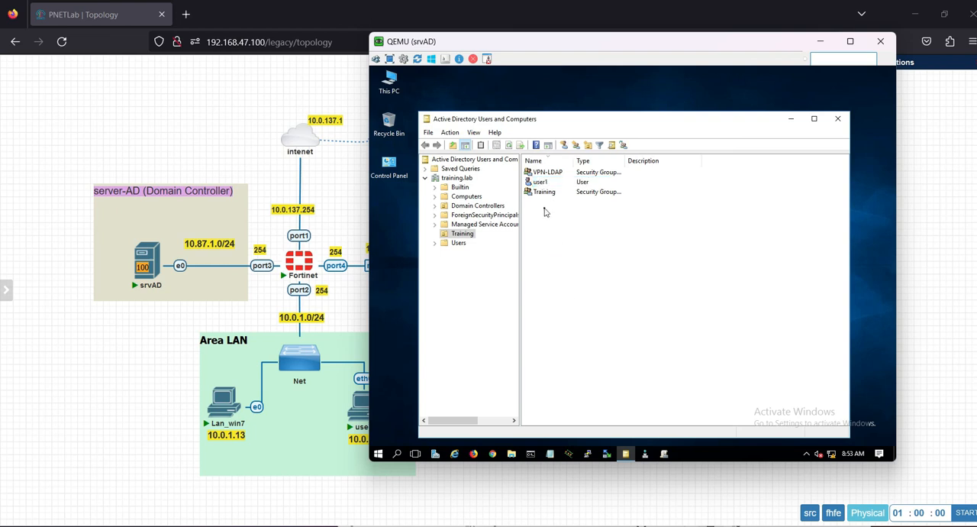
# Step: Start a new user in the Training organizational unit with first name vpn1 and logon name vpn1 at training.lab
pyautogui.rightClick(544, 209)
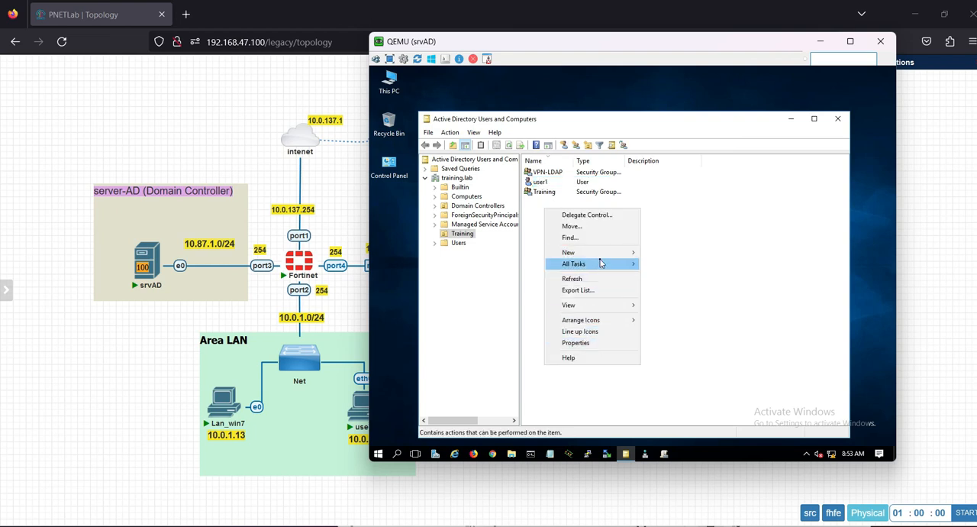
pyautogui.moveTo(605, 257)
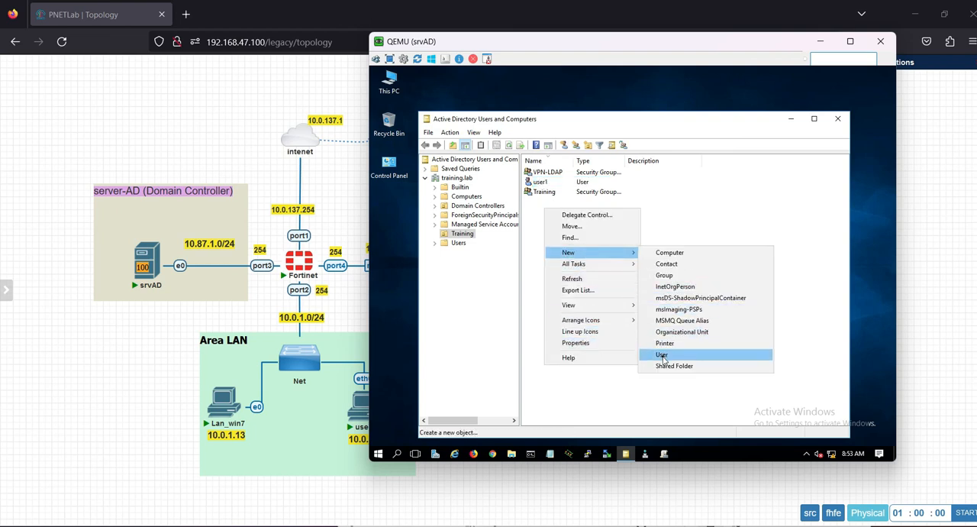
pyautogui.click(661, 353)
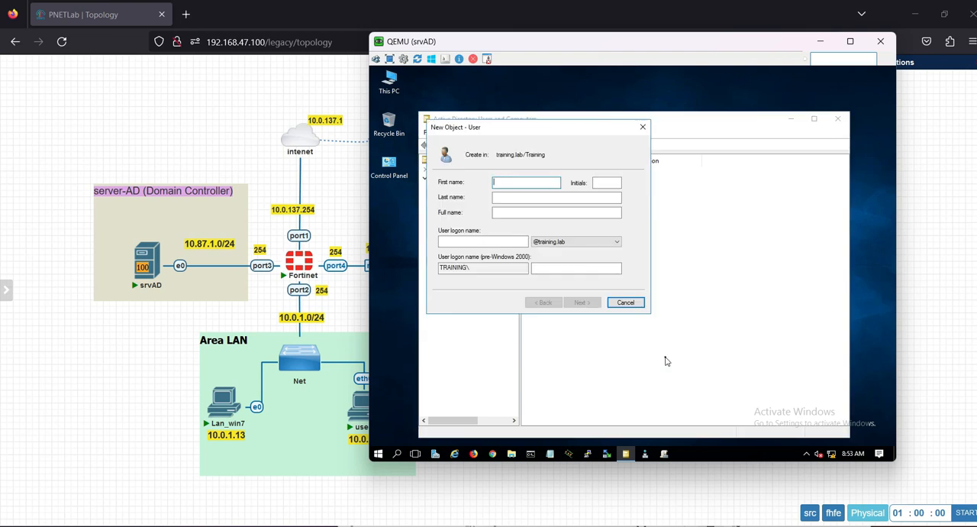
pyautogui.write('vp')
pyautogui.click(477, 242)
pyautogui.write('vpn1')
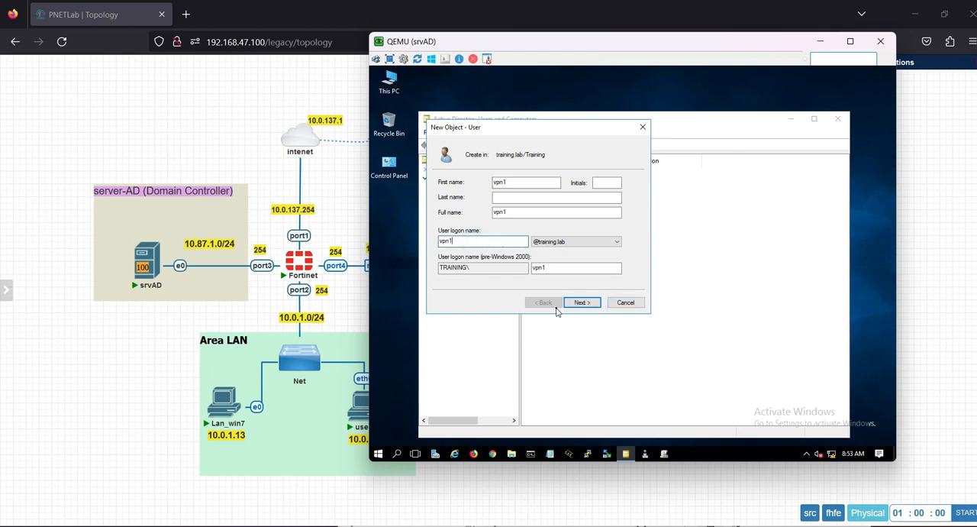
pyautogui.click(582, 302)
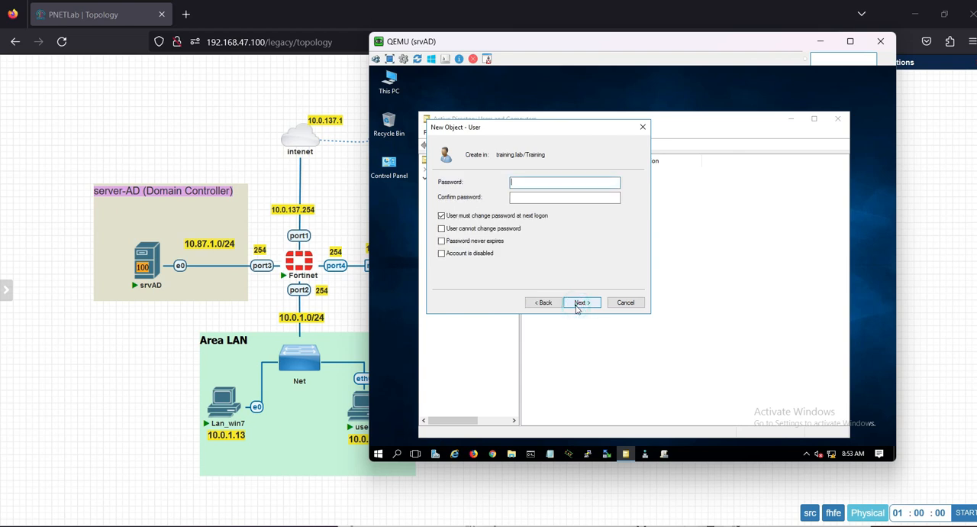
# Step: Require no password change at next logon, prevent password changes and expiry, enter and confirm the password, and finish creating the vpn1 account
pyautogui.click(468, 216)
pyautogui.click(468, 229)
pyautogui.click(467, 241)
pyautogui.click(530, 198)
pyautogui.write('123')
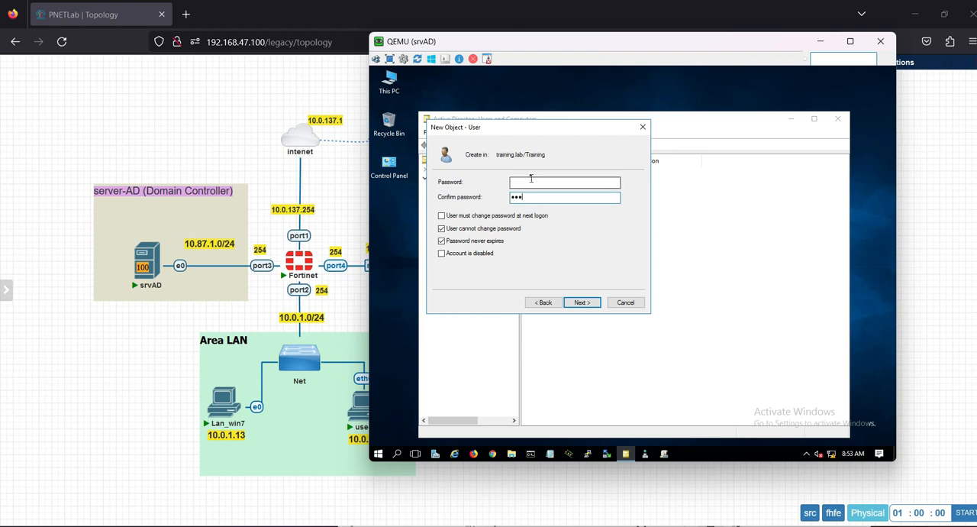
pyautogui.click(532, 182)
pyautogui.click(581, 303)
pyautogui.click(581, 302)
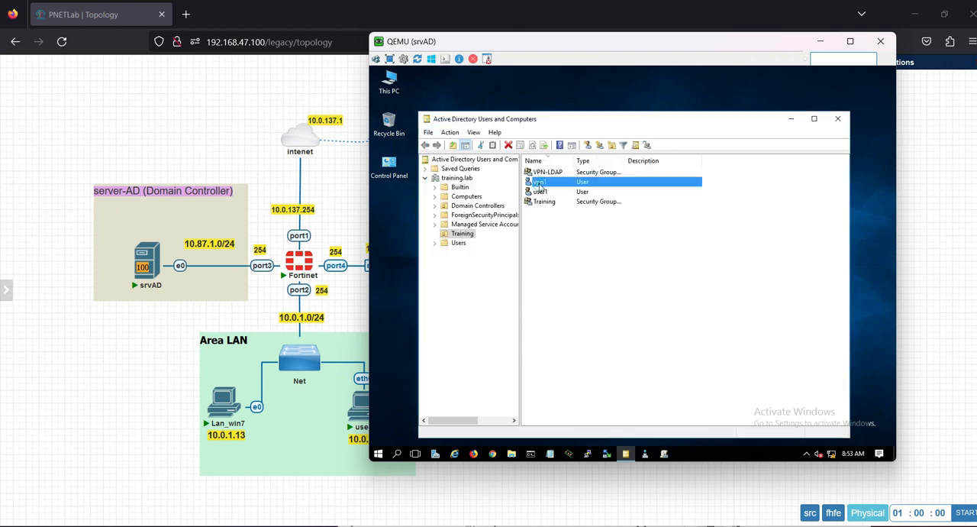
# Step: Add vpn1 to the VPN-LDAP group through the user's group membership properties and save
pyautogui.doubleClick(539, 185)
pyautogui.click(559, 162)
pyautogui.click(569, 304)
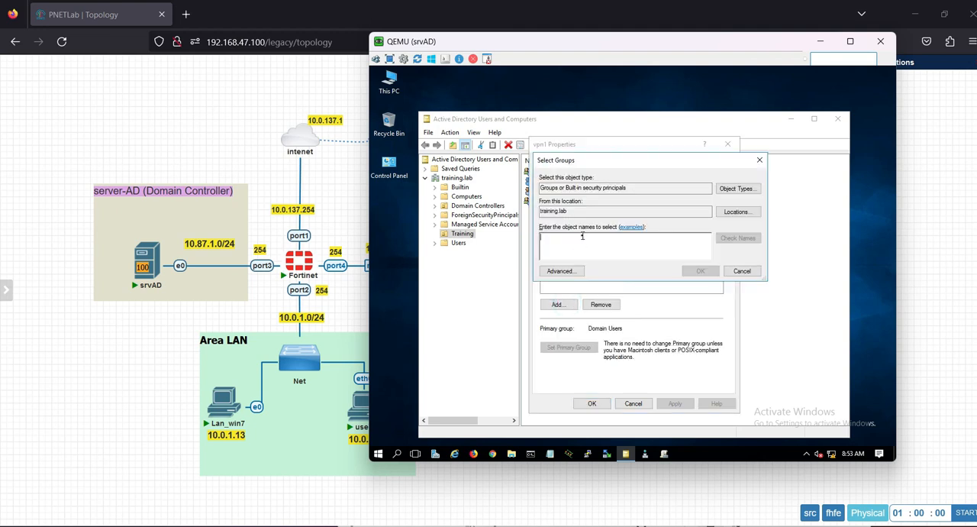
pyautogui.write('v')
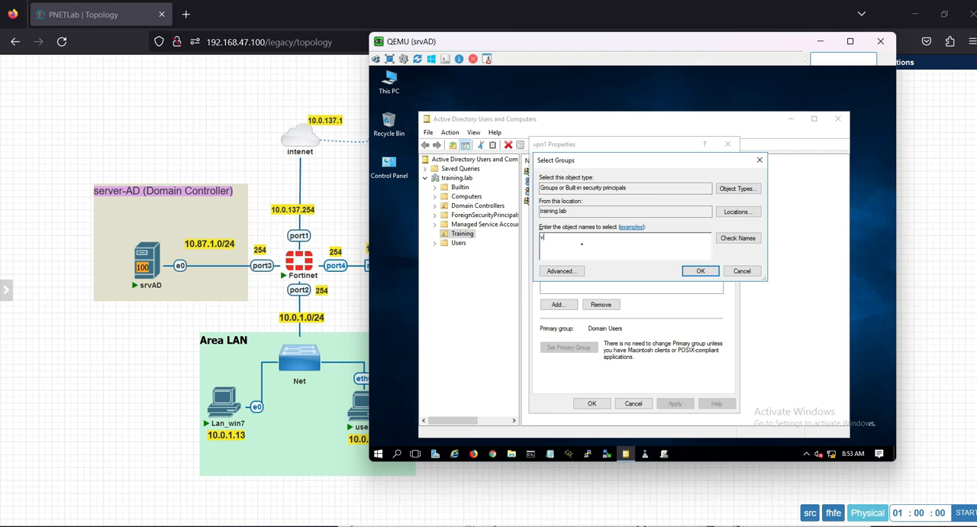
pyautogui.write('p')
pyautogui.click(737, 239)
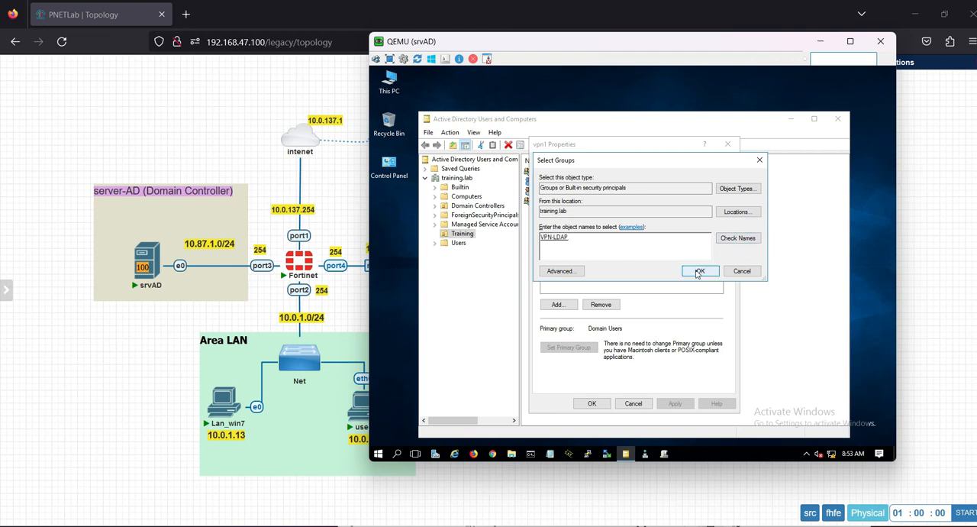
pyautogui.click(700, 271)
pyautogui.click(592, 403)
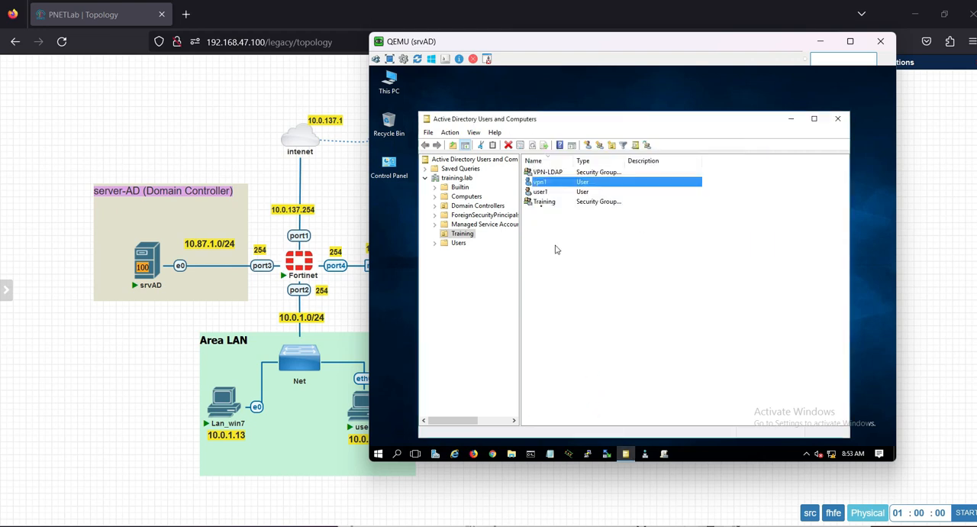
pyautogui.click(550, 172)
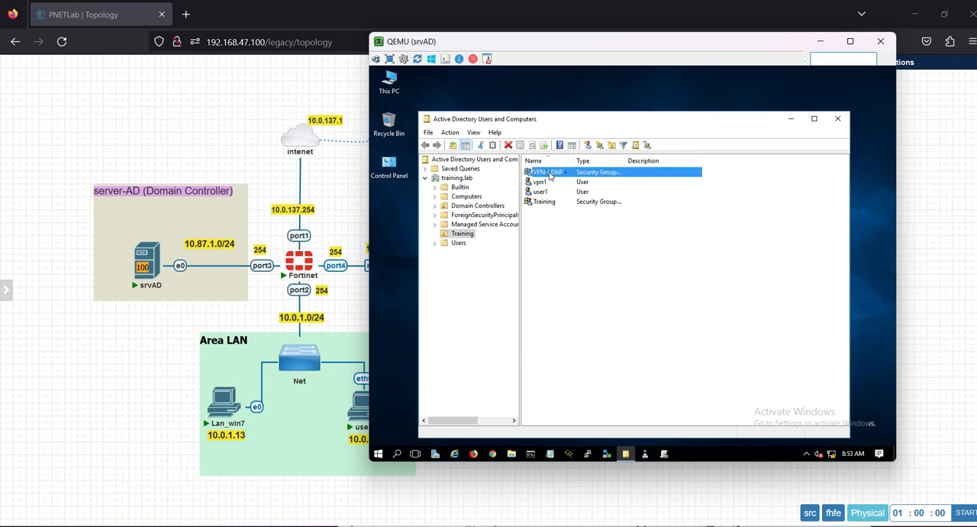
pyautogui.click(543, 192)
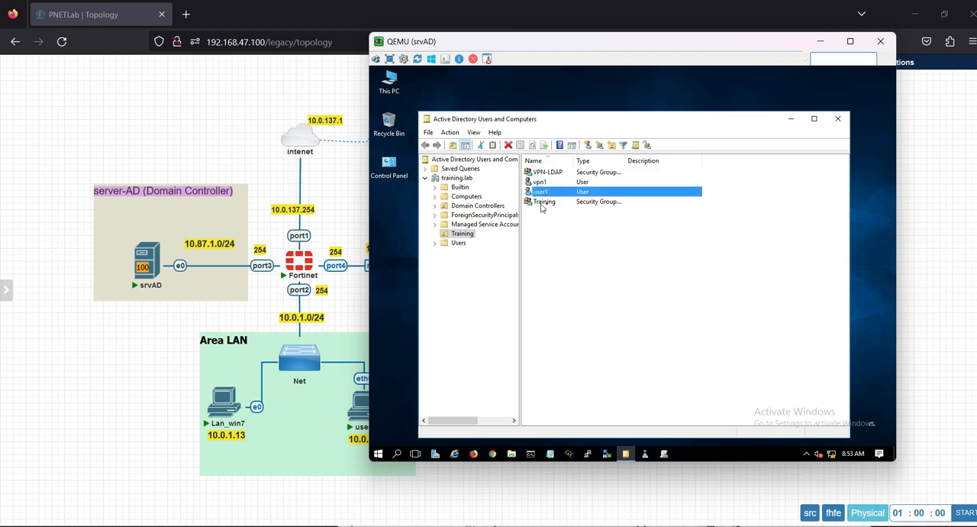
pyautogui.click(554, 249)
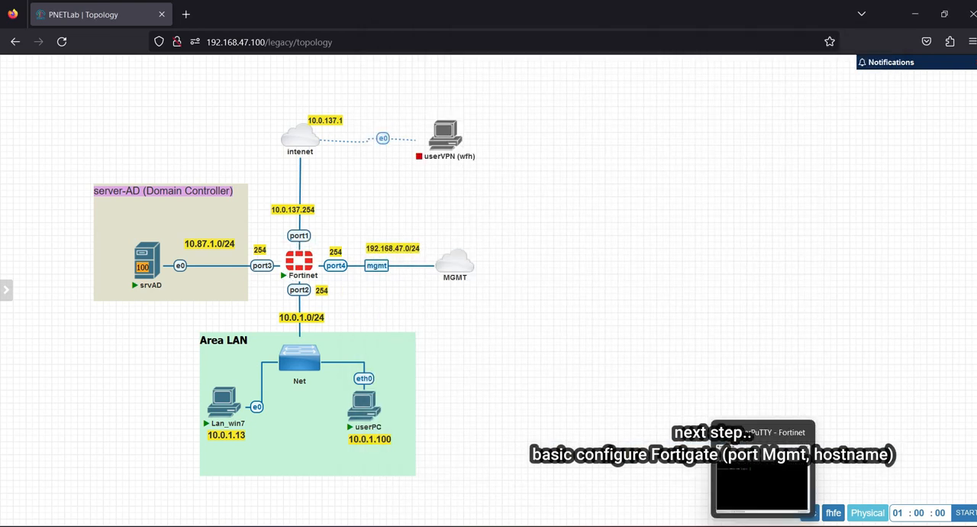
# Step: Switch to the SuperPuTTY Fortinet console, log in as admin, and enter and confirm a new admin password
pyautogui.click(791, 525)
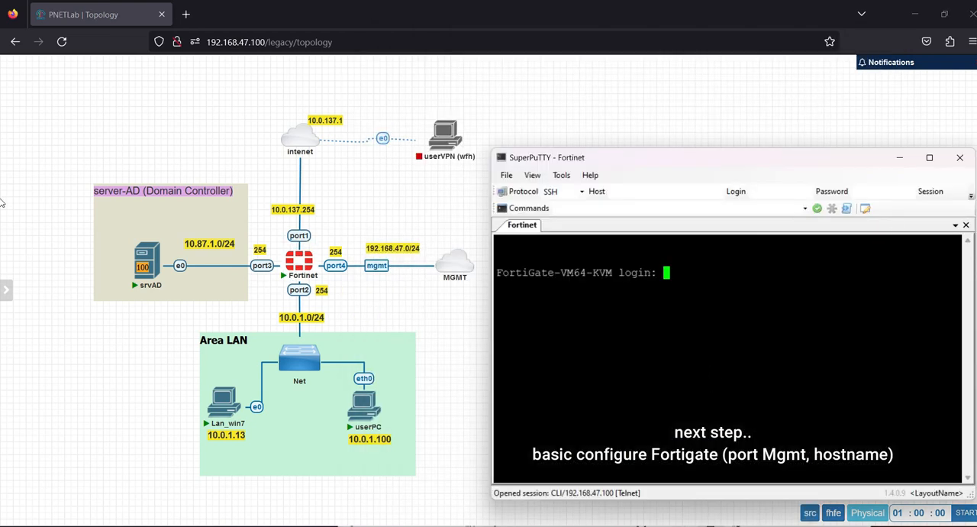
pyautogui.doubleClick(849, 272)
pyautogui.press('Return')
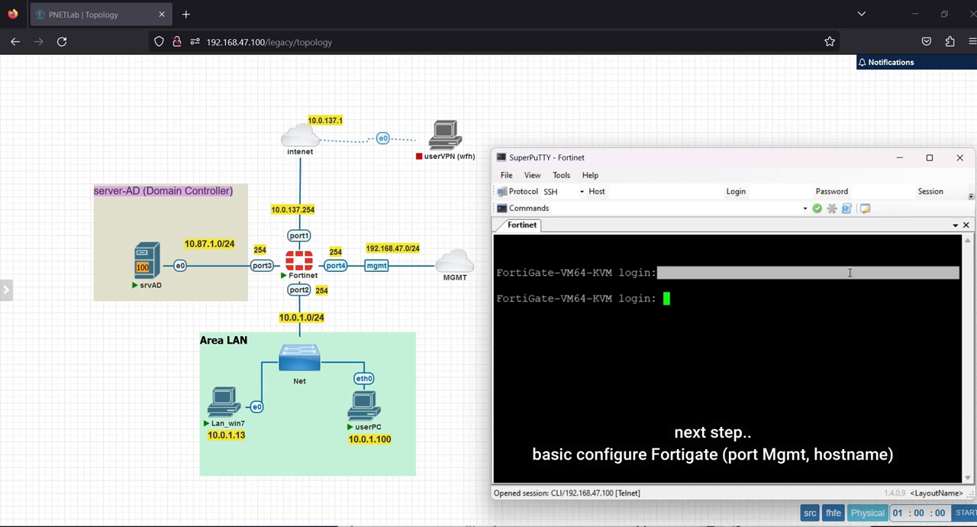
pyautogui.write('admin')
pyautogui.press('Return')
pyautogui.press('Return')
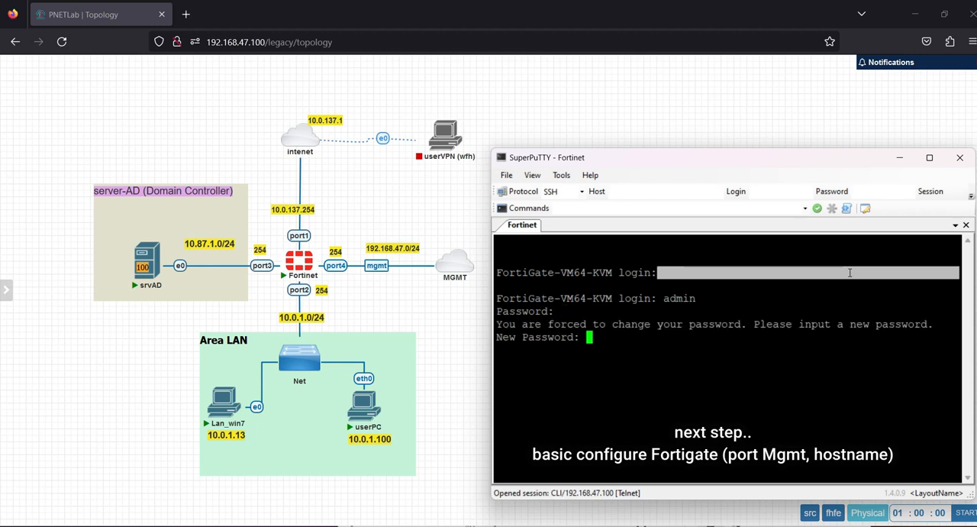
pyautogui.press('Return')
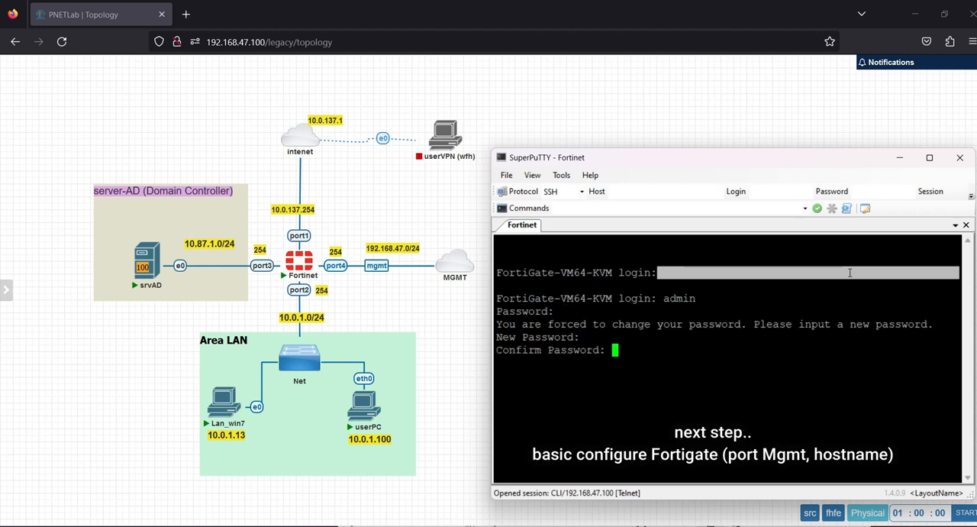
pyautogui.press('Return')
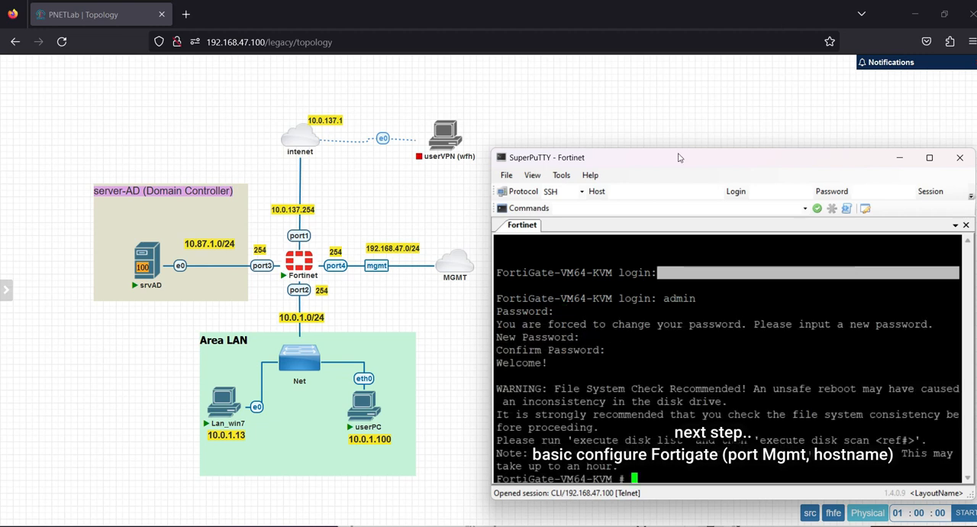
# Step: Move the console window higher and extend its height to show more of the terminal
pyautogui.moveTo(680, 158); pyautogui.dragTo(671, 76)
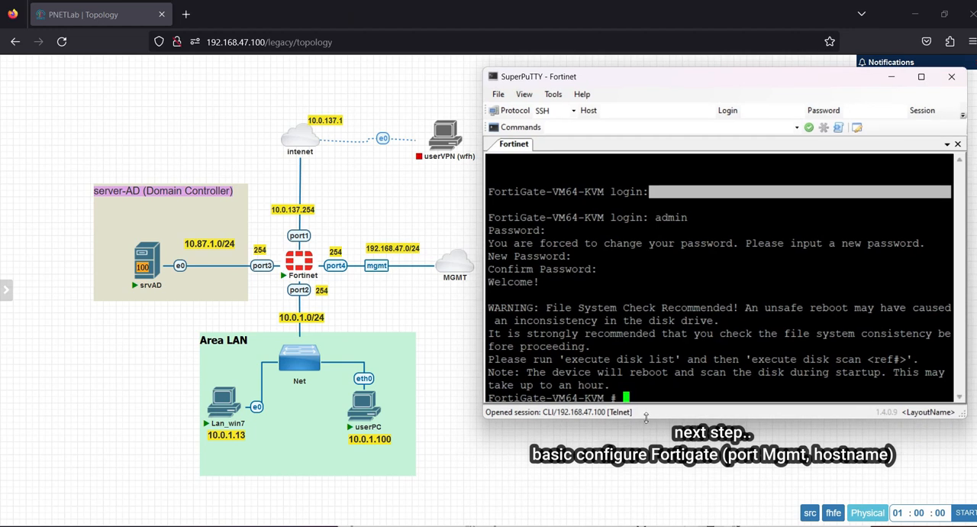
pyautogui.doubleClick(646, 416)
pyautogui.click(674, 394)
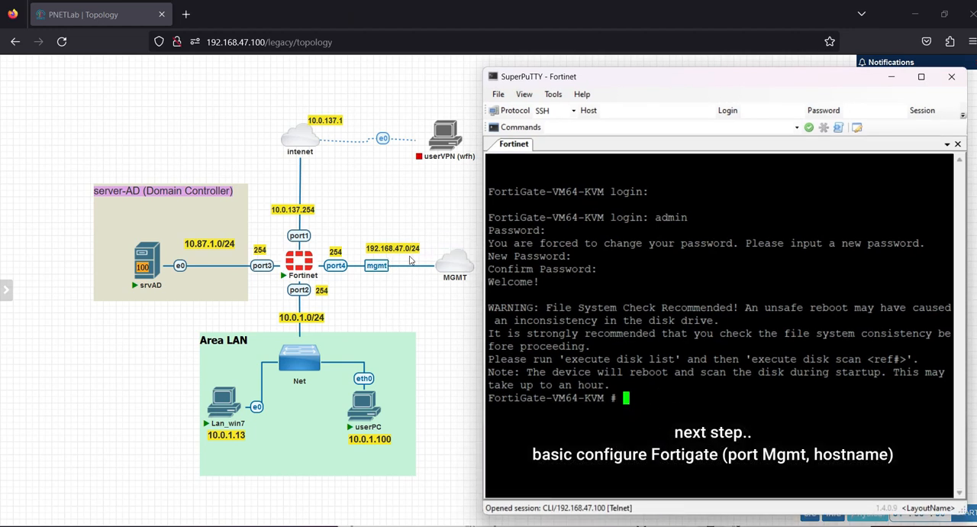
# Step: Set the FortiGate hostname to FW-LAB in the global system configuration and save it
pyautogui.write('config system global')
pyautogui.press('Return')
pyautogui.write('set h')
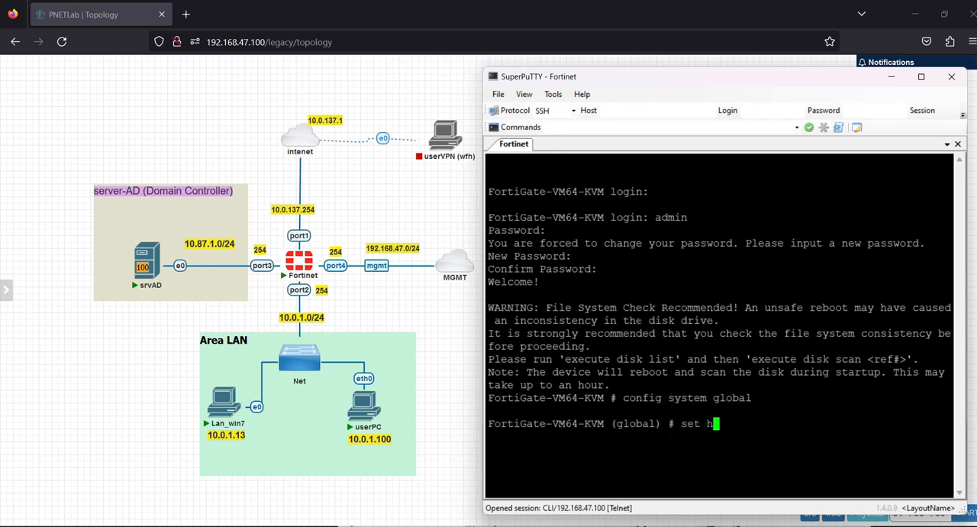
pyautogui.write('ostname')
pyautogui.press('capslock')
pyautogui.write('FW-')
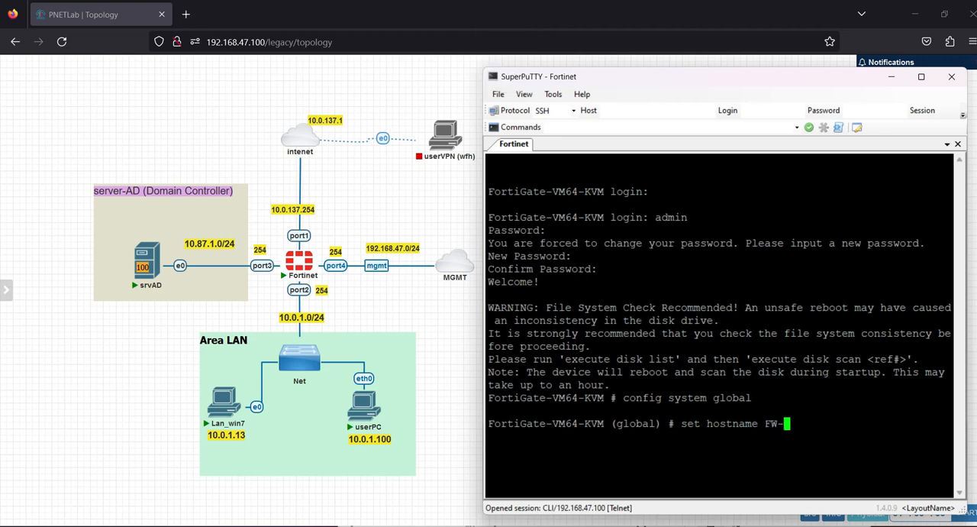
pyautogui.write('LAB')
pyautogui.press('Return')
pyautogui.press('capslock')
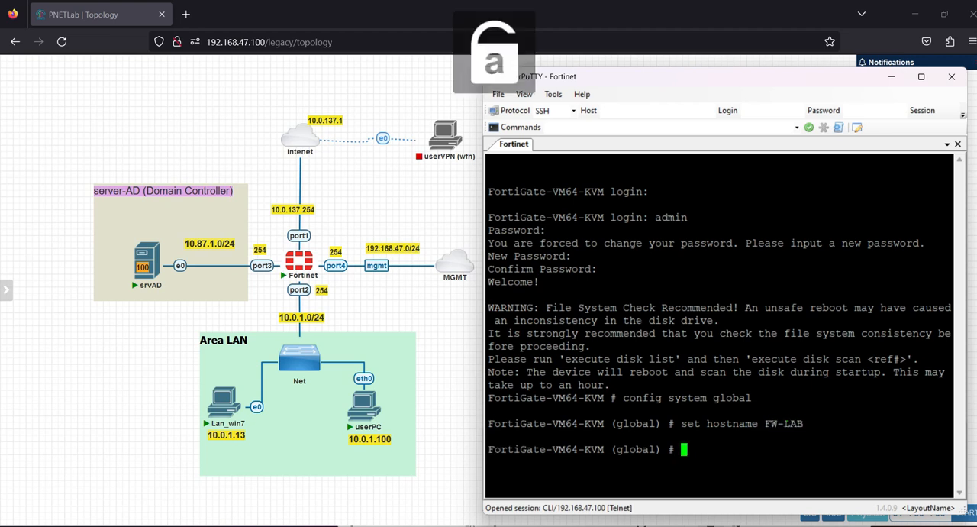
pyautogui.write('end')
pyautogui.press('Return')
# Step: Open port4 in the system interface configuration and set its addressing mode to static
pyautogui.write('conf')
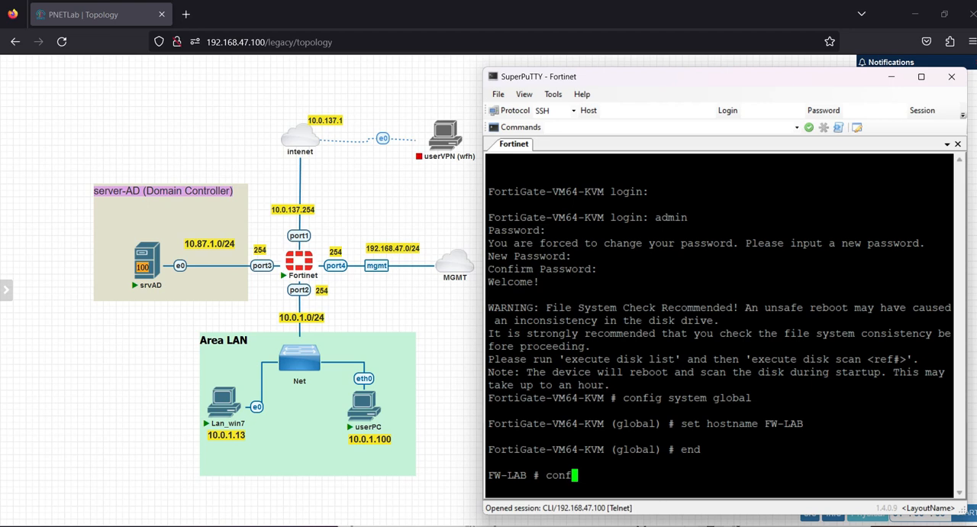
pyautogui.write('ig system interface')
pyautogui.press('Return')
pyautogui.write('edit port')
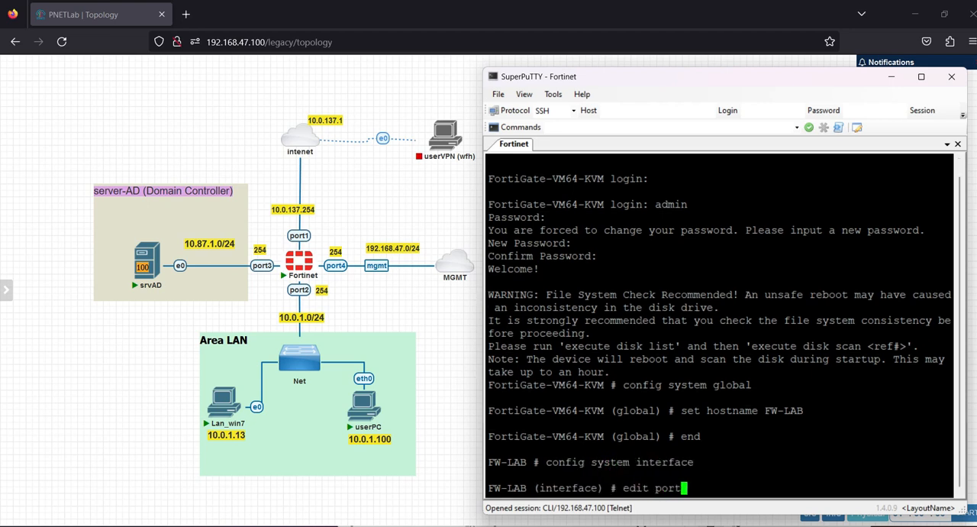
pyautogui.write('4')
pyautogui.press('Return')
pyautogui.write('set mod')
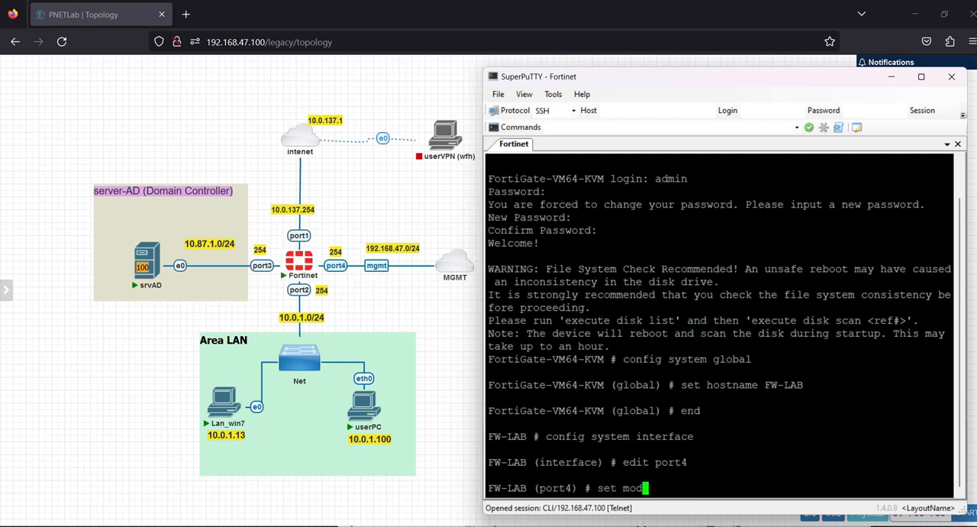
pyautogui.write(' st')
pyautogui.press('Return')
# Step: Assign the IP address 192.168.47.254/24 to port4
pyautogui.write('set ip 192.168.47.254/24')
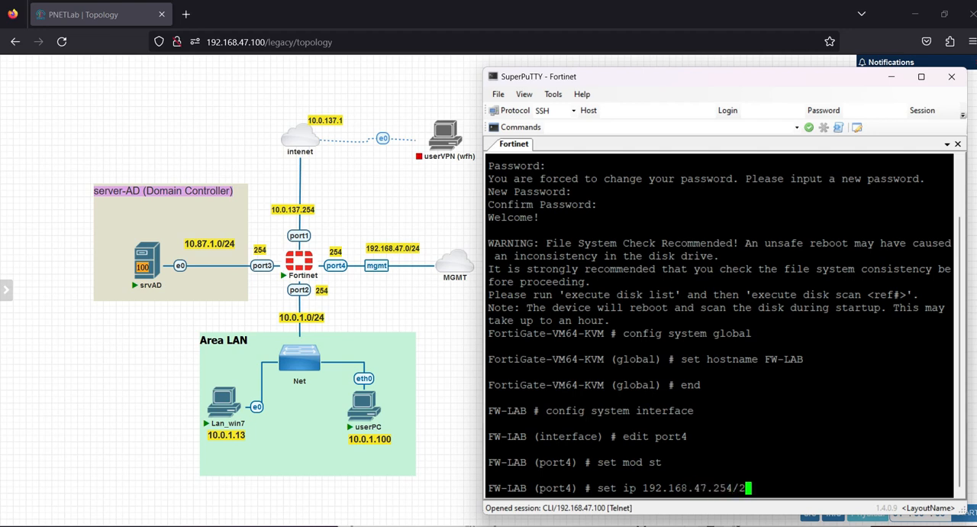
pyautogui.press('Return')
# Step: Allow https, http, ping and ssh access on port4 and end the interface configuration
pyautogui.write('set all')
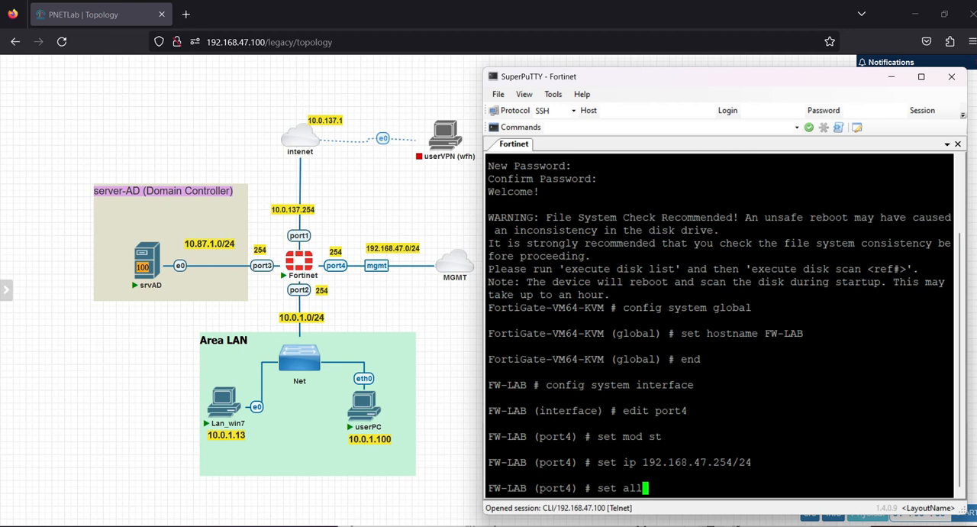
pyautogui.press('Tab')
pyautogui.write('https http ')
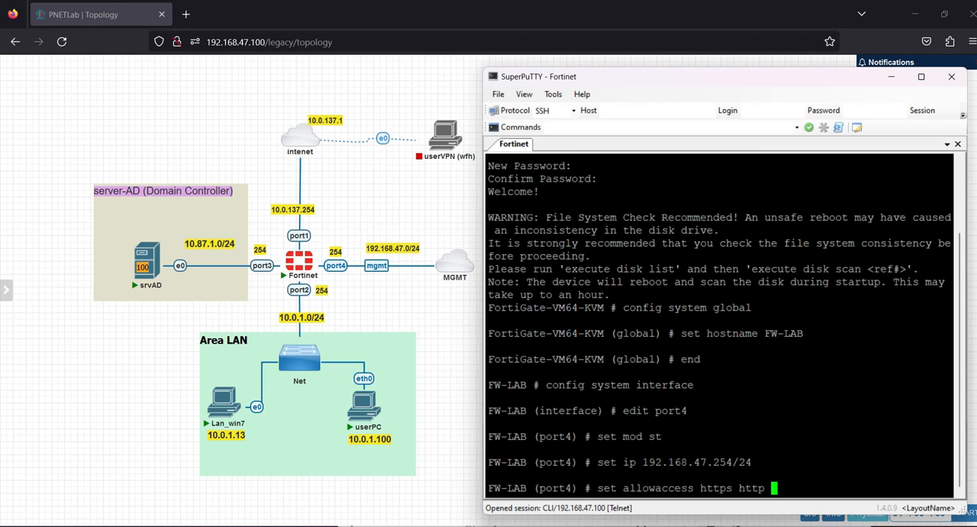
pyautogui.write('ping ssh')
pyautogui.press('Return')
pyautogui.write('end')
pyautogui.press('Return')
pyautogui.press('Return')
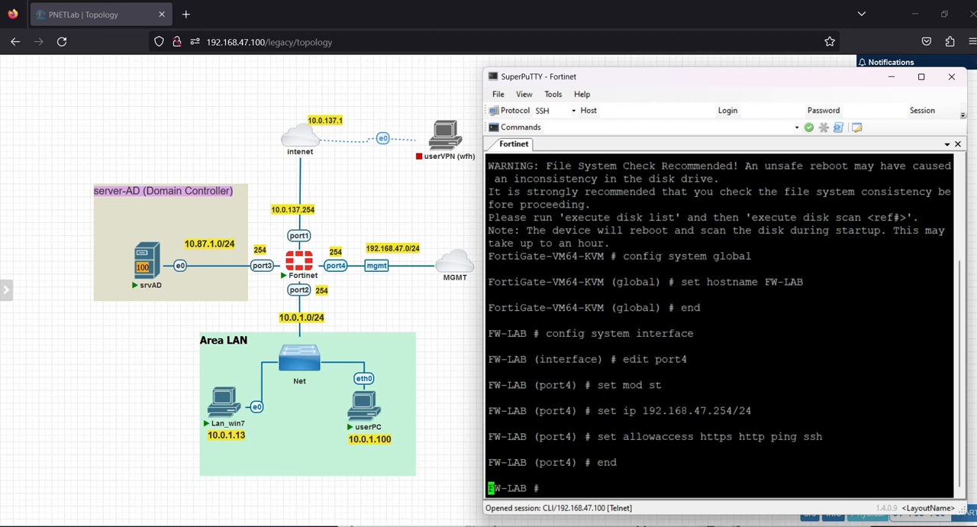
# Step: Open port1 for editing in the FortiGate system interface configuration
pyautogui.write('config system interface ')
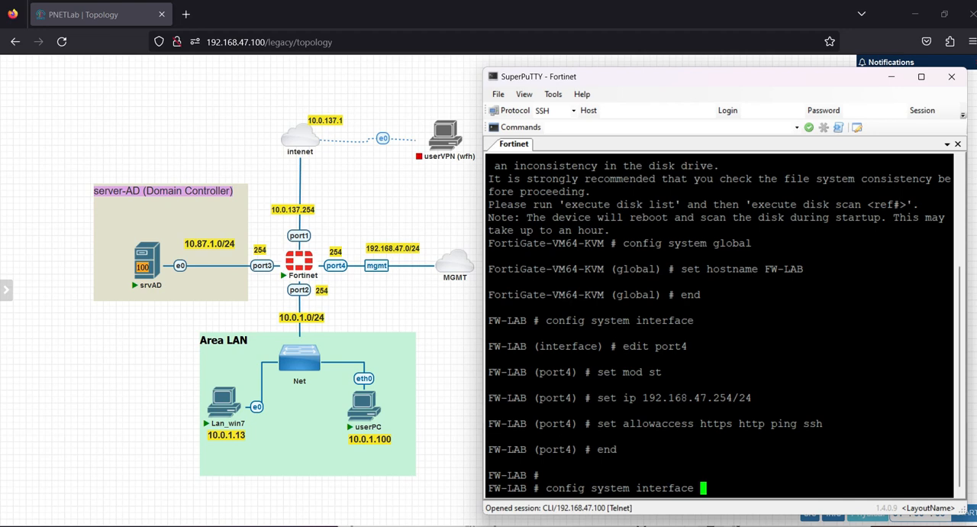
pyautogui.write('po')
pyautogui.press('BackSpace')
pyautogui.press('BackSpace')
pyautogui.press('Return')
pyautogui.write('edit port1 s')
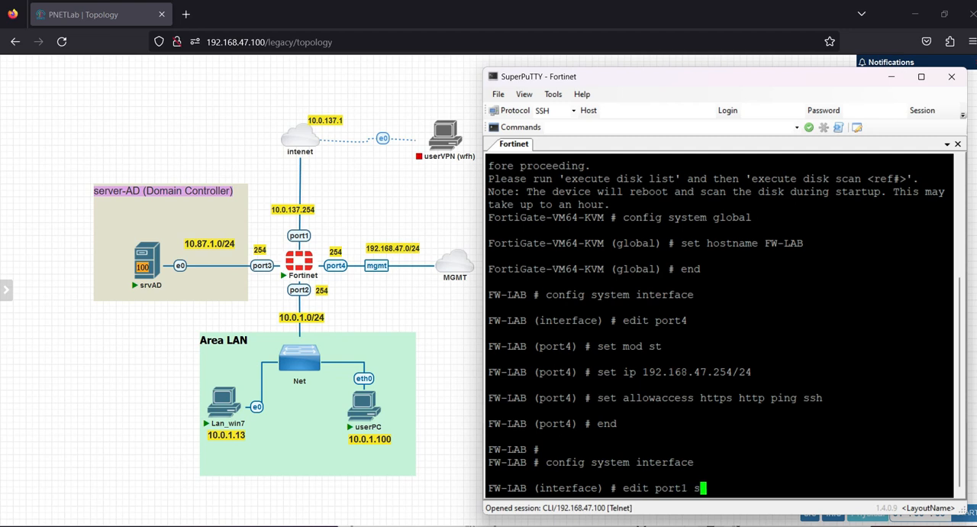
pyautogui.press('Return')
# Step: Allow https, http and ping access on port1
pyautogui.write('set al')
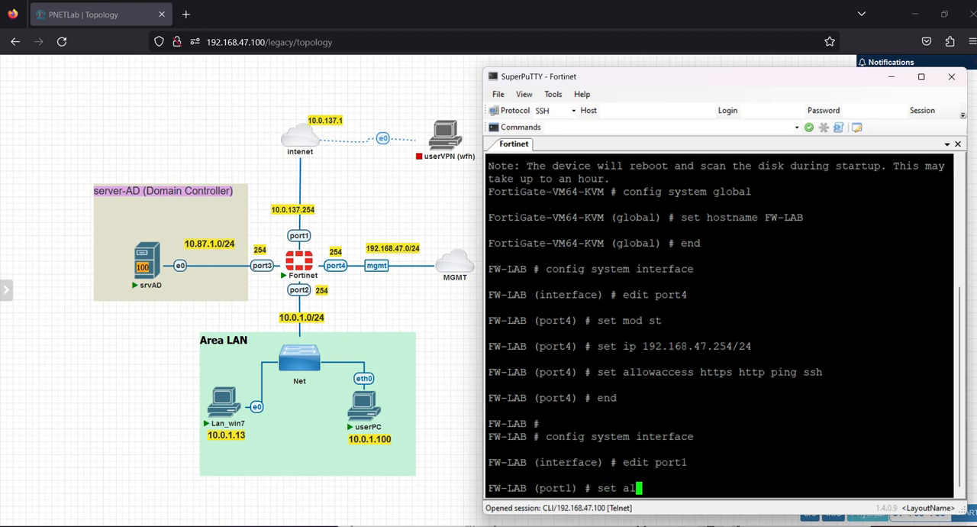
pyautogui.write('lowaccess h')
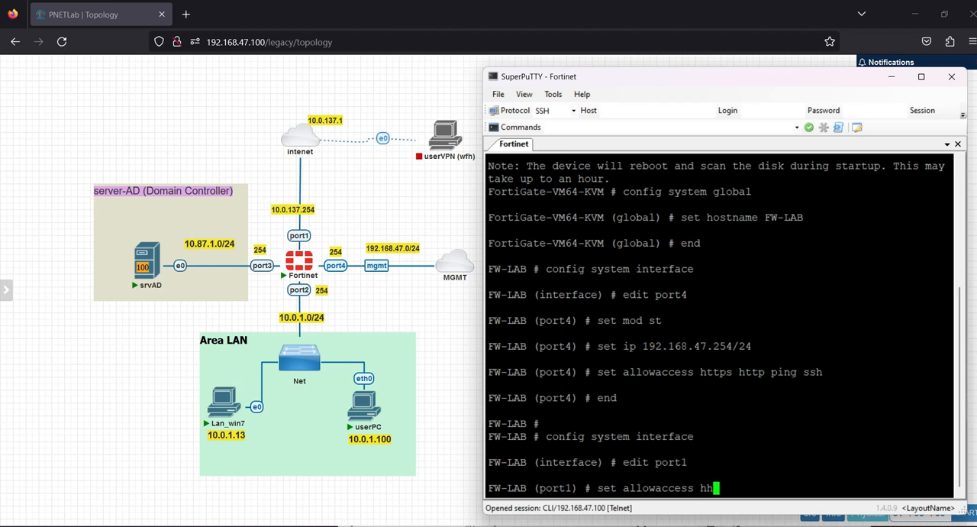
pyautogui.write('ttps http ping')
pyautogui.press('Return')
# Step: Set the port1 alias to WAN and end the interface configuration
pyautogui.write('set ')
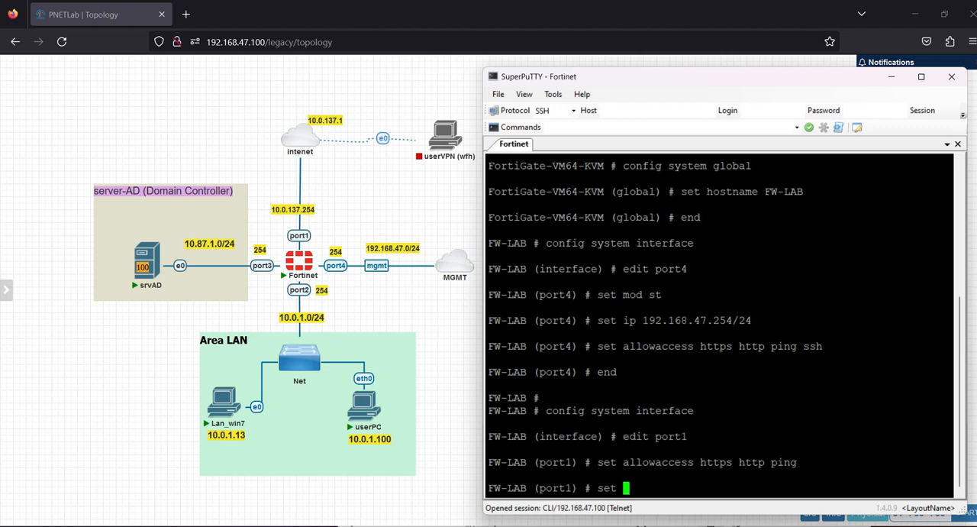
pyautogui.write('alias')
pyautogui.press('capslock')
pyautogui.write('WAN')
pyautogui.press('Return')
pyautogui.press('capslock')
pyautogui.write('end')
pyautogui.press('Return')
pyautogui.press('Return')
pyautogui.press('Return')
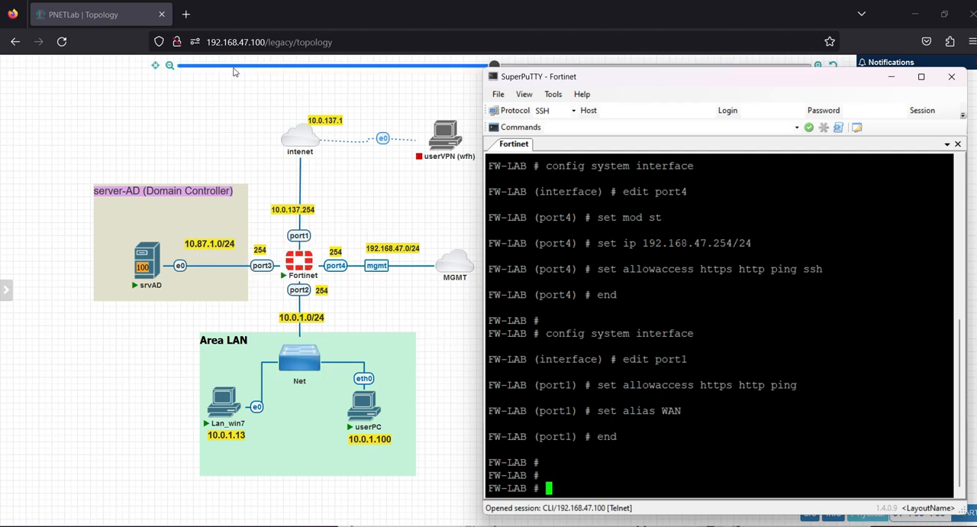
# Step: Try to open 192.168.47.201 in a new browser tab and return to the lab topology
pyautogui.click(212, 103)
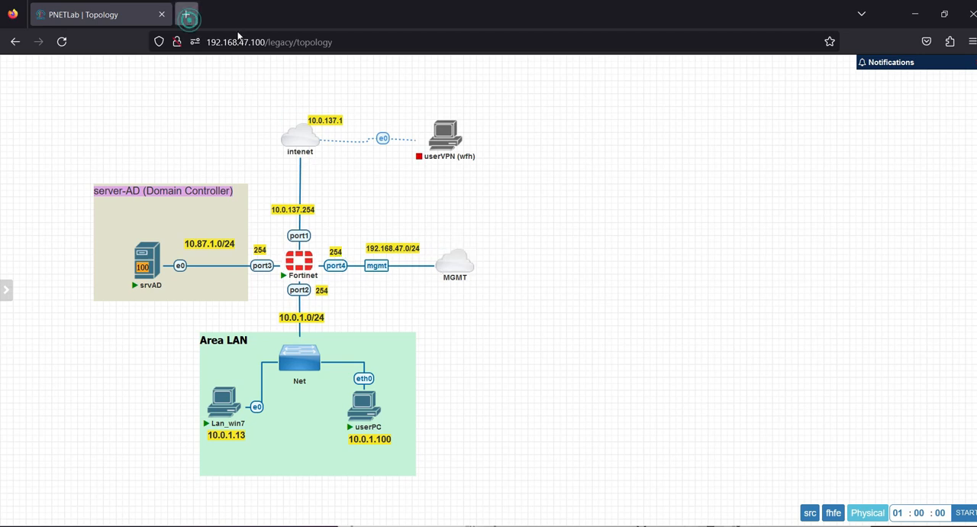
pyautogui.click(187, 13)
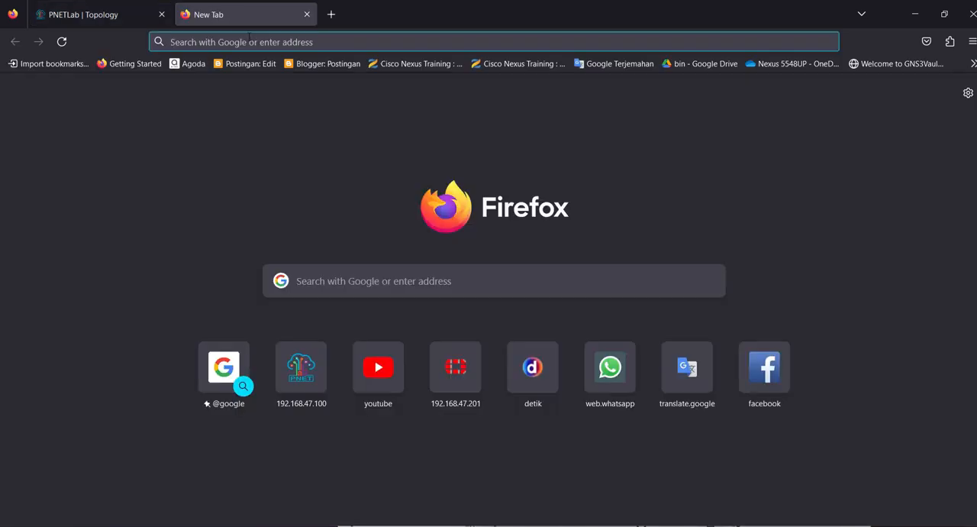
pyautogui.write('192.168')
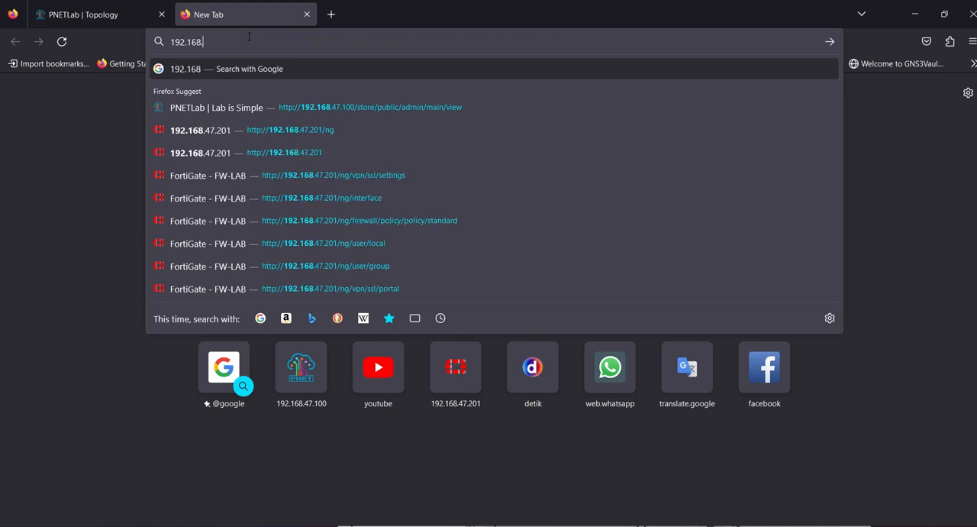
pyautogui.write('.40')
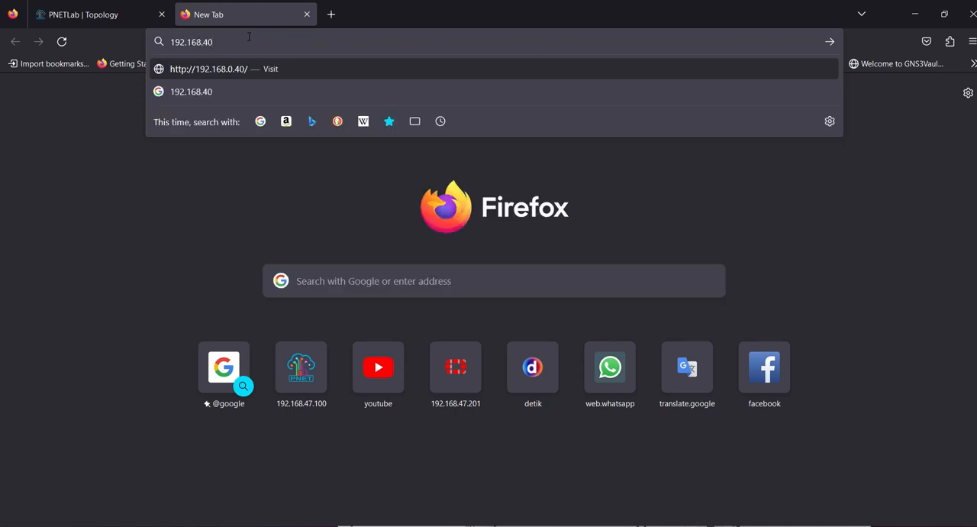
pyautogui.press('BackSpace')
pyautogui.write('7.201')
pyautogui.press('Return')
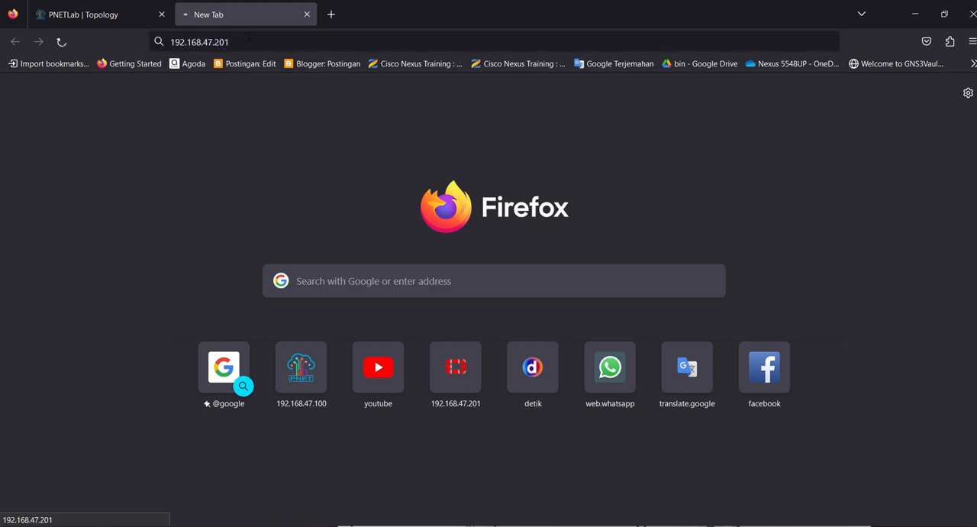
pyautogui.click(120, 16)
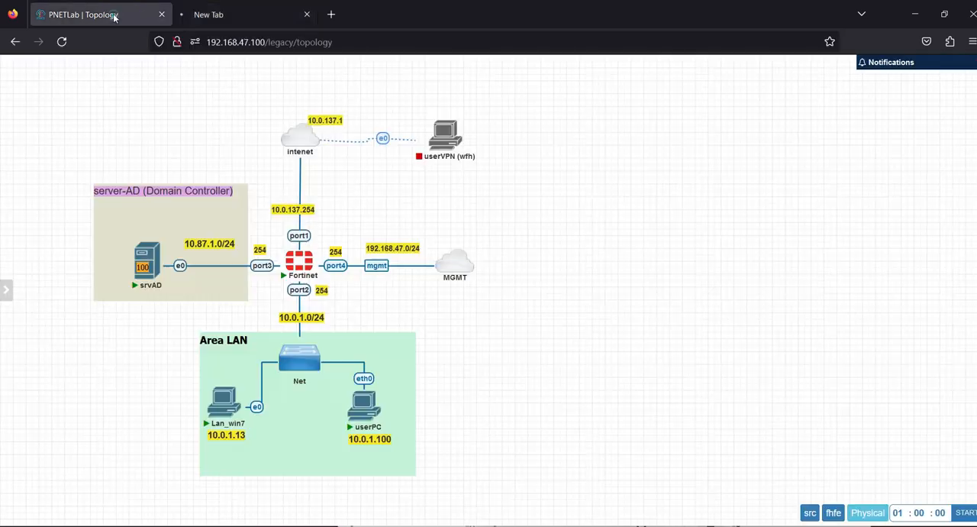
# Step: Try to open the FortiGate web interface at 192.168.47.254 and return to the lab topology
pyautogui.hotkey('alt', 'Tab')
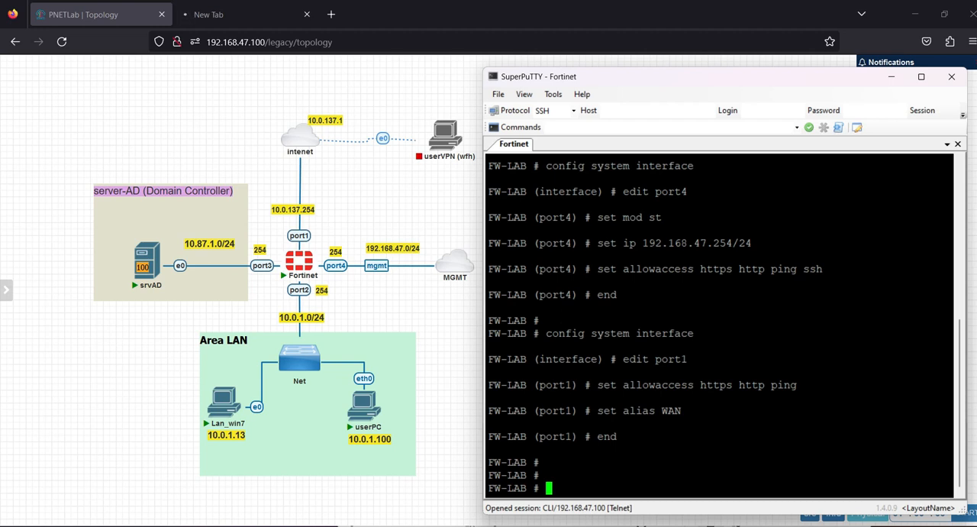
pyautogui.write('config')
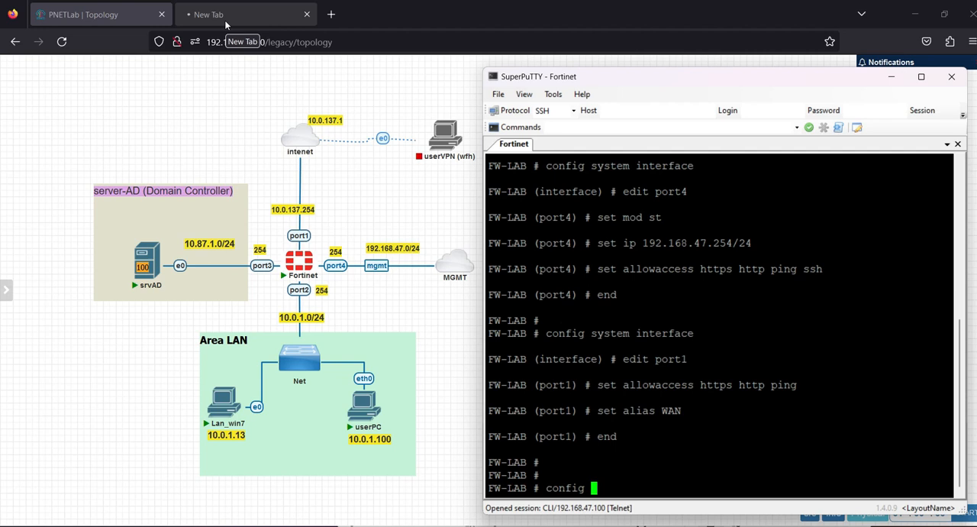
pyautogui.click(225, 24)
pyautogui.click(249, 42)
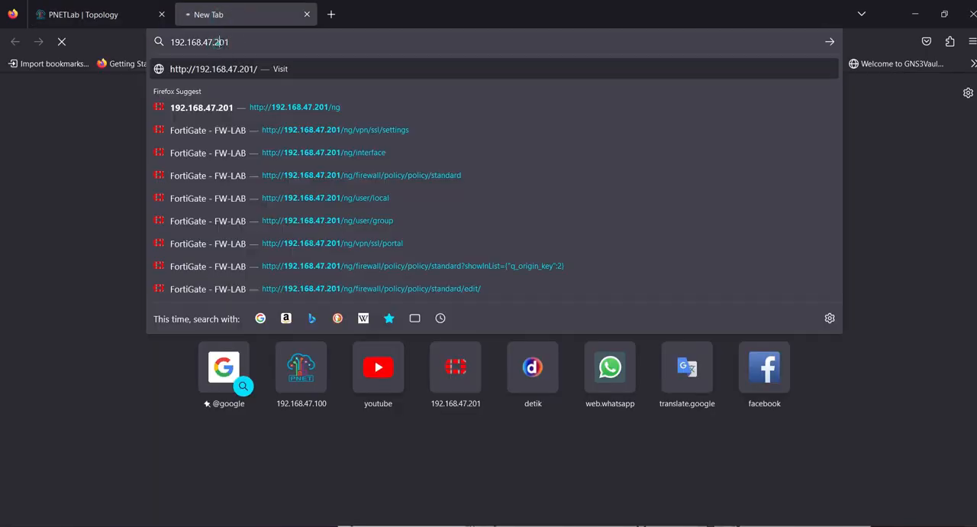
pyautogui.write('192.168.47.254')
pyautogui.press('Return')
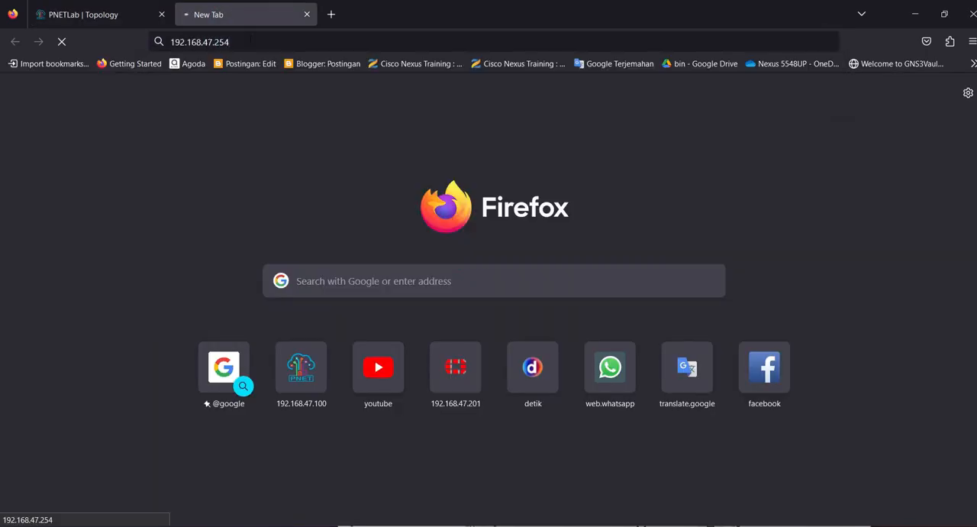
pyautogui.click(116, 17)
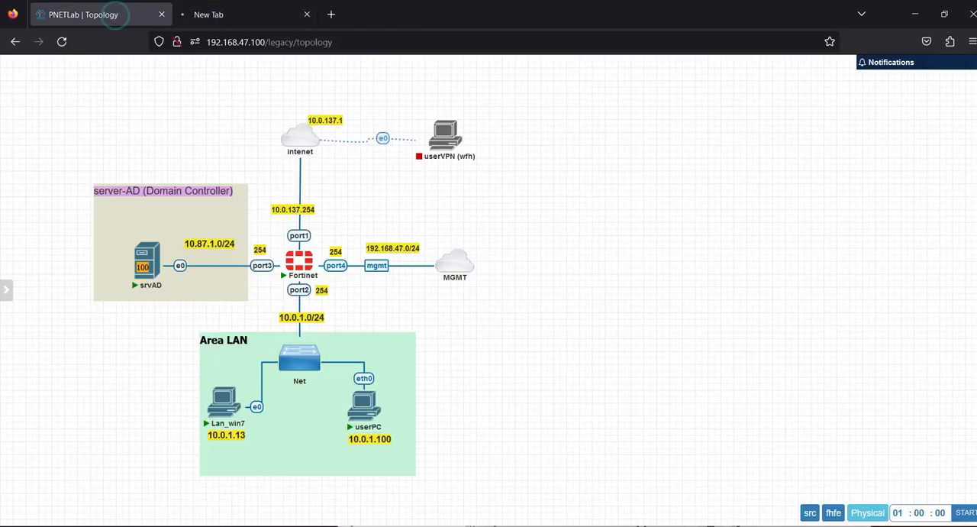
# Step: Switch to the Fortinet console in SuperPuTTY and open port4 in the system interface configuration
pyautogui.click(281, 526)
pyautogui.click(674, 365)
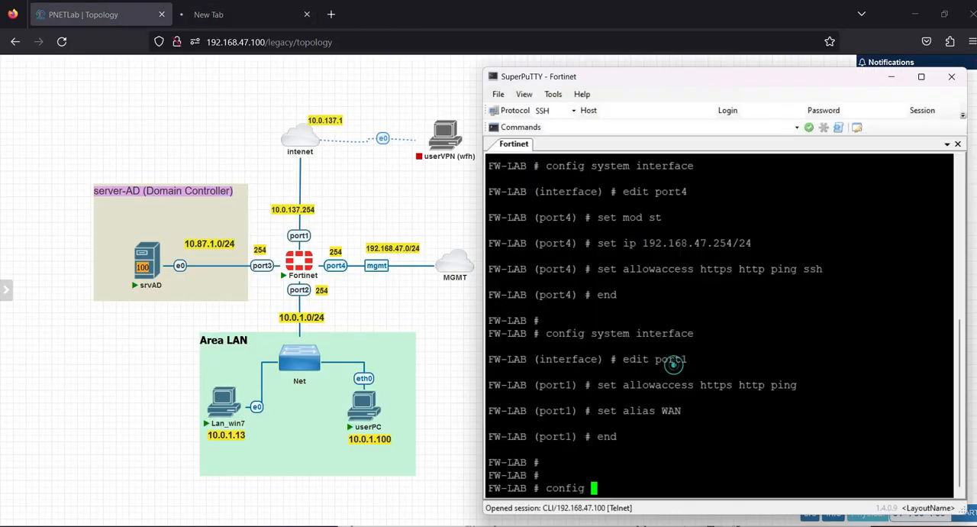
pyautogui.write('system interface')
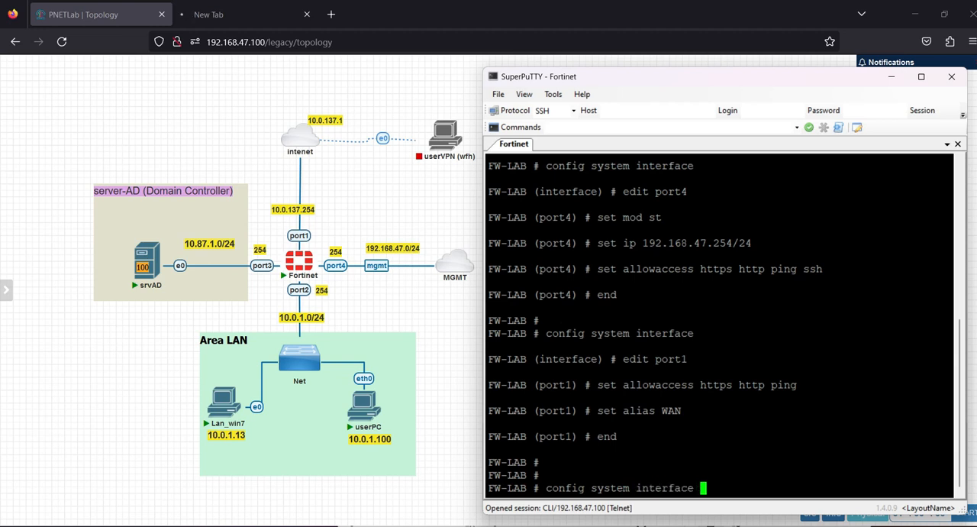
pyautogui.press('Return')
pyautogui.write('edit port4')
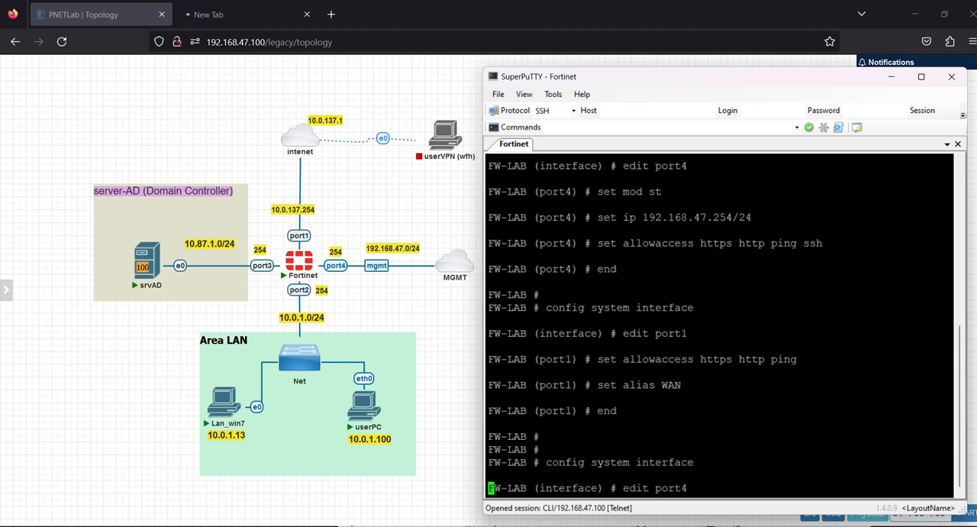
pyautogui.press('Return')
# Step: Set the port4 IP address to 192.168.47.201/24 and end the interface configuration
pyautogui.write('set')
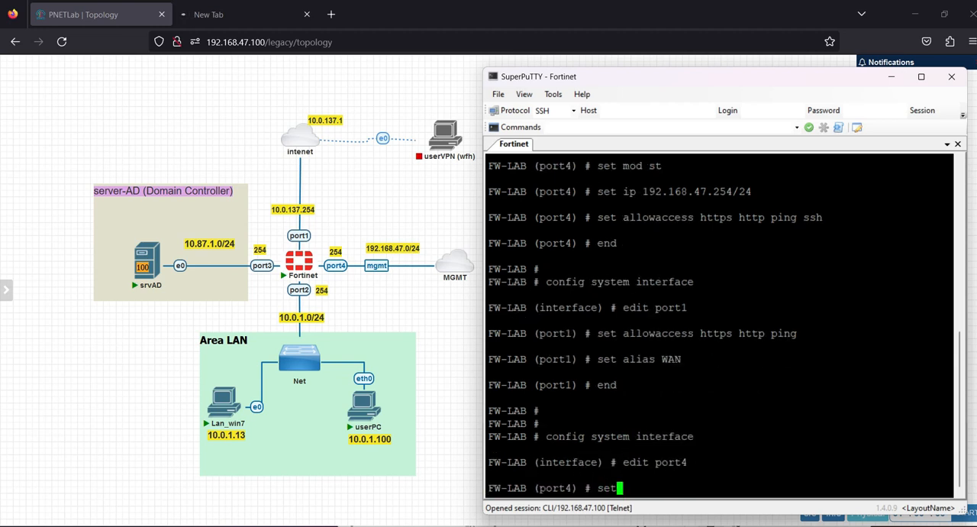
pyautogui.write(' ip 192.168.47.201/24')
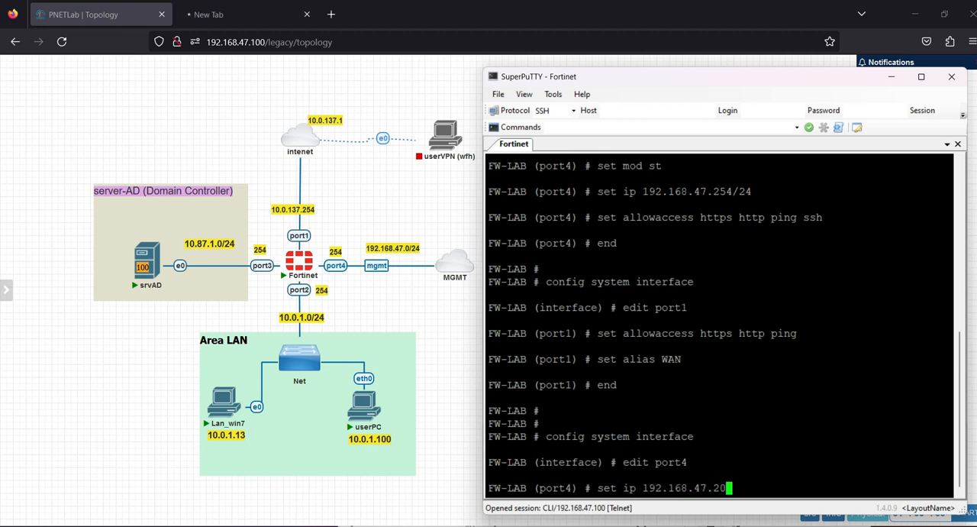
pyautogui.press('Return')
pyautogui.write('end')
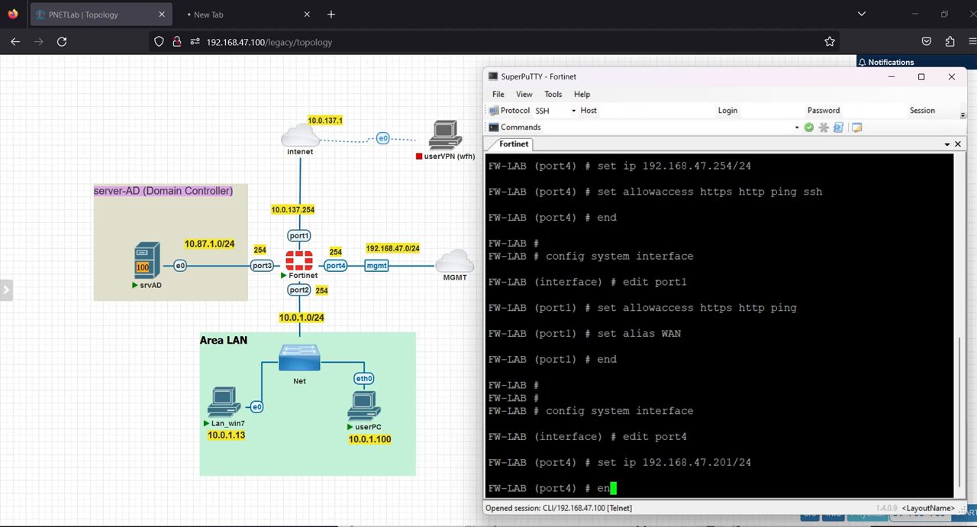
pyautogui.press('Return')
# Step: Switch to the browser and request the FortiGate web interface at 192.168.47.201
pyautogui.click(229, 15)
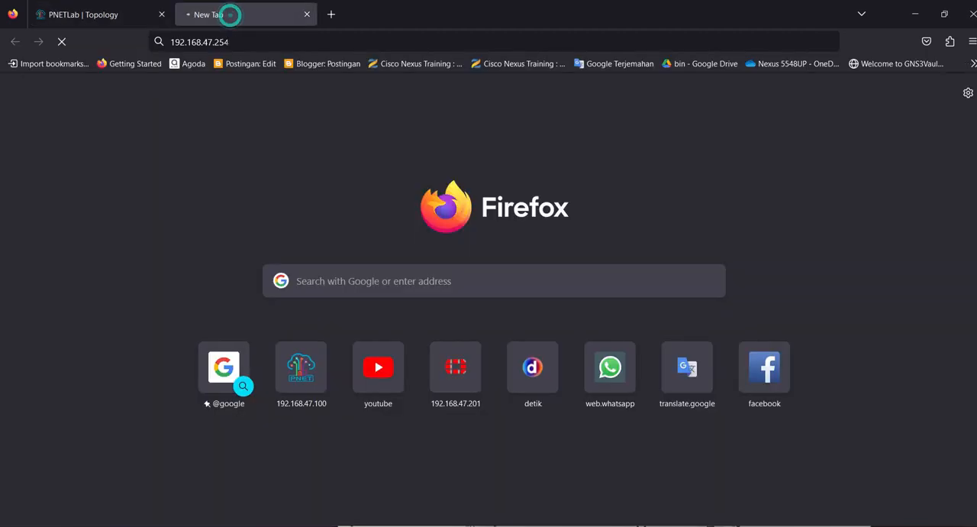
pyautogui.moveTo(217, 41); pyautogui.dragTo(284, 40)
pyautogui.press('BackSpace')
pyautogui.write('01')
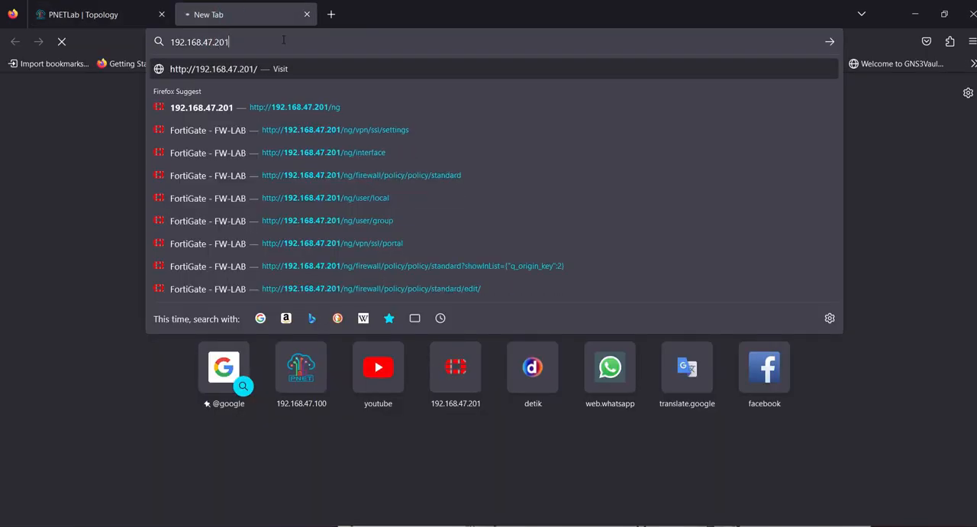
pyautogui.press('Return')
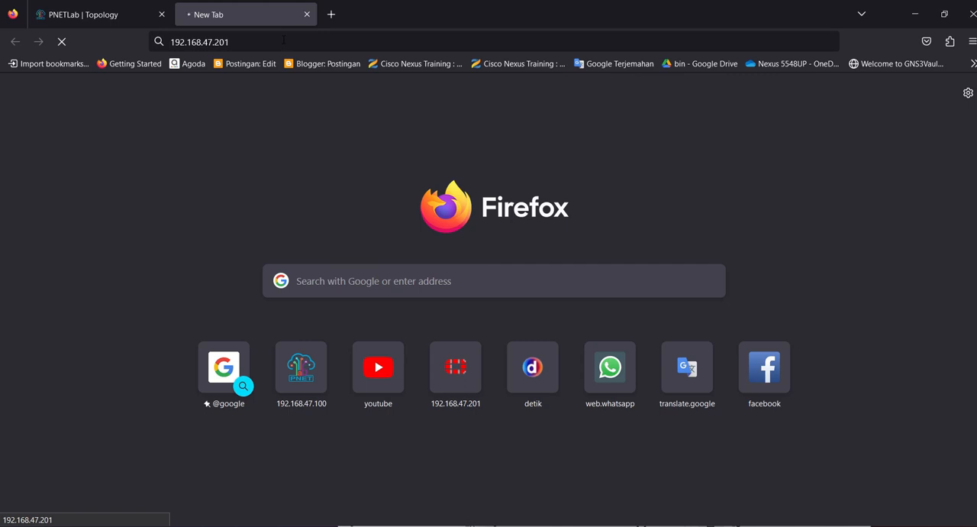
# Step: In the Fortinet console, run "get system interface physical" and examine the IP address assigned to port4
pyautogui.hotkey('alt', 'Tab')
pyautogui.click(704, 383)
pyautogui.scroll(9, 704, 383)
pyautogui.scroll(-9, 703, 383)
pyautogui.write('gets sys?')
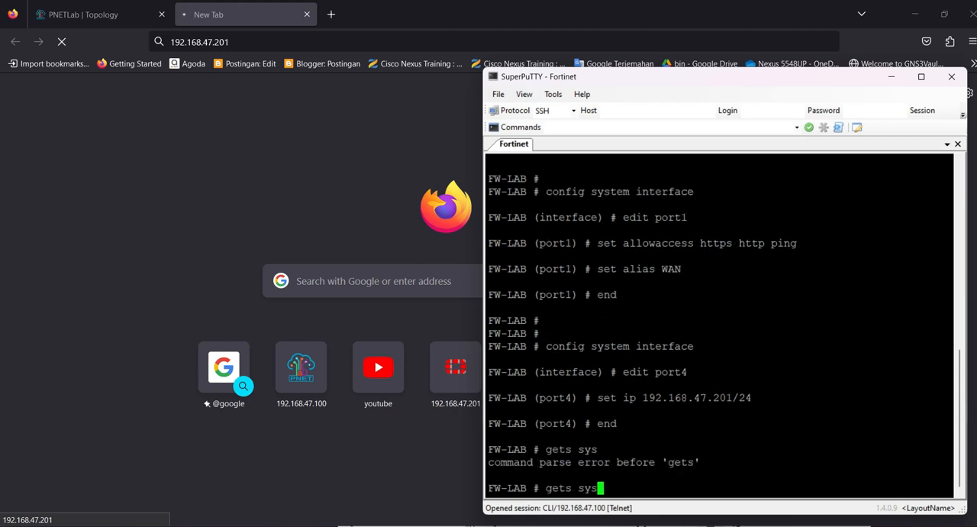
pyautogui.press('BackSpace')
pyautogui.press('BackSpace')
pyautogui.press('BackSpace')
pyautogui.press('BackSpace')
pyautogui.press('BackSpace')
pyautogui.press('BackSpace')
pyautogui.write('t system interface physical')
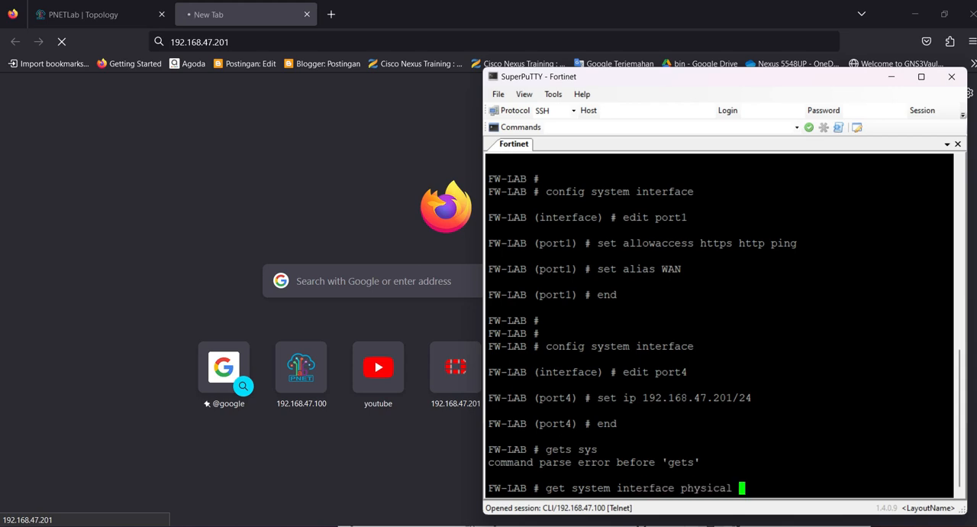
pyautogui.press('Return')
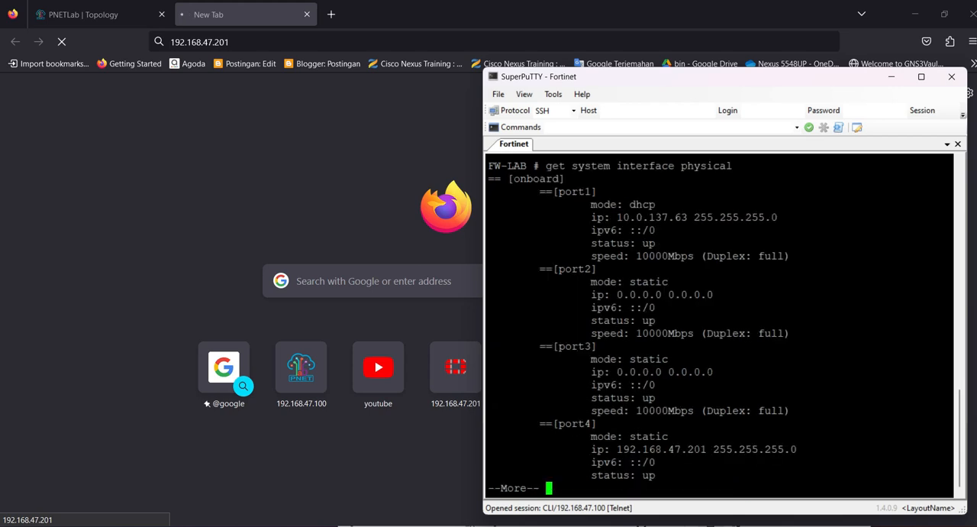
pyautogui.moveTo(616, 449); pyautogui.dragTo(792, 450)
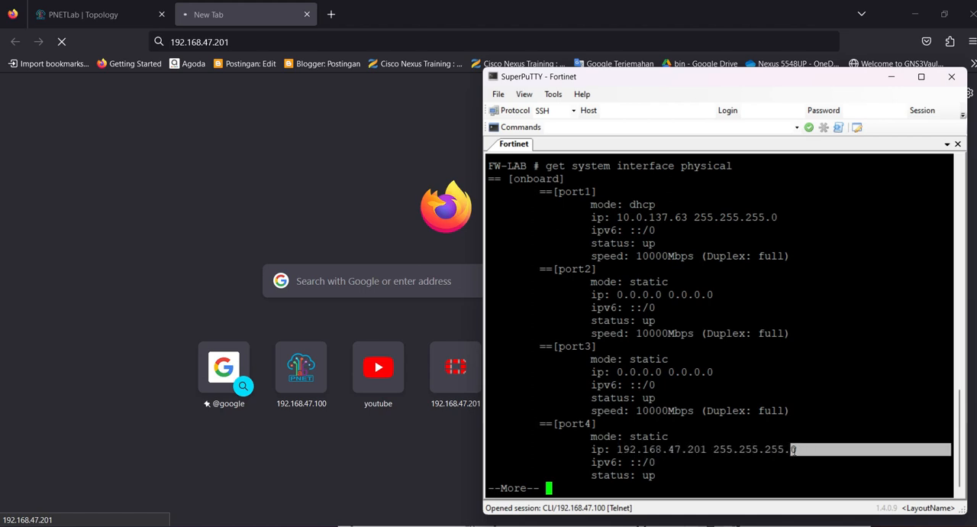
pyautogui.press('space')
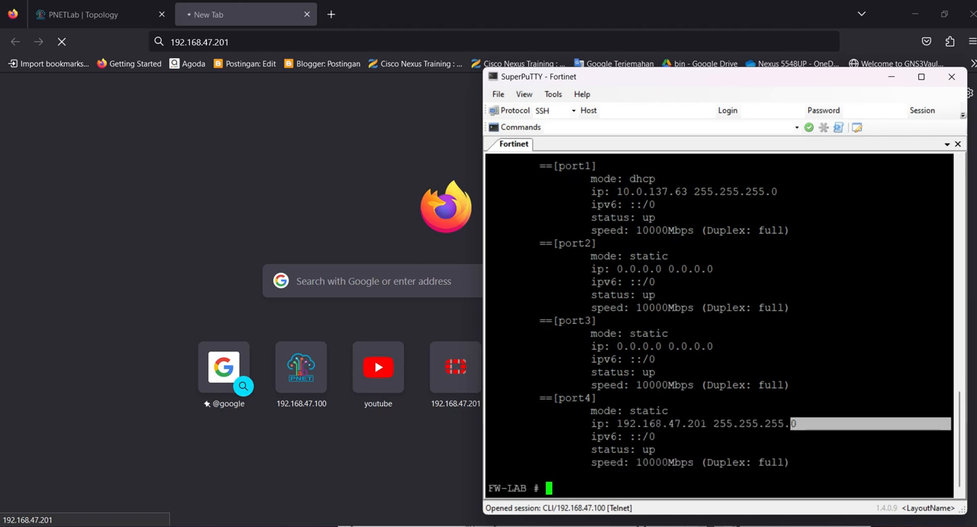
# Step: Load 192.168.47.201 in the browser again and reduce the browser window from its maximized size
pyautogui.click(238, 42)
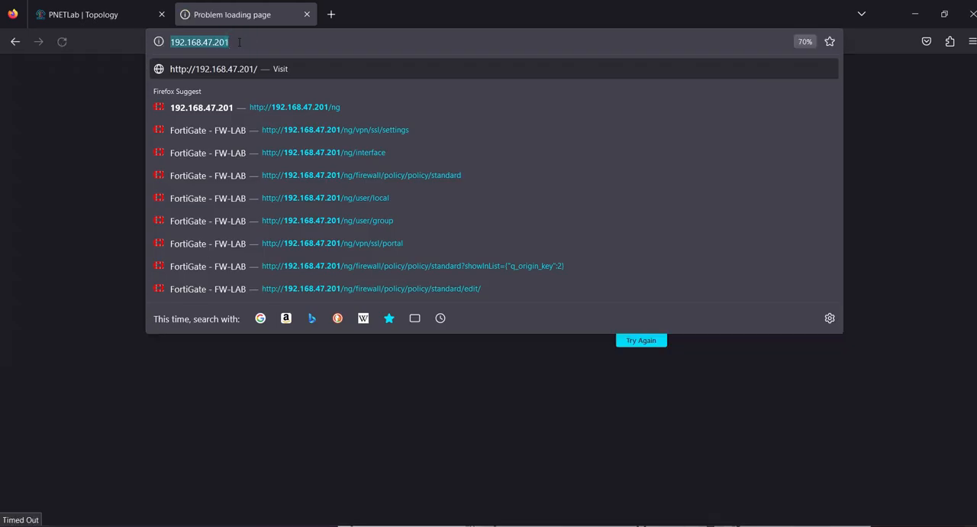
pyautogui.press('Return')
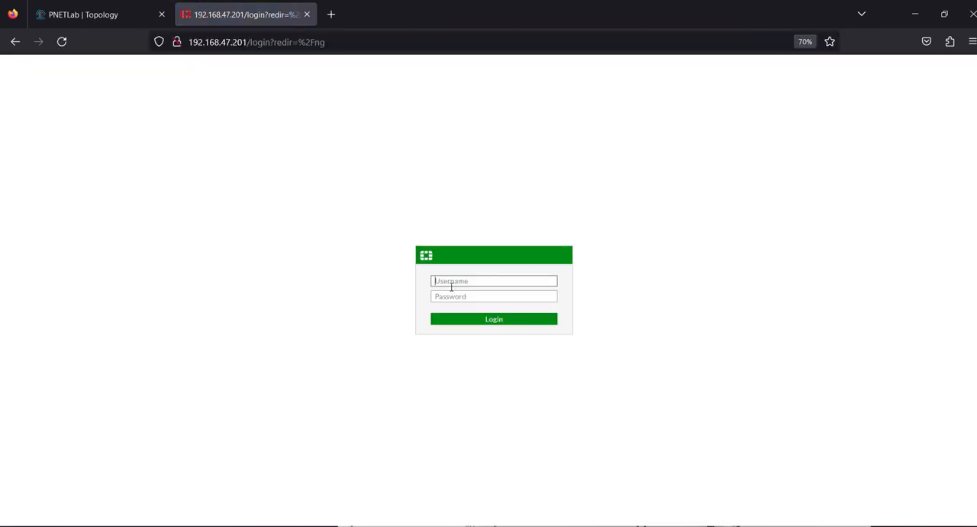
pyautogui.click(945, 14)
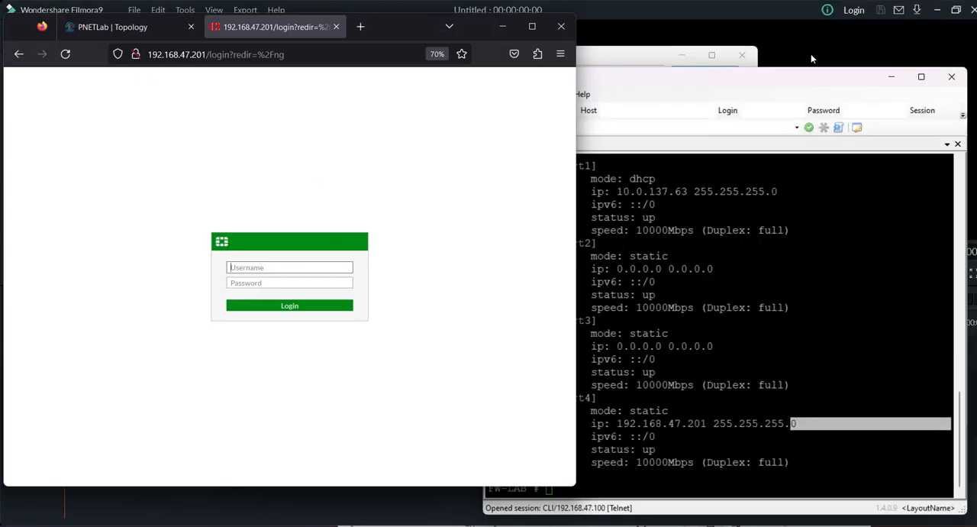
# Step: Log in to the FortiGate web interface with the admin account, entering its password
pyautogui.click(453, 259)
pyautogui.click(316, 270)
pyautogui.press('Tab')
pyautogui.write('a')
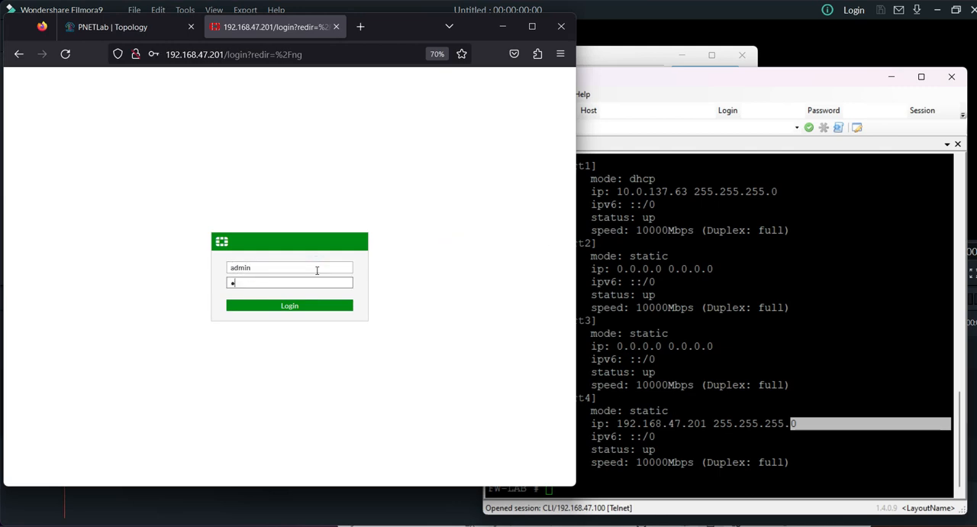
pyautogui.write('dmin')
pyautogui.press('Return')
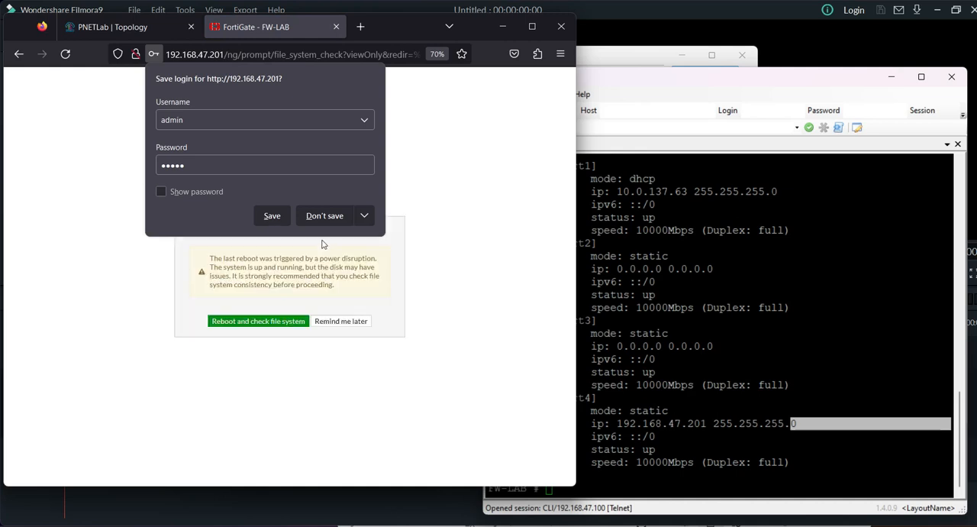
# Step: Decline saving the login, skip the file system check, setup and FortiOS 6.4.7 prompts, and maximize the browser window
pyautogui.click(337, 219)
pyautogui.click(338, 321)
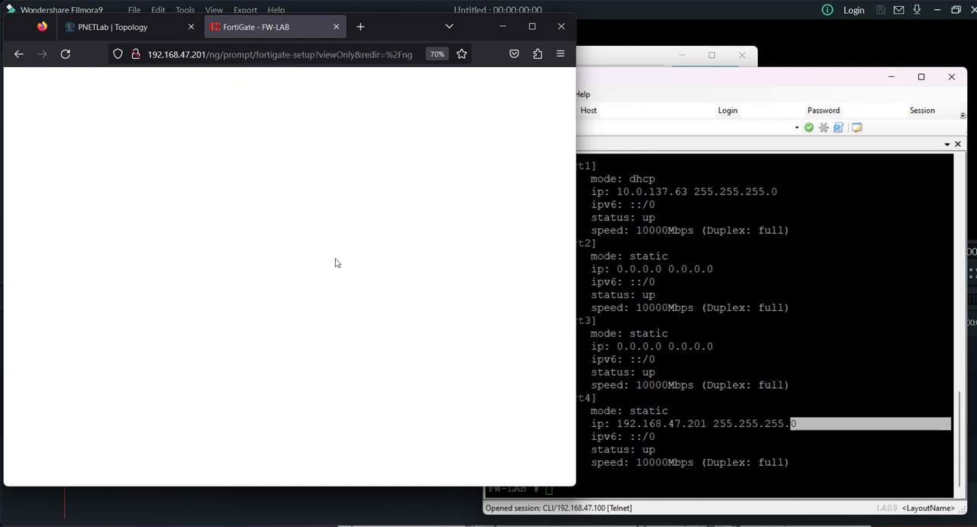
pyautogui.click(317, 328)
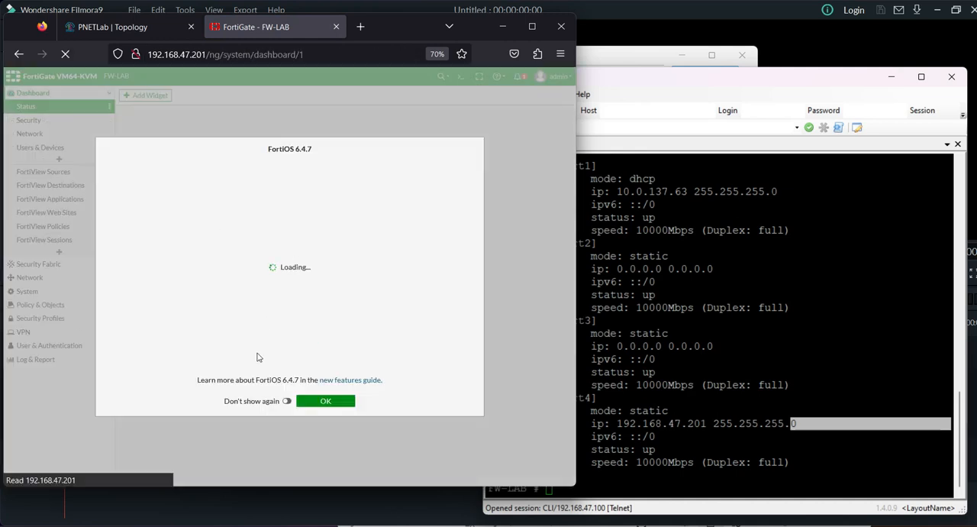
pyautogui.click(313, 401)
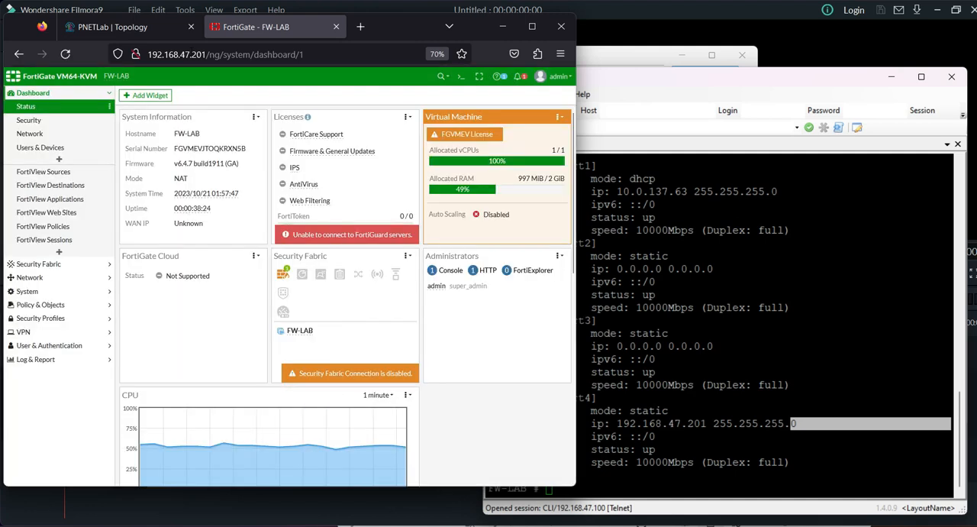
pyautogui.moveTo(397, 19)
pyautogui.mouseDown()
pyautogui.moveTo(524, 28)
pyautogui.moveTo(406, 23)
pyautogui.mouseUp()
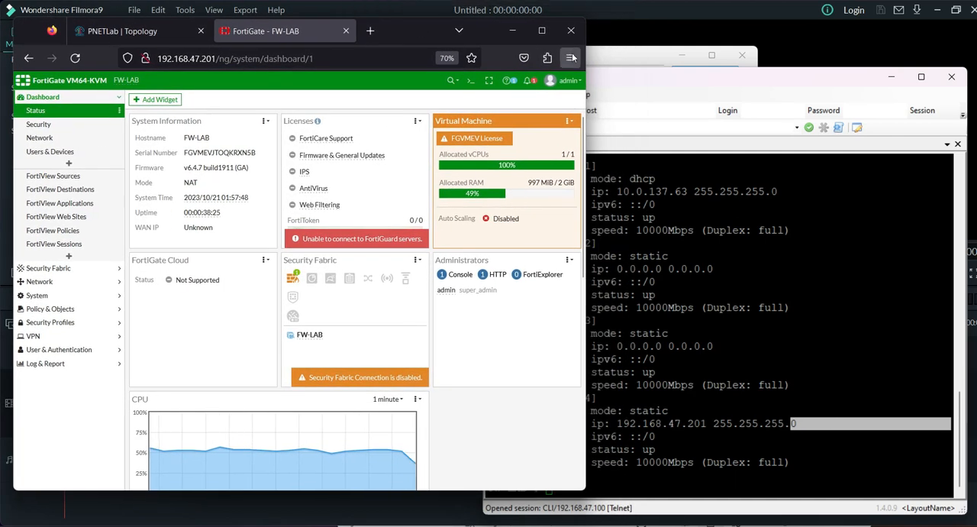
pyautogui.click(542, 30)
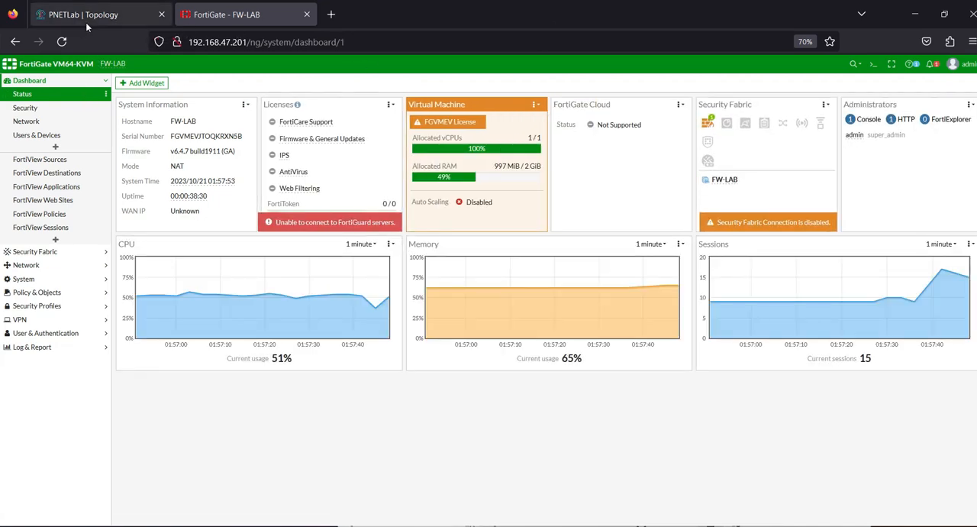
# Step: Check the port addressing in the PNETLab topology and open the FortiGate's network interface list
pyautogui.click(90, 14)
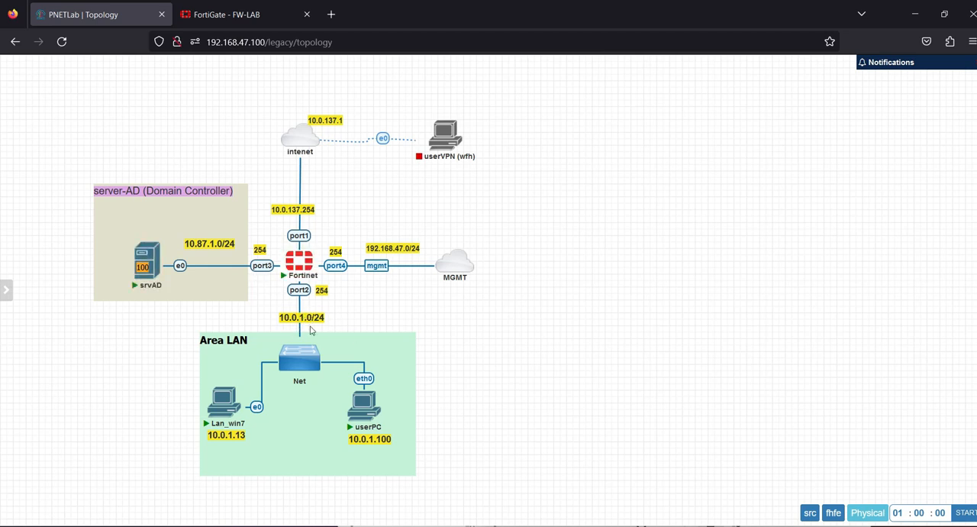
pyautogui.click(229, 14)
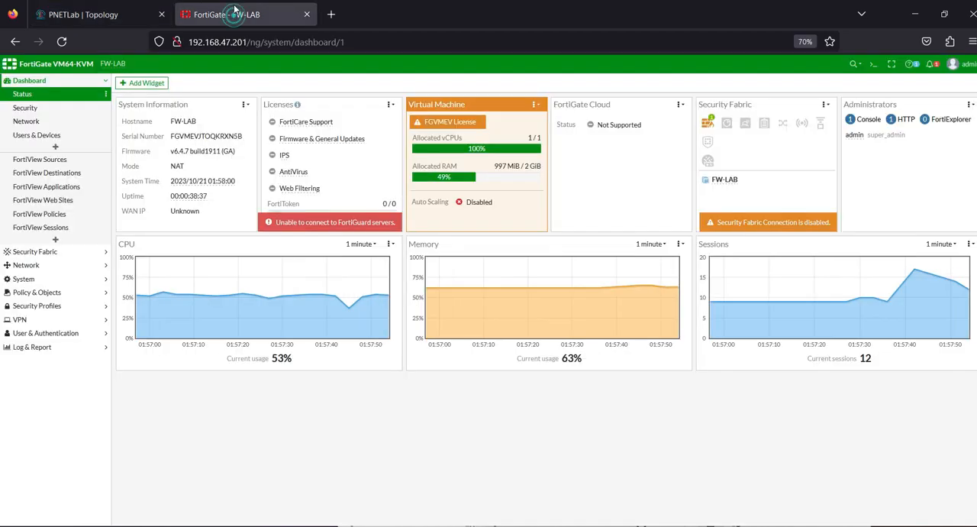
pyautogui.click(35, 269)
pyautogui.click(39, 123)
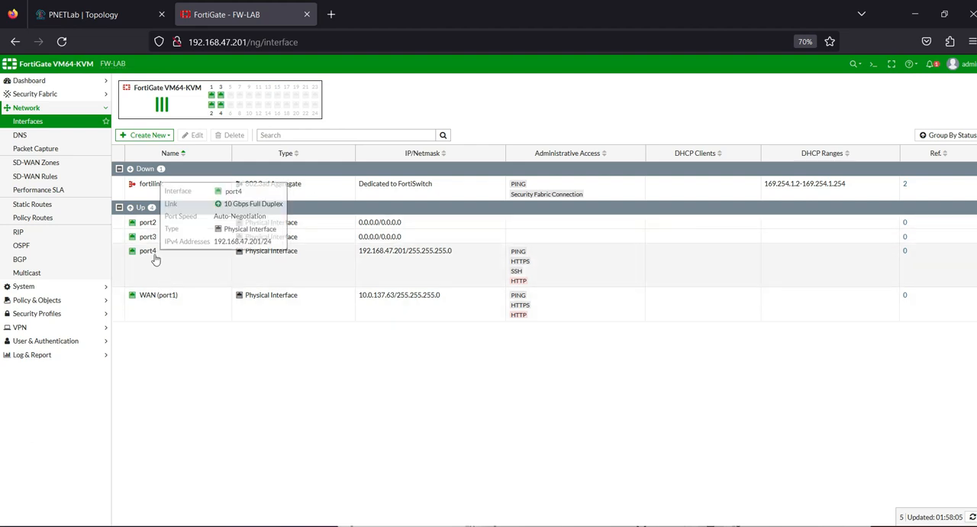
# Step: Open port2 for editing and set its alias to LAN
pyautogui.click(153, 255)
pyautogui.doubleClick(148, 222)
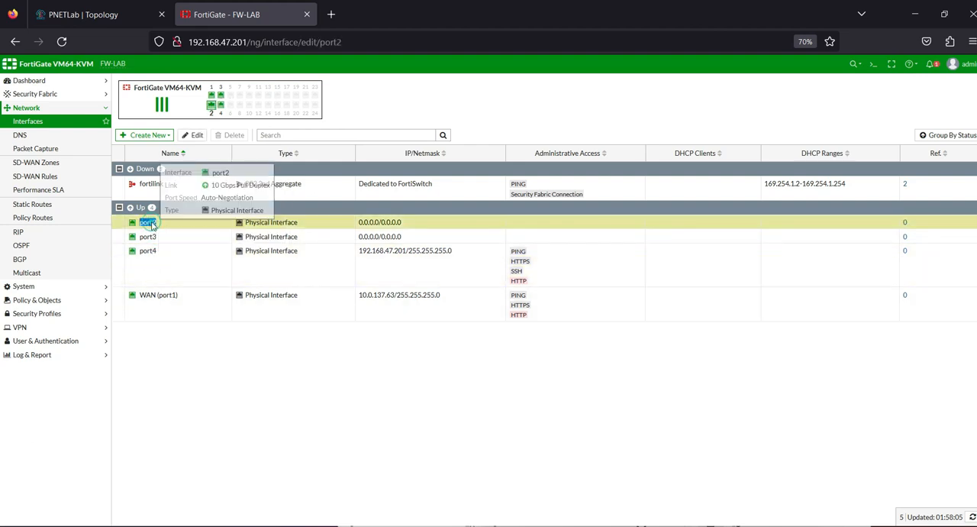
pyautogui.click(220, 116)
pyautogui.press('capslock')
pyautogui.write('LAN')
# Step: Set port2's IP/netmask to 10.0.1.254/24, allow PING as administrative access and save the interface
pyautogui.click(256, 205)
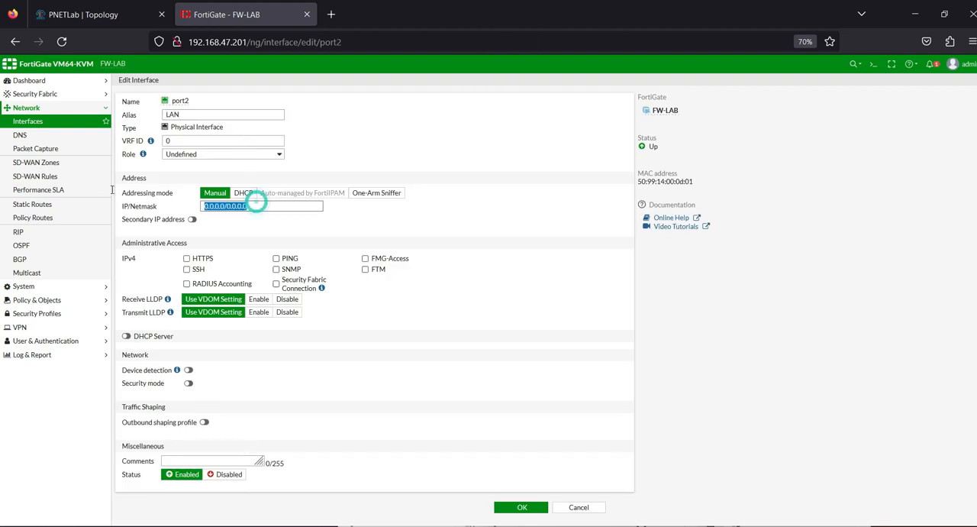
pyautogui.write('10.0.1.254/24')
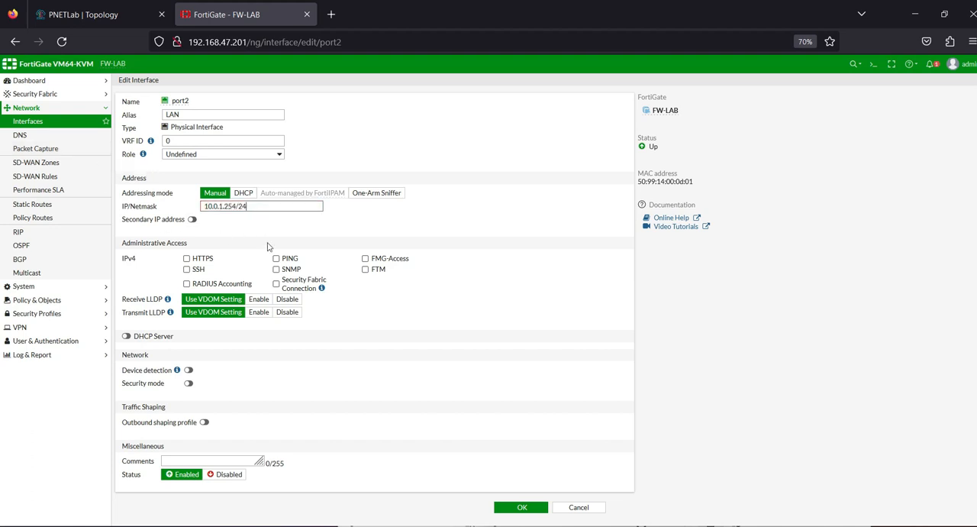
pyautogui.click(276, 260)
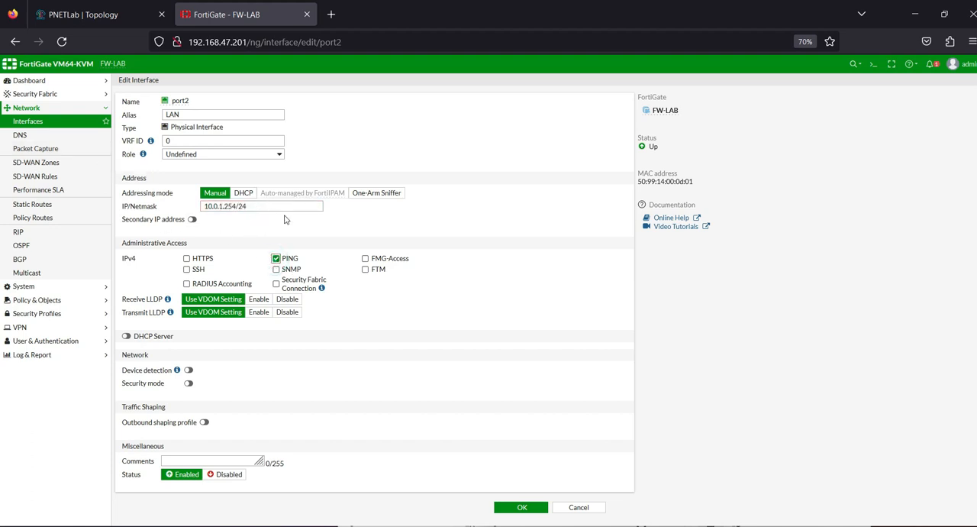
pyautogui.click(522, 507)
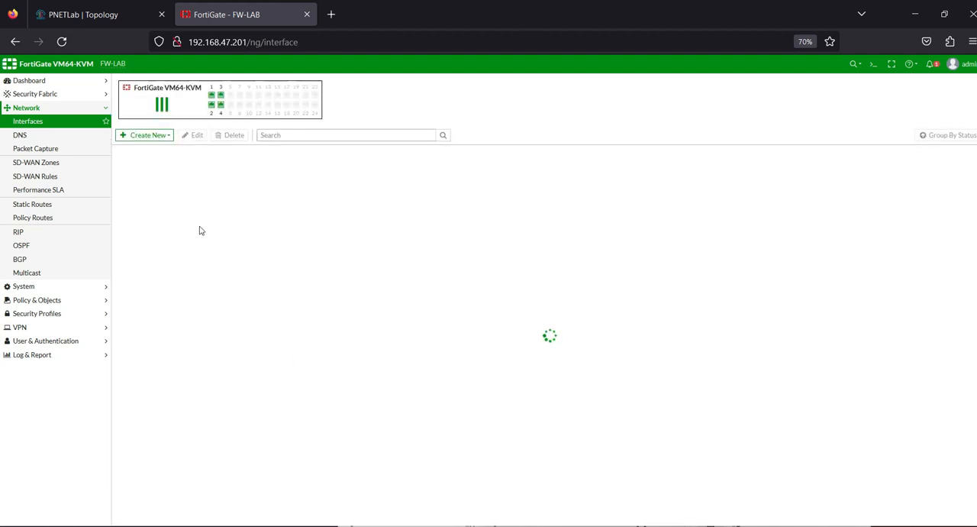
# Step: Configure port3 with alias DMZ, IP/netmask 10.87.1.254/24 and PING access, and save the interface
pyautogui.doubleClick(142, 229)
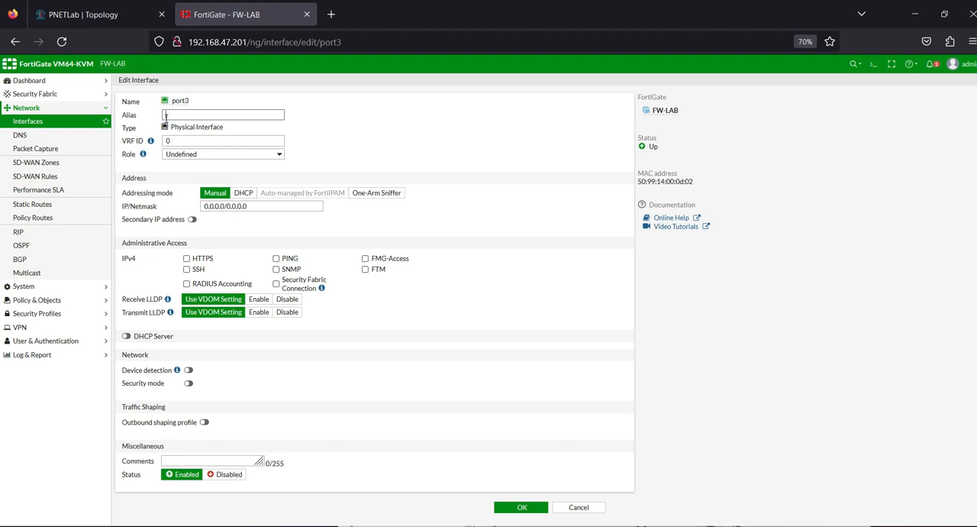
pyautogui.moveTo(166, 116); pyautogui.dragTo(277, 141)
pyautogui.moveTo(259, 207); pyautogui.dragTo(4, 158)
pyautogui.write('10.')
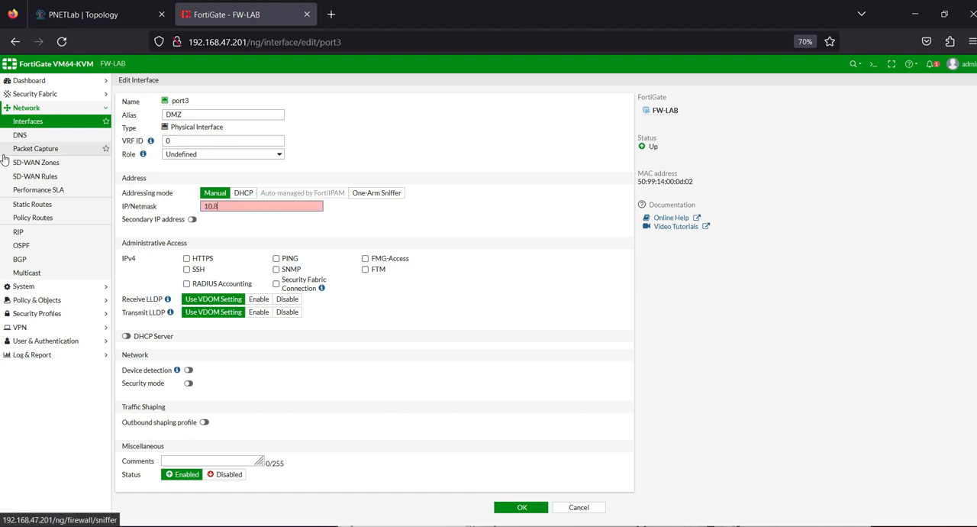
pyautogui.write('87.1.254/24')
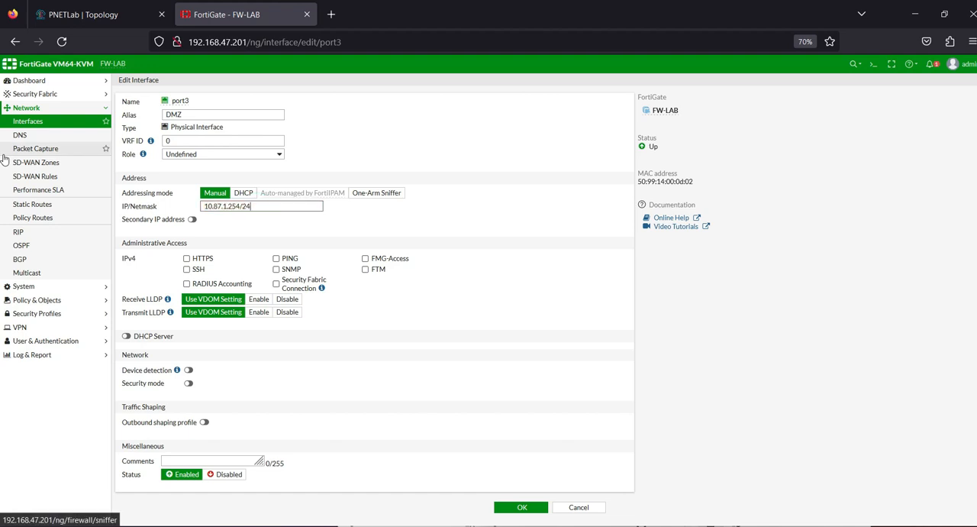
pyautogui.click(278, 259)
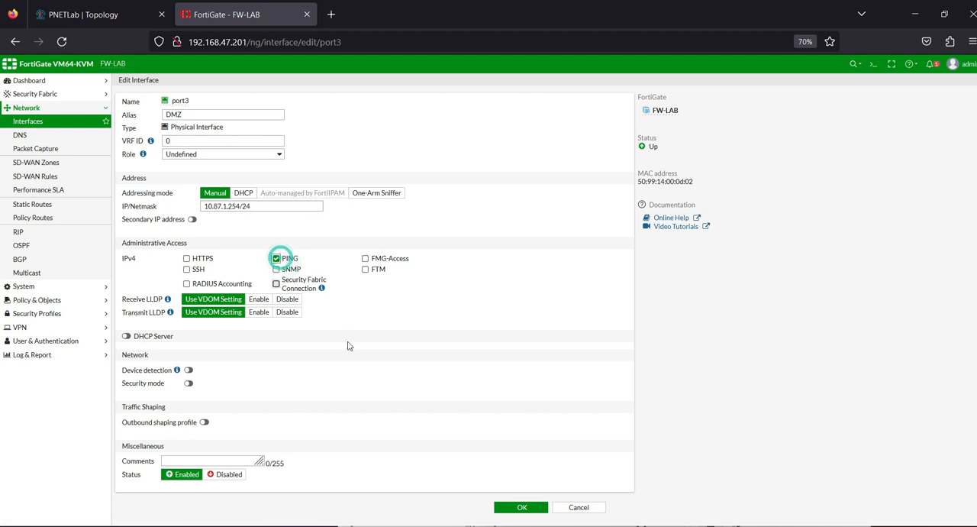
pyautogui.click(522, 507)
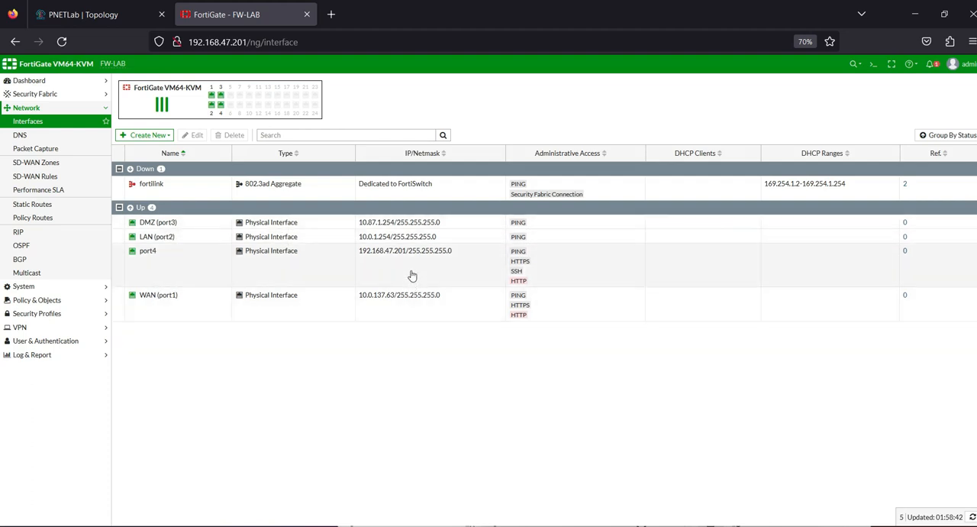
# Step: Specify custom DNS servers on the FortiGate, 8.8.8.8 as primary and 1.1.1.1 as secondary, and apply the settings
pyautogui.click(38, 138)
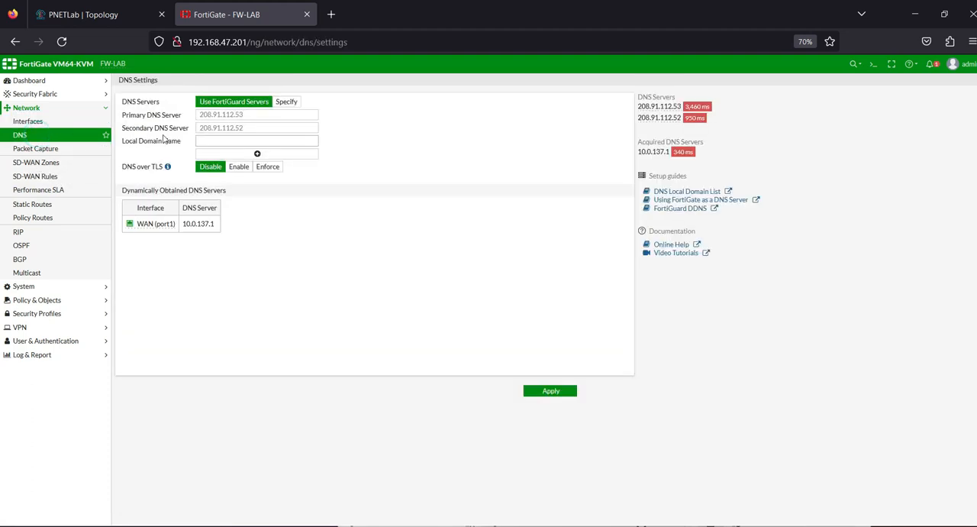
pyautogui.click(286, 101)
pyautogui.doubleClick(259, 115)
pyautogui.write('8.8.8.8')
pyautogui.press('Tab')
pyautogui.write('1.1.1.1')
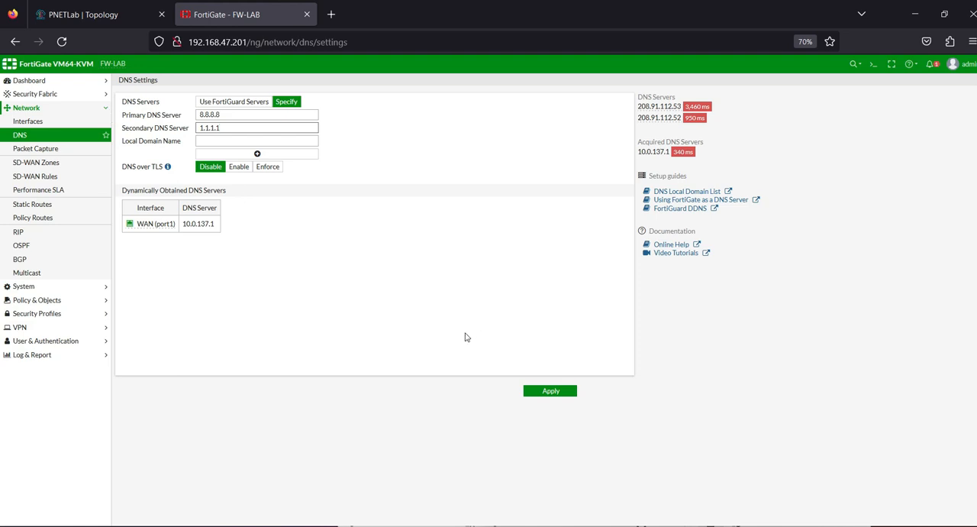
pyautogui.click(543, 392)
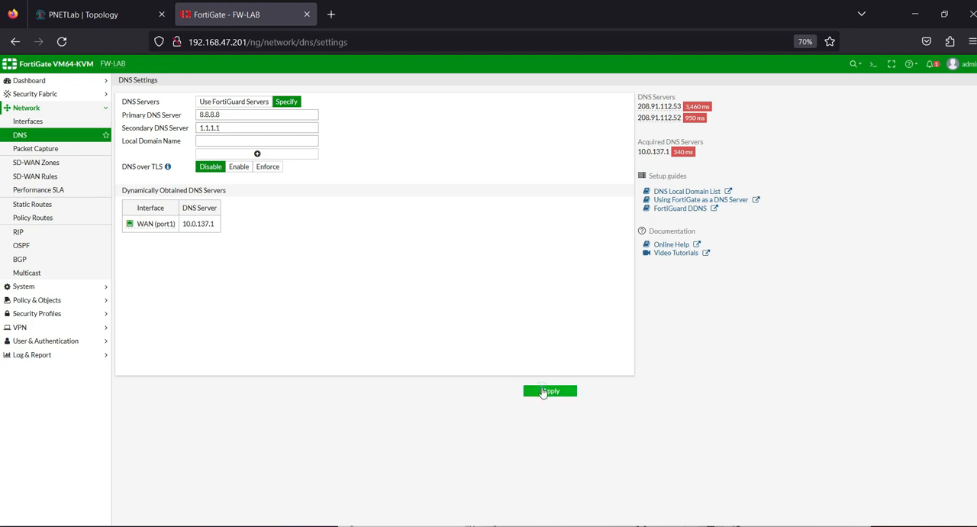
# Step: Start a new static route and set its gateway to the internet cloud's address from the topology, 10.0.137.1
pyautogui.click(58, 207)
pyautogui.click(141, 84)
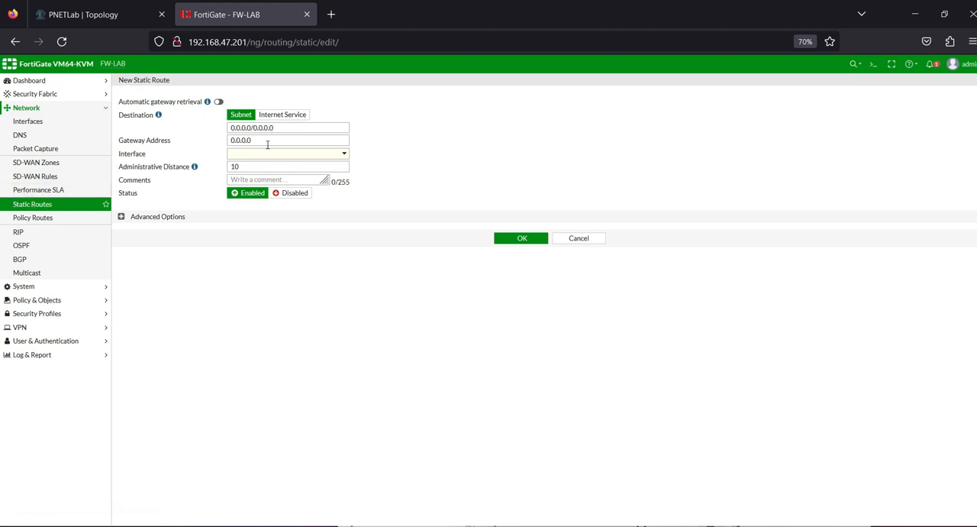
pyautogui.click(91, 14)
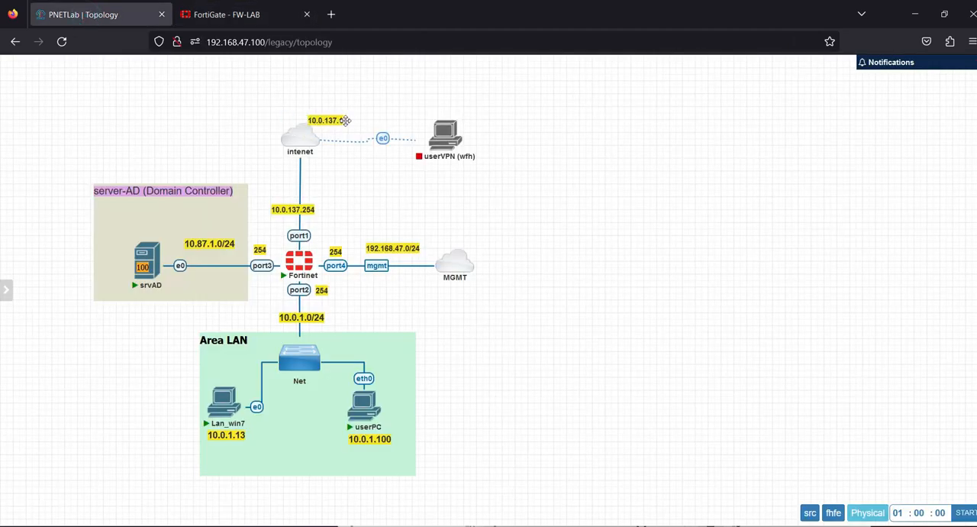
pyautogui.click(229, 15)
pyautogui.write('10.0.137.1')
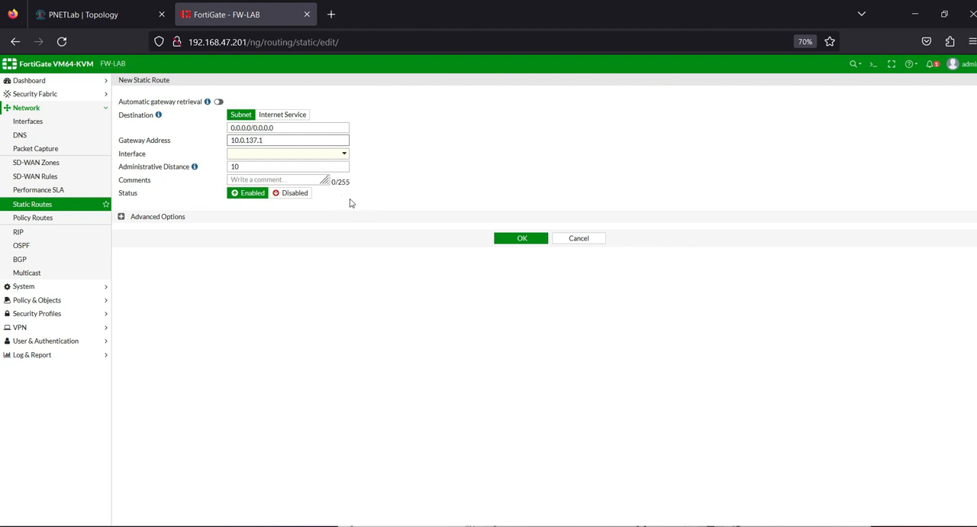
# Step: Assign the WAN (port1) interface to the static route, recheck the topology and save the route
pyautogui.click(302, 156)
pyautogui.click(274, 179)
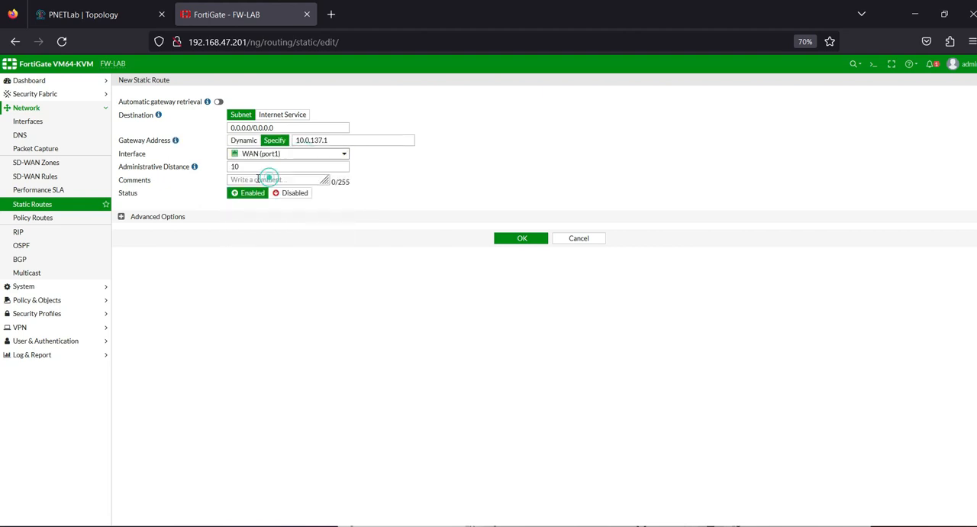
pyautogui.click(92, 14)
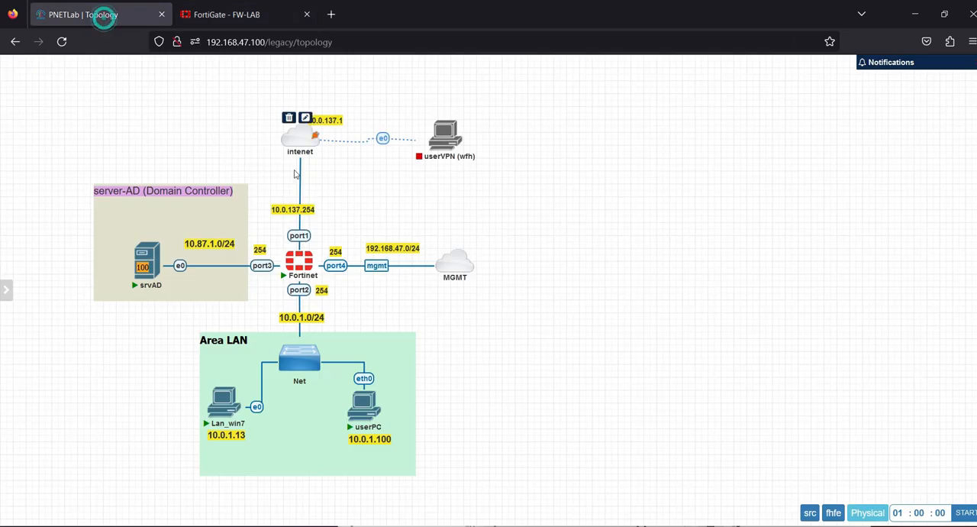
pyautogui.click(229, 14)
pyautogui.click(512, 240)
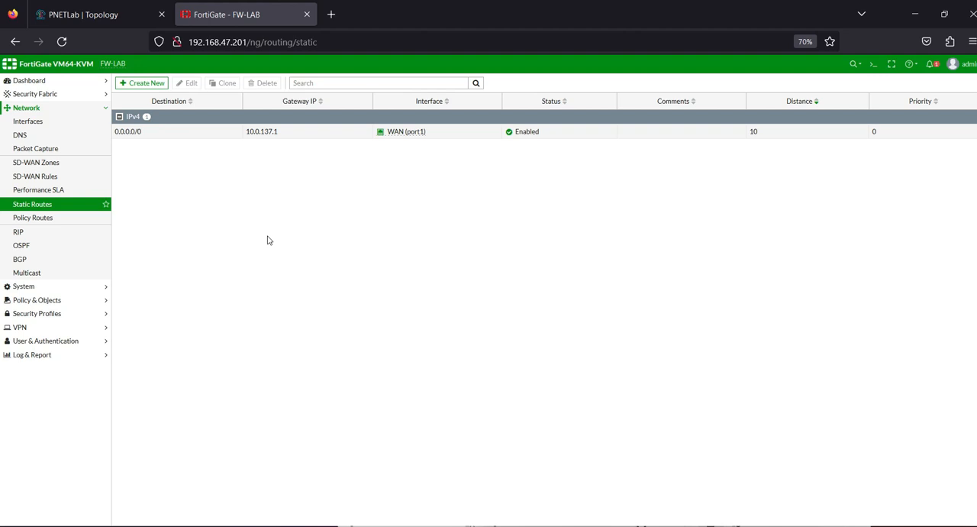
# Step: Open the VNC console of the Lan_win7 machine from the PNETLab topology
pyautogui.click(67, 15)
pyautogui.moveTo(216, 400)
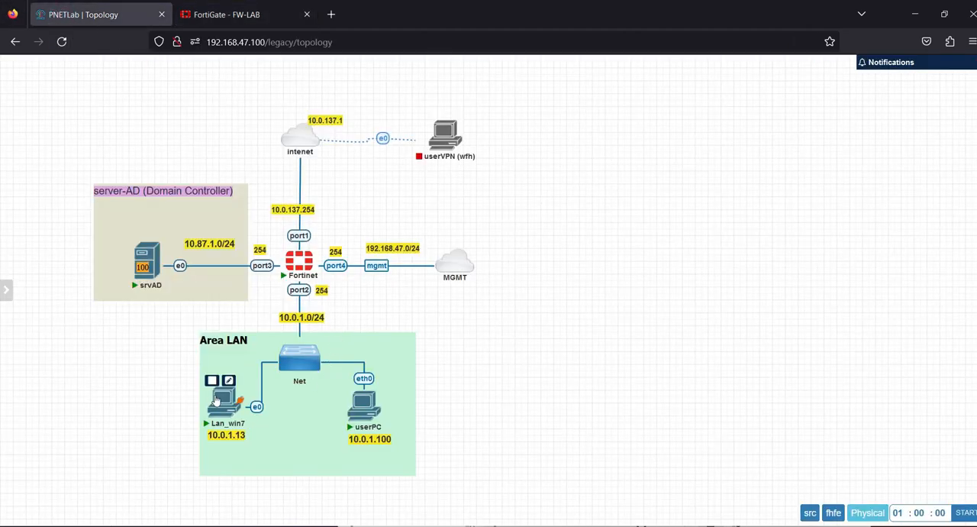
pyautogui.click(216, 400)
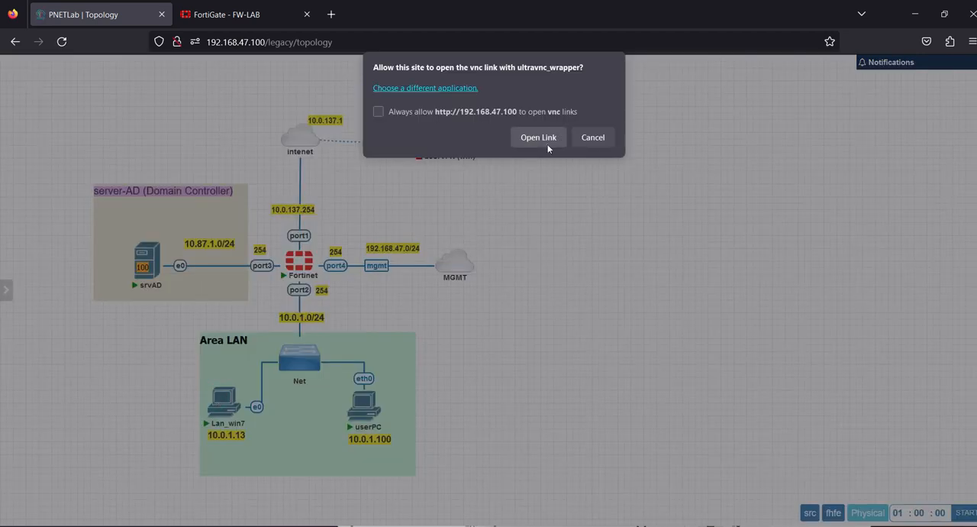
pyautogui.click(538, 137)
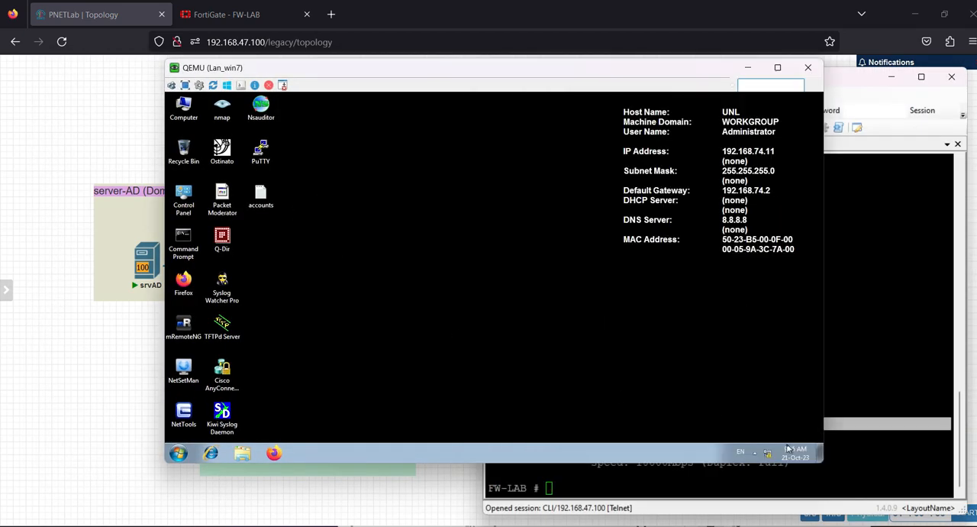
# Step: On Lan_win7, open the Internet Protocol Version 4 properties of Local Area Connection
pyautogui.rightClick(768, 455)
pyautogui.click(768, 443)
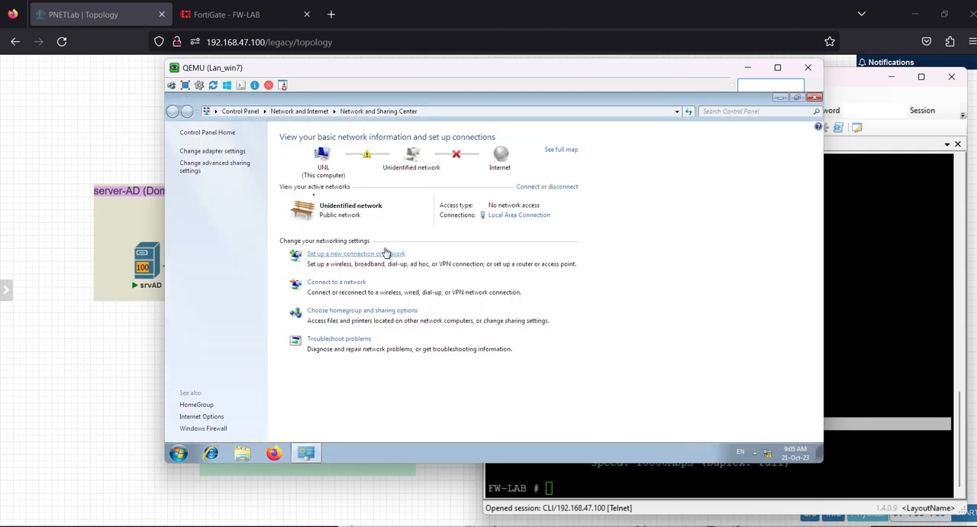
pyautogui.click(212, 151)
pyautogui.rightClick(233, 156)
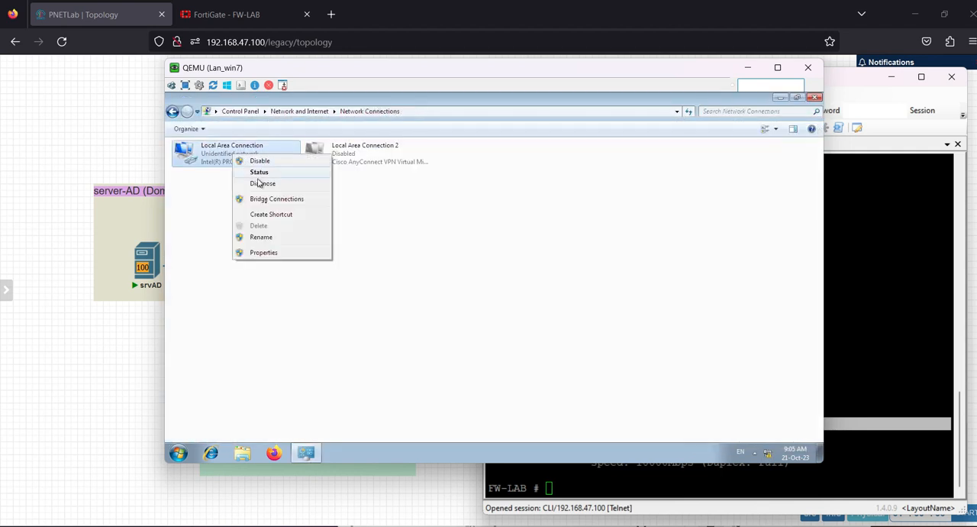
pyautogui.click(260, 252)
pyautogui.doubleClick(272, 258)
# Step: Set the static IP address of Local Area Connection to 10.0.1.13
pyautogui.click(312, 262)
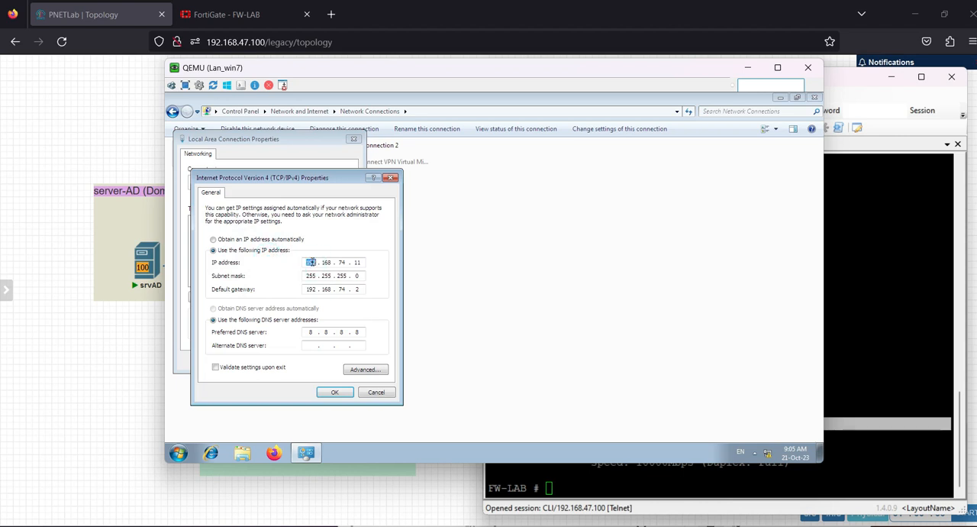
pyautogui.click(327, 262)
pyautogui.click(341, 262)
pyautogui.doubleClick(357, 262)
pyautogui.write('13')
# Step: Set the default gateway of Local Area Connection to the FortiGate's LAN-side address and save the adapter settings
pyautogui.click(311, 288)
pyautogui.doubleClick(326, 289)
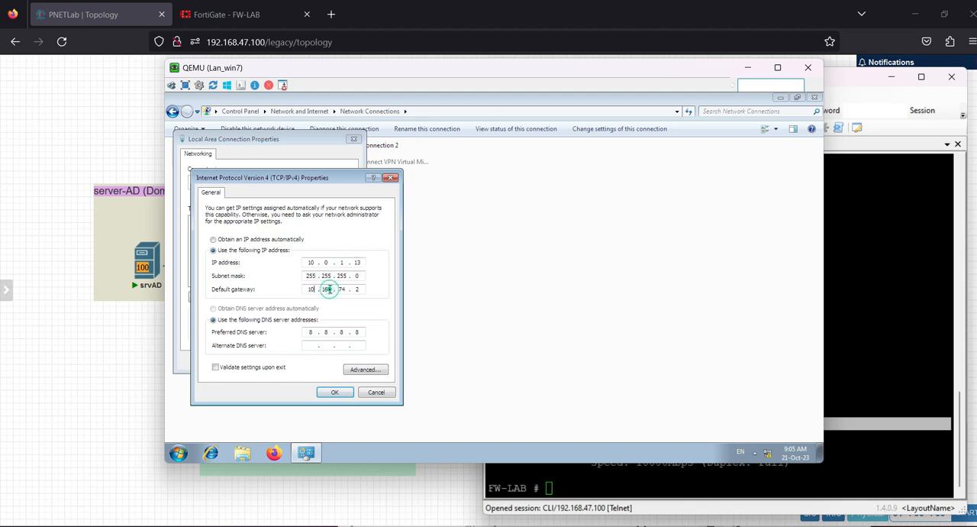
pyautogui.write('0')
pyautogui.click(344, 288)
pyautogui.doubleClick(344, 289)
pyautogui.click(356, 283)
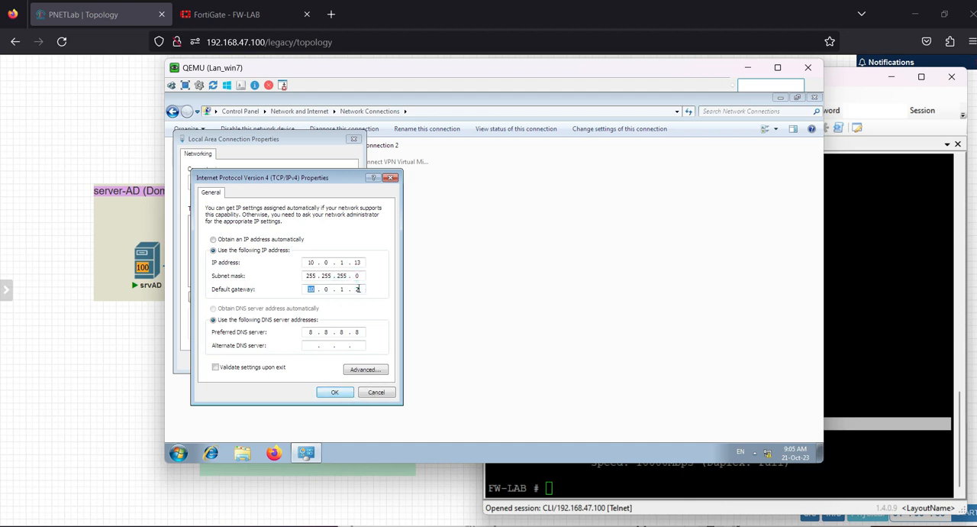
pyautogui.click(336, 393)
pyautogui.click(305, 360)
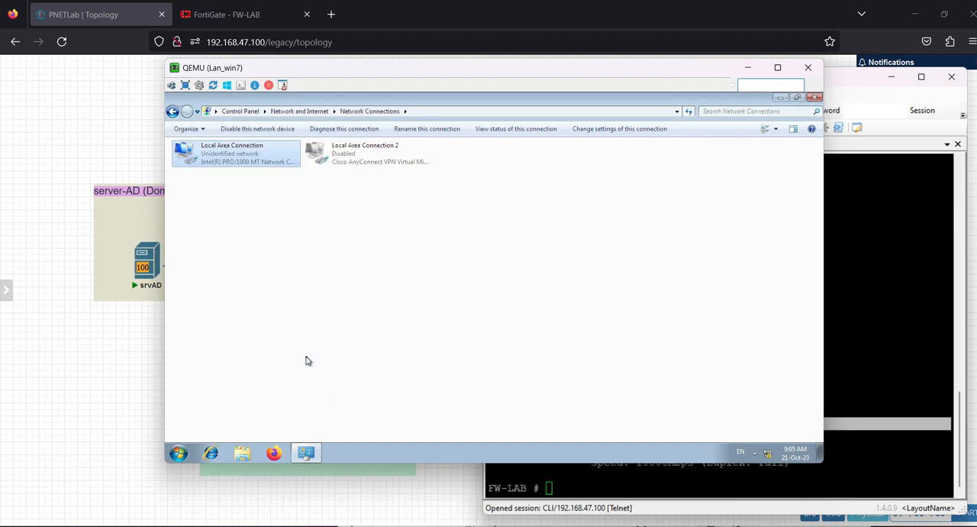
# Step: Close Network Connections on Lan_win7 and ping the FortiGate LAN address 10.0.1.254 from a Command Prompt
pyautogui.moveTo(446, 70); pyautogui.dragTo(626, 84)
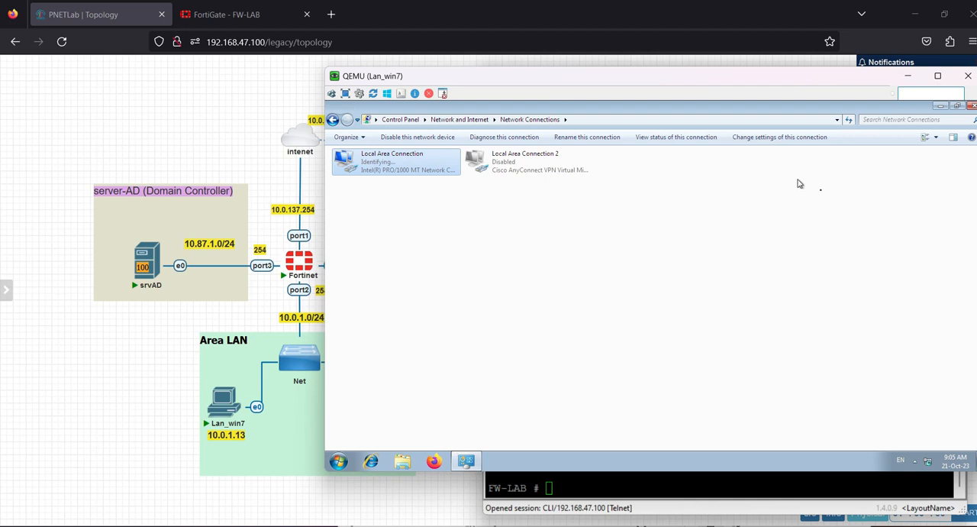
pyautogui.click(971, 105)
pyautogui.doubleClick(344, 250)
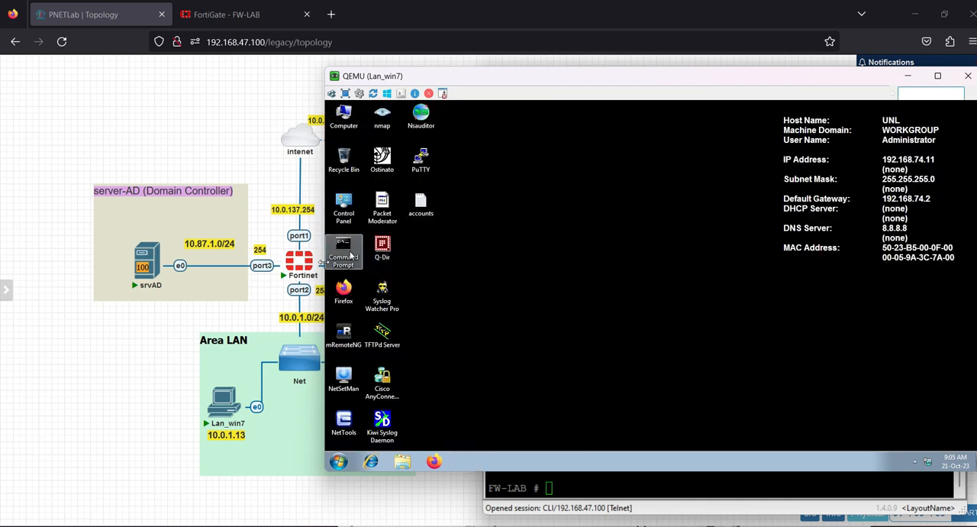
pyautogui.write('PING 10.0.1L.254')
pyautogui.press('BackSpace')
pyautogui.press('BackSpace')
pyautogui.press('BackSpace')
pyautogui.press('BackSpace')
pyautogui.press('BackSpace')
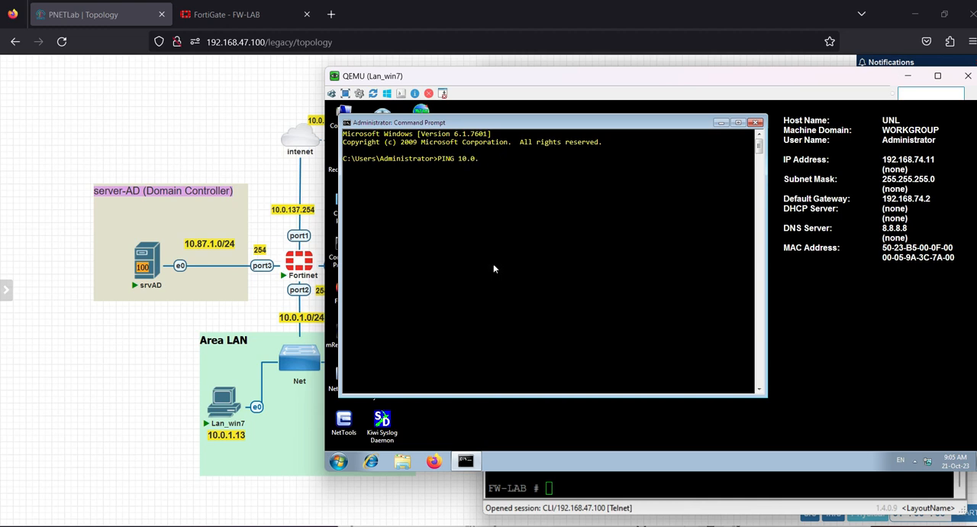
pyautogui.write('.254')
pyautogui.press('Return')
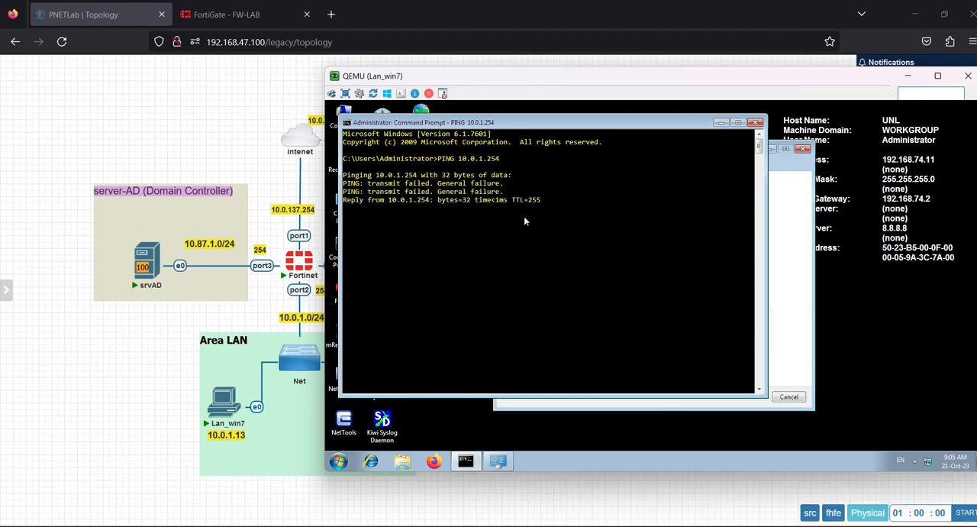
# Step: Interrupt the running ping and repeat the connectivity test to 10.0.1.254
pyautogui.hotkey('ctrl', 'c')
pyautogui.press('Return')
pyautogui.press('Return')
pyautogui.press('Up')
pyautogui.press('Return')
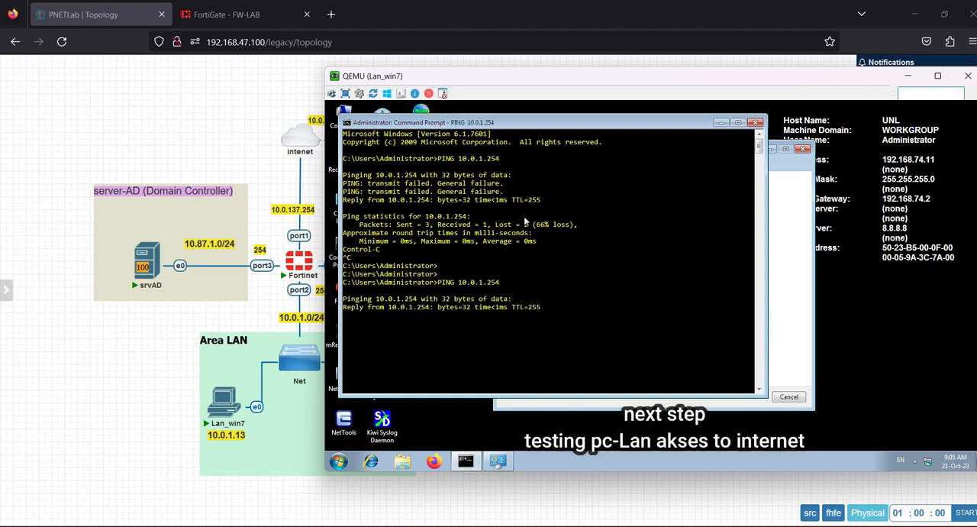
pyautogui.hotkey('ctrl', 'c')
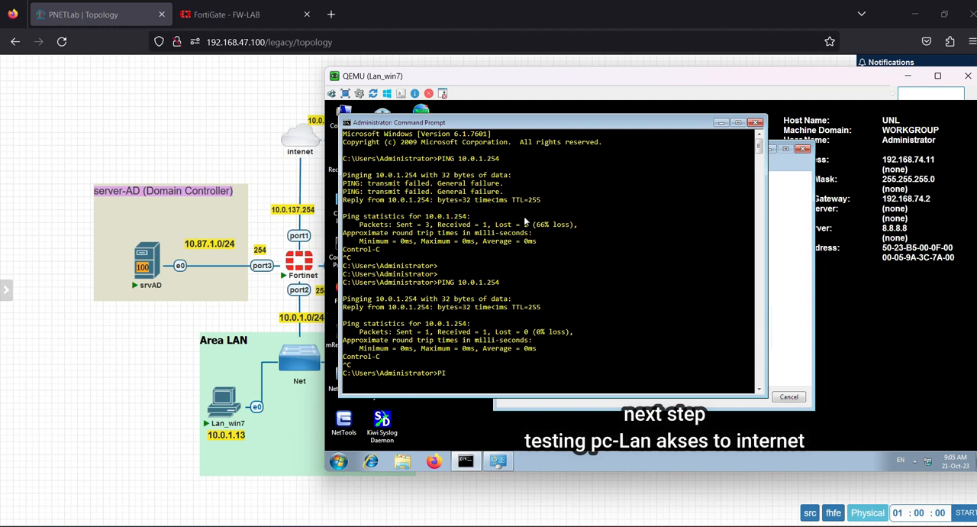
# Step: Test internet access from Lan_win7 by pinging 8.8.8.8
pyautogui.press('capslock')
pyautogui.write('ping')
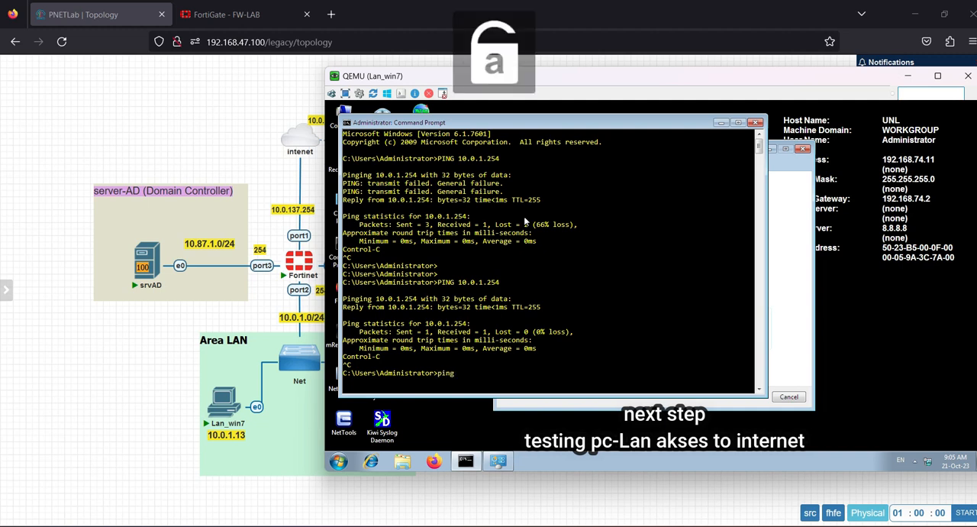
pyautogui.write(' 8.8..8')
pyautogui.press('Return')
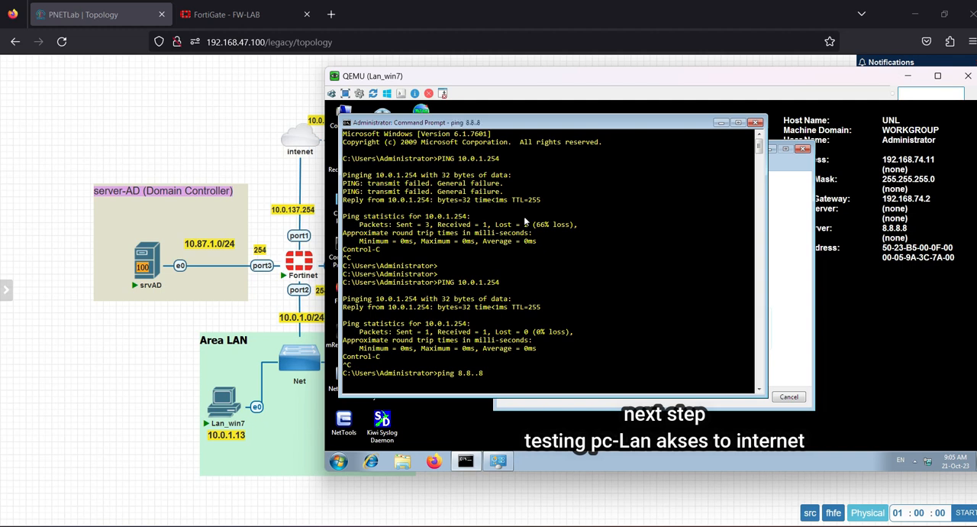
pyautogui.hotkey('ctrl', 'c')
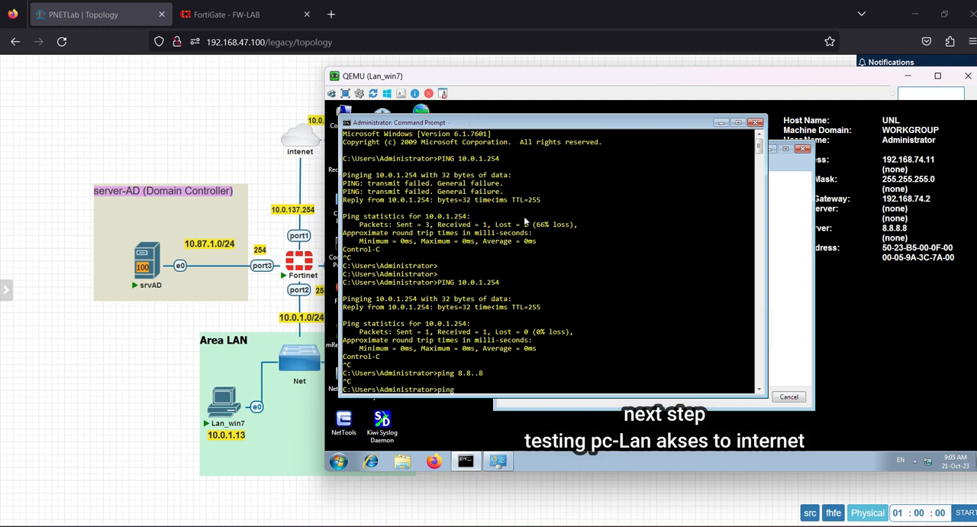
pyautogui.press('Return')
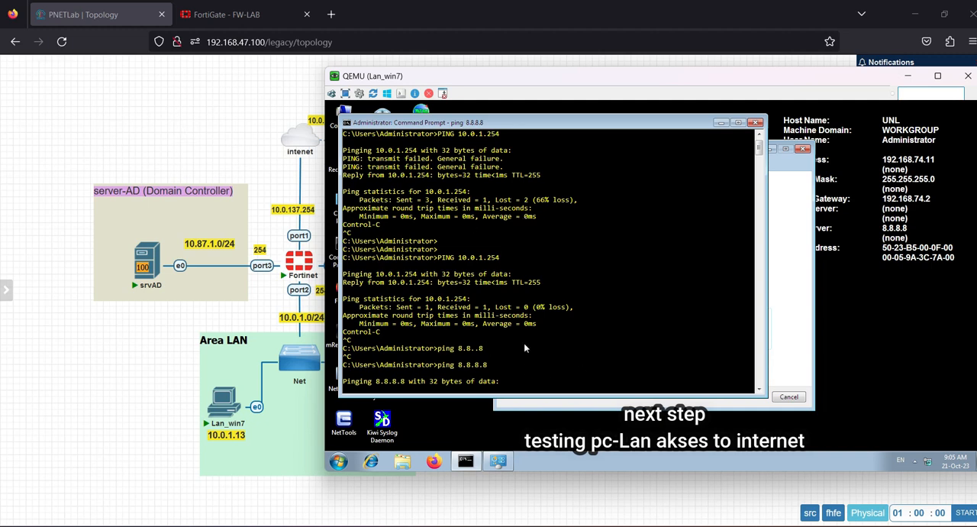
# Step: Switch to the FortiGate web interface and start a new firewall policy named lan-to-inet
pyautogui.click(229, 15)
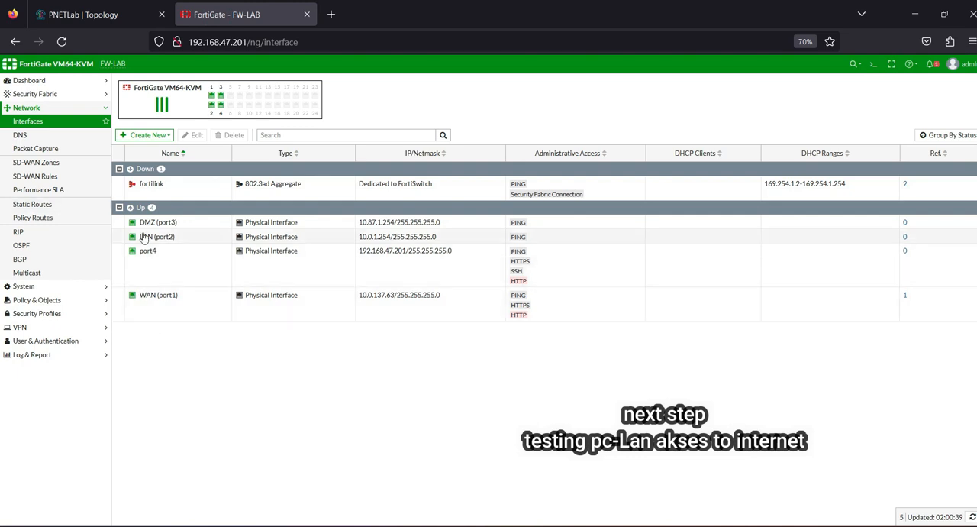
pyautogui.click(35, 299)
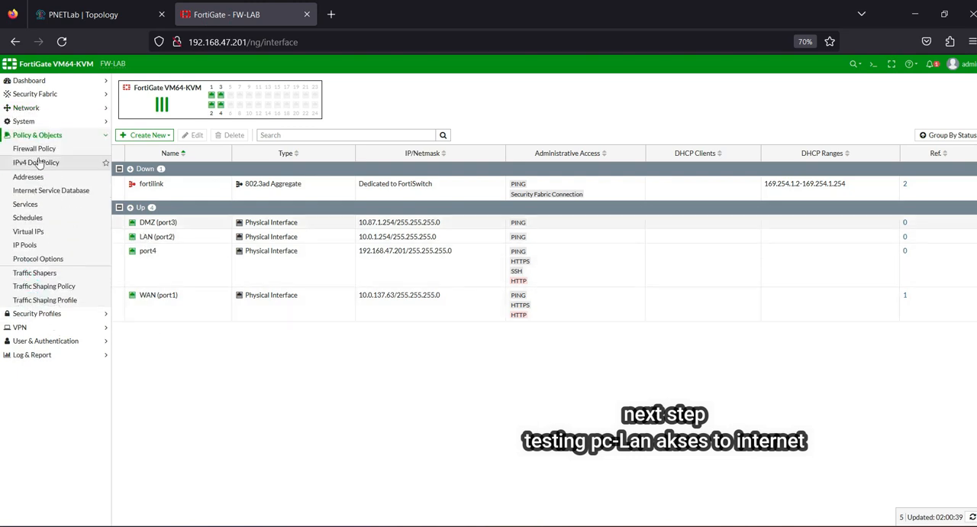
pyautogui.click(66, 148)
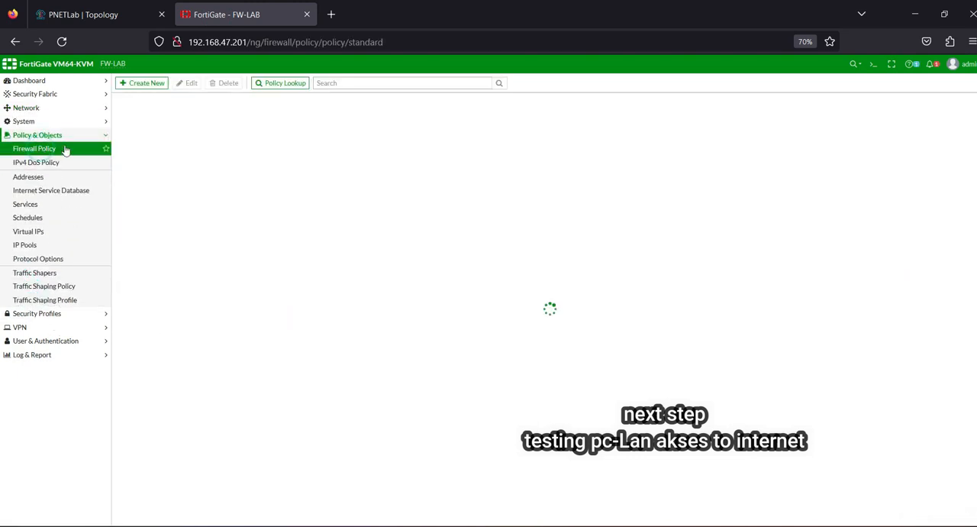
pyautogui.click(152, 84)
pyautogui.click(257, 111)
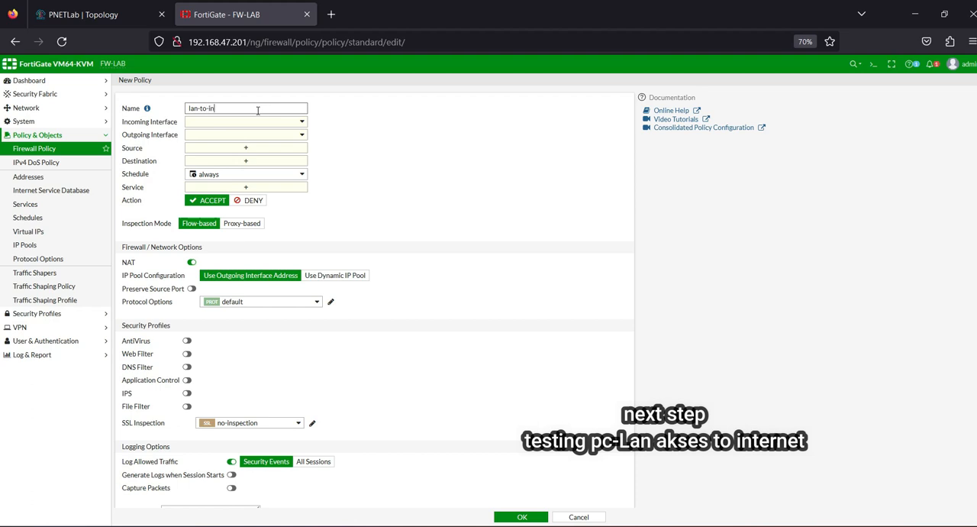
# Step: Set the policy's incoming interface to LAN (port2) and its outgoing interface to WAN (port1)
pyautogui.click(248, 124)
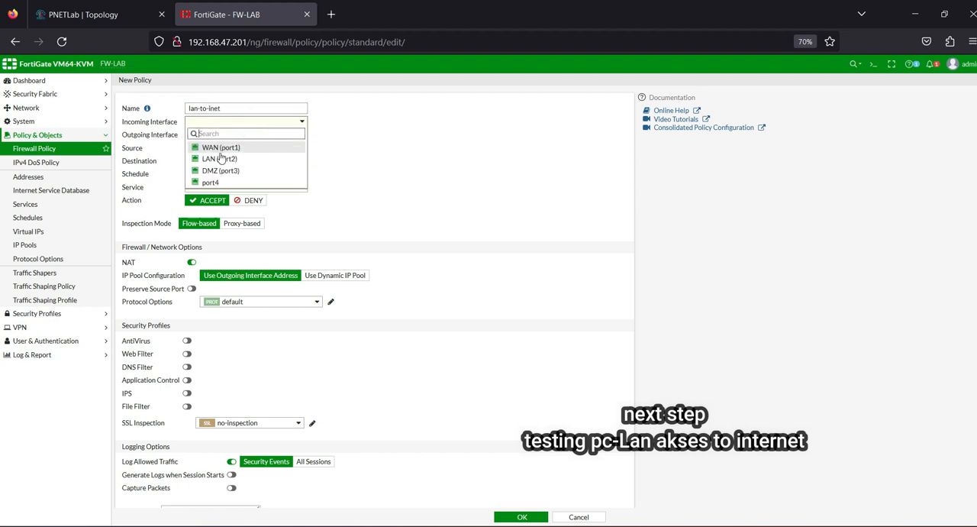
pyautogui.click(219, 156)
pyautogui.click(218, 135)
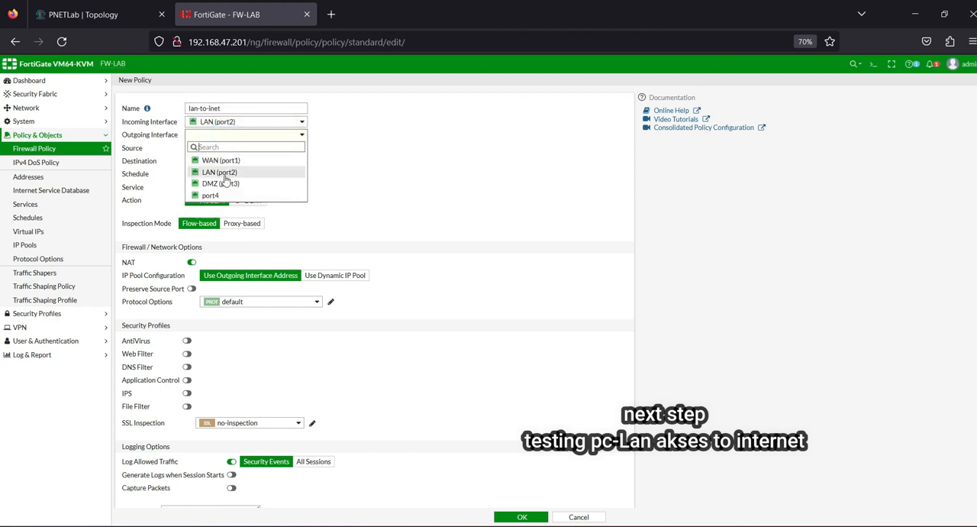
pyautogui.click(227, 160)
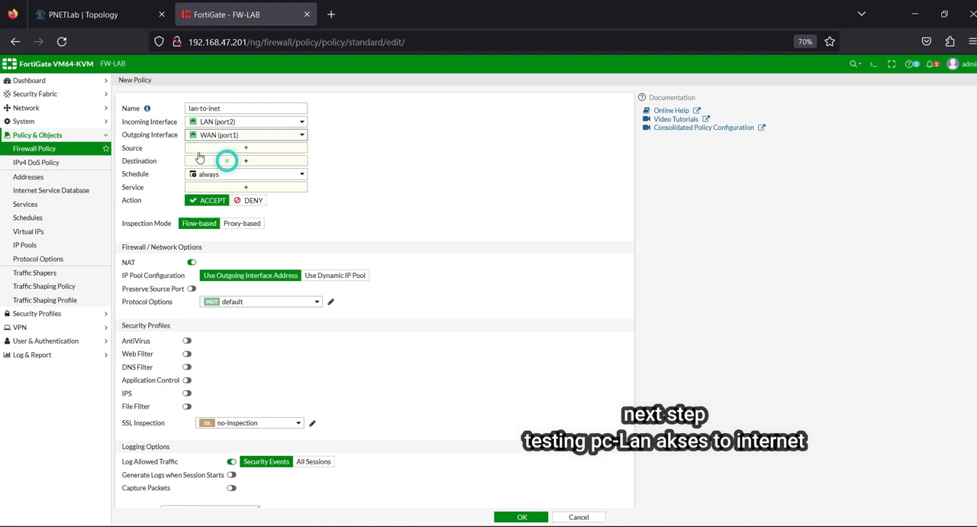
# Step: From the policy's source selection, create a subnet address object named LAN_10.0.1.0 with IP/netmask 10.0.1.0/24
pyautogui.click(247, 150)
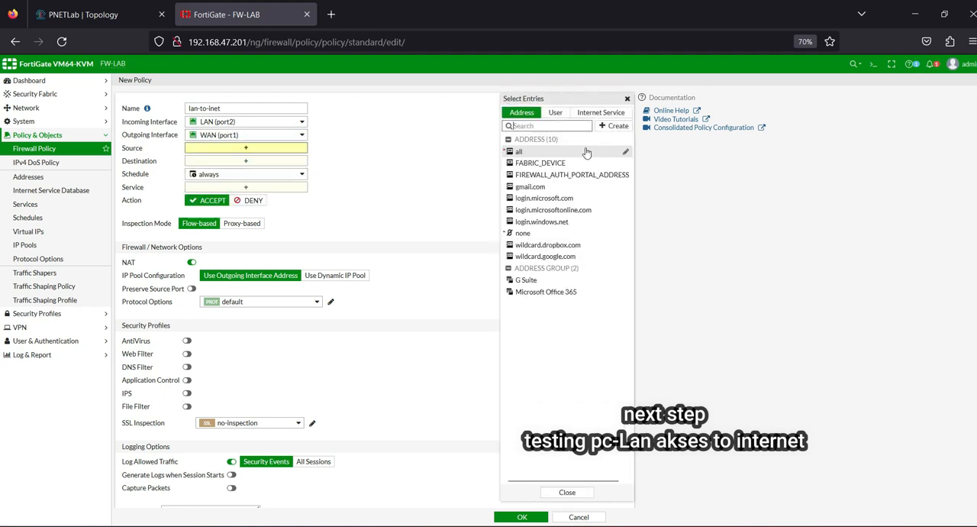
pyautogui.click(617, 128)
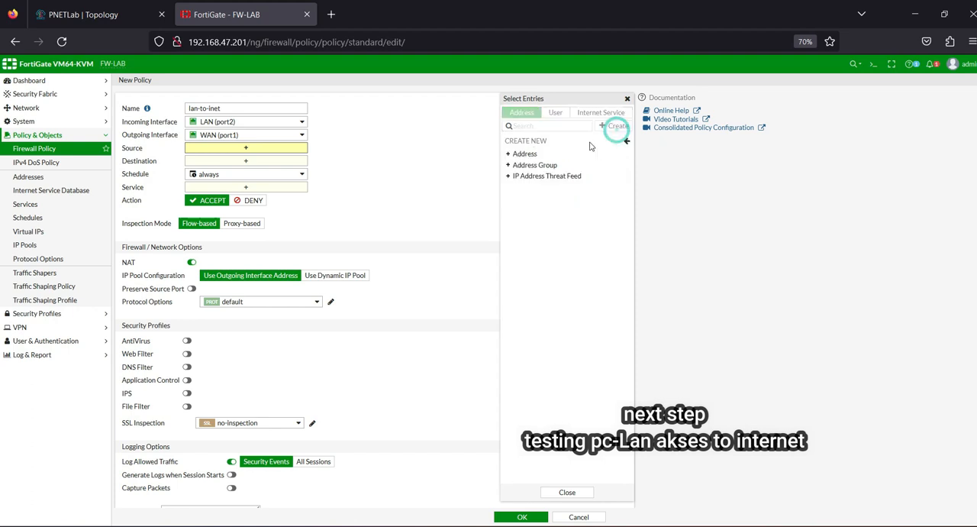
pyautogui.click(526, 153)
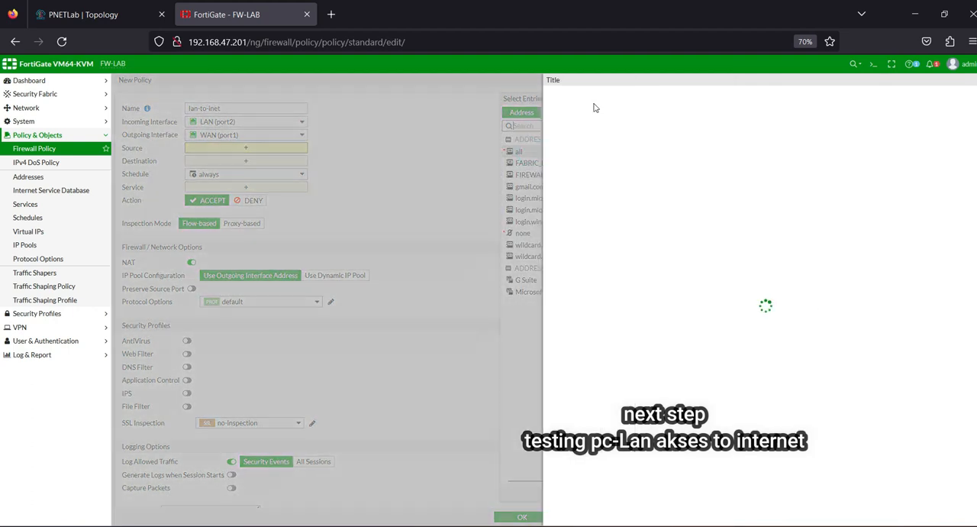
pyautogui.click(651, 100)
pyautogui.write('LAN_10.0.1.0')
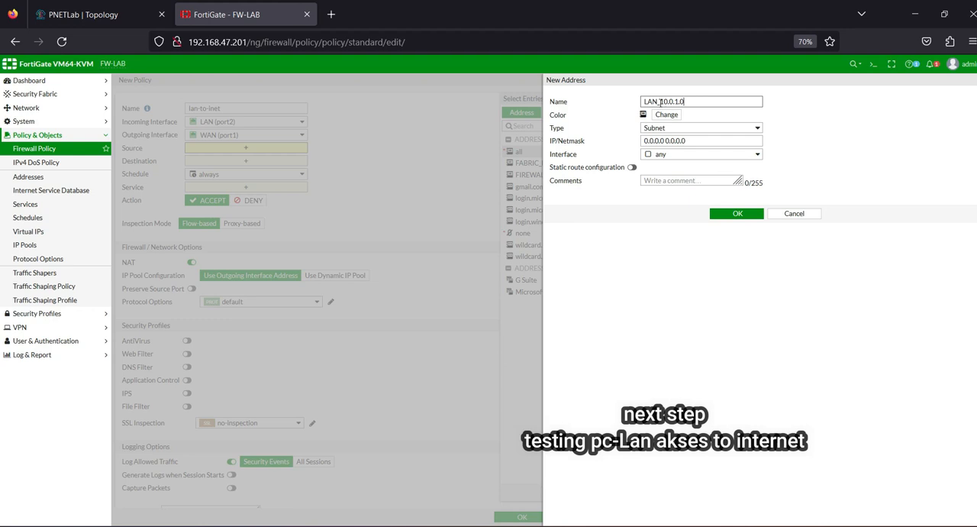
pyautogui.doubleClick(661, 102)
pyautogui.click(664, 139)
pyautogui.hotkey('ctrl', 'a')
pyautogui.hotkey('ctrl', 'v')
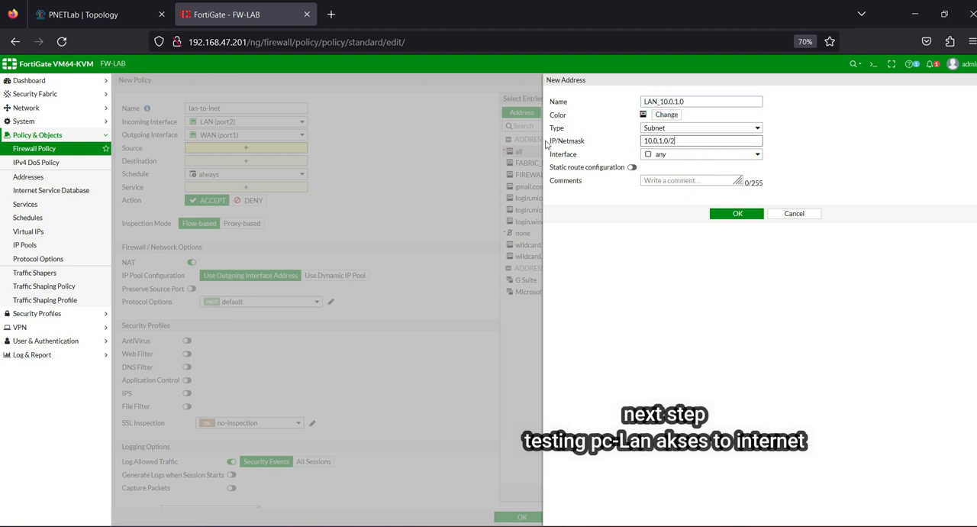
pyautogui.click(738, 213)
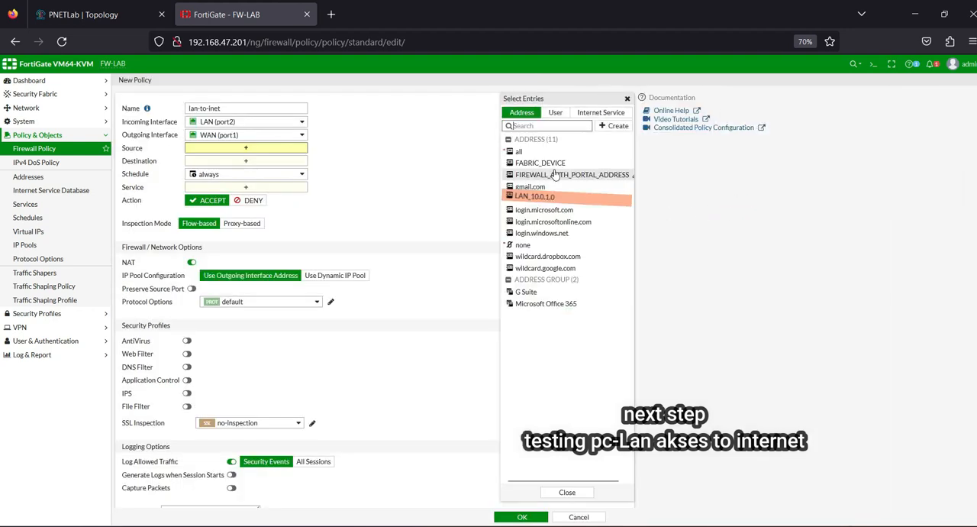
# Step: Set the policy's source to LAN_10.0.1.0, its destination to all and its service to ALL
pyautogui.click(542, 198)
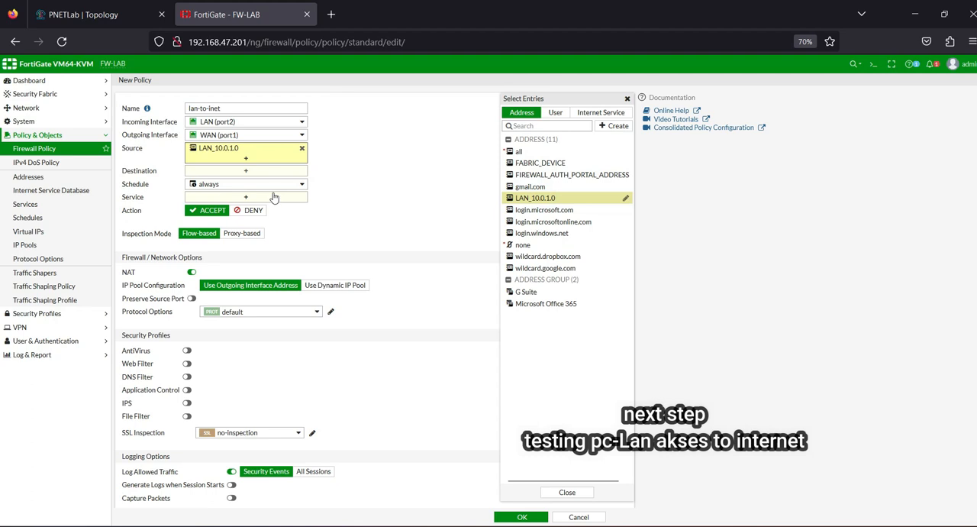
pyautogui.click(249, 170)
pyautogui.click(519, 151)
pyautogui.click(246, 206)
pyautogui.click(520, 149)
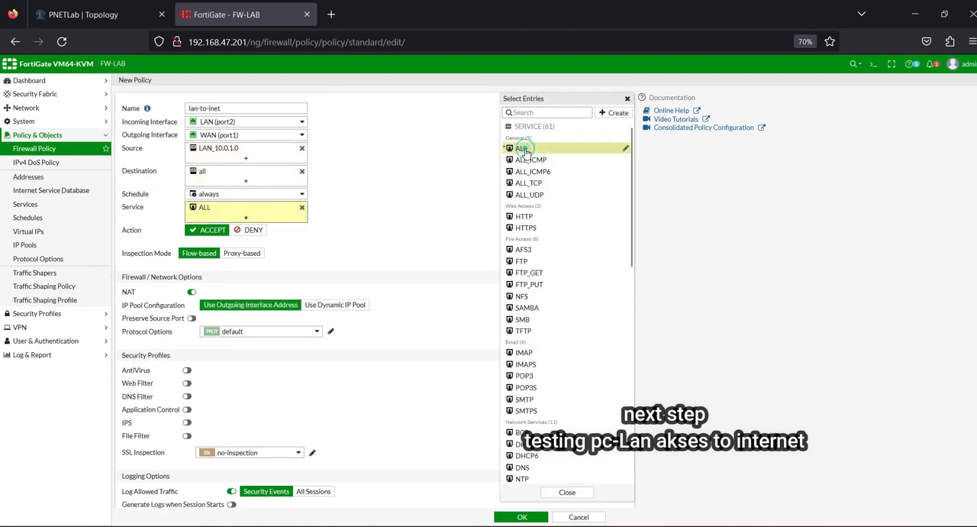
# Step: Log all sessions for the allowed traffic, review the lan-to-inet policy settings and save the policy
pyautogui.scroll(-2, 304, 427)
pyautogui.click(313, 409)
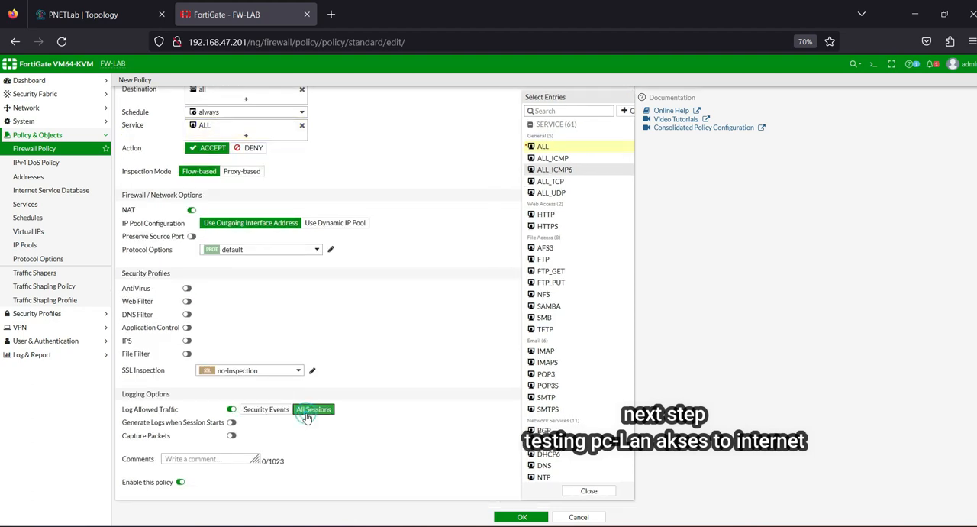
pyautogui.scroll(2, 301, 397)
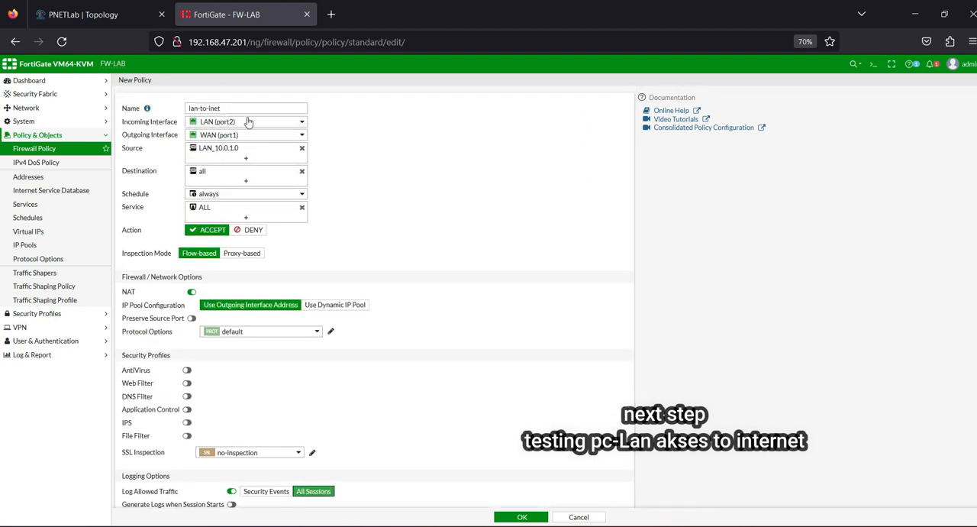
pyautogui.moveTo(248, 123)
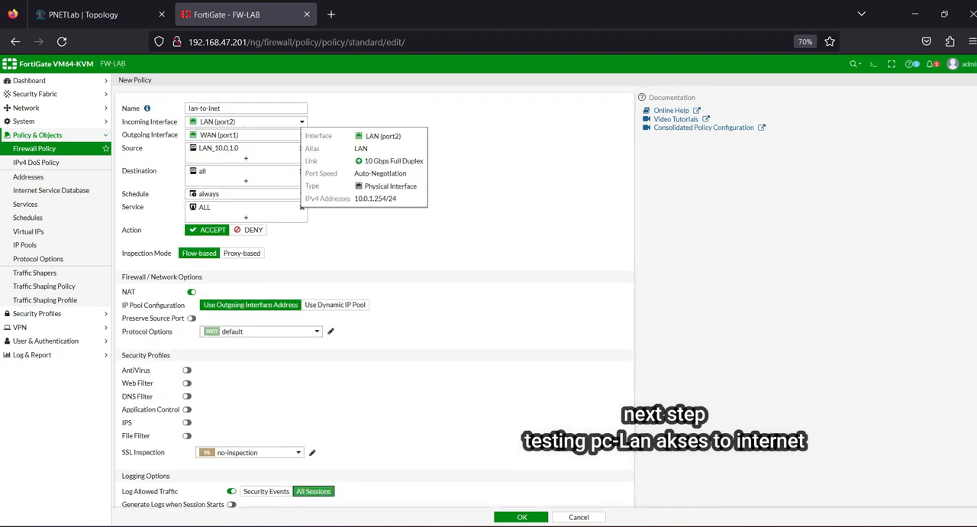
pyautogui.click(527, 518)
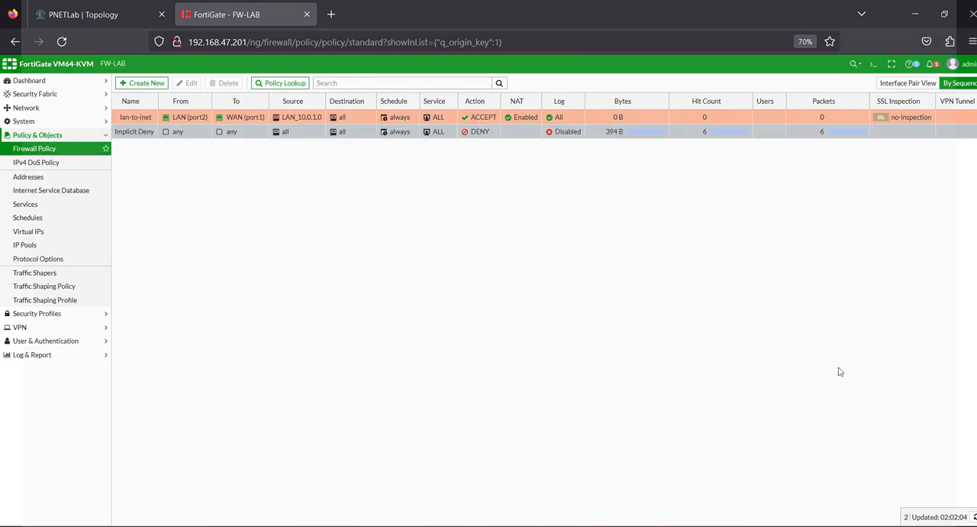
# Step: Return to the Lan_win7 console, check the running ping to 8.8.8.8 and stop it
pyautogui.moveTo(707, 526)
pyautogui.click(731, 492)
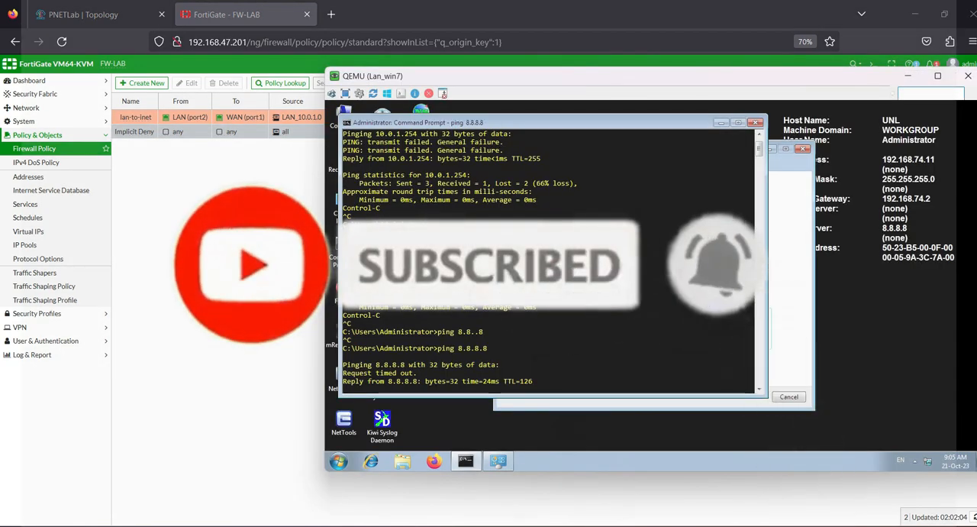
pyautogui.hotkey('ctrl', 'c')
# Step: Clear the Command Prompt and Set Network Location windows from the Lan_win7 desktop and launch Firefox there
pyautogui.click(757, 125)
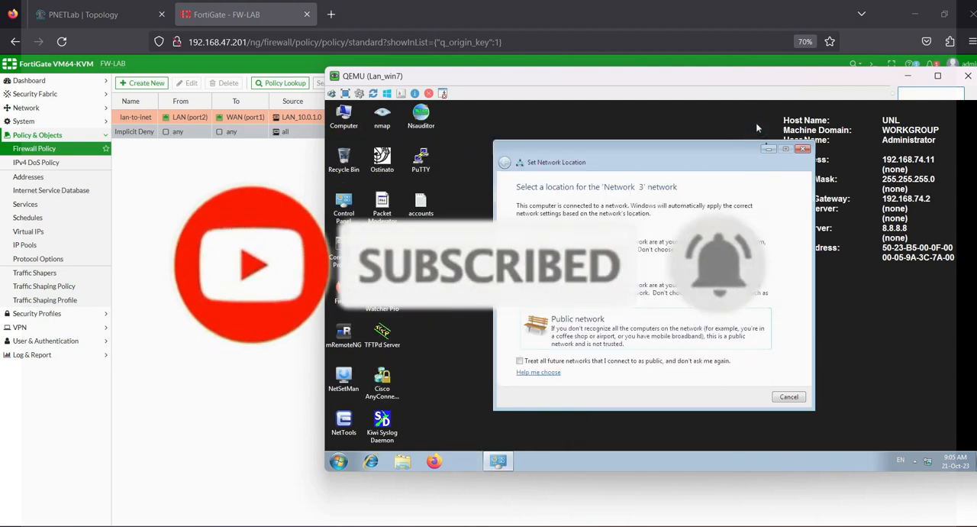
pyautogui.click(802, 148)
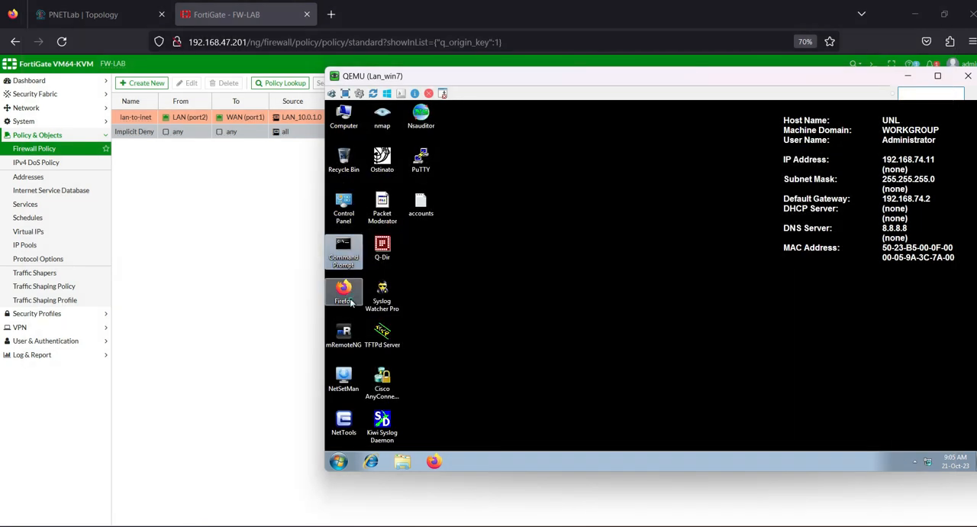
pyautogui.doubleClick(344, 294)
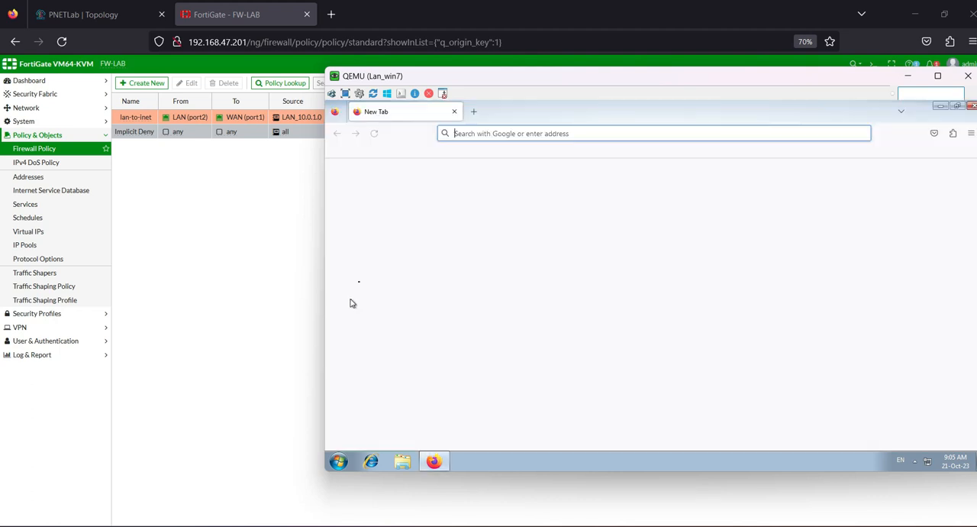
# Step: Load kompas.com in the Lan_win7 Firefox to test the client's internet access
pyautogui.write('kompas')
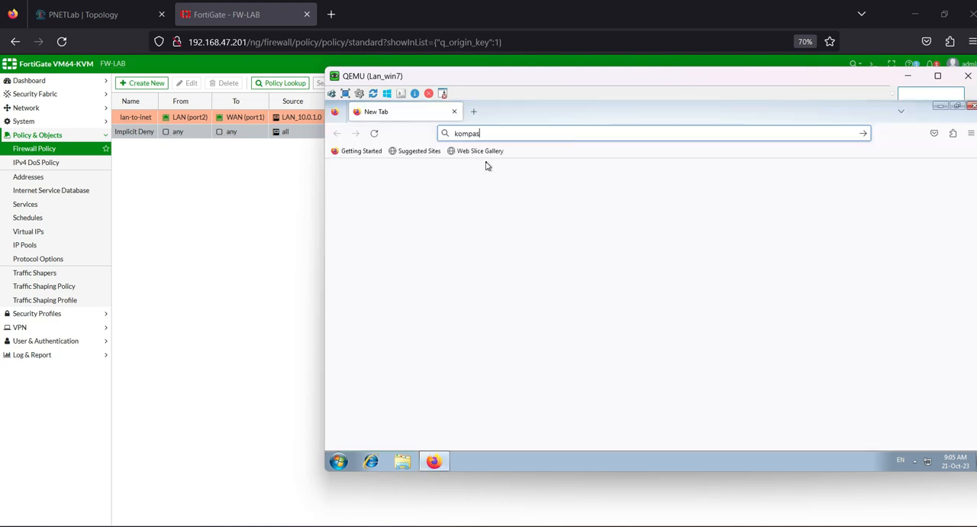
pyautogui.write('.com')
pyautogui.press('Return')
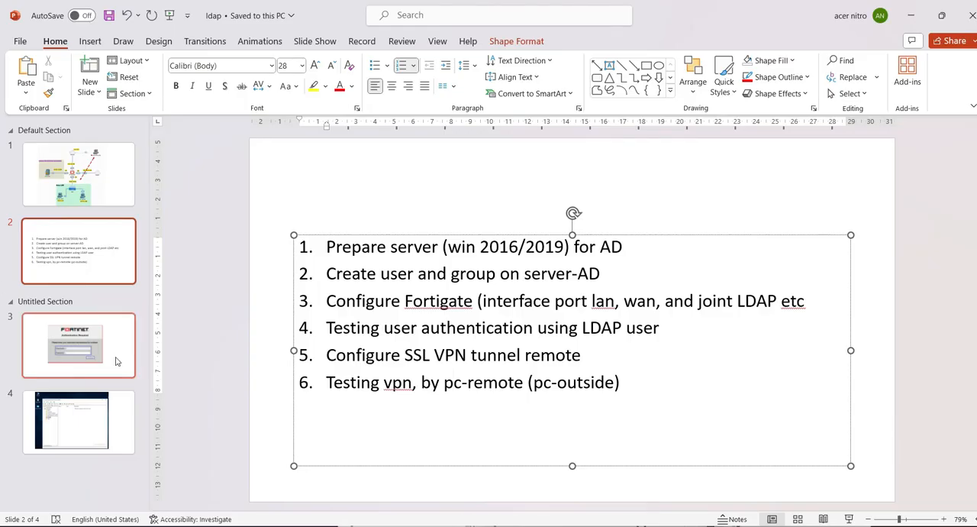
# Step: Show the Fortinet Authentication Required slide in PowerPoint, then minimize the presentation and return to the FortiGate page
pyautogui.click(117, 361)
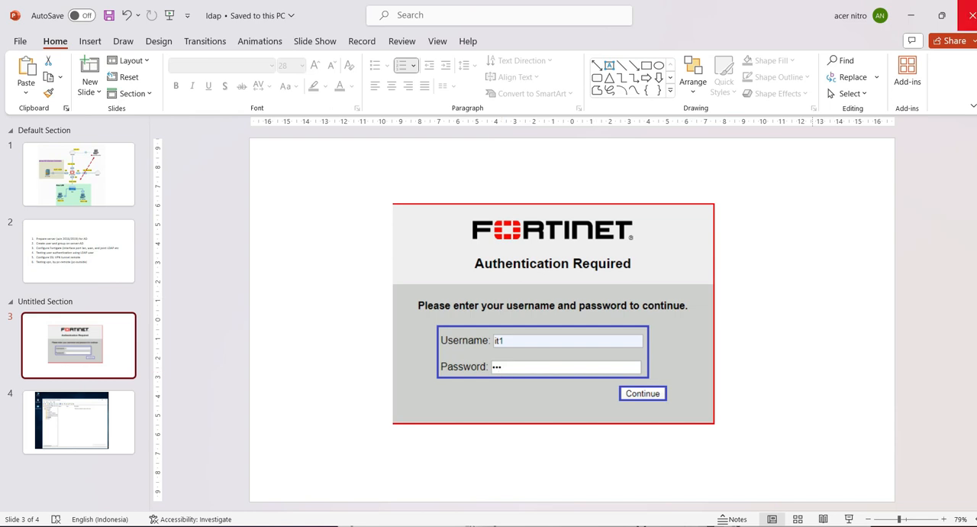
pyautogui.click(911, 16)
pyautogui.click(174, 173)
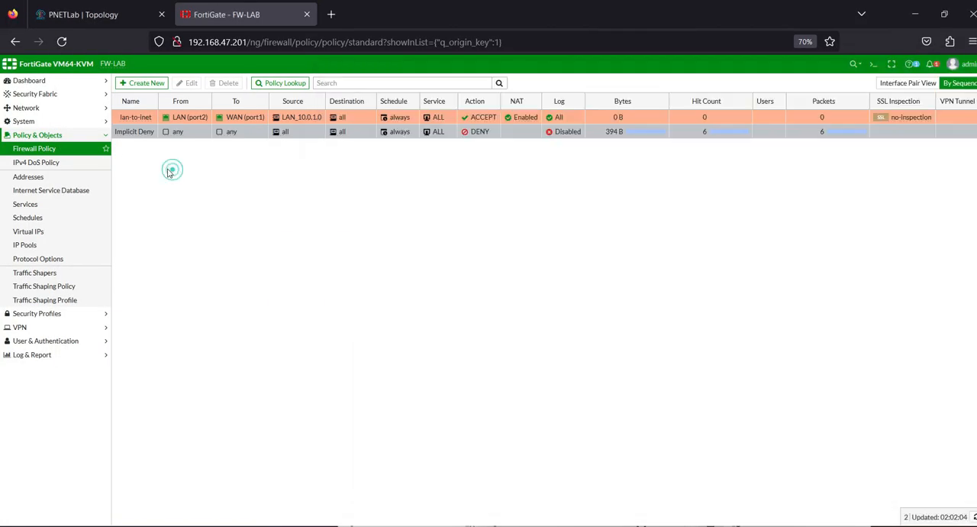
# Step: Create a local FortiGate user named test1, entering the account password and leaving two-factor authentication off
pyautogui.click(37, 340)
pyautogui.click(44, 191)
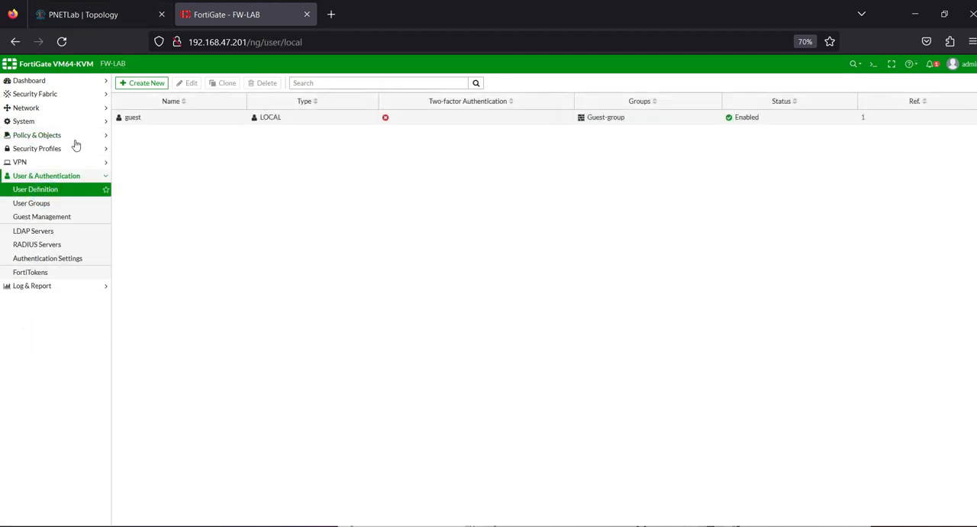
pyautogui.click(140, 82)
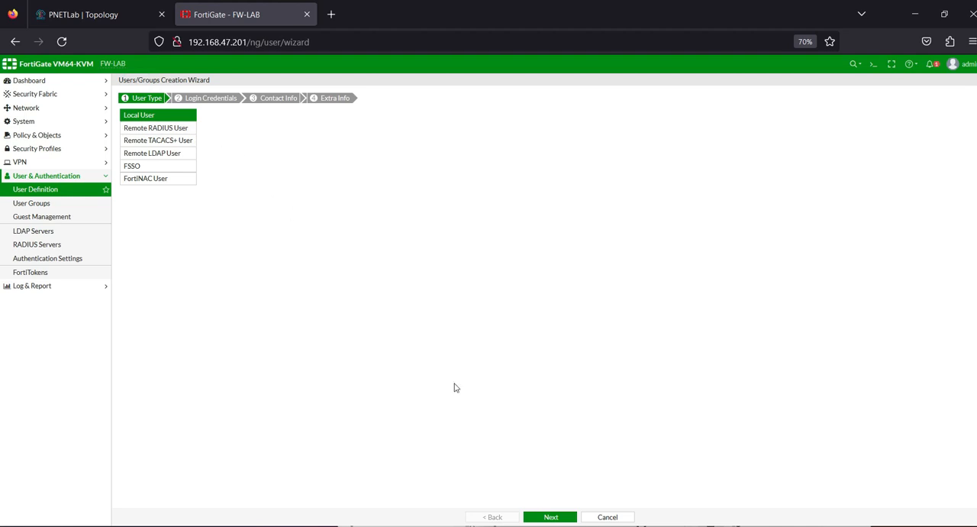
pyautogui.click(550, 517)
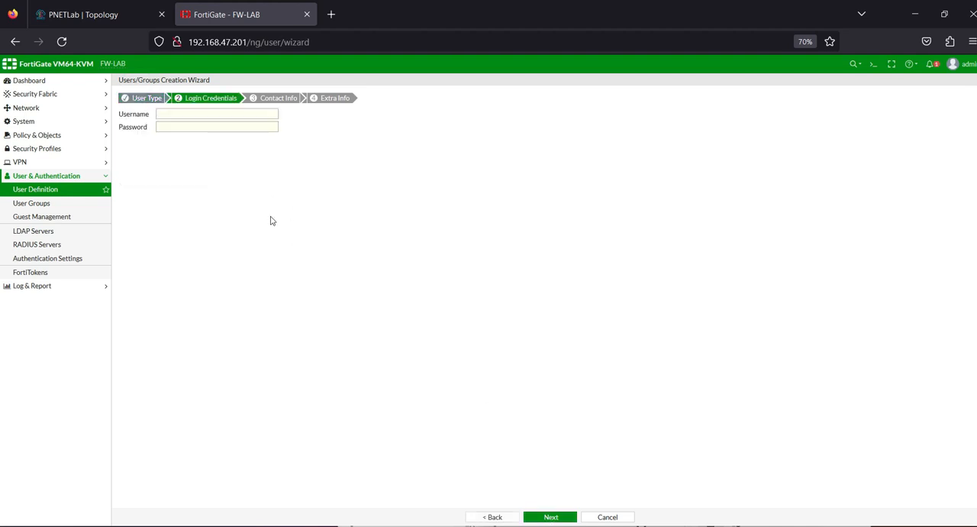
pyautogui.click(218, 117)
pyautogui.press('Tab')
pyautogui.write('12')
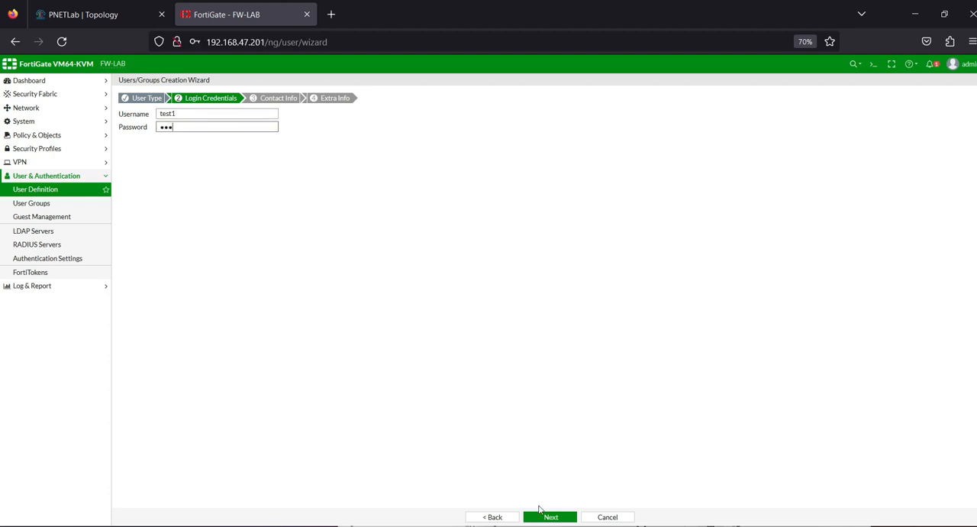
pyautogui.click(542, 516)
pyautogui.click(358, 206)
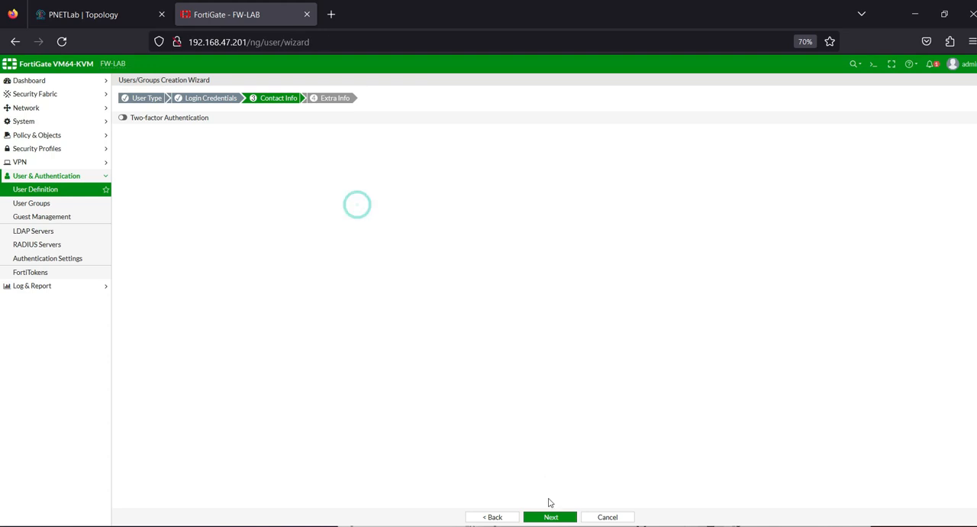
pyautogui.click(551, 516)
pyautogui.click(565, 517)
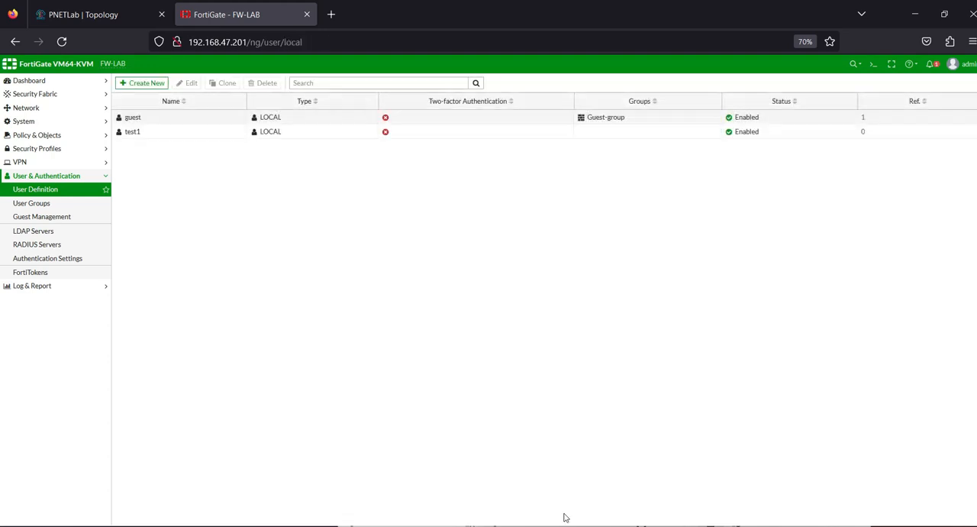
# Step: Check the existing FortiGate user groups and return to the user definitions list
pyautogui.click(248, 273)
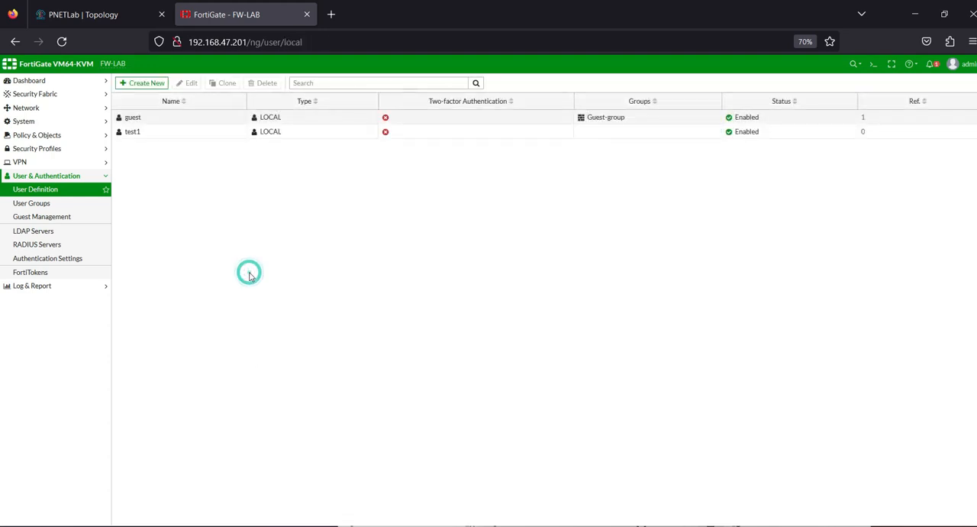
pyautogui.click(13, 205)
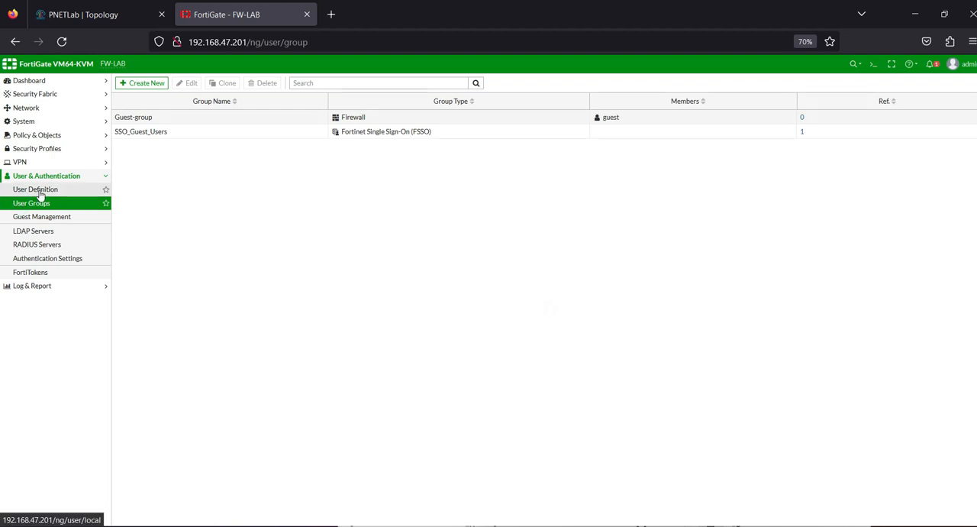
pyautogui.click(39, 194)
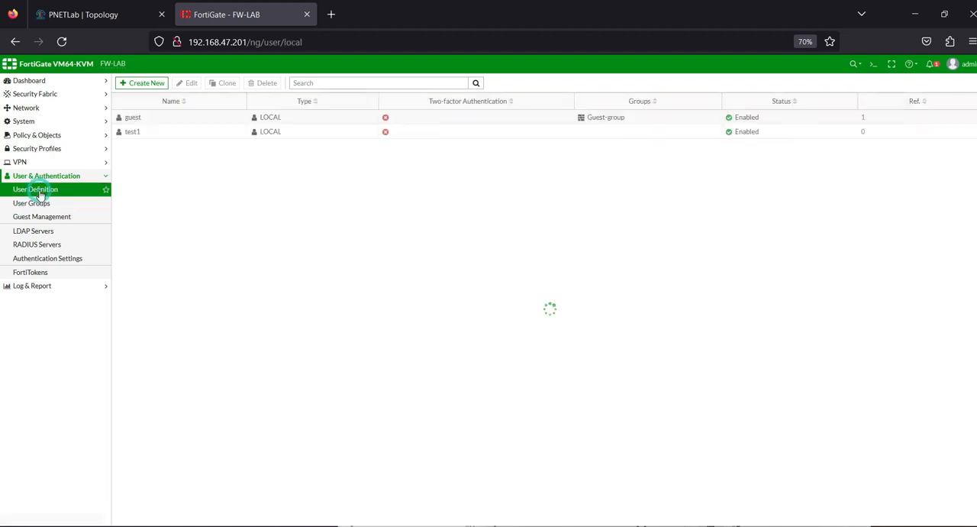
# Step: Add the user test1 to the lan-to-inet firewall policy's source alongside LAN_10.0.1.0 and save the policy
pyautogui.click(49, 135)
pyautogui.click(44, 147)
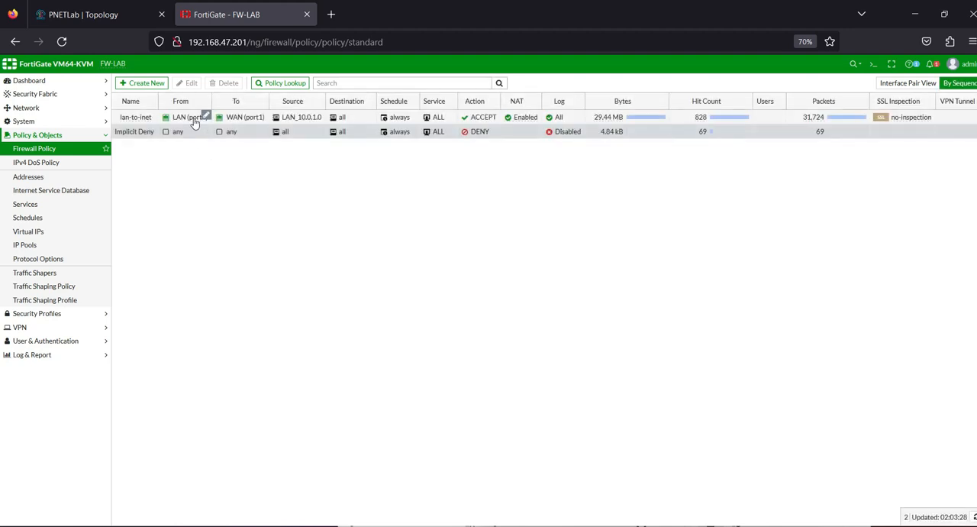
pyautogui.doubleClick(195, 119)
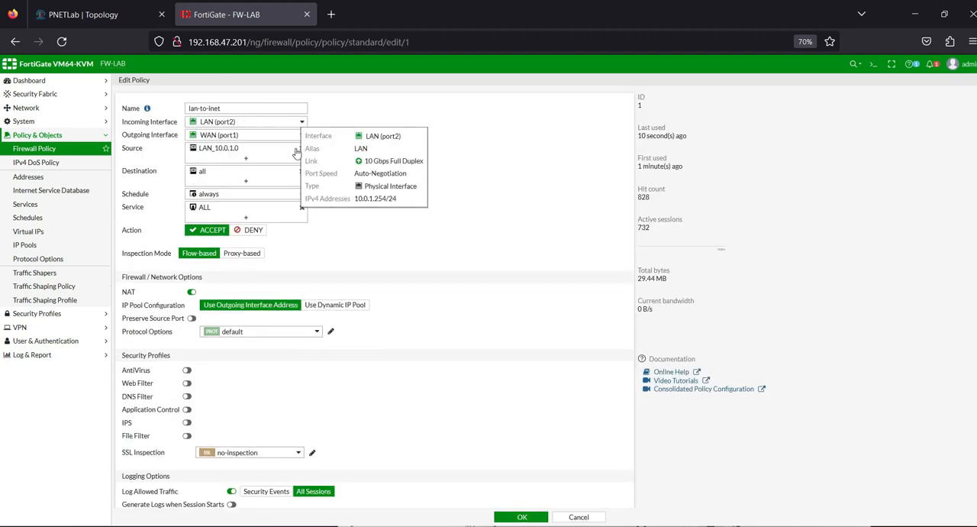
pyautogui.click(246, 156)
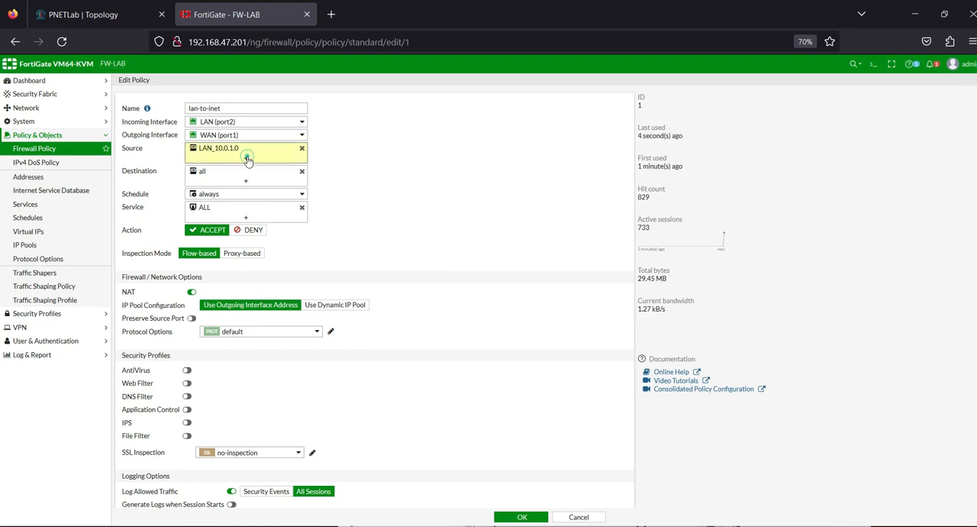
pyautogui.click(555, 112)
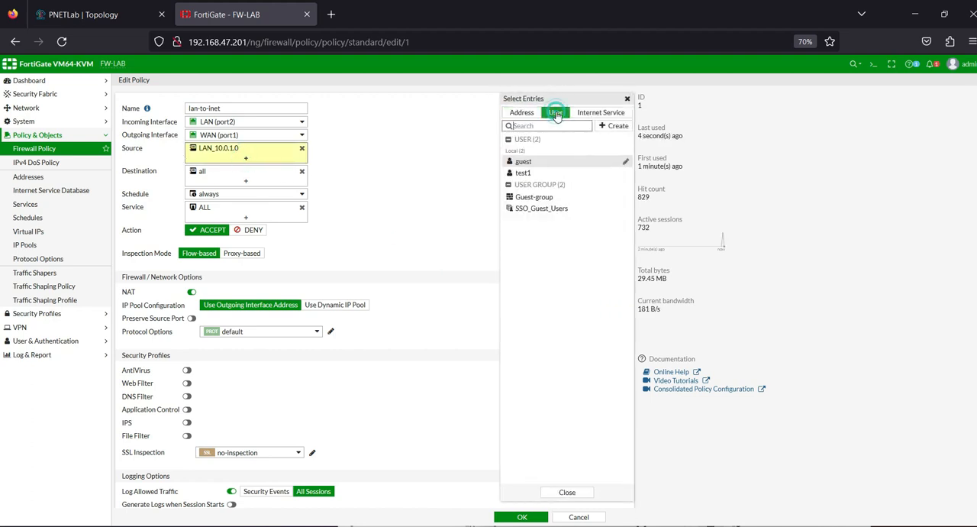
pyautogui.click(522, 174)
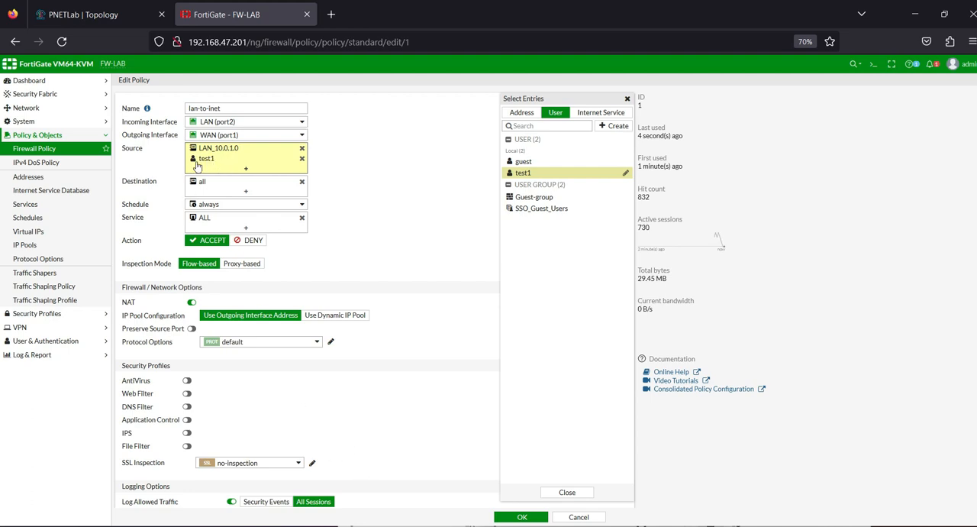
pyautogui.click(512, 518)
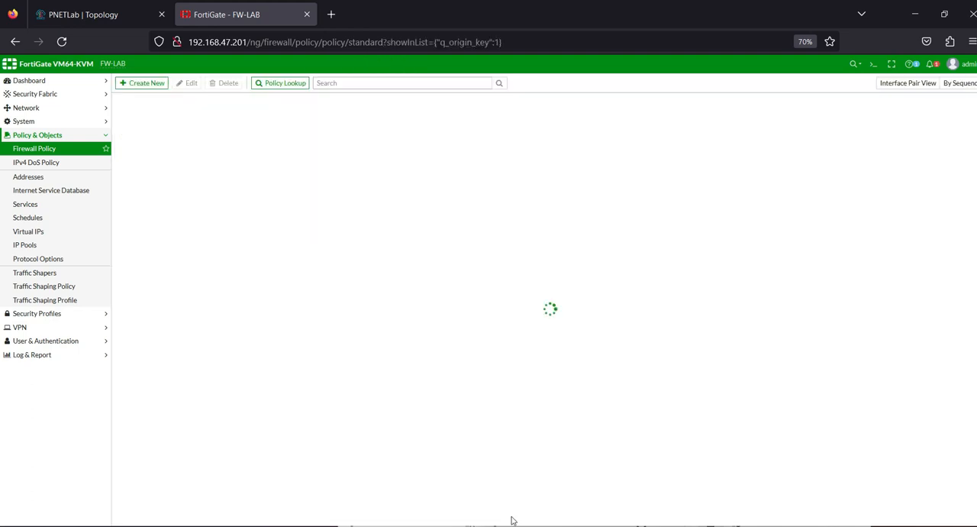
pyautogui.click(380, 332)
# Step: Return to the Lan_win7 console, clear all Firefox history for the time range Everything and close the browser
pyautogui.click(707, 526)
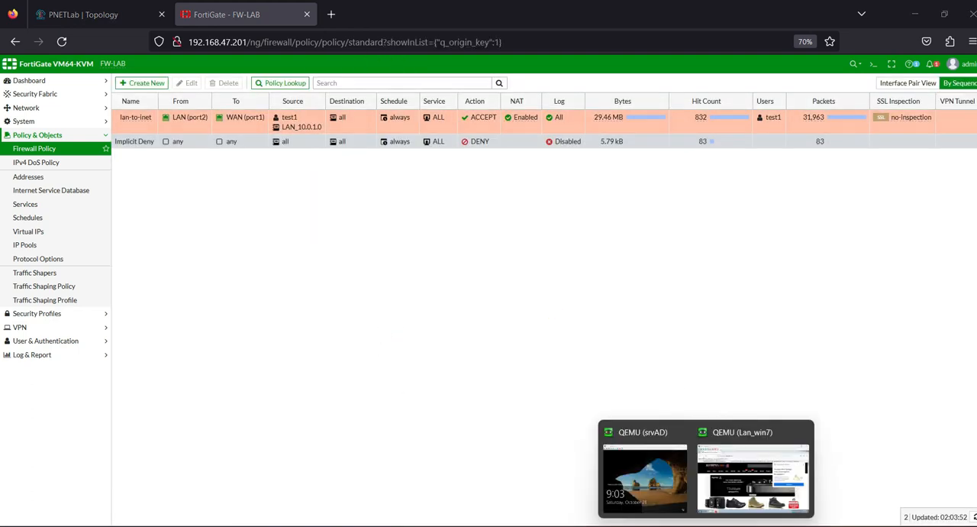
pyautogui.click(726, 465)
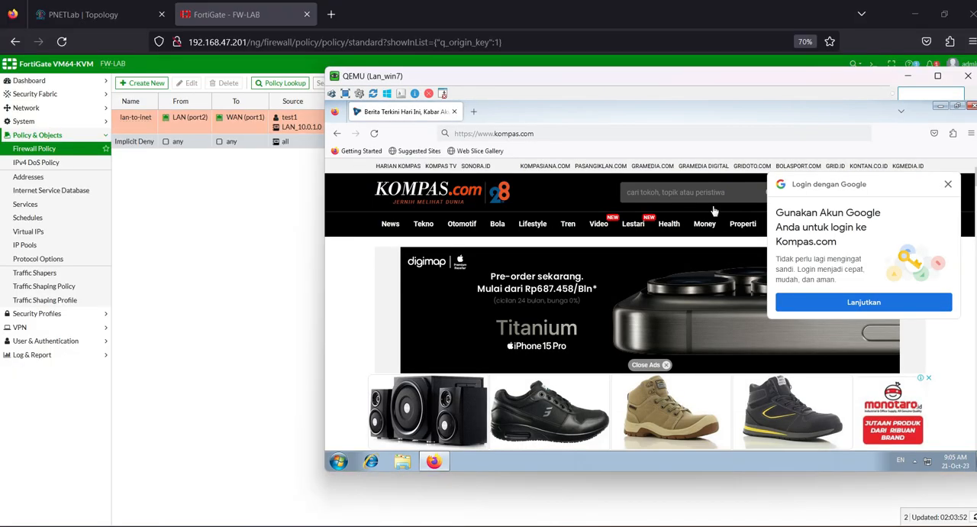
pyautogui.click(971, 134)
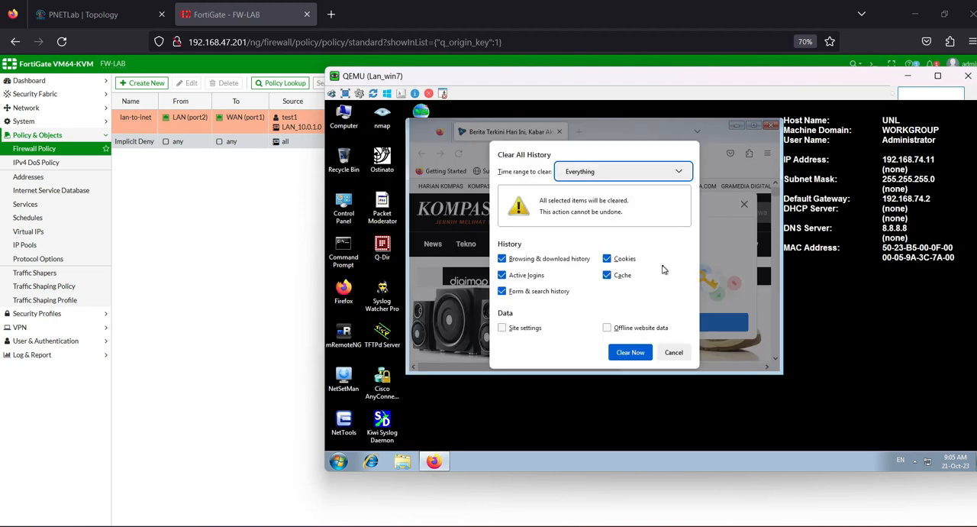
pyautogui.click(629, 352)
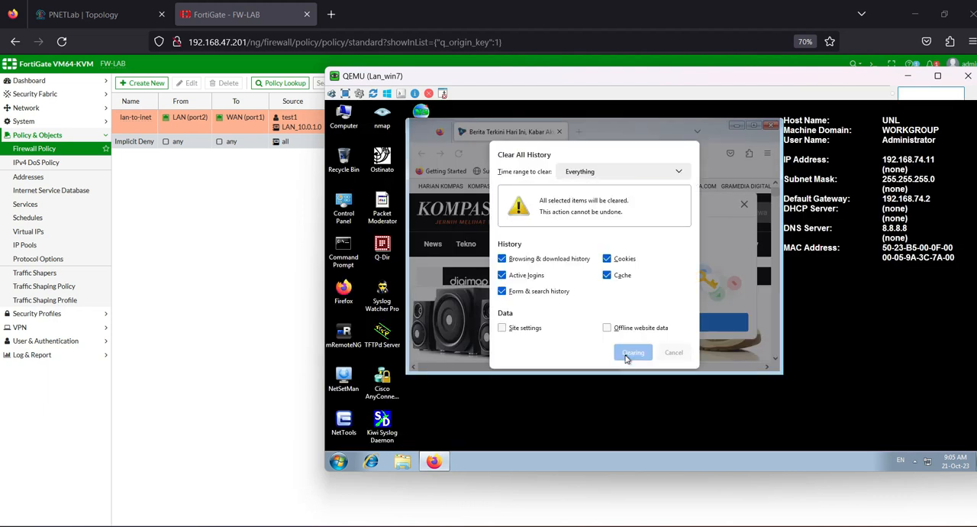
pyautogui.click(771, 126)
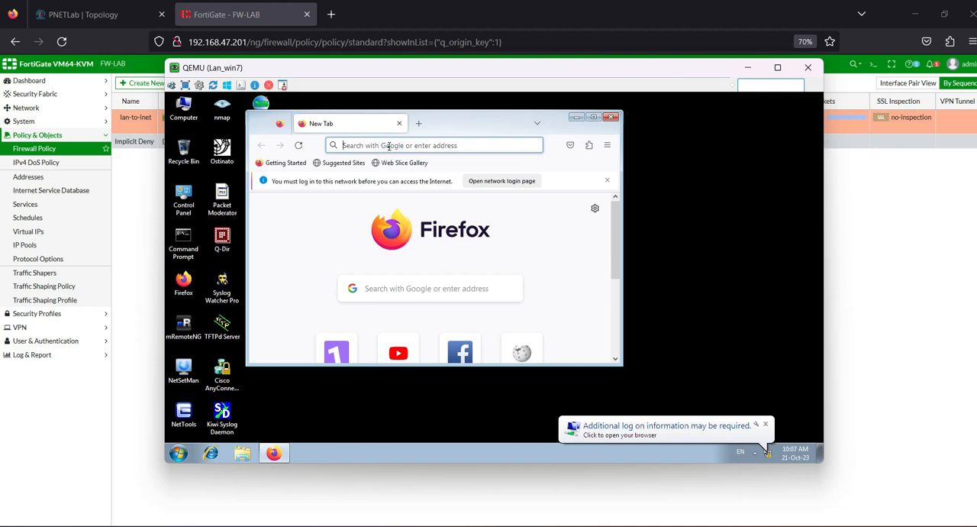
# Step: Request kompas.com in the reopened Lan_win7 Firefox and maximize the browser window
pyautogui.write('kompas.com')
pyautogui.press('Return')
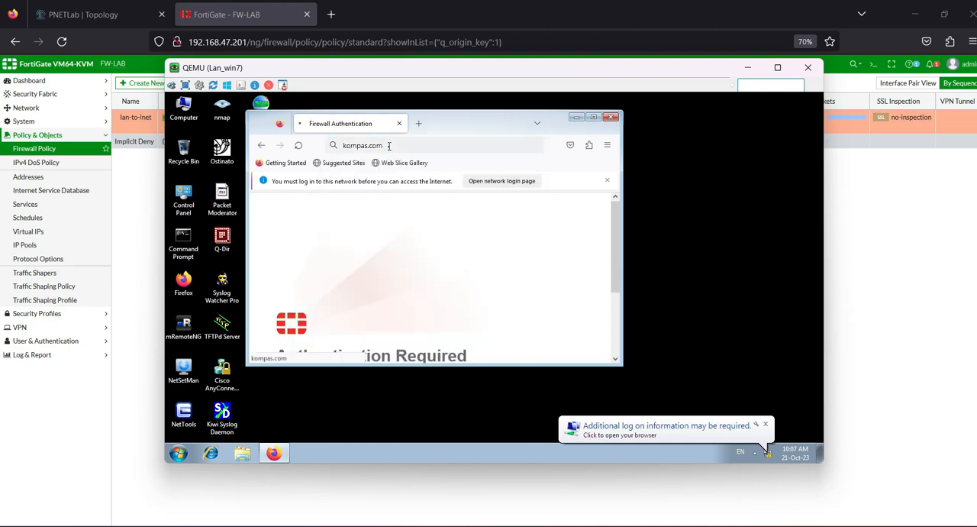
pyautogui.click(594, 119)
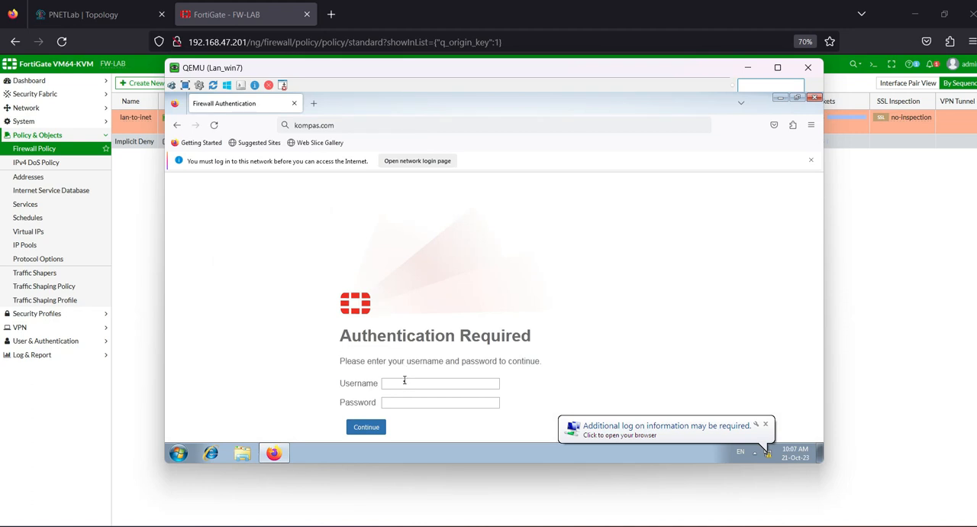
# Step: Try to authenticate on the firewall login page with the username test and the account password
pyautogui.click(405, 383)
pyautogui.press('Tab')
pyautogui.write('f')
pyautogui.click(364, 432)
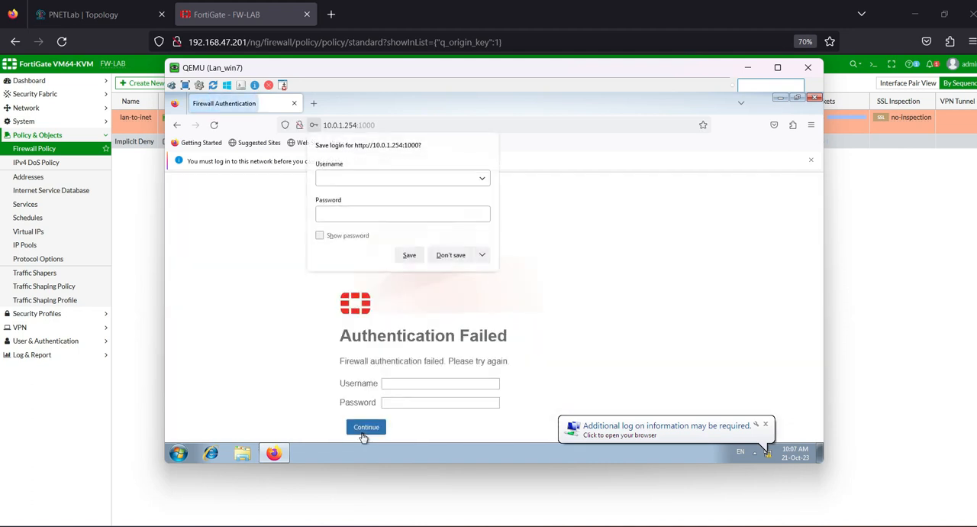
# Step: Authenticate on the firewall page as test1 with the account password, decline saving the login and return to the FortiGate policy list
pyautogui.click(412, 383)
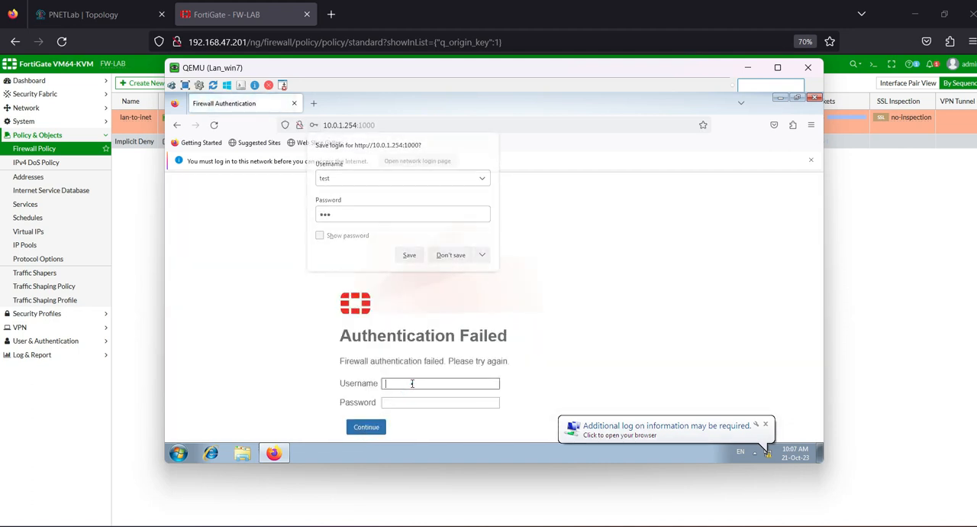
pyautogui.write('test')
pyautogui.press('Tab')
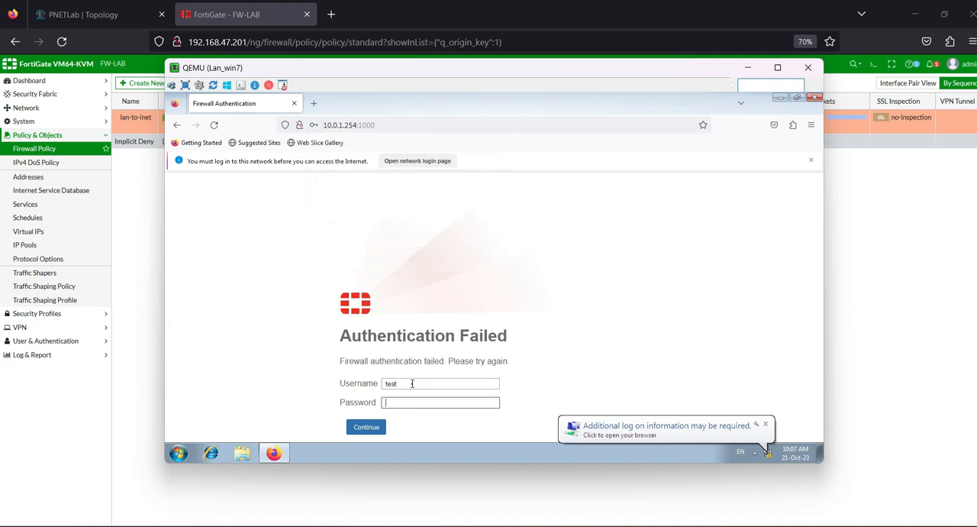
pyautogui.click(425, 383)
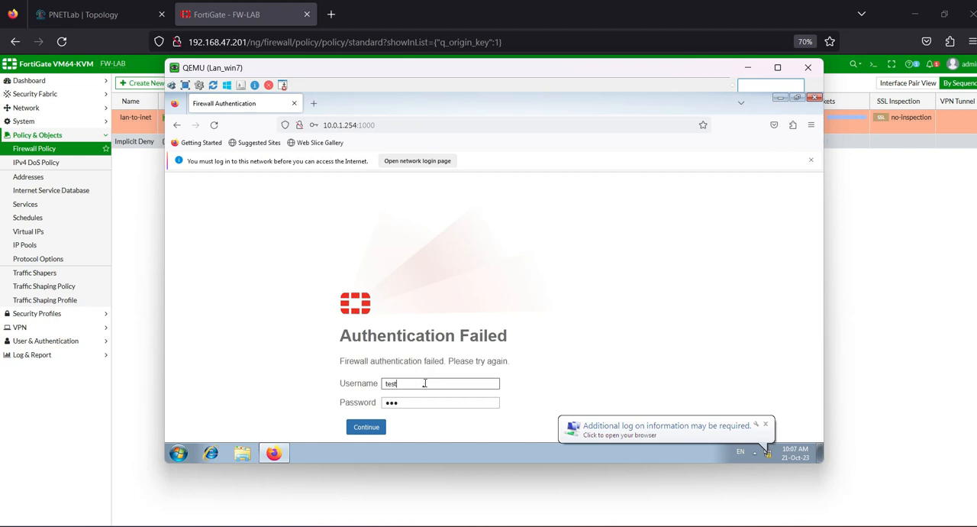
pyautogui.write('1')
pyautogui.click(356, 427)
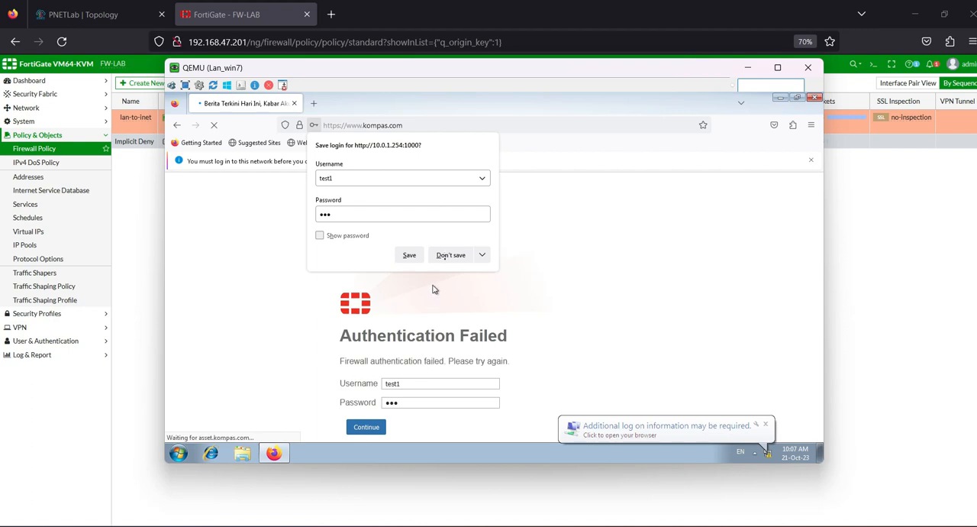
pyautogui.click(450, 255)
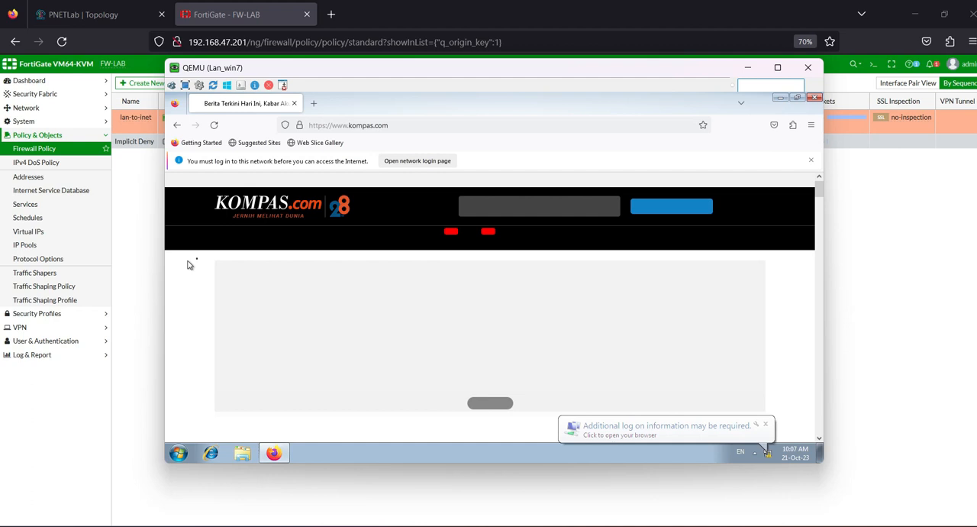
pyautogui.click(146, 261)
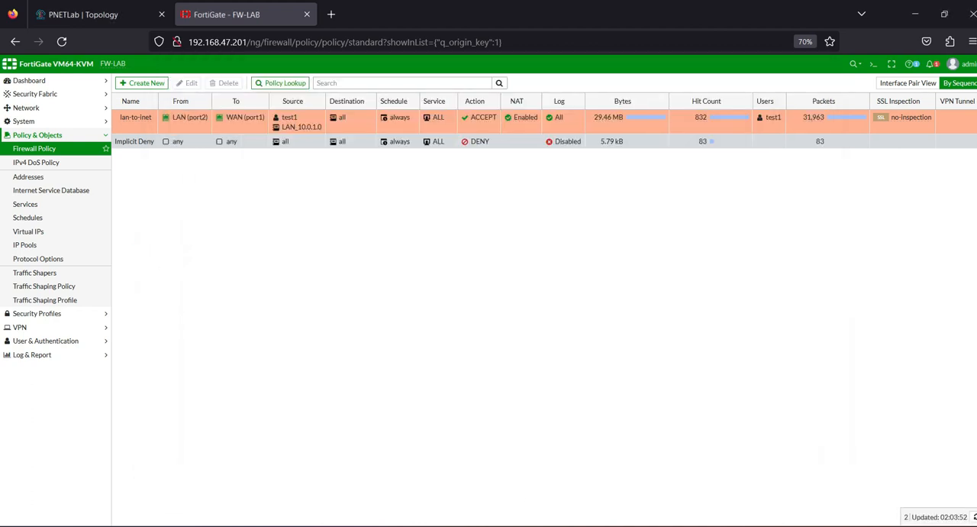
# Step: Check the Lan_win7 browser session, return to FortiGate and examine the newest test1 entry in the forward traffic log
pyautogui.click(760, 466)
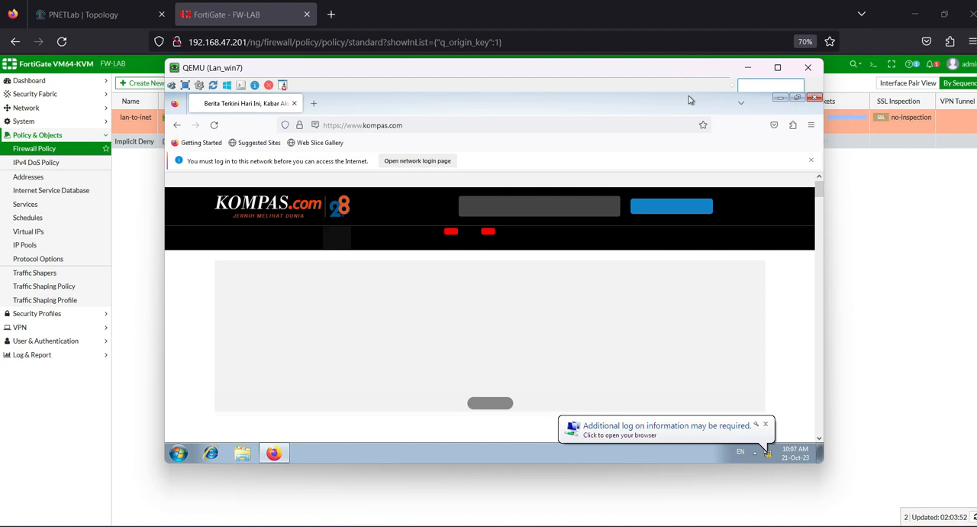
pyautogui.click(141, 227)
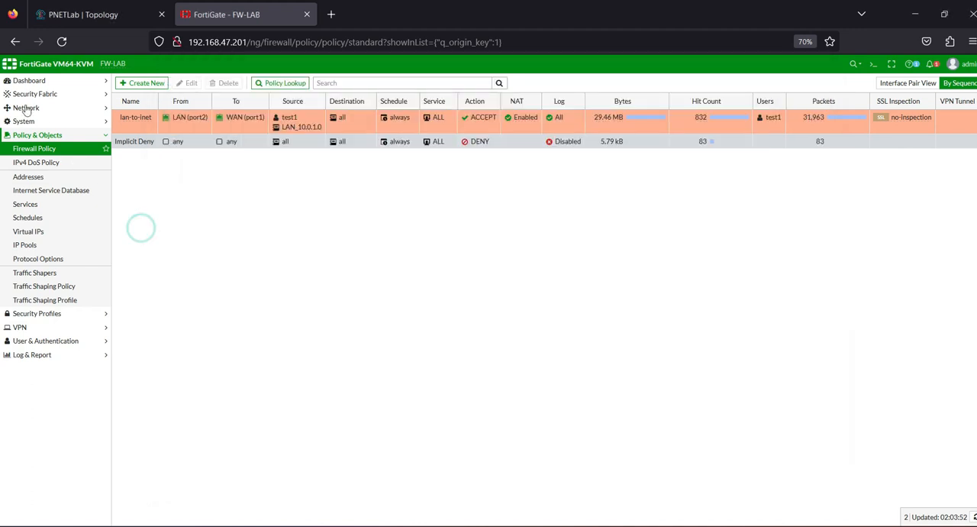
pyautogui.click(34, 354)
pyautogui.click(39, 204)
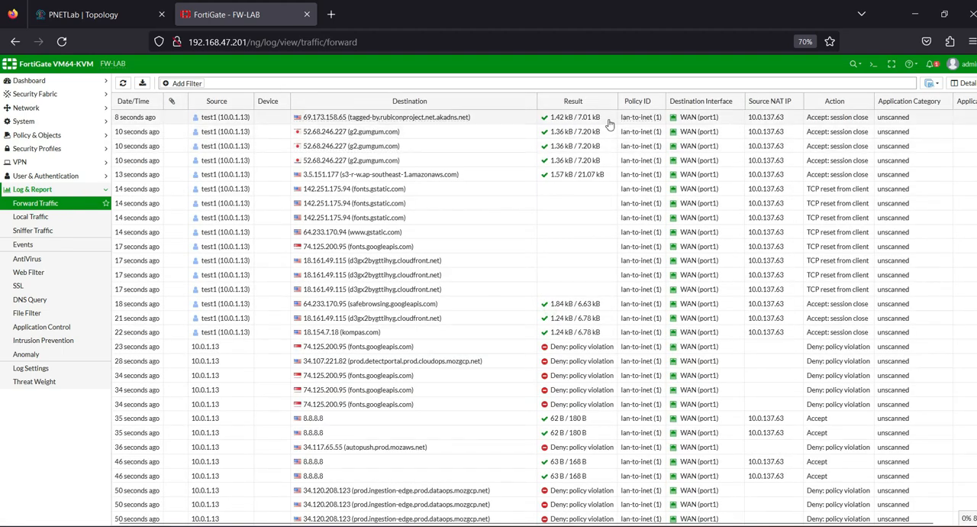
pyautogui.click(206, 118)
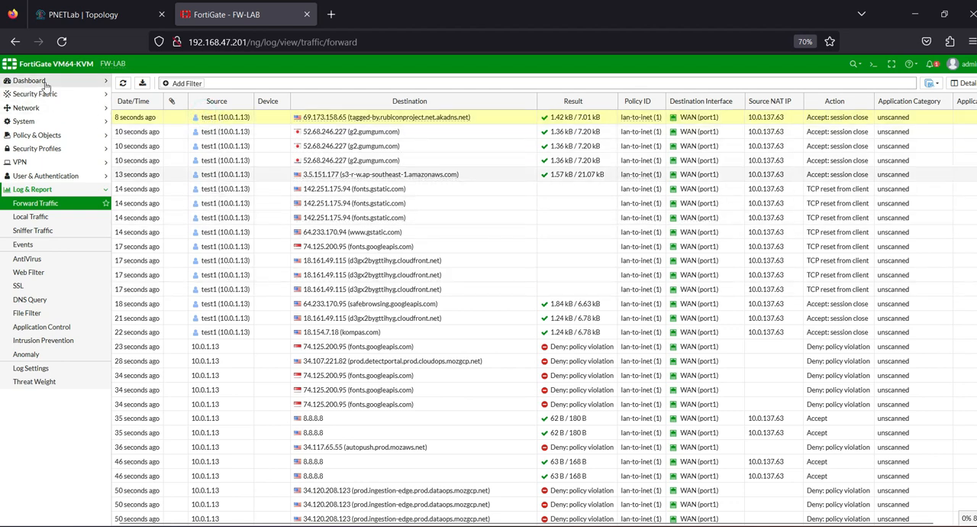
# Step: Add the Firewall Users widget to the Status dashboard with the default fabric member and close the widget pane
pyautogui.click(20, 80)
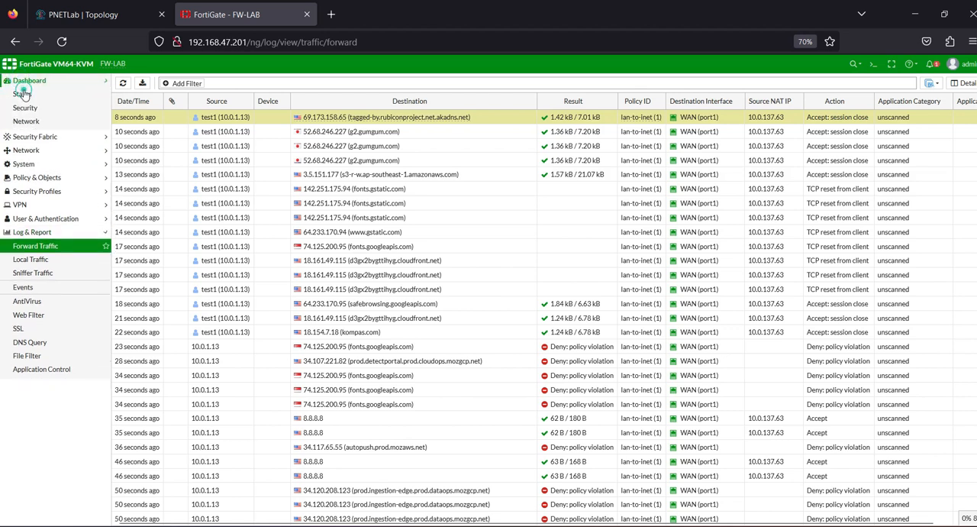
pyautogui.click(22, 94)
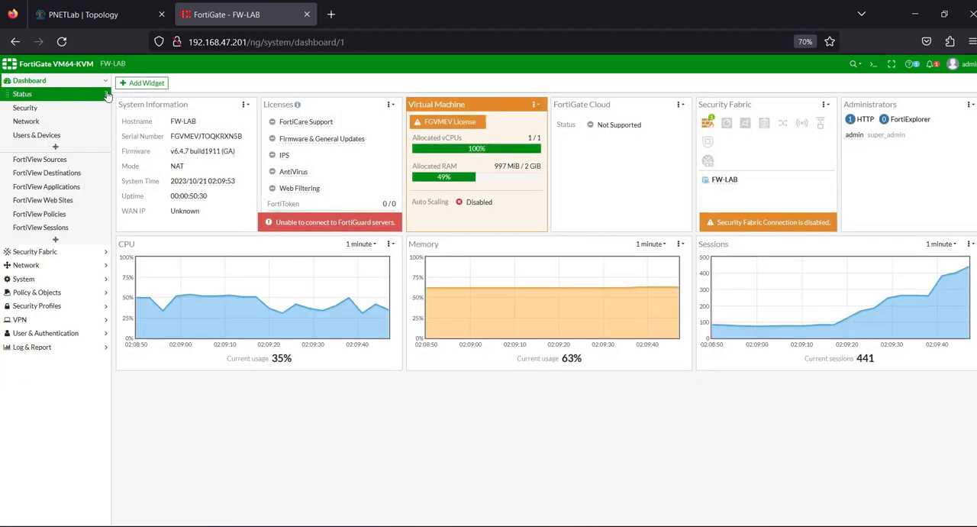
pyautogui.click(134, 84)
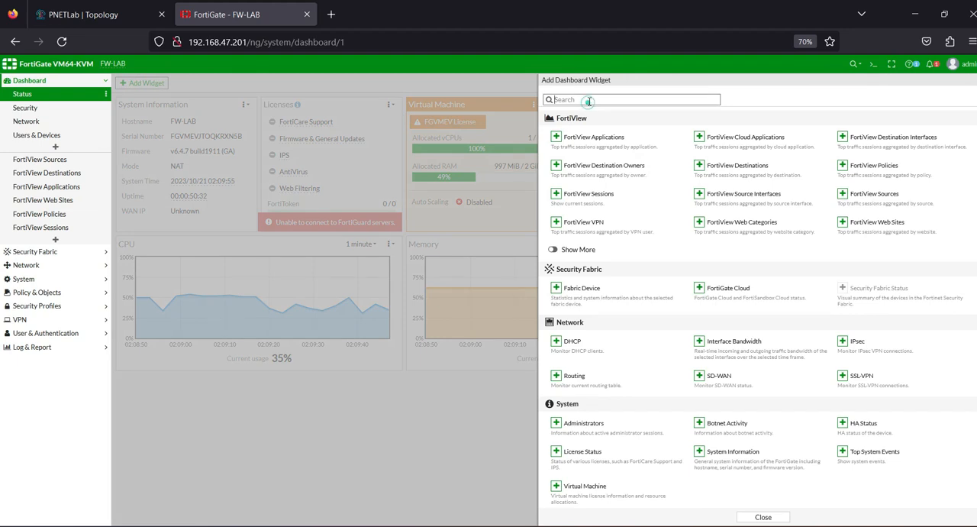
pyautogui.click(588, 100)
pyautogui.write('use')
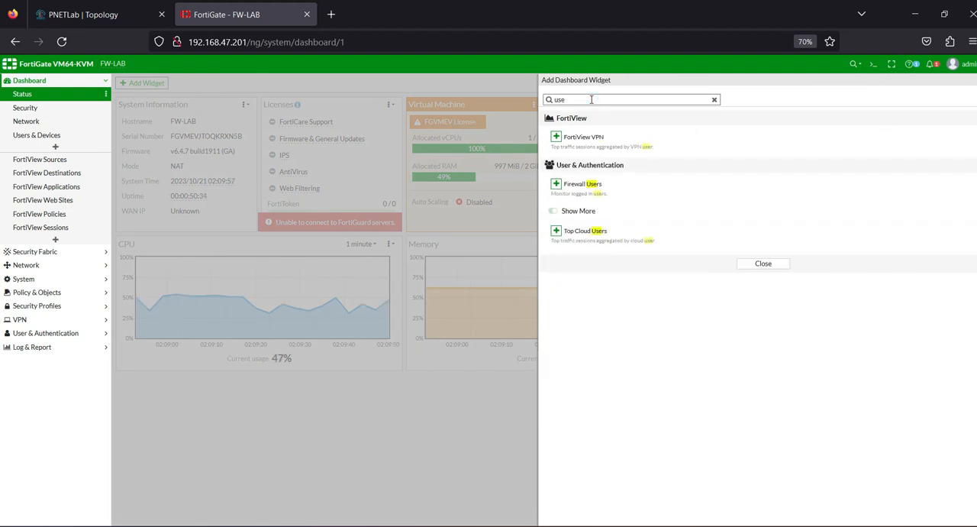
pyautogui.click(556, 183)
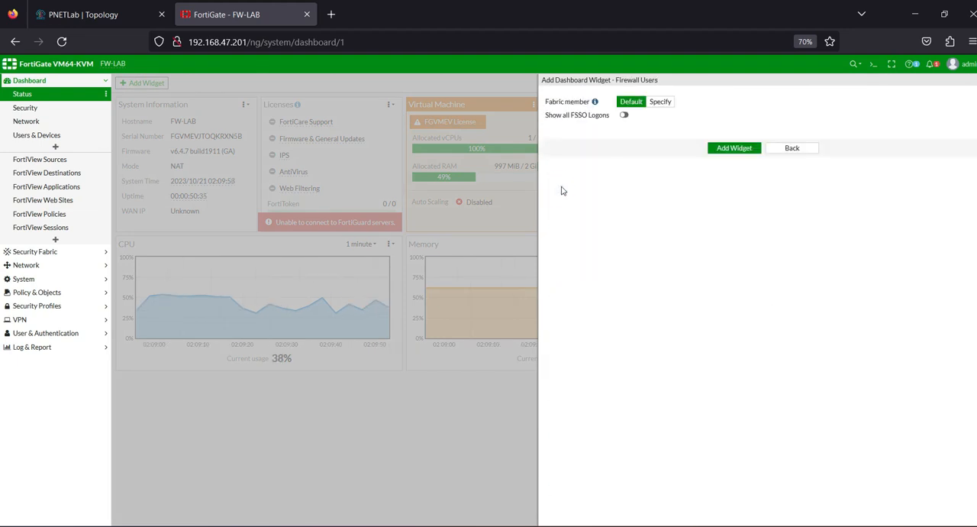
pyautogui.click(720, 148)
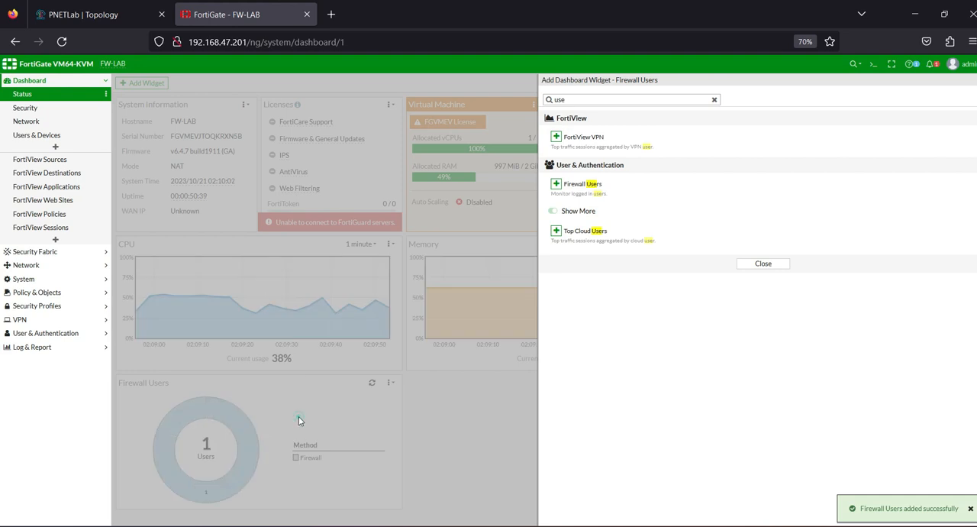
pyautogui.hotkey('ctrl', 'a')
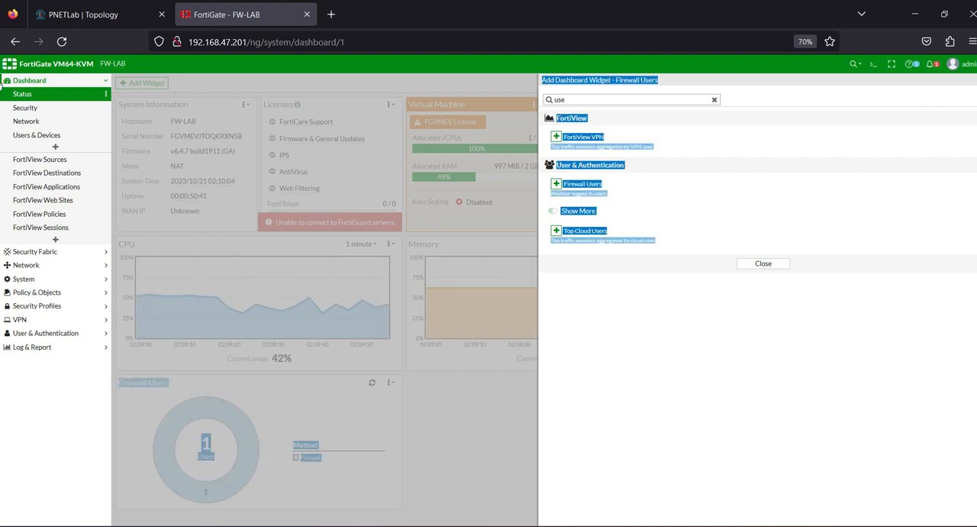
pyautogui.press('Escape')
# Step: Expand the Firewall Users widget, inspect the test1 session and switch to the lab task list on slide 2 in PowerPoint
pyautogui.moveTo(229, 405)
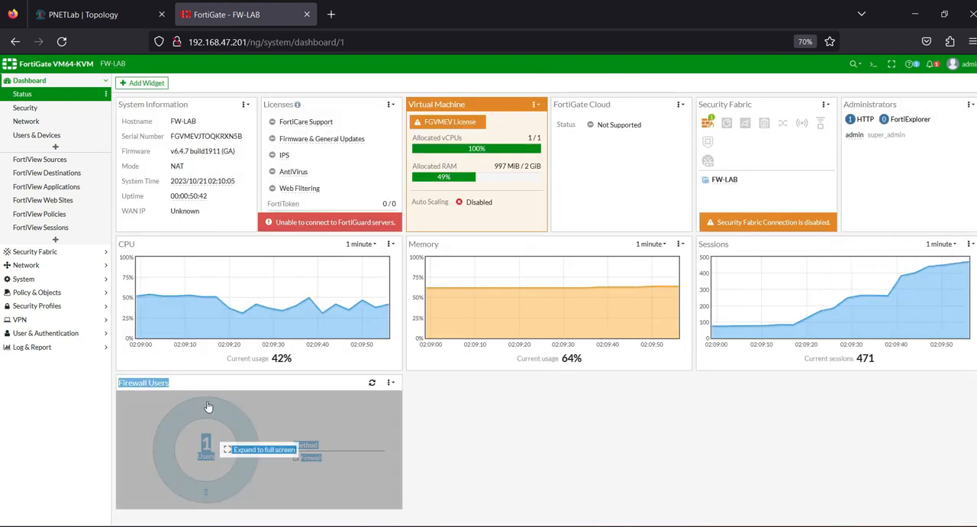
pyautogui.click(269, 420)
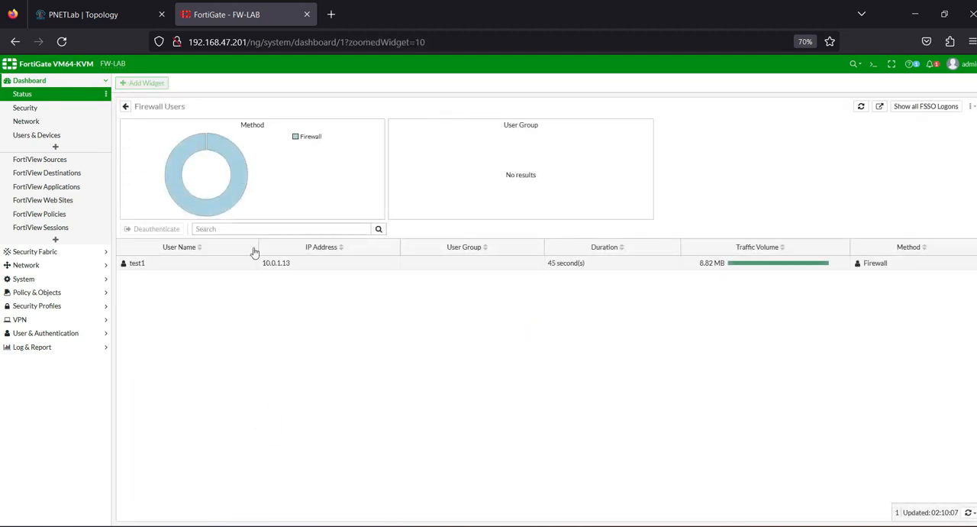
pyautogui.click(206, 264)
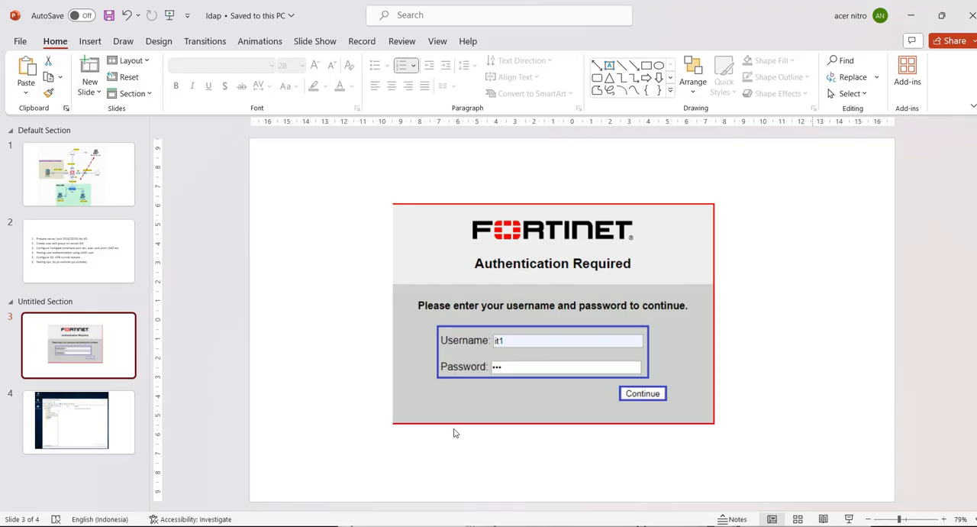
pyautogui.click(79, 264)
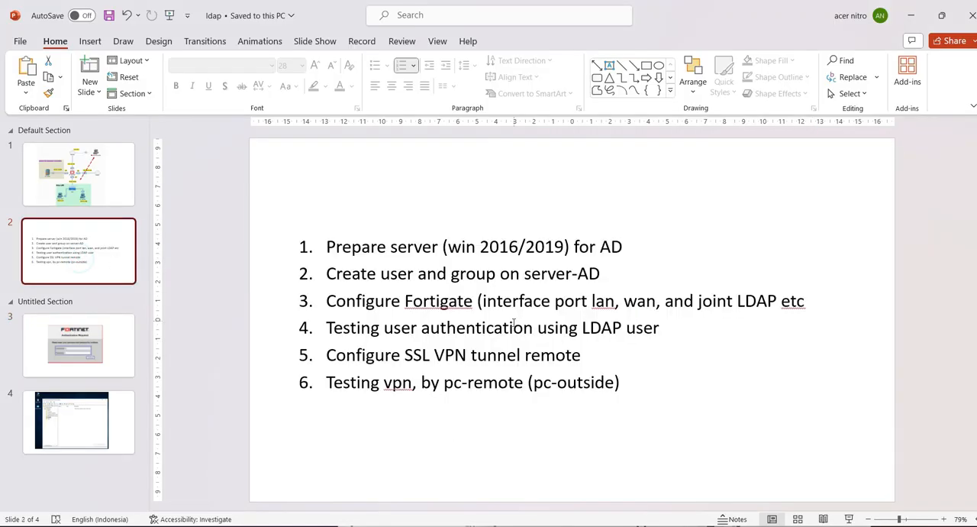
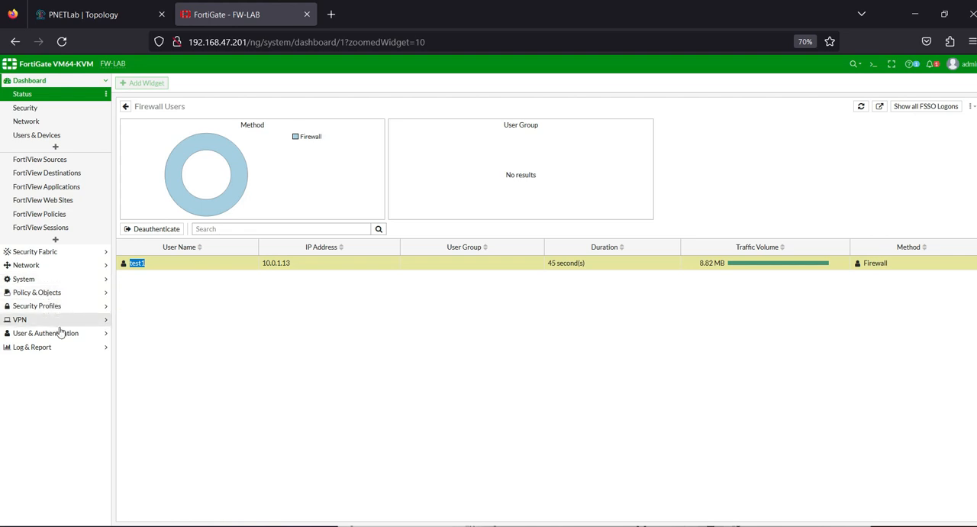
# Step: Create an LDAP server named LDAP-AD with server IP 10.87.1.100 and check that address against the PNETLab topology
pyautogui.click(59, 333)
pyautogui.click(44, 231)
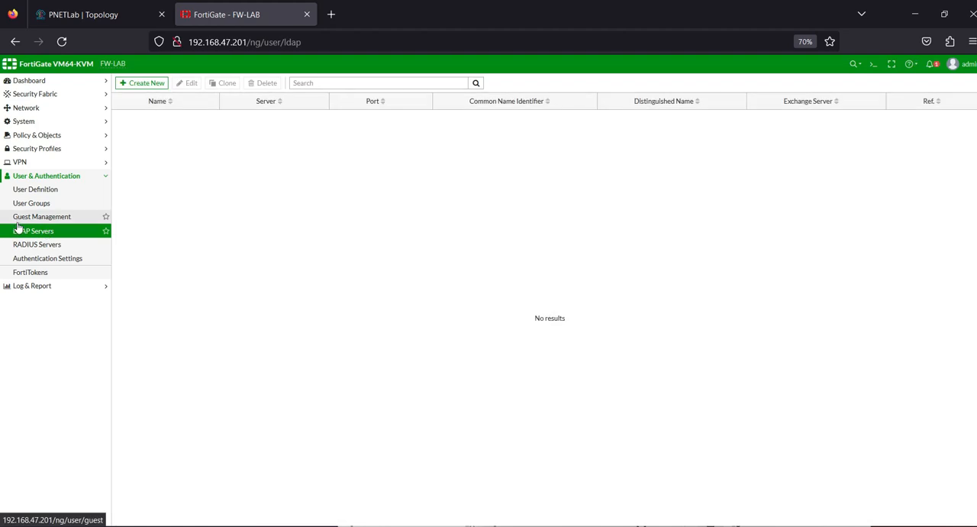
pyautogui.click(144, 82)
pyautogui.click(230, 99)
pyautogui.press('capslock')
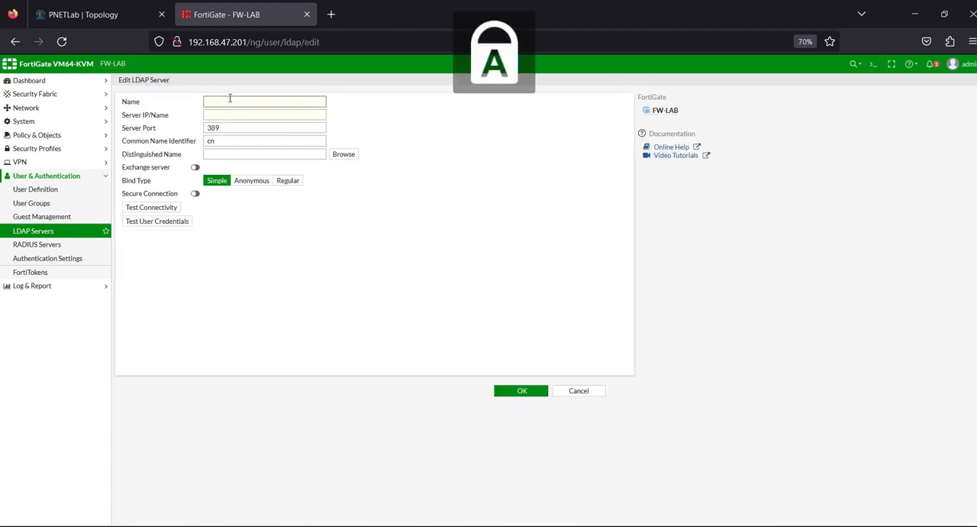
pyautogui.write('LDAP-A')
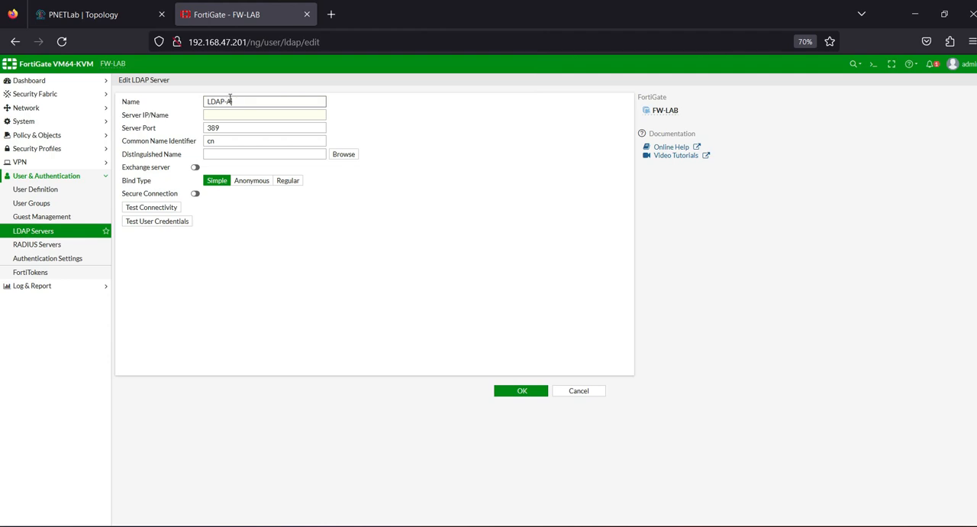
pyautogui.click(225, 112)
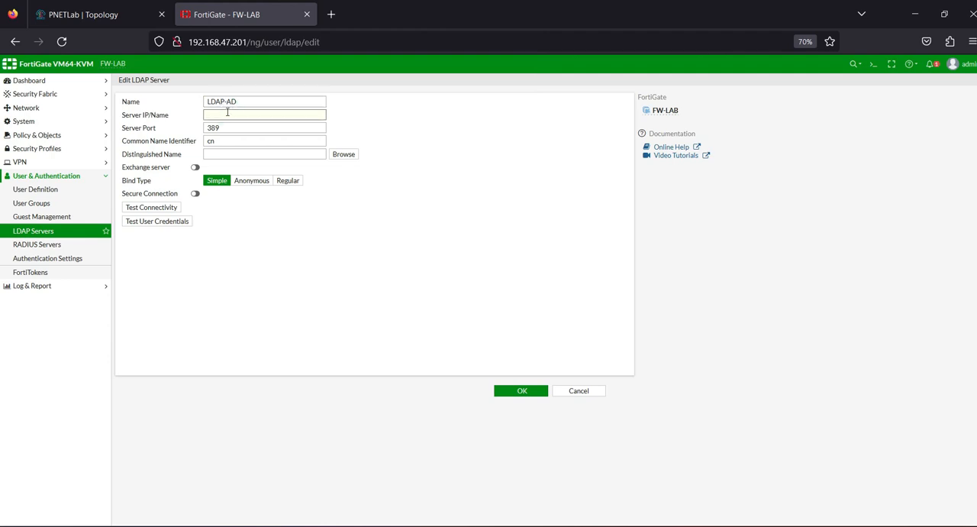
pyautogui.press('capslock')
pyautogui.write('10.87.1.100')
pyautogui.click(64, 13)
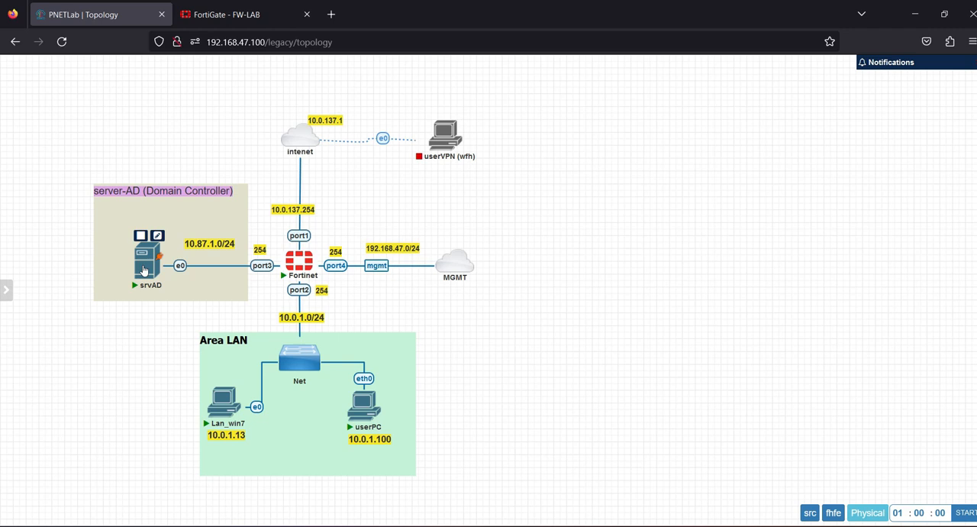
pyautogui.click(223, 13)
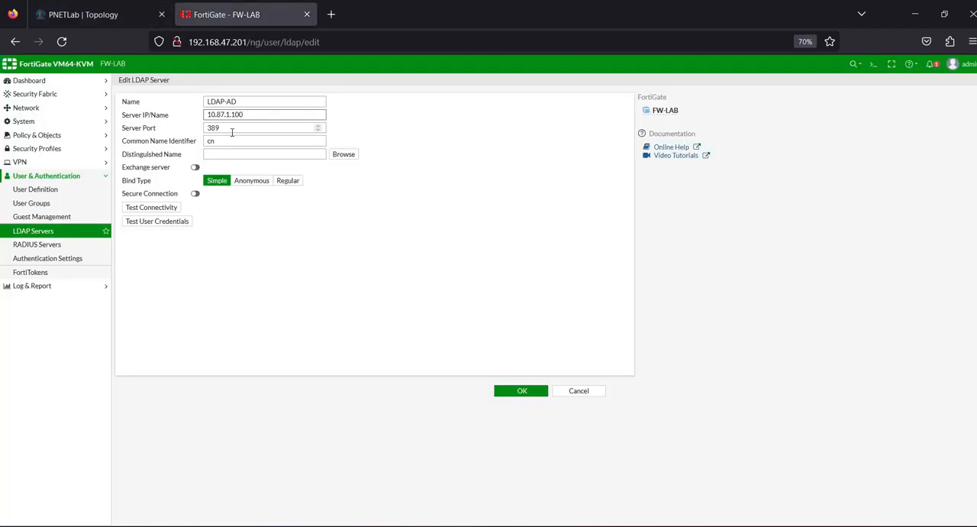
# Step: Set the LDAP server's bind type to Regular, common name identifier to sAMAccountName and distinguished name to dc=training.dc=lab
pyautogui.click(284, 181)
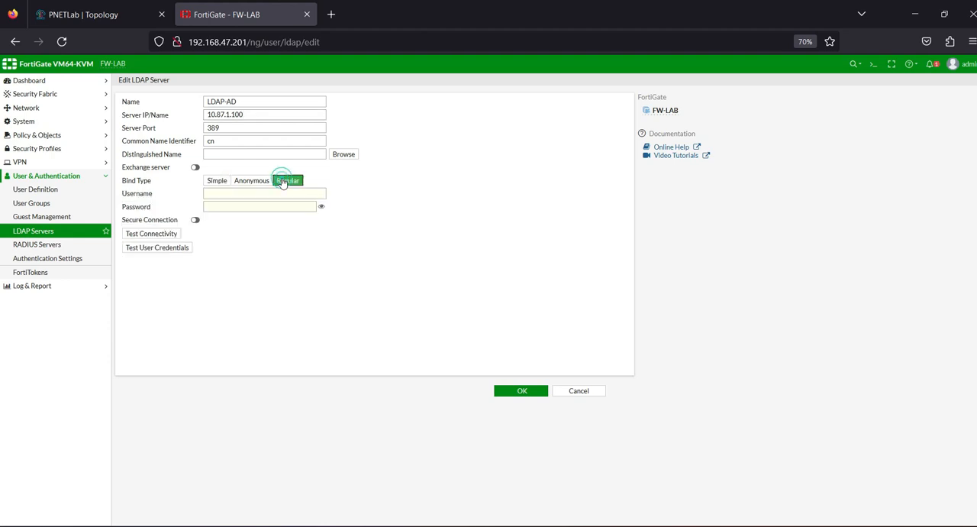
pyautogui.click(226, 139)
pyautogui.press('BackSpace')
pyautogui.write('sAMAccountName')
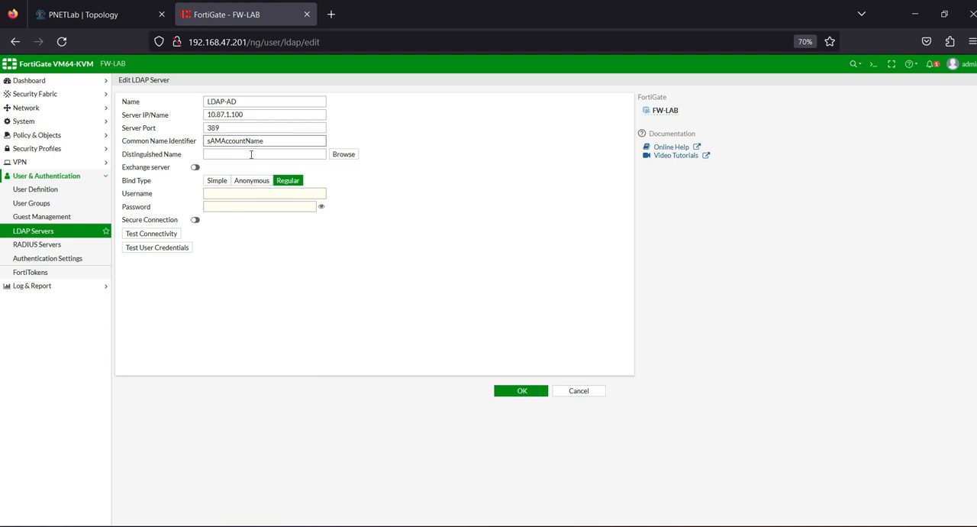
pyautogui.click(245, 153)
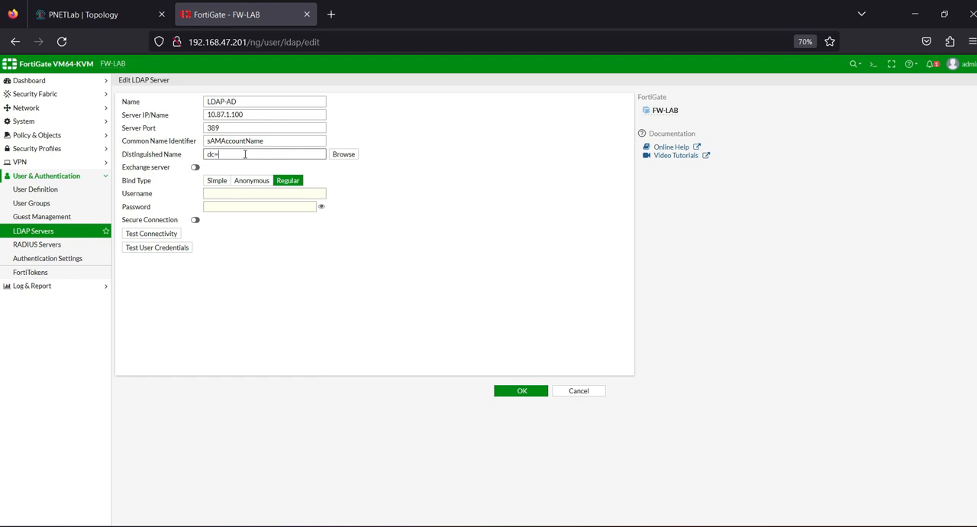
pyautogui.write('dc=training,dc=lab')
# Step: Enter the bind username training\administrator and the account password for the LDAP server
pyautogui.click(231, 194)
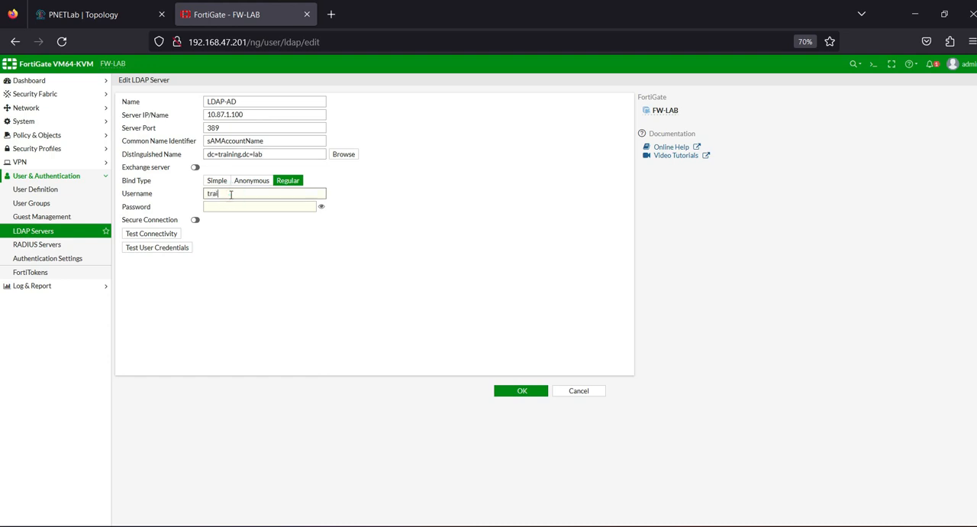
pyautogui.write('training\\administrator')
pyautogui.click(238, 208)
pyautogui.write('••')
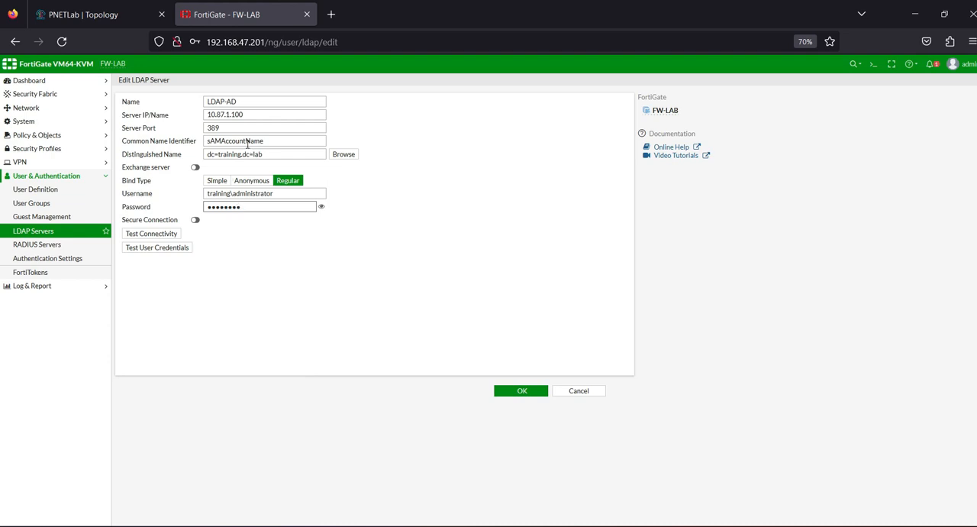
# Step: Review the common name identifier and correct the distinguished name's separator so it reads dc=training,dc=lab
pyautogui.moveTo(270, 141); pyautogui.dragTo(203, 142)
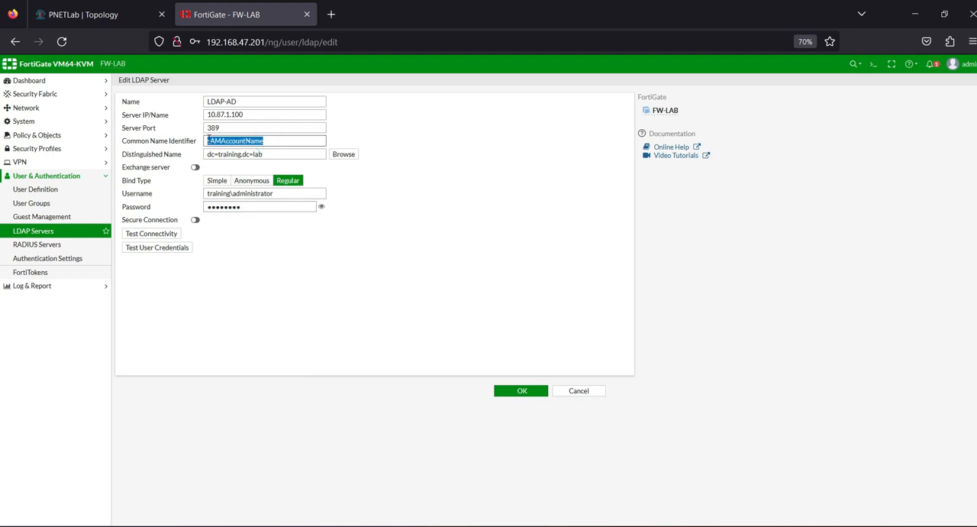
pyautogui.click(219, 140)
pyautogui.moveTo(218, 154); pyautogui.dragTo(239, 155)
pyautogui.click(245, 154)
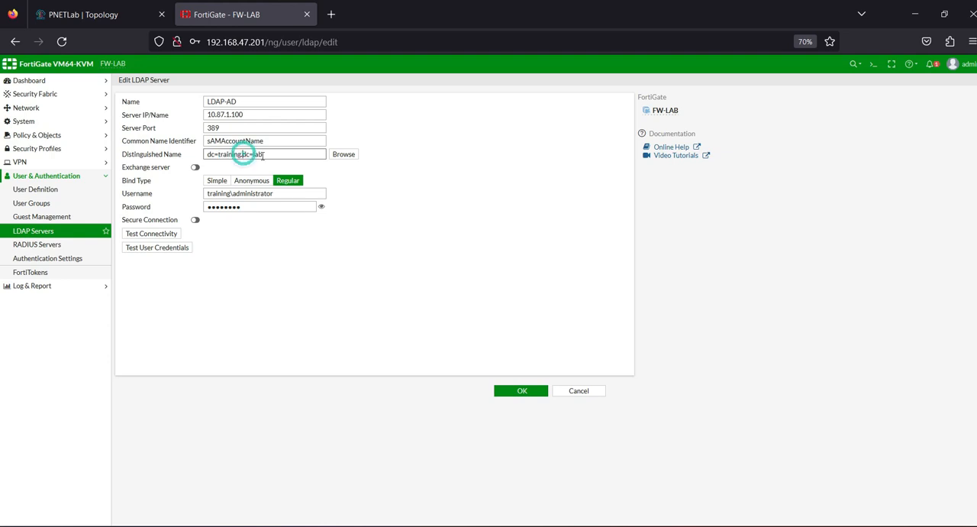
pyautogui.press('BackSpace')
pyautogui.write(',')
pyautogui.click(267, 155)
pyautogui.click(280, 240)
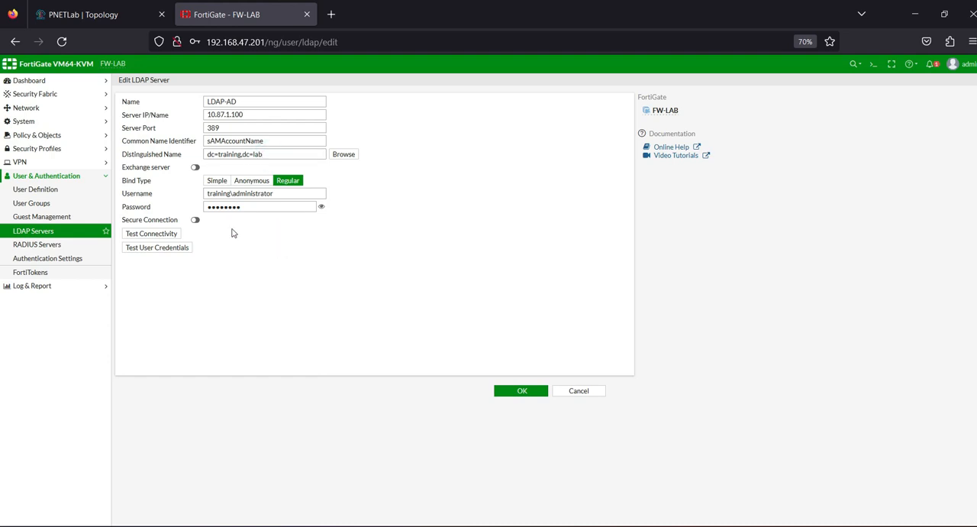
# Step: Check the bind password and test the LDAP server's connectivity, and save the server without storing the login in the browser
pyautogui.click(322, 208)
pyautogui.click(321, 207)
pyautogui.click(162, 235)
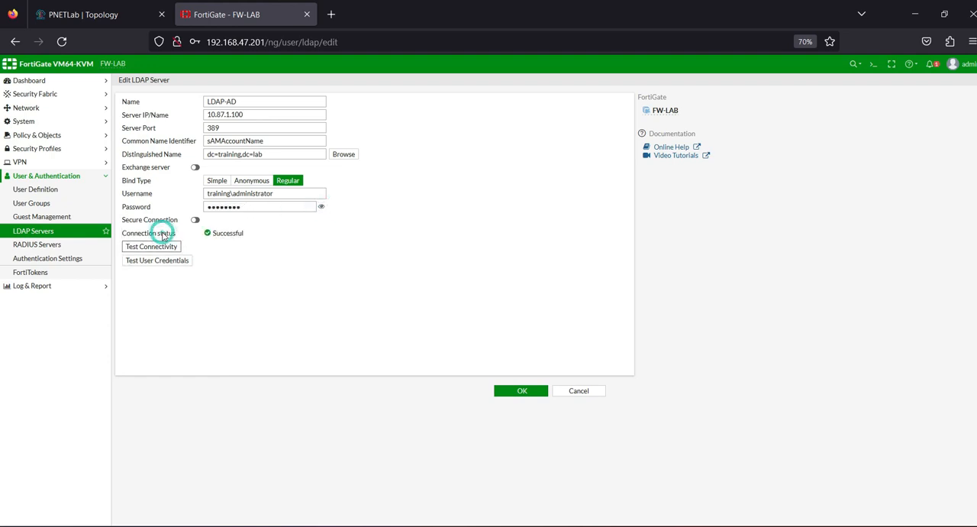
pyautogui.moveTo(215, 234); pyautogui.dragTo(254, 234)
pyautogui.click(226, 237)
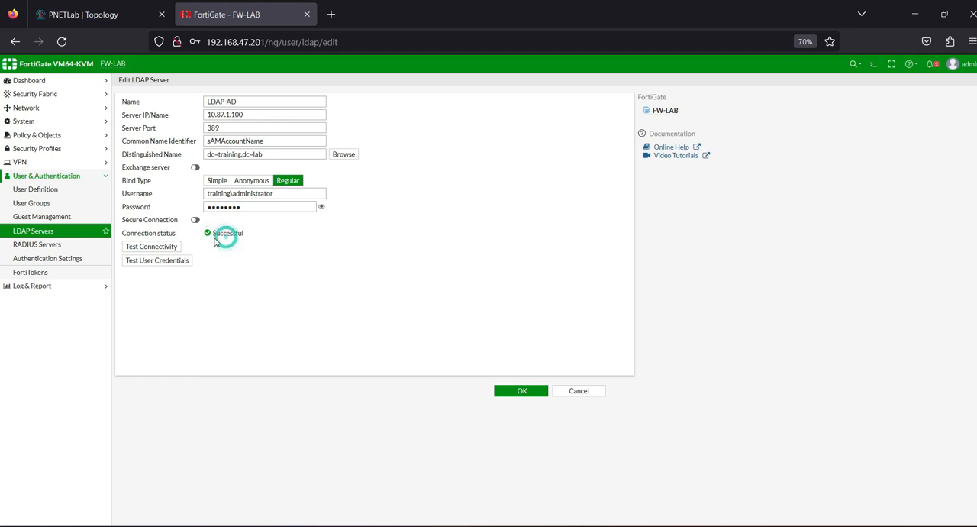
pyautogui.click(207, 232)
pyautogui.moveTo(244, 233); pyautogui.dragTo(212, 234)
pyautogui.click(213, 234)
pyautogui.click(504, 390)
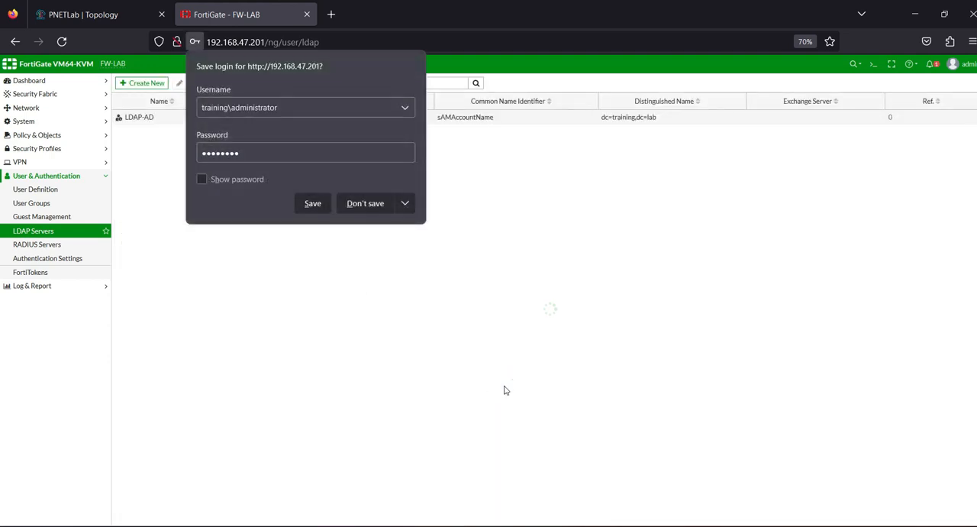
pyautogui.click(367, 203)
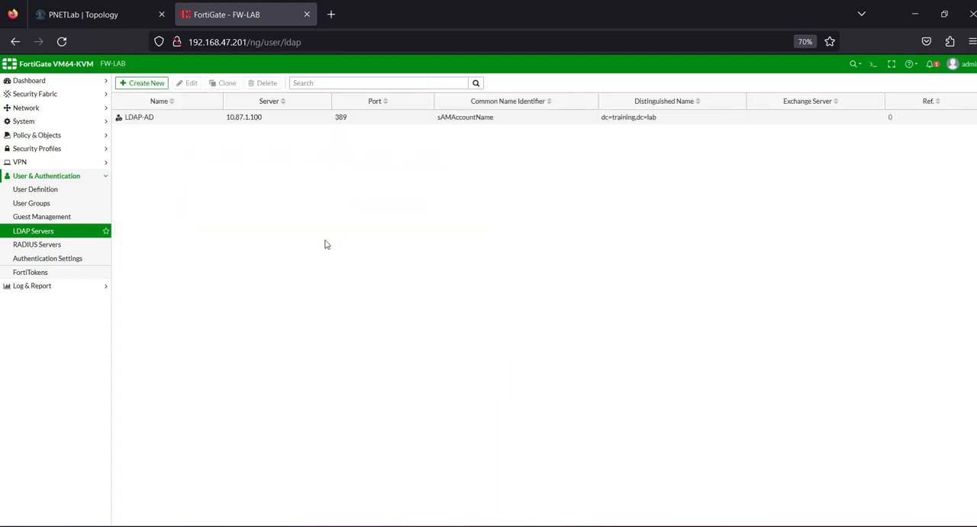
# Step: Start a new user group of type Firewall and name it Training-LDAP
pyautogui.click(32, 205)
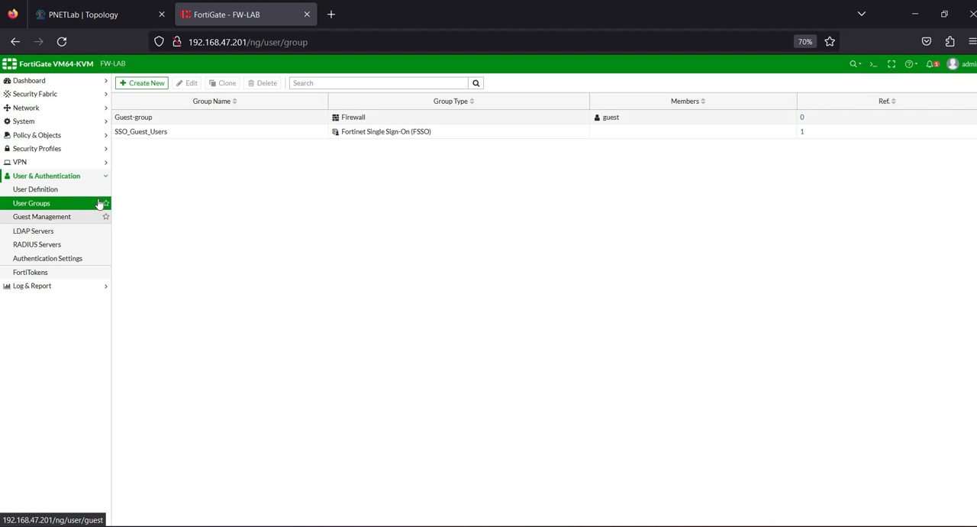
pyautogui.click(150, 86)
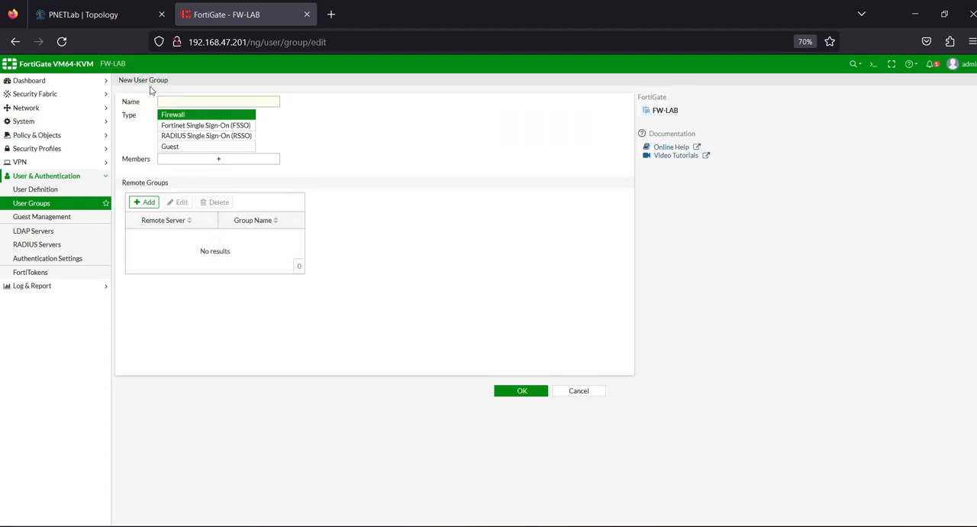
pyautogui.click(195, 103)
pyautogui.write('Training-LDAP')
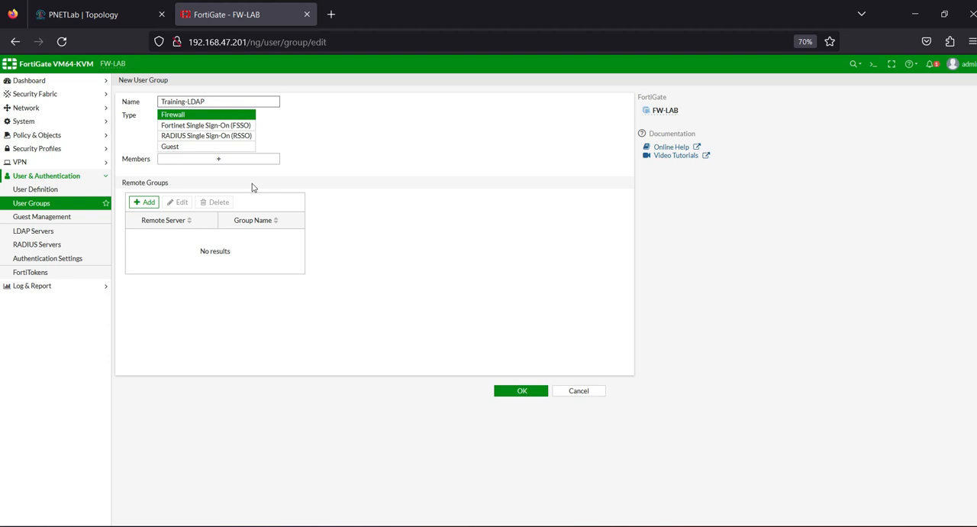
# Step: Start a remote group match on the LDAP-AD server and search its groups for "tra"
pyautogui.click(148, 202)
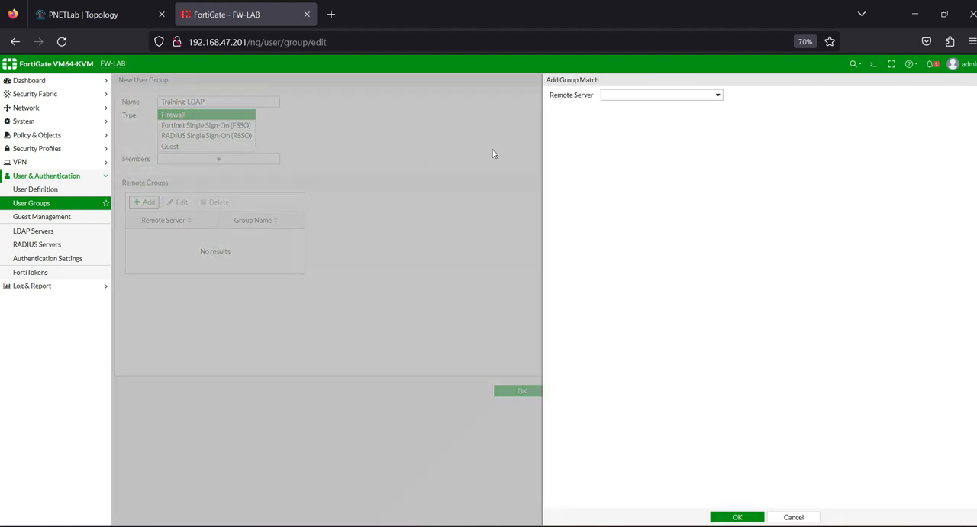
pyautogui.click(647, 96)
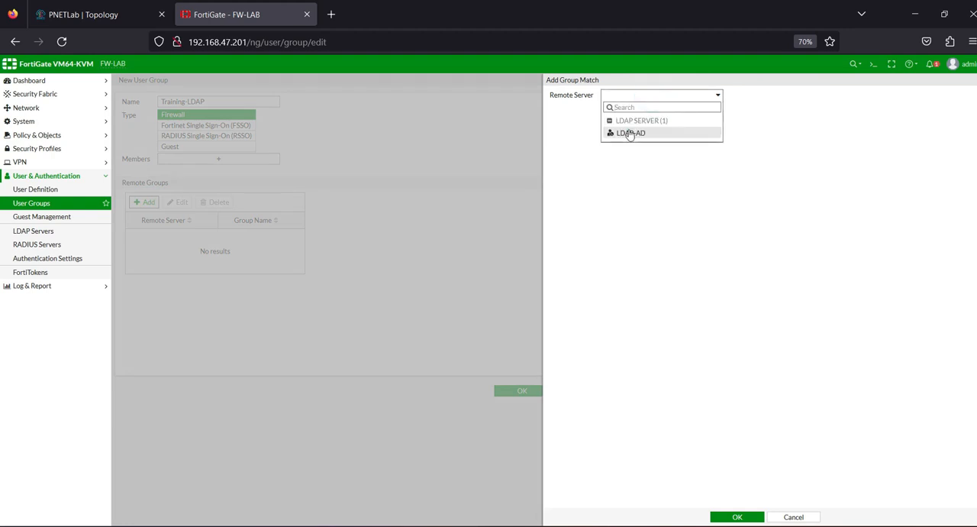
pyautogui.click(631, 135)
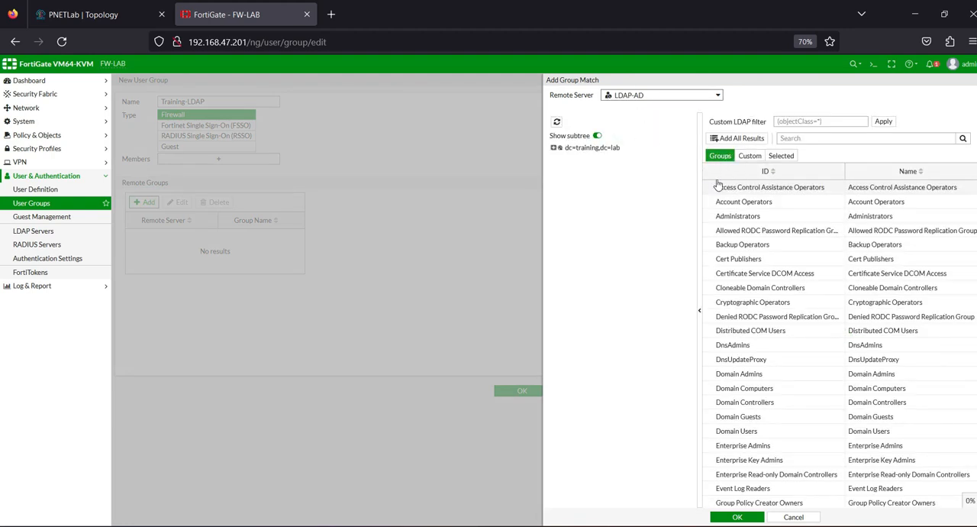
pyautogui.click(813, 139)
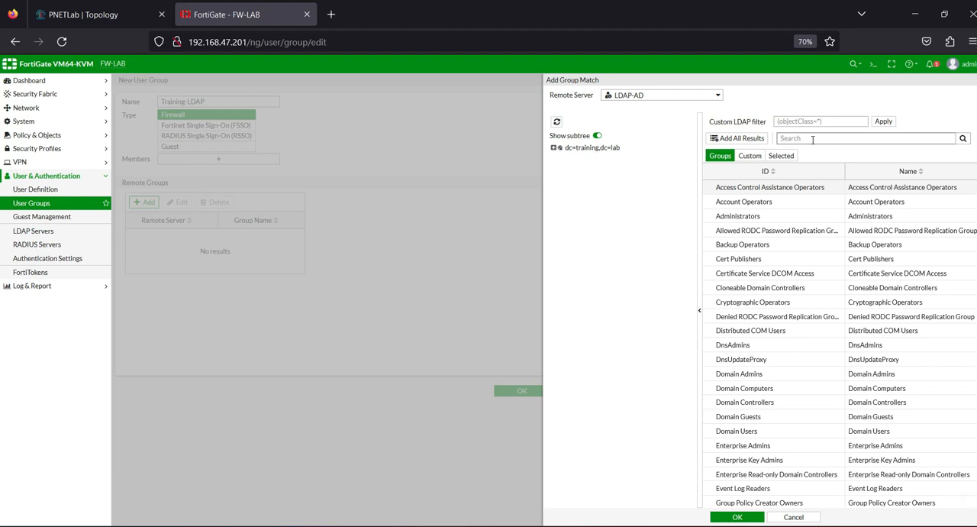
pyautogui.write('tra')
pyautogui.click(962, 139)
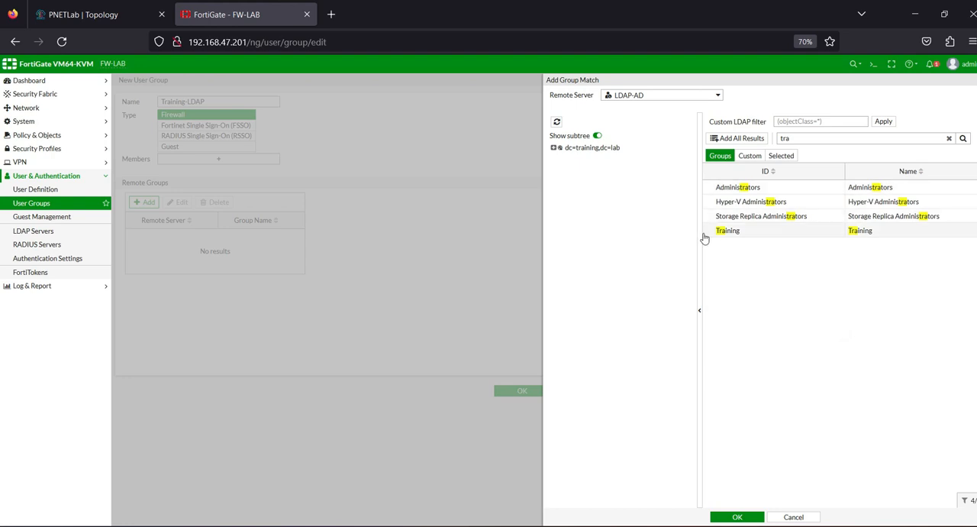
# Step: Verify the Training group in Active Directory on srvAD, add it as the remote group match and save the Training-LDAP user group
pyautogui.click(740, 233)
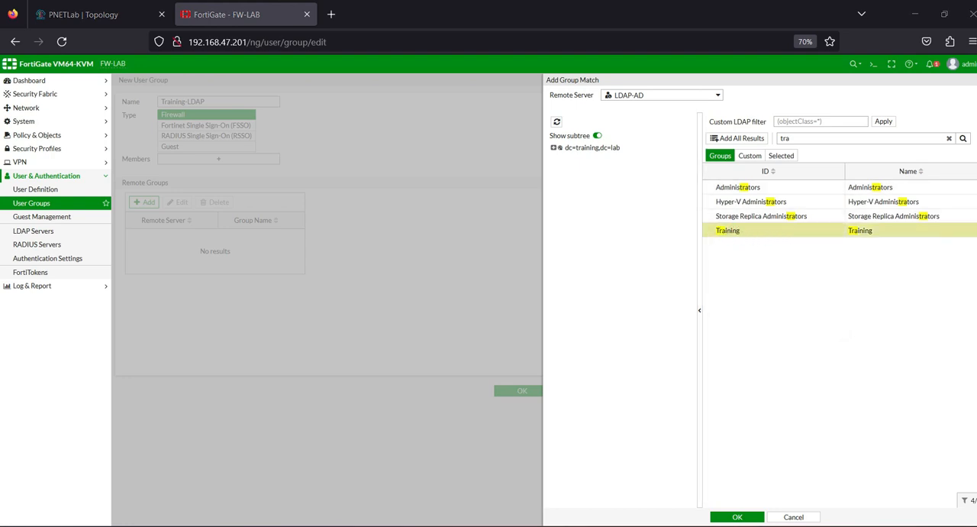
pyautogui.click(632, 473)
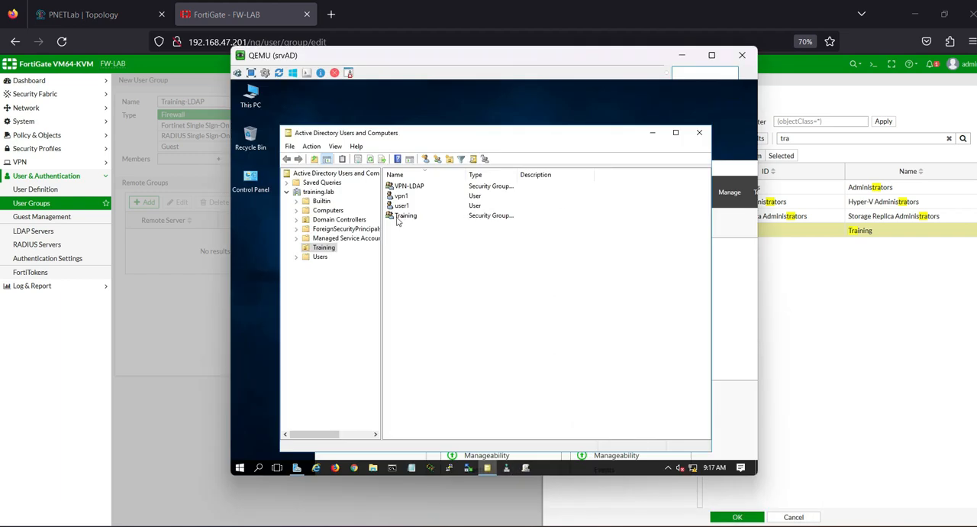
pyautogui.click(652, 132)
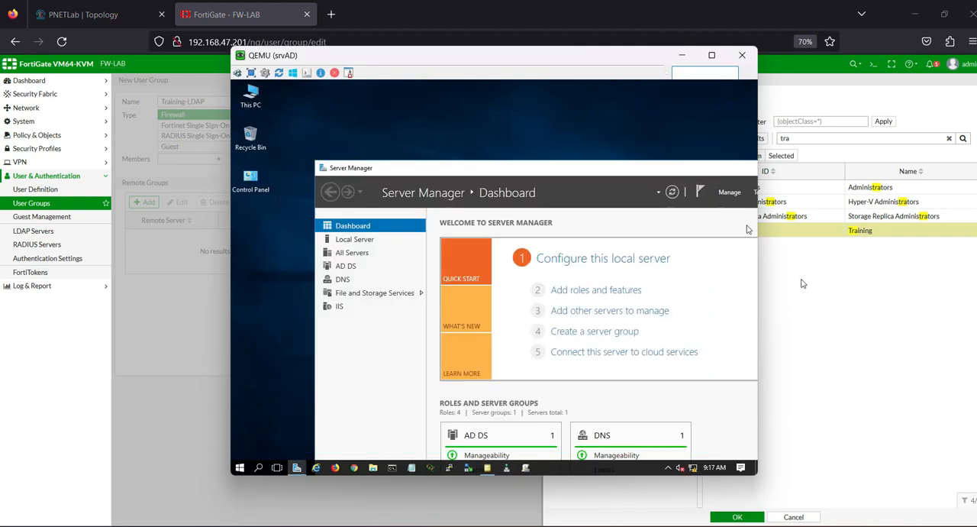
pyautogui.click(682, 55)
pyautogui.rightClick(749, 232)
pyautogui.click(765, 233)
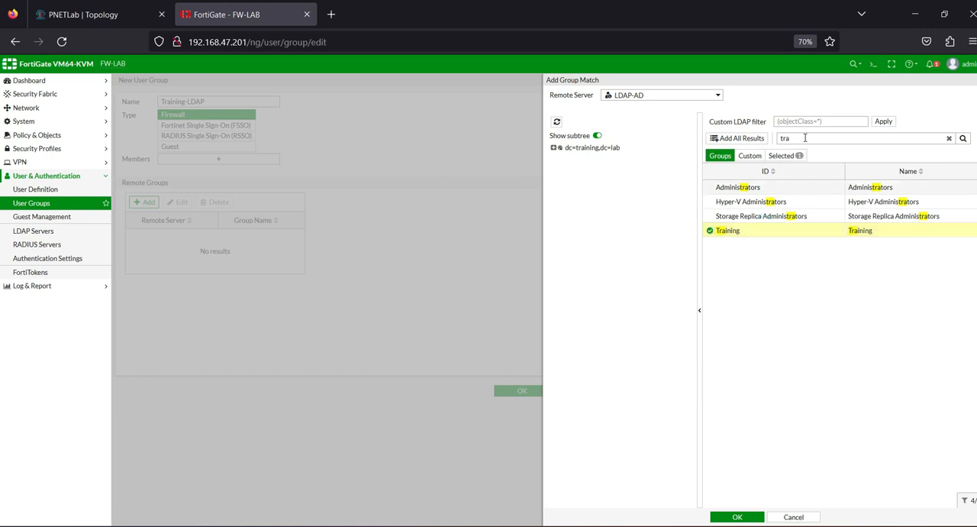
pyautogui.click(734, 517)
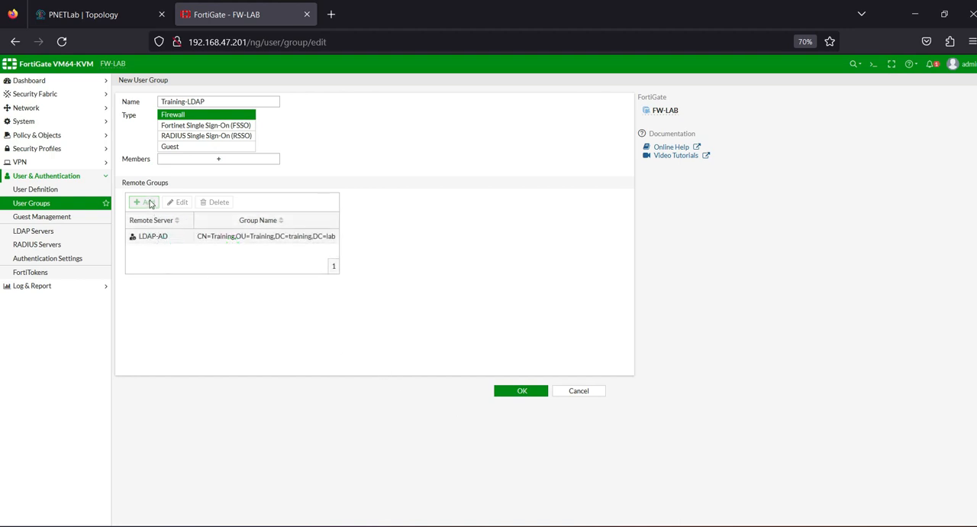
pyautogui.click(529, 394)
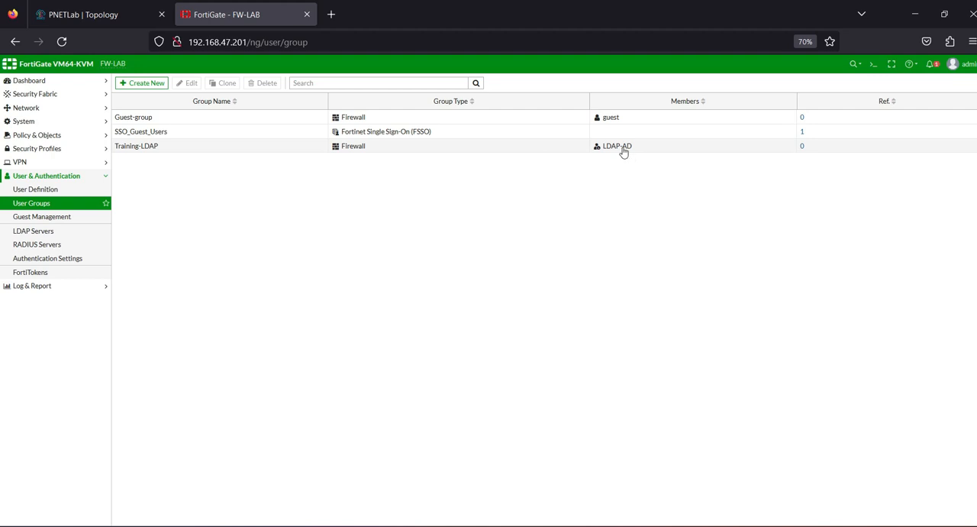
# Step: Start a new user group of type Firewall and name it VPN-SSL-LDAP
pyautogui.click(155, 86)
pyautogui.click(207, 101)
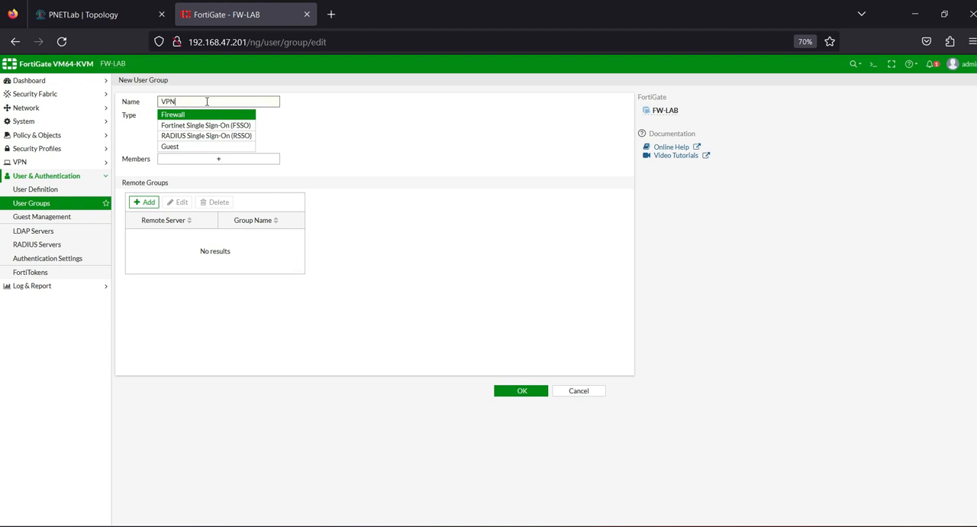
pyautogui.write('VPN-SSL-LDAP')
# Step: Start a remote group match for VPN-SSL-LDAP on the LDAP-AD server and search its groups for "vpn"
pyautogui.click(145, 201)
pyautogui.click(634, 95)
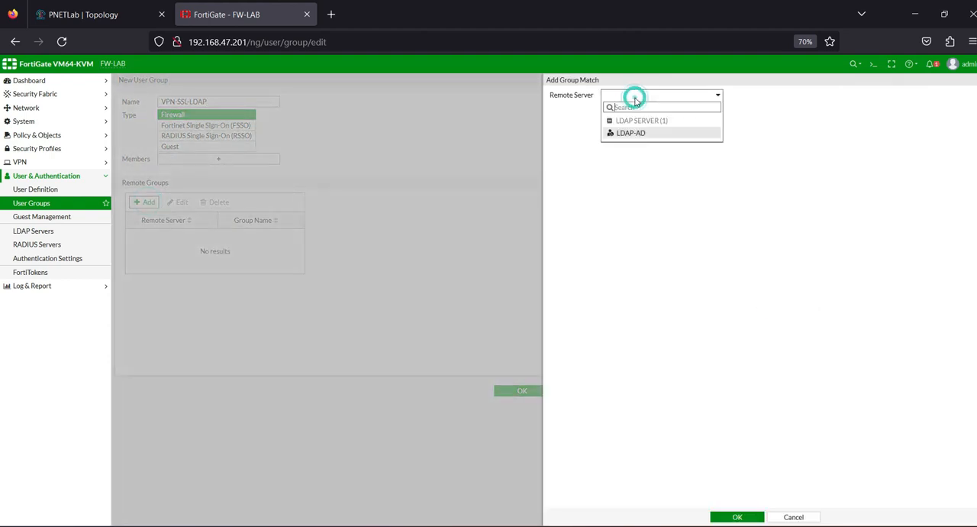
pyautogui.click(632, 134)
pyautogui.click(802, 120)
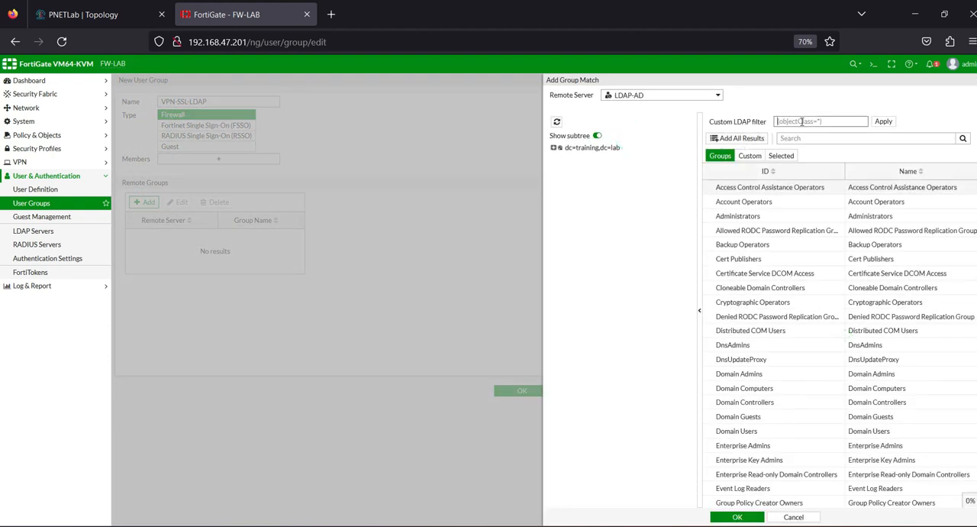
pyautogui.write('vpn')
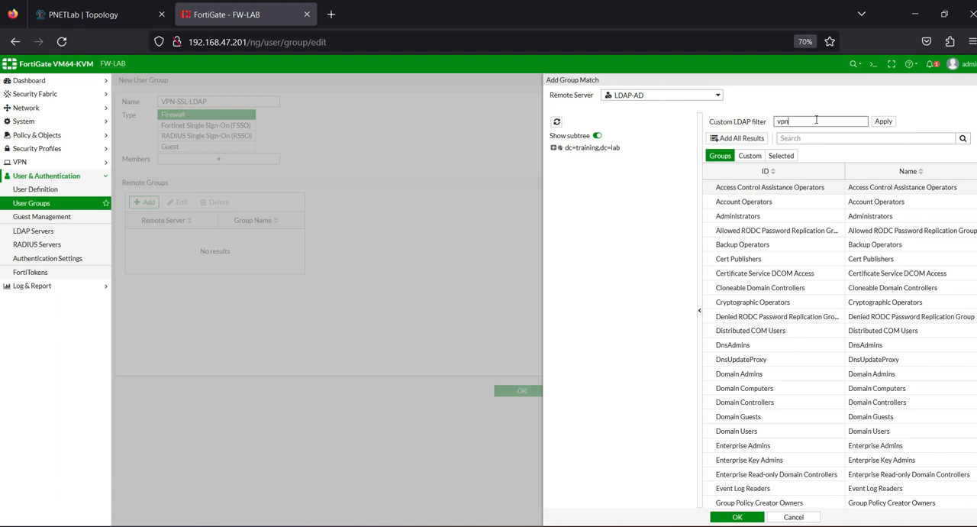
pyautogui.click(963, 138)
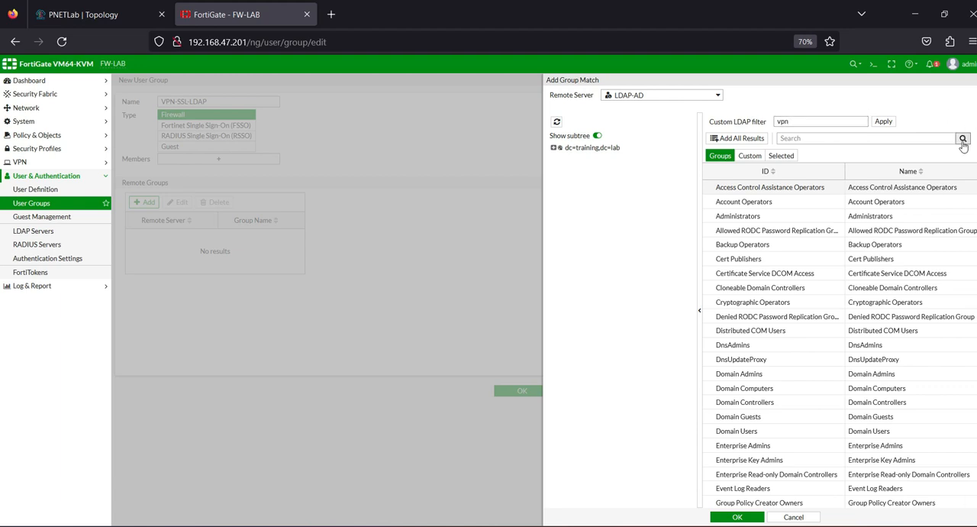
pyautogui.click(822, 135)
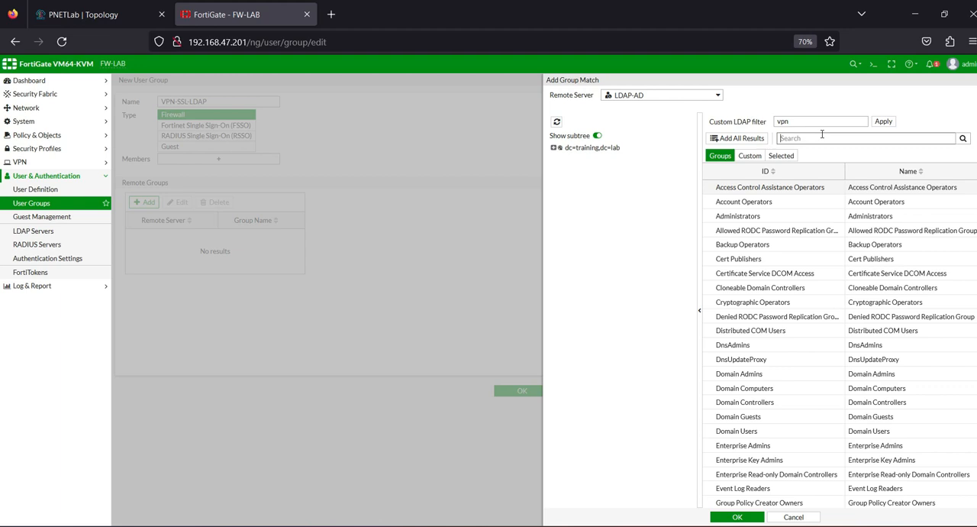
pyautogui.write('vpn')
pyautogui.click(962, 138)
# Step: Verify the VPN-LDAP group in Active Directory on srvAD, add it as the remote group match and save the VPN-SSL-LDAP user group
pyautogui.click(718, 190)
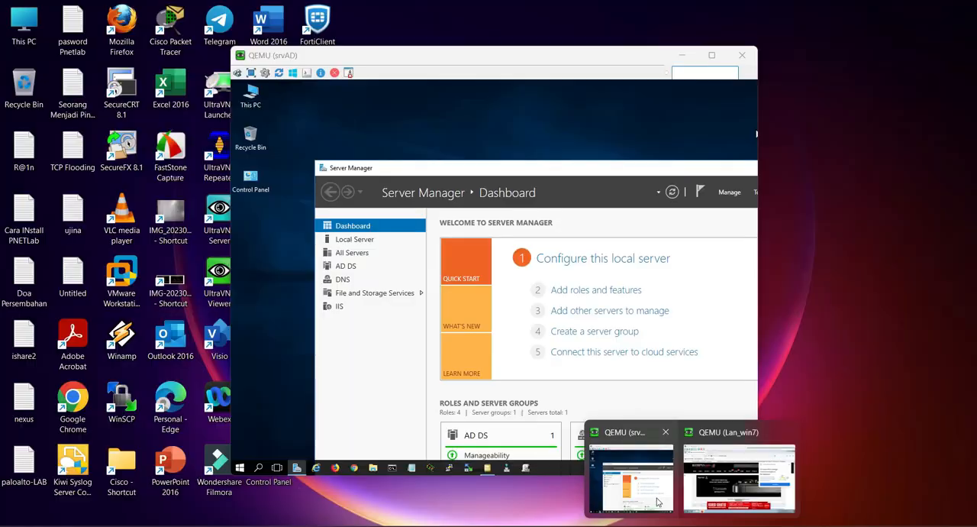
pyautogui.click(633, 477)
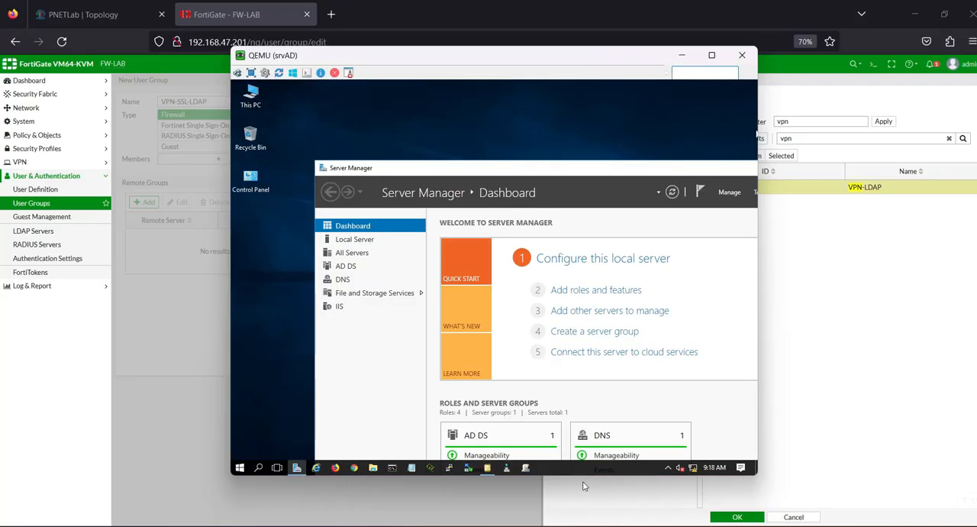
pyautogui.click(487, 468)
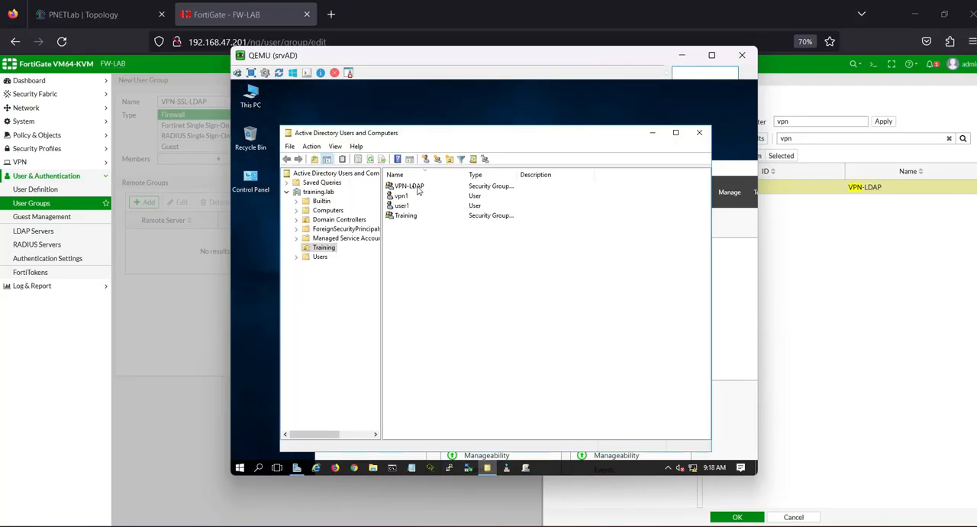
pyautogui.click(690, 57)
pyautogui.rightClick(736, 187)
pyautogui.click(748, 191)
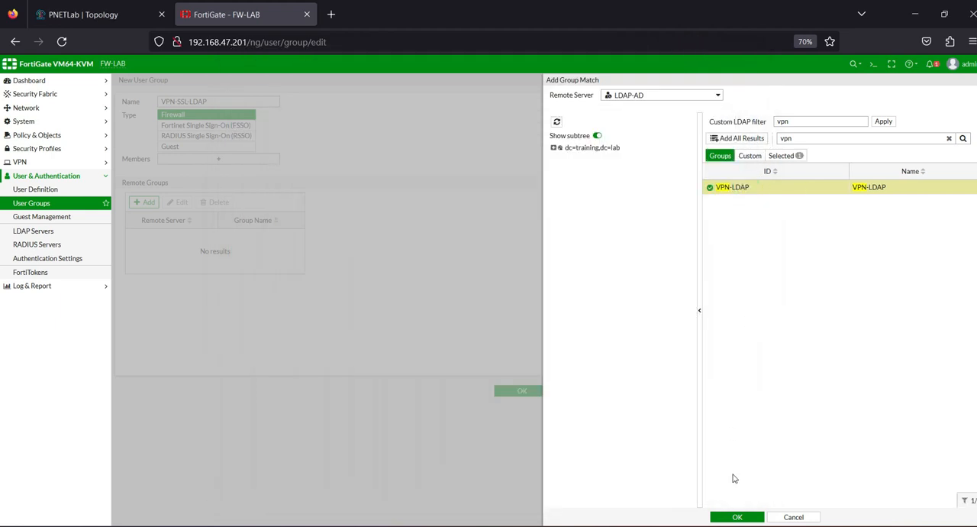
pyautogui.click(737, 516)
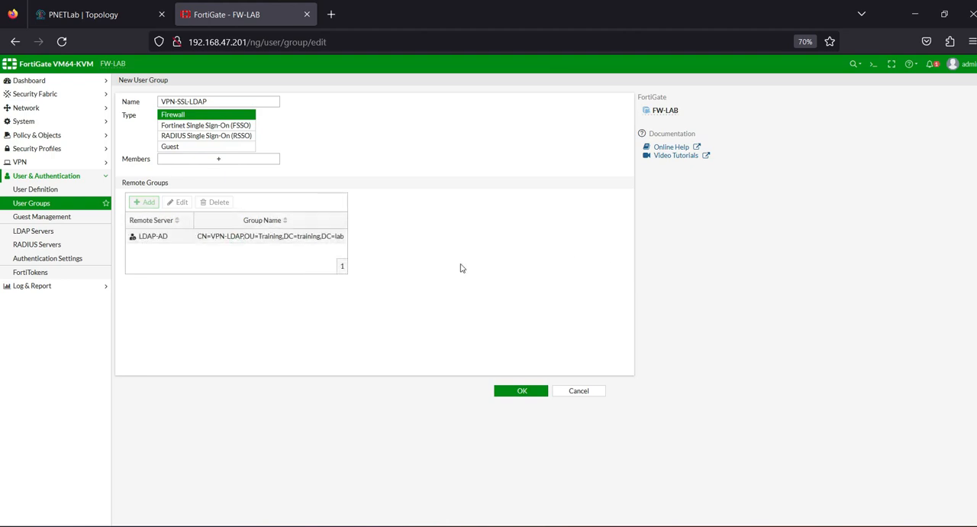
pyautogui.click(514, 390)
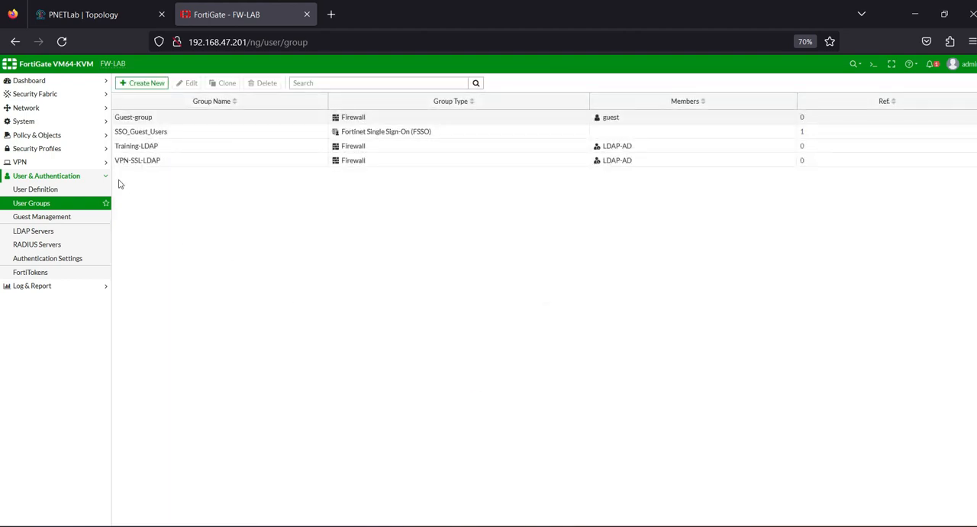
# Step: Review the existing lan-to-inet firewall policy and check the path between the LAN clients and srvAD in the PNETLab topology
pyautogui.click(47, 137)
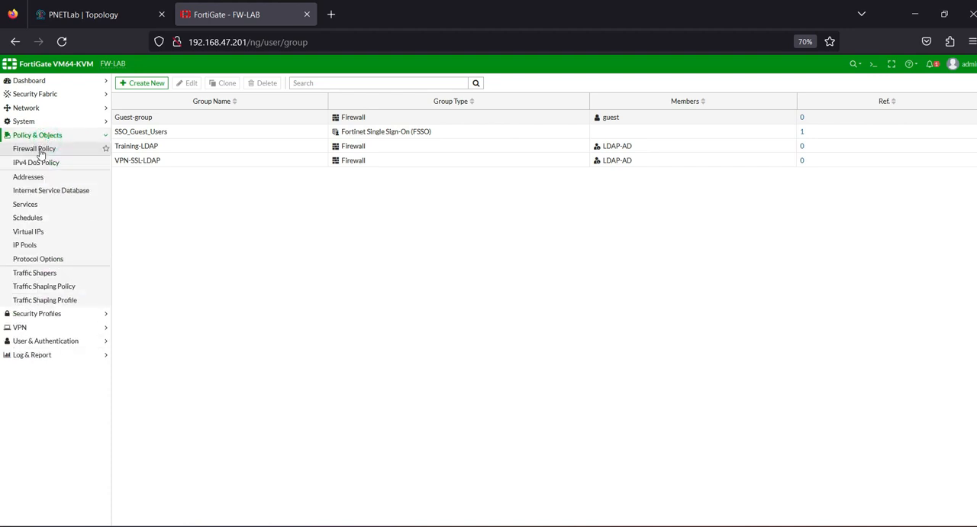
pyautogui.click(40, 149)
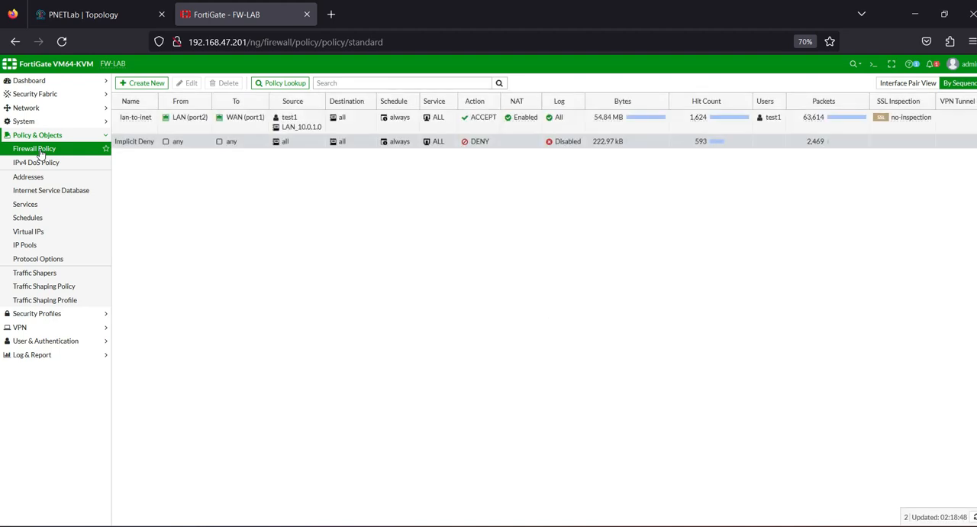
pyautogui.click(137, 128)
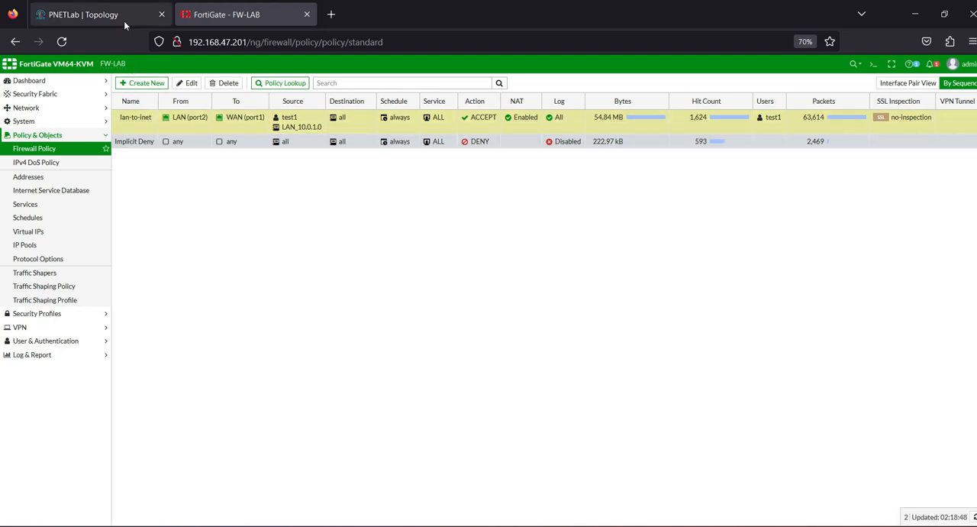
pyautogui.click(103, 16)
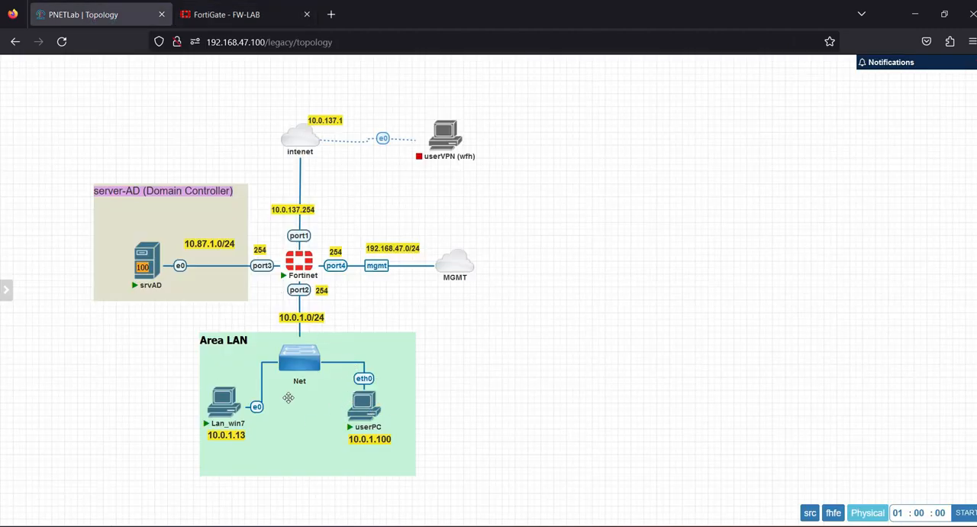
pyautogui.moveTo(362, 428)
pyautogui.moveTo(154, 254)
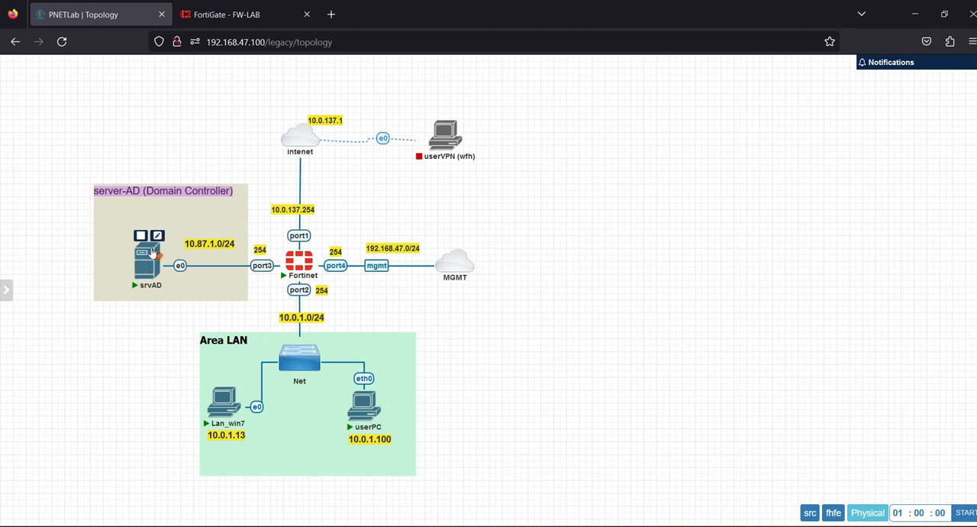
pyautogui.click(206, 14)
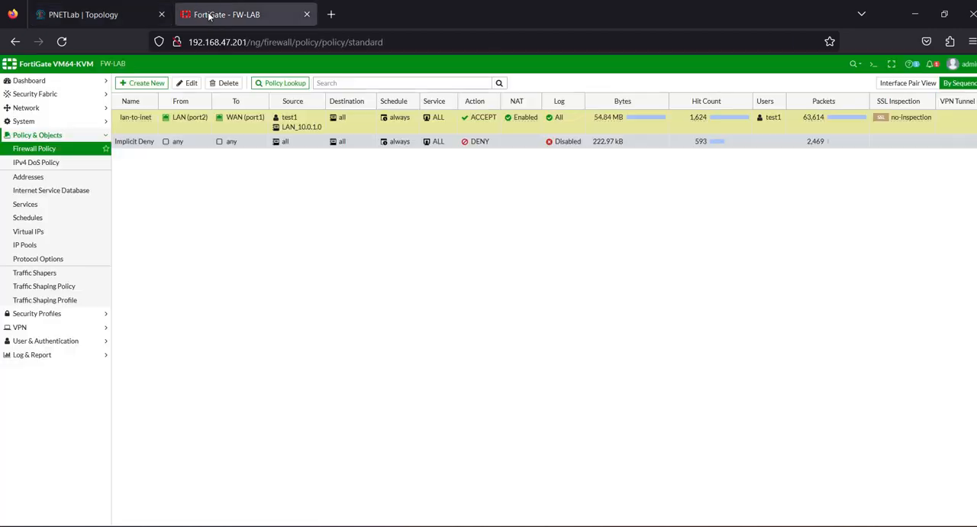
# Step: Start a new firewall policy and name it Allow-LAn-to-DMZ
pyautogui.click(153, 83)
pyautogui.click(250, 109)
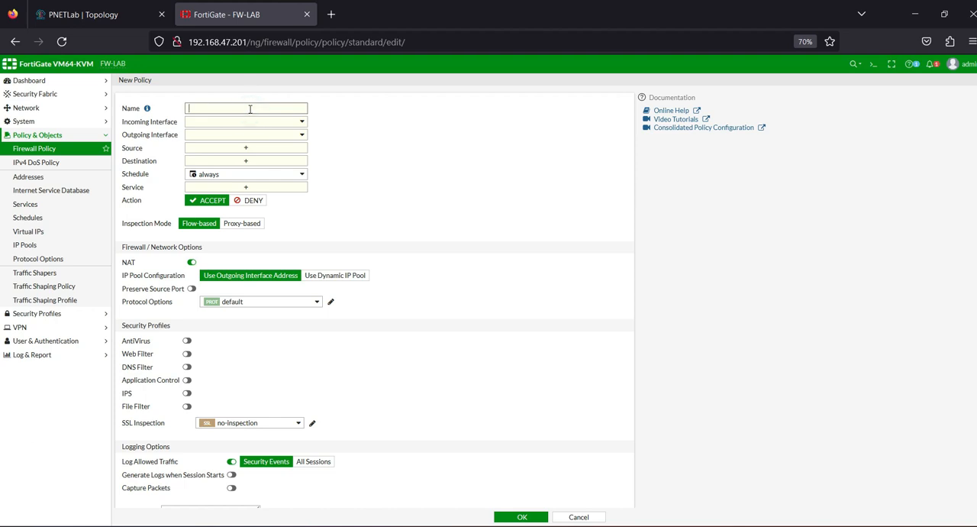
pyautogui.press('capslock')
pyautogui.write('LKAN-TO')
pyautogui.press('BackSpace')
pyautogui.press('BackSpace')
pyautogui.press('BackSpace')
pyautogui.press('BackSpace')
pyautogui.press('capslock')
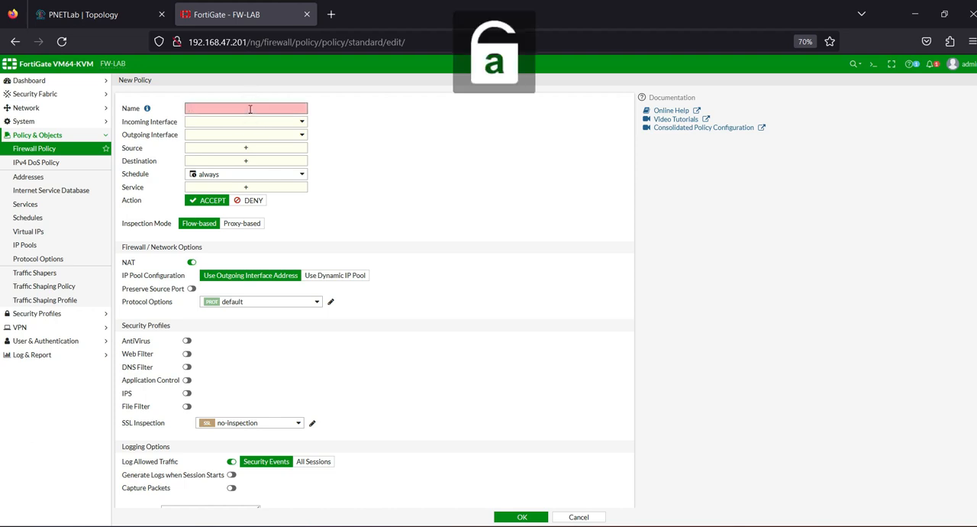
pyautogui.write('Allow-LAn-to-')
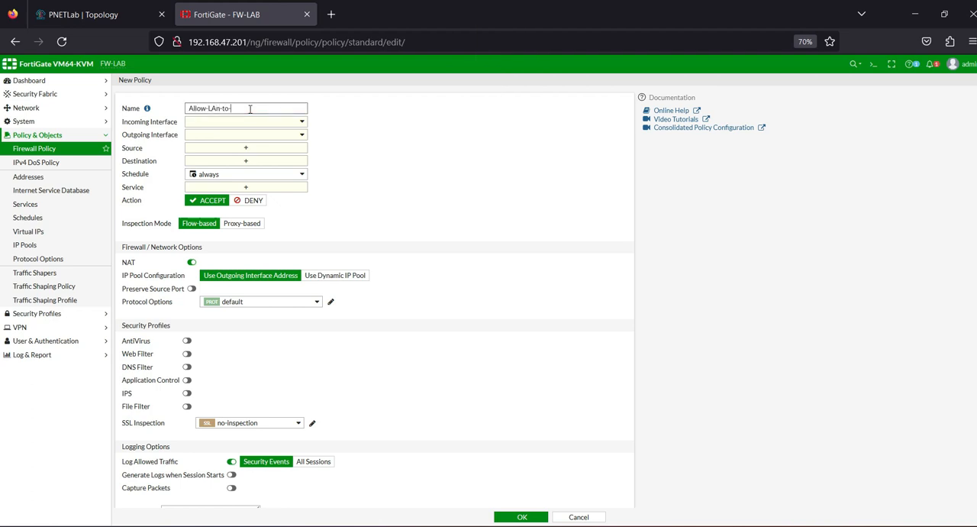
# Step: Set the policy's incoming interface to LAN (port2), outgoing interface to DMZ (port3) and source to LAN_10.0.1.0
pyautogui.click(246, 121)
pyautogui.click(223, 158)
pyautogui.click(241, 135)
pyautogui.click(225, 183)
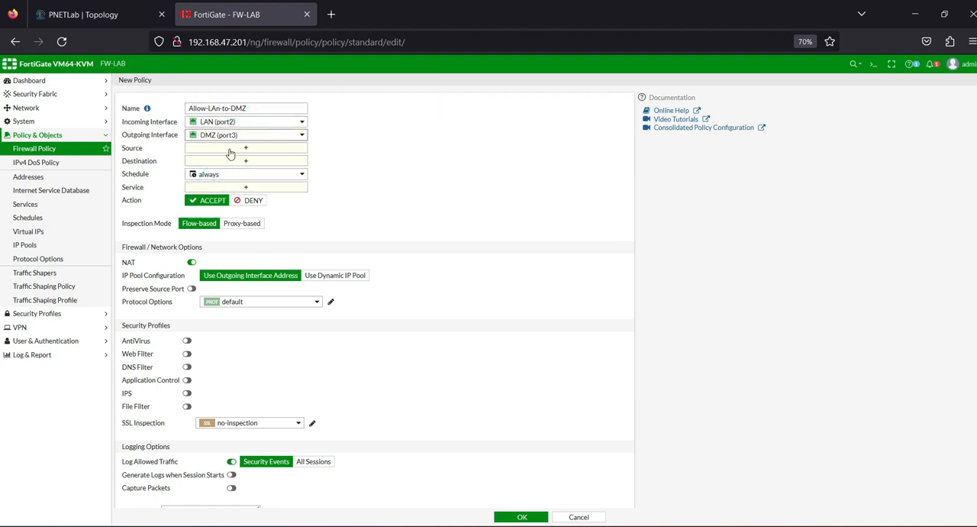
pyautogui.click(232, 149)
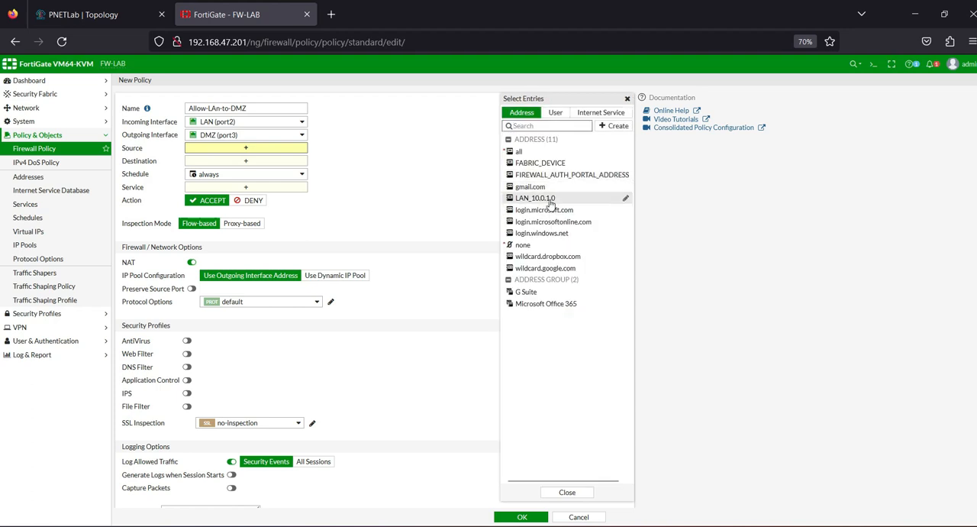
pyautogui.click(550, 198)
# Step: Create the subnet address DMZ_10.87.1.0 with IP/netmask 10.87.1.0/24 and set it as the policy's destination
pyautogui.click(248, 170)
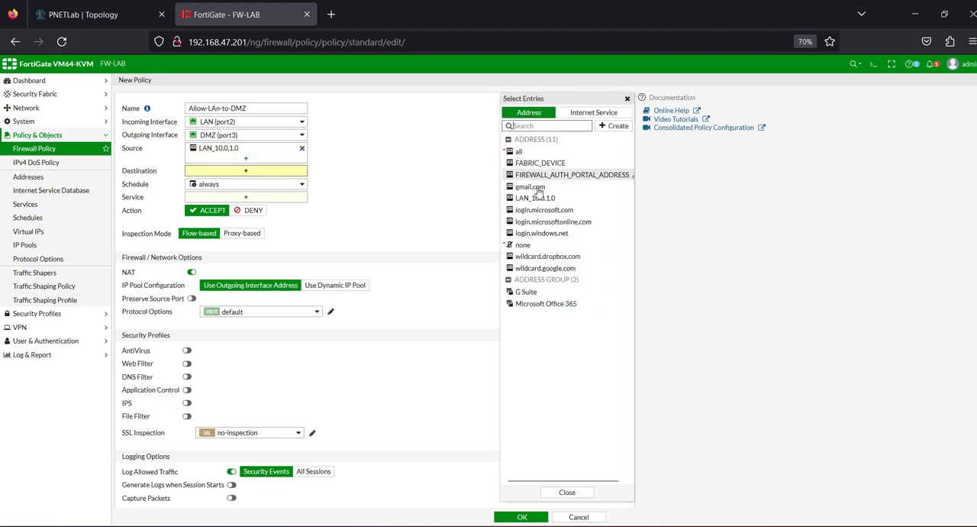
pyautogui.click(618, 126)
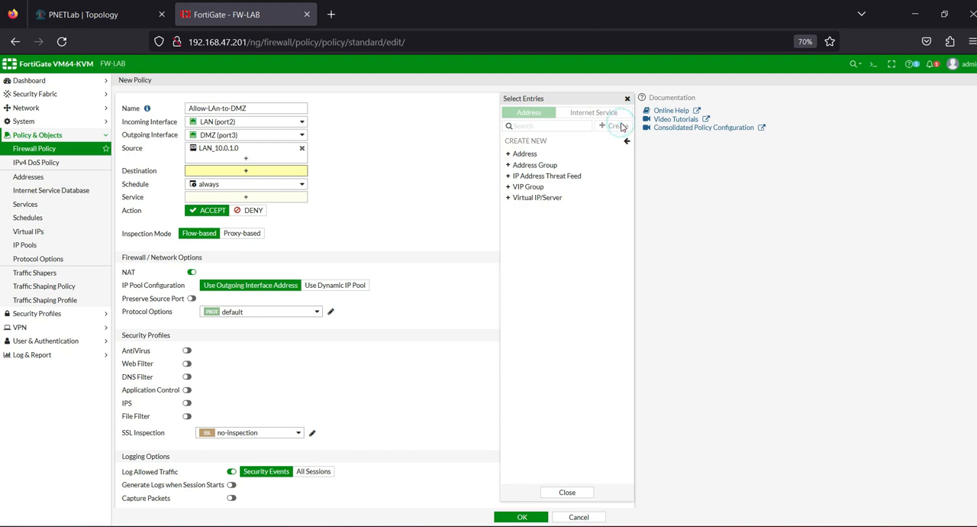
pyautogui.click(525, 153)
pyautogui.click(655, 103)
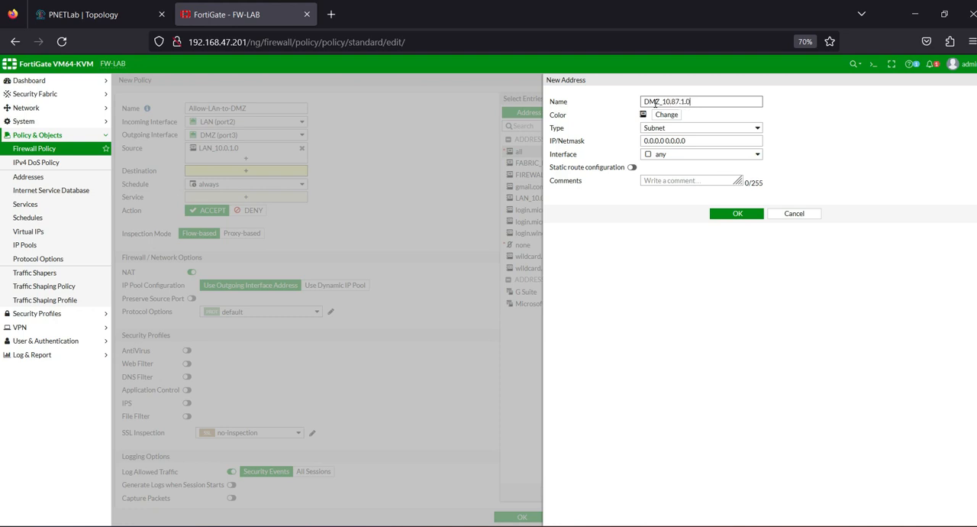
pyautogui.moveTo(662, 101); pyautogui.dragTo(701, 101)
pyautogui.hotkey('ctrl', 'c')
pyautogui.click(677, 139)
pyautogui.hotkey('ctrl', 'a')
pyautogui.hotkey('ctrl', 'v')
pyautogui.write('/')
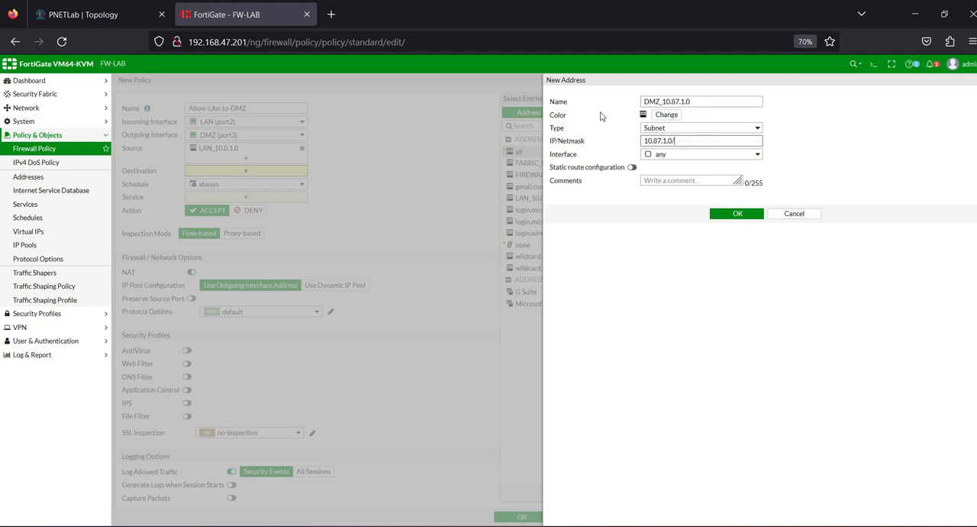
pyautogui.click(724, 217)
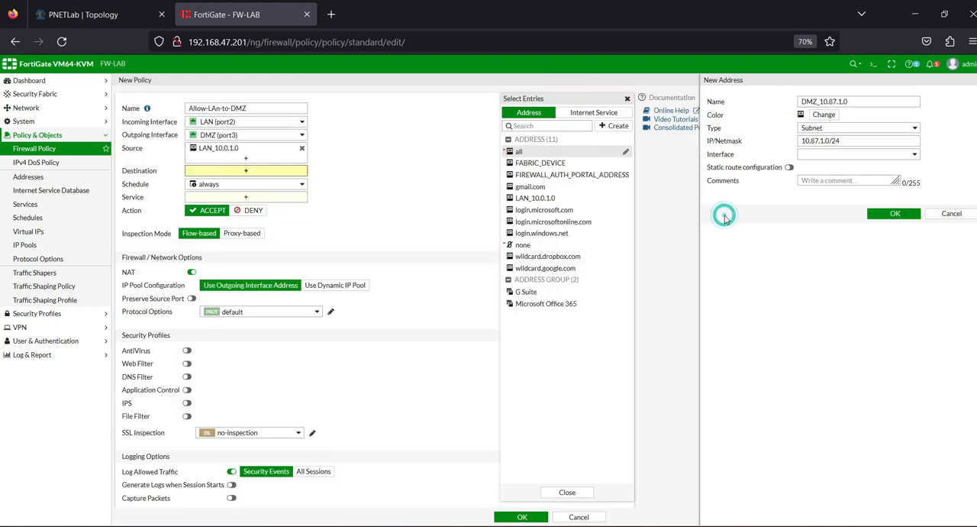
pyautogui.click(557, 163)
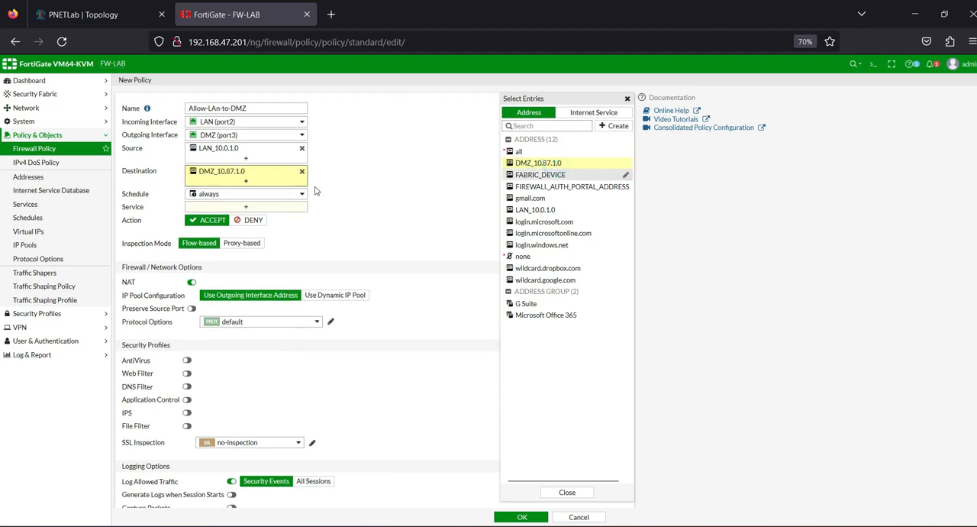
pyautogui.click(367, 200)
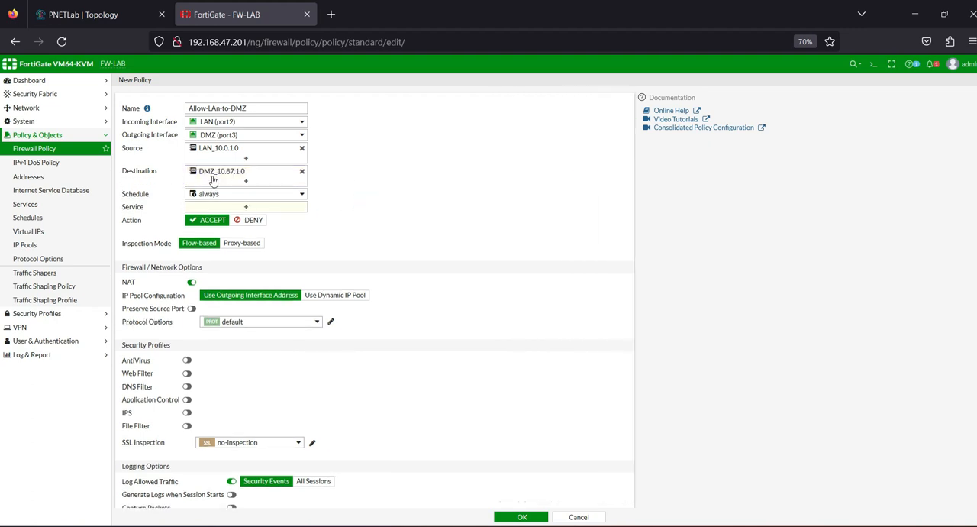
# Step: Allow the ALL service in the Allow-LAn-to-DMZ policy and disable NAT
pyautogui.moveTo(219, 176)
pyautogui.click(237, 207)
pyautogui.click(521, 148)
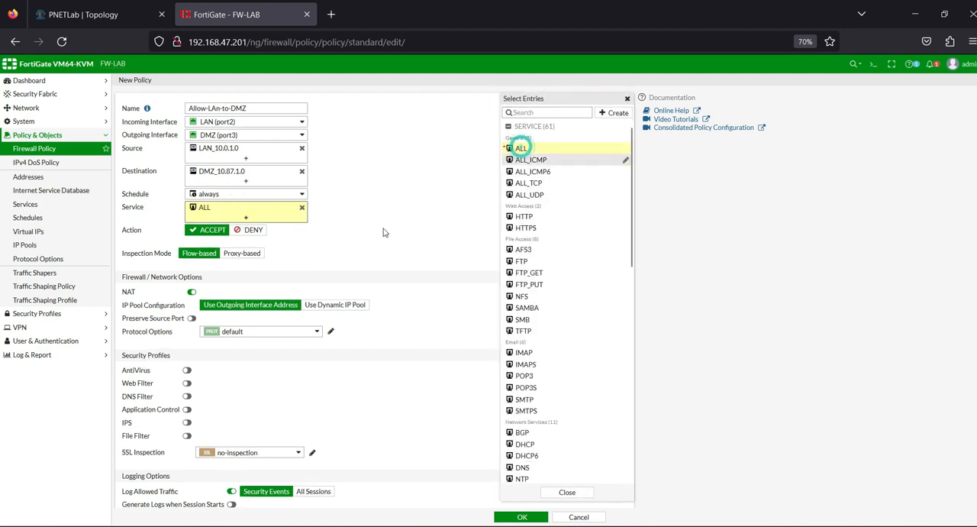
pyautogui.click(386, 233)
pyautogui.click(192, 292)
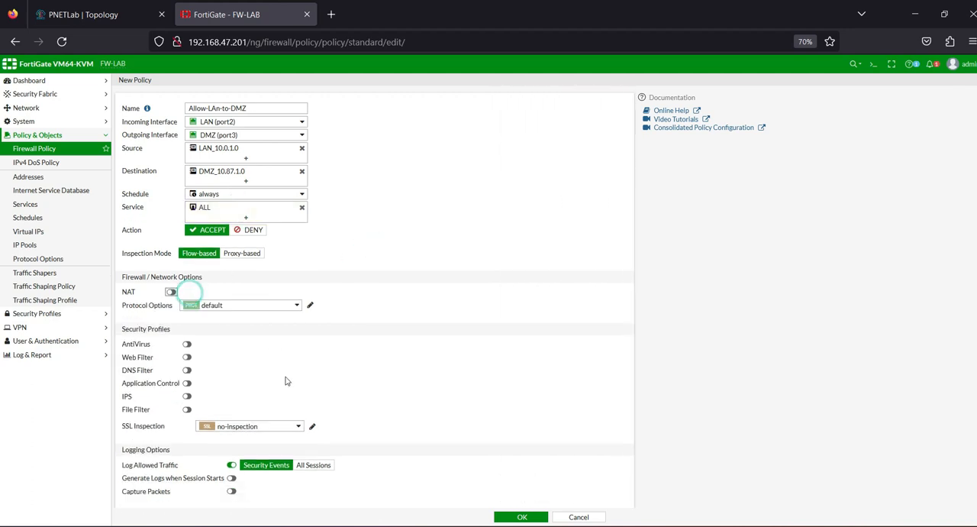
# Step: Save the Allow-LAn-to-DMZ policy with allowed-traffic logging on Security Events and move it above the lan-to-inet policy
pyautogui.scroll(-1, 301, 405)
pyautogui.click(306, 410)
pyautogui.click(275, 410)
pyautogui.scroll(1, 374, 392)
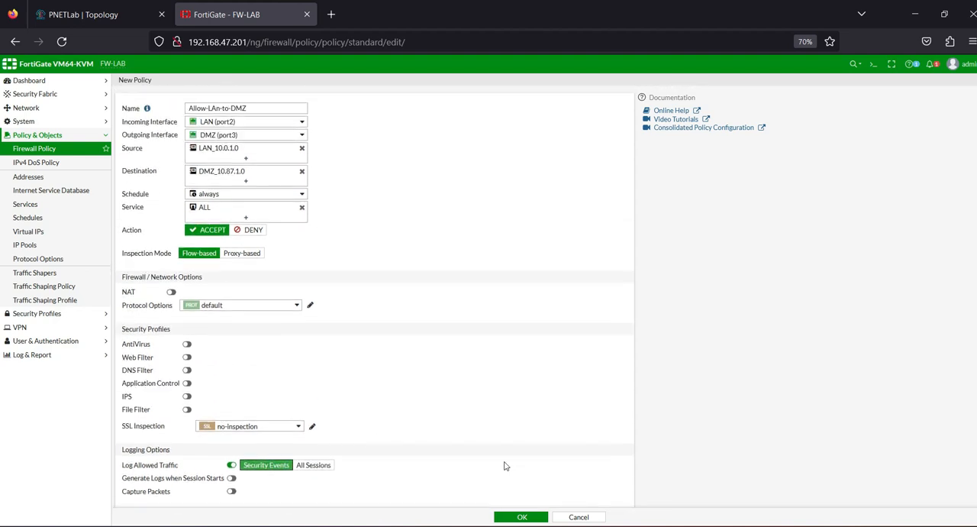
pyautogui.click(520, 517)
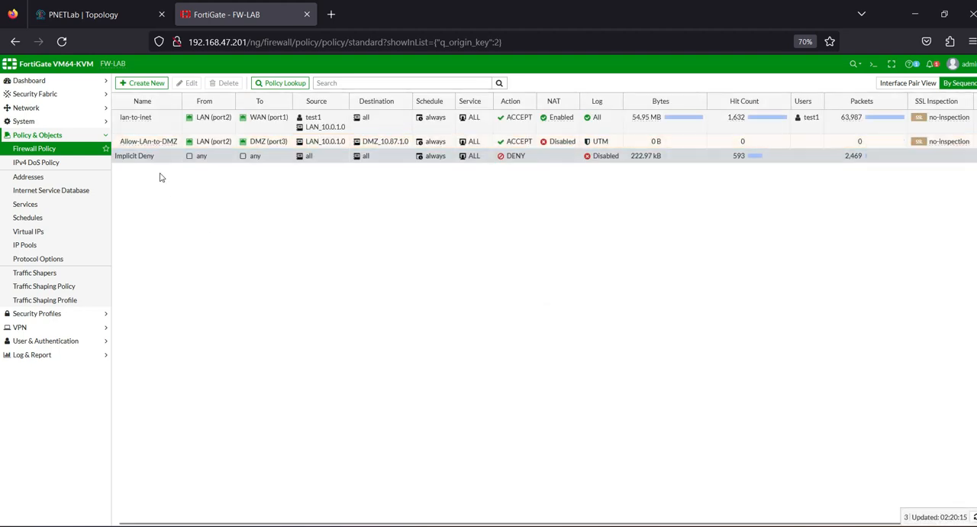
pyautogui.moveTo(120, 144); pyautogui.dragTo(126, 115)
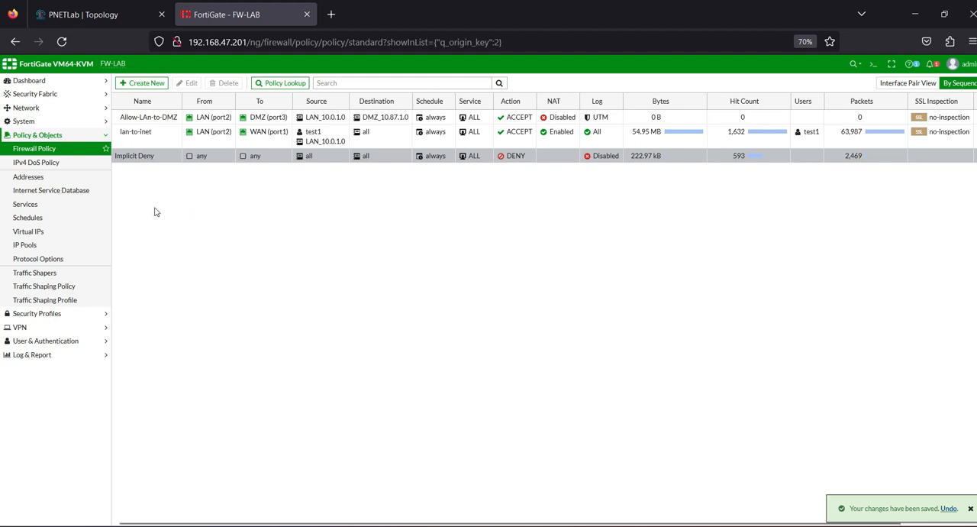
# Step: Review the lab topology in PNETLab and PowerPoint, and the users and groups in the Training unit on srvAD
pyautogui.click(107, 15)
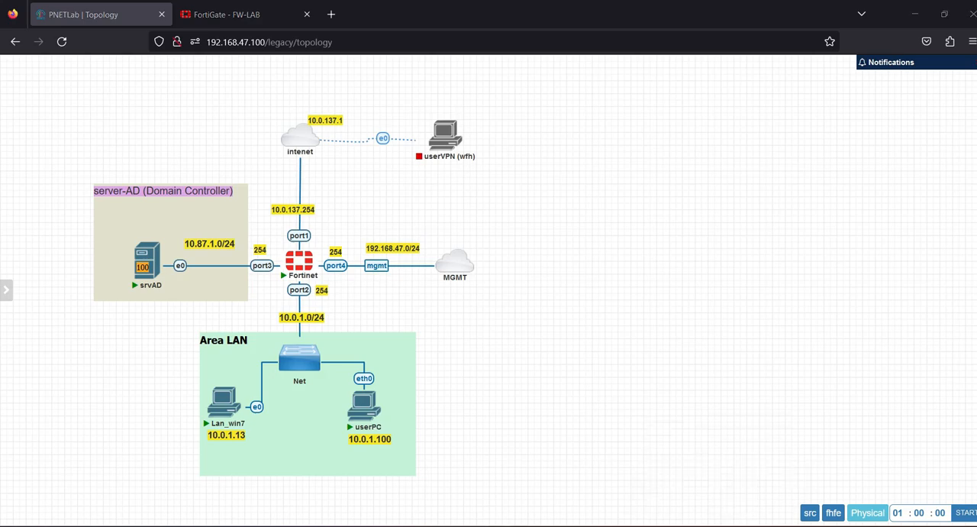
pyautogui.click(719, 526)
pyautogui.click(91, 329)
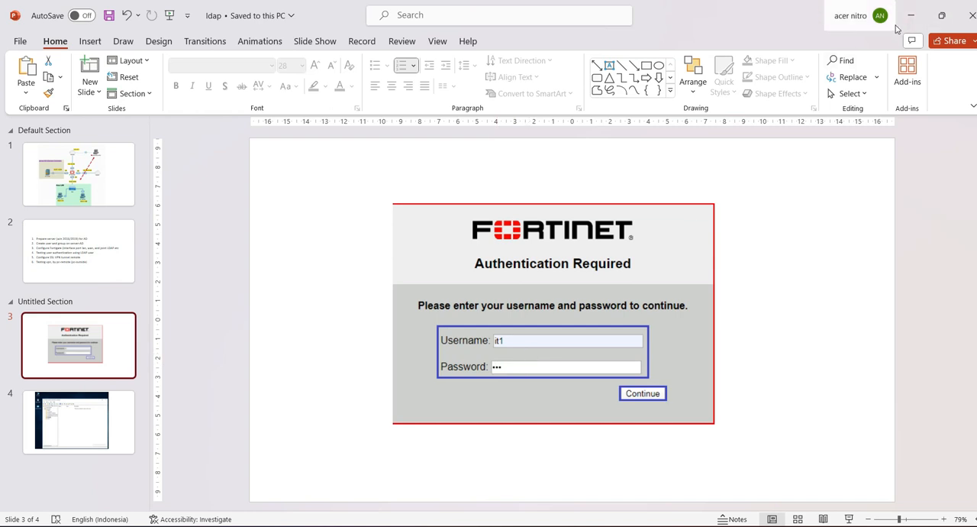
pyautogui.click(118, 179)
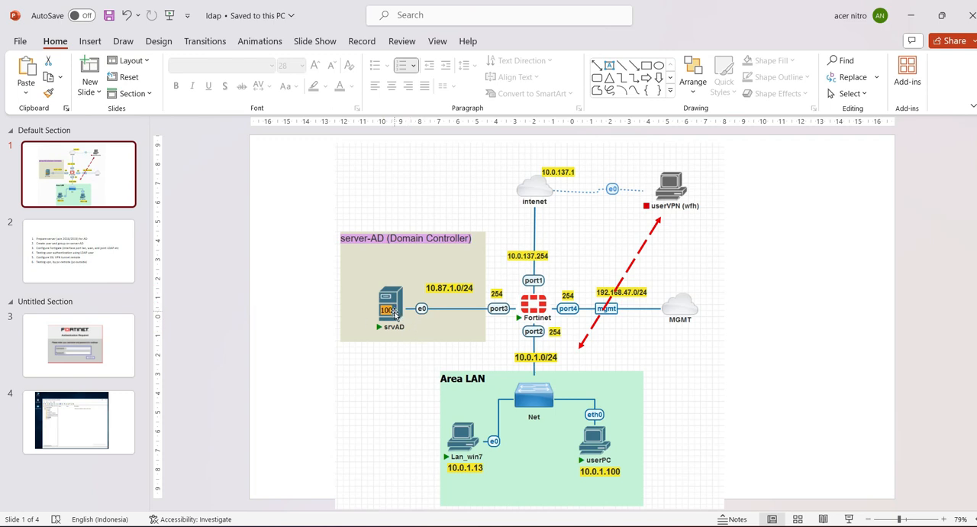
pyautogui.moveTo(694, 526)
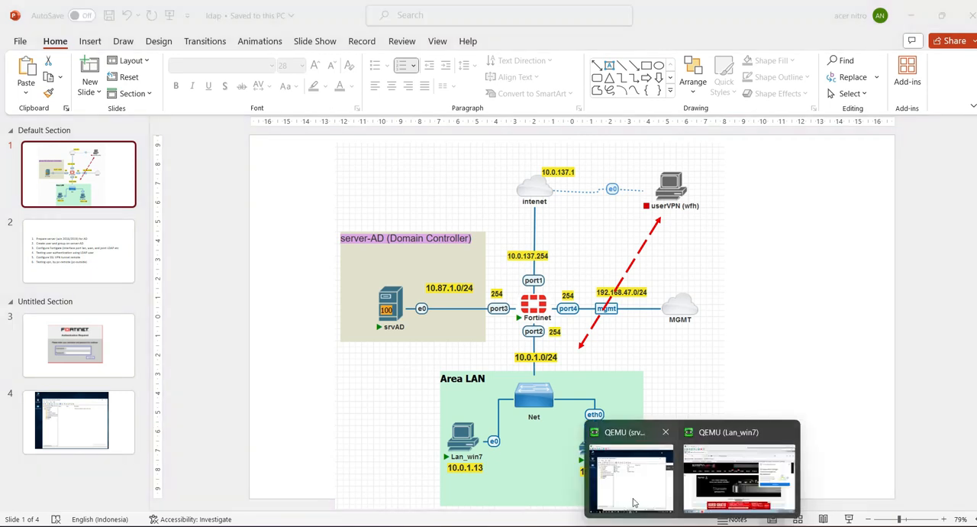
pyautogui.click(634, 469)
pyautogui.click(408, 206)
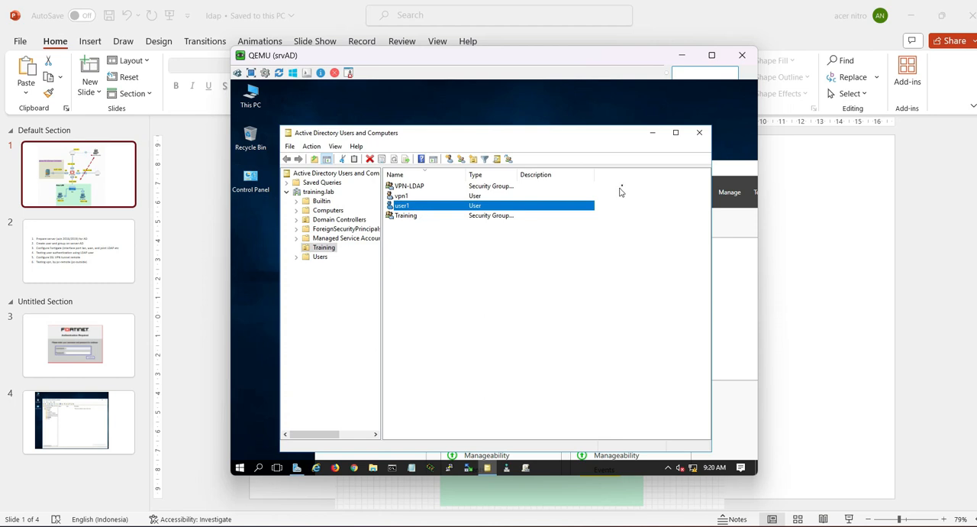
pyautogui.click(682, 55)
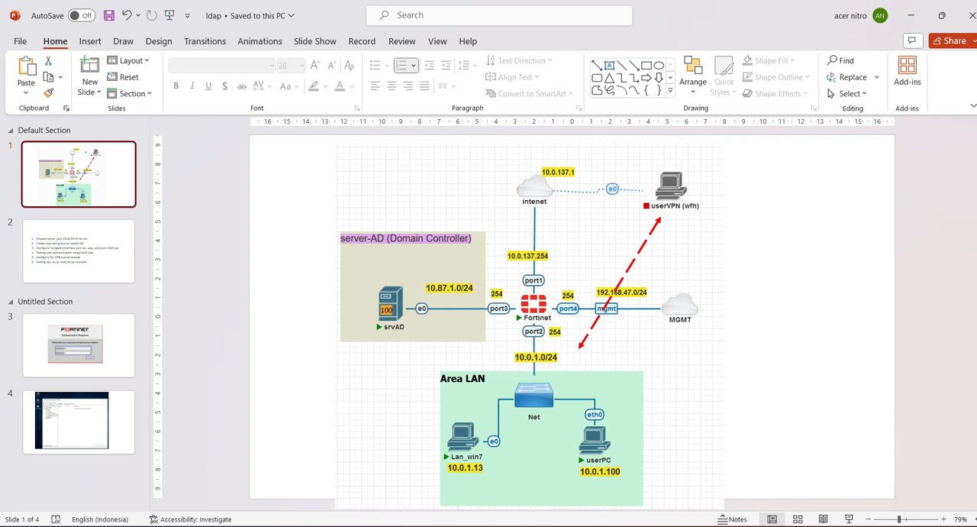
# Step: Switch back to FortiGate, replace the test1 source user in the lan-to-inet policy with the Training-LDAP group and save the policy
pyautogui.hotkey('alt', 'Tab')
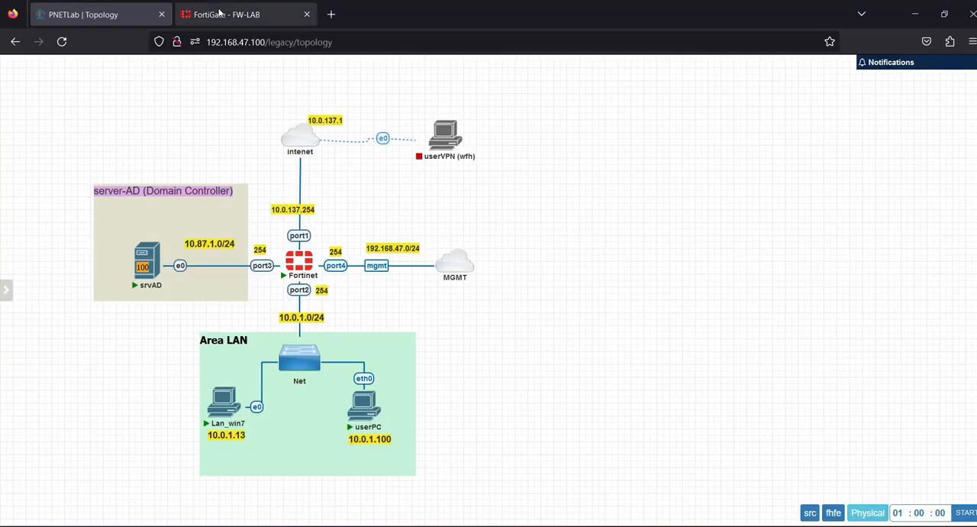
pyautogui.click(220, 13)
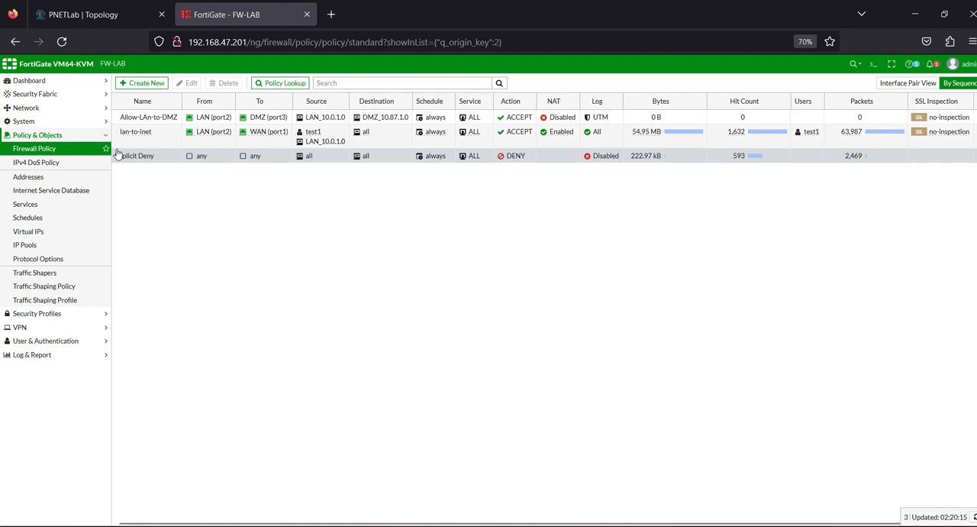
pyautogui.click(137, 136)
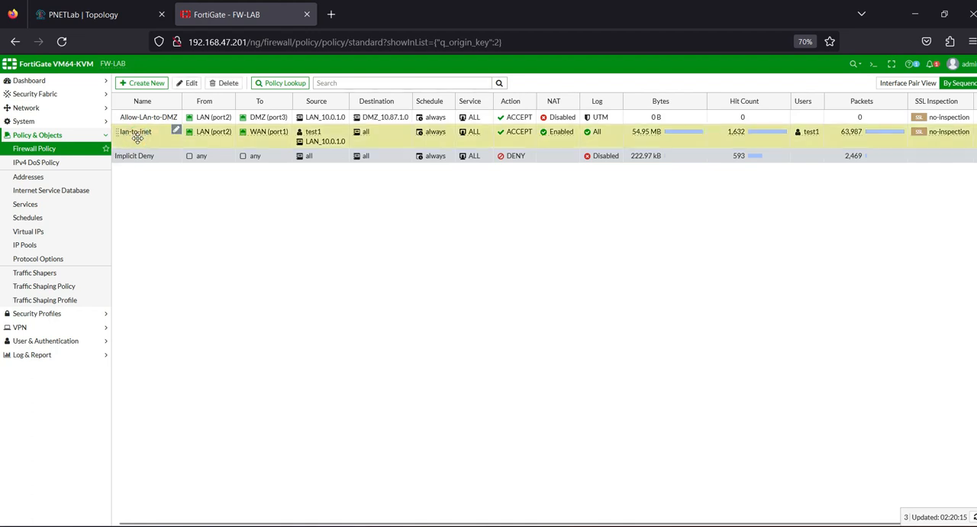
pyautogui.doubleClick(137, 138)
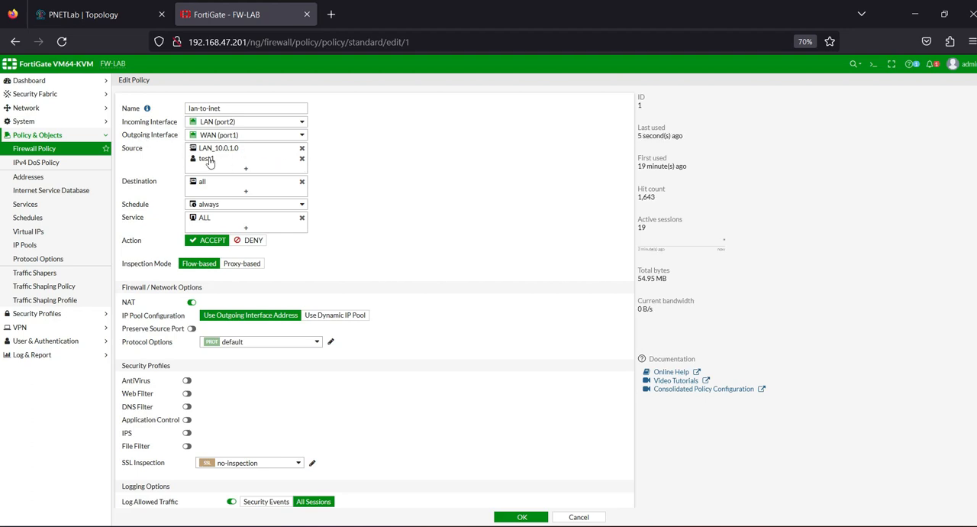
pyautogui.moveTo(210, 161)
pyautogui.click(301, 159)
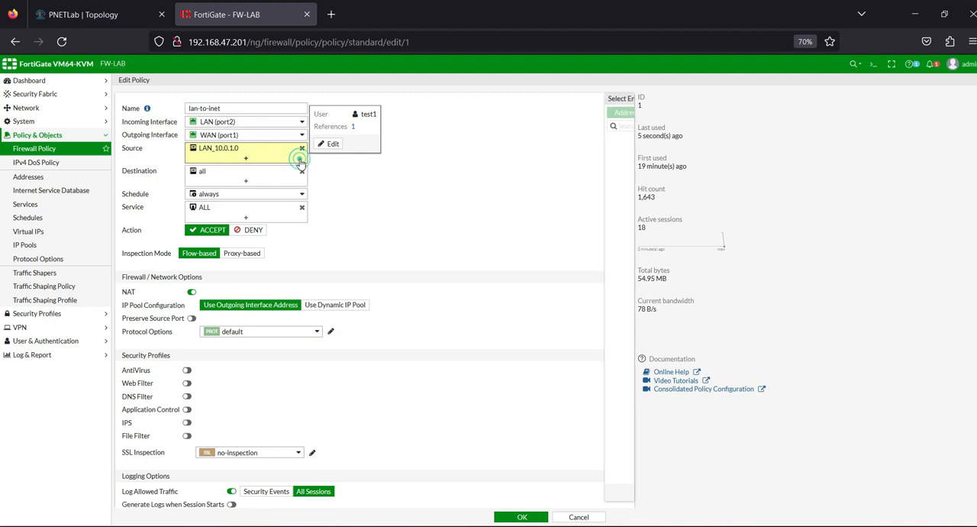
pyautogui.click(558, 113)
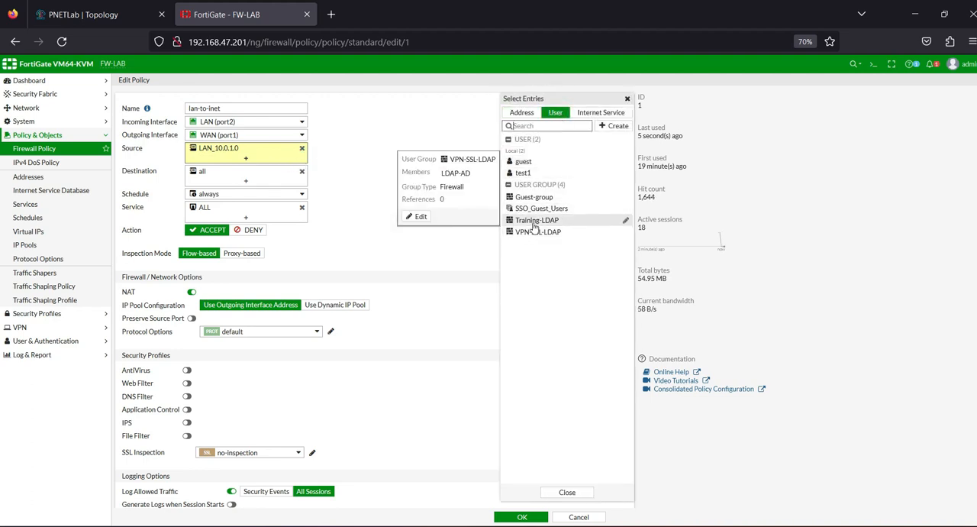
pyautogui.click(534, 222)
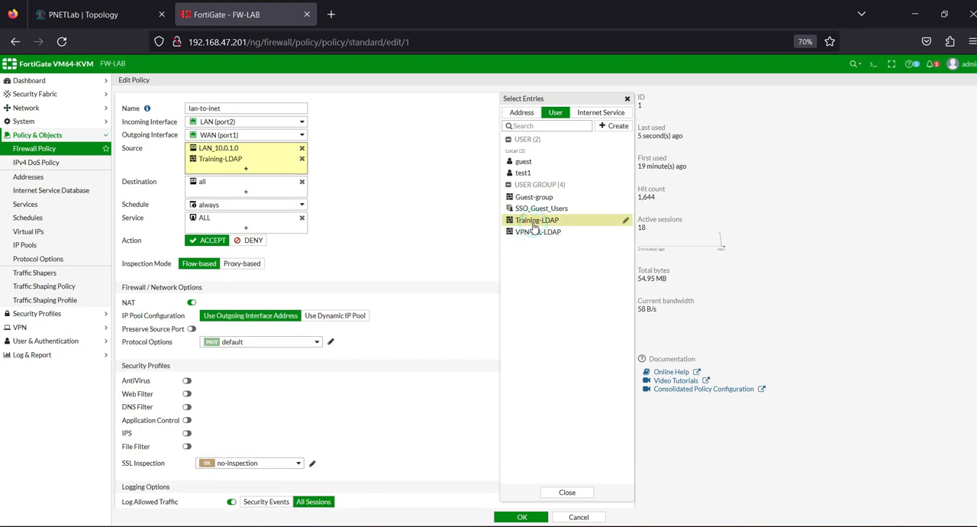
pyautogui.click(426, 216)
pyautogui.scroll(-3, 457, 361)
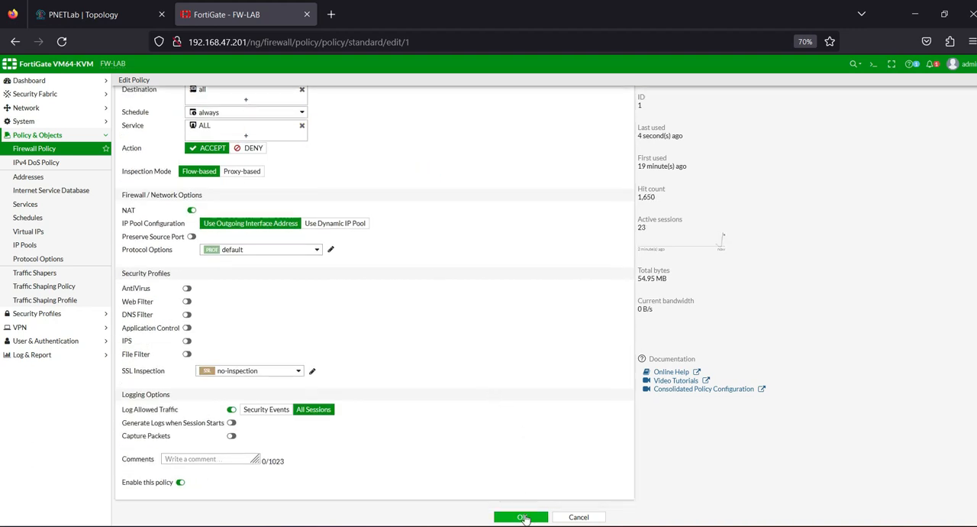
pyautogui.click(522, 517)
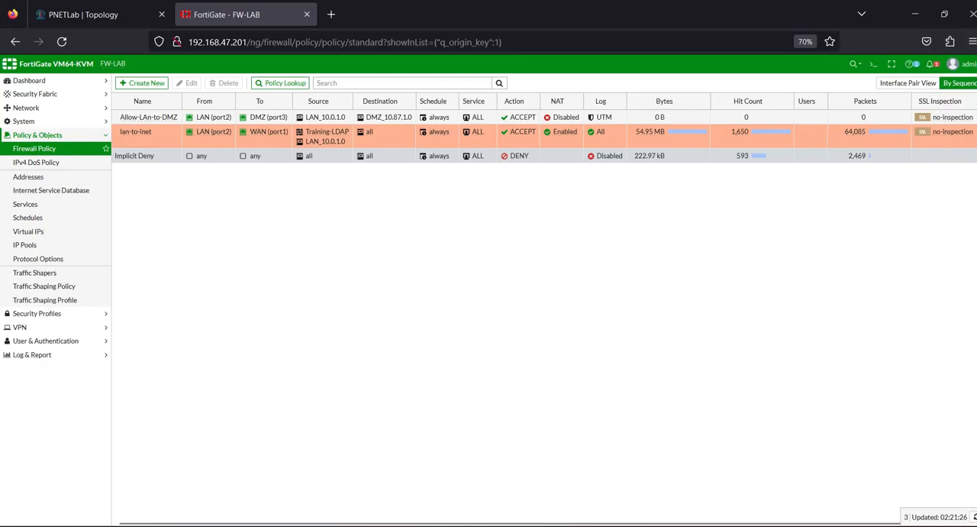
# Step: Switch to the Lan_win7 machine, clear the recent browsing history in Firefox and close the browser
pyautogui.moveTo(692, 526)
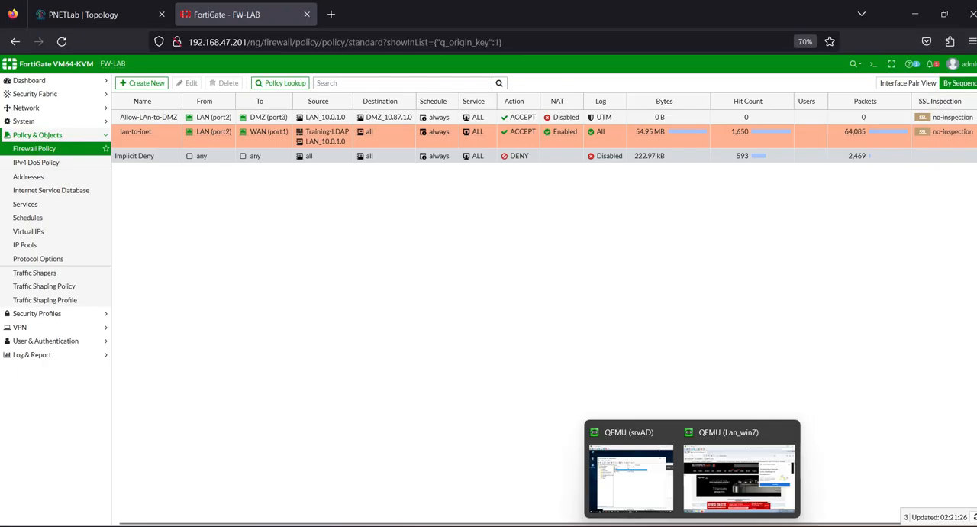
pyautogui.click(739, 473)
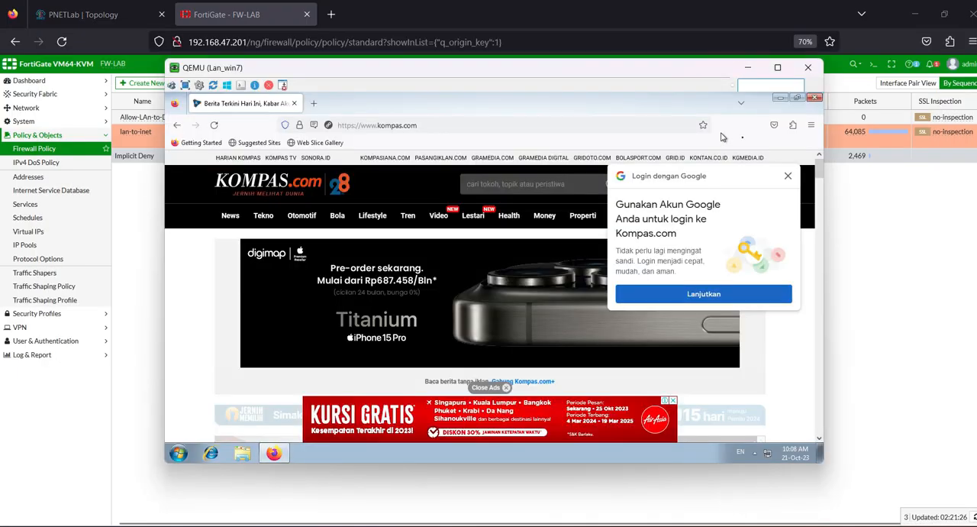
pyautogui.click(810, 125)
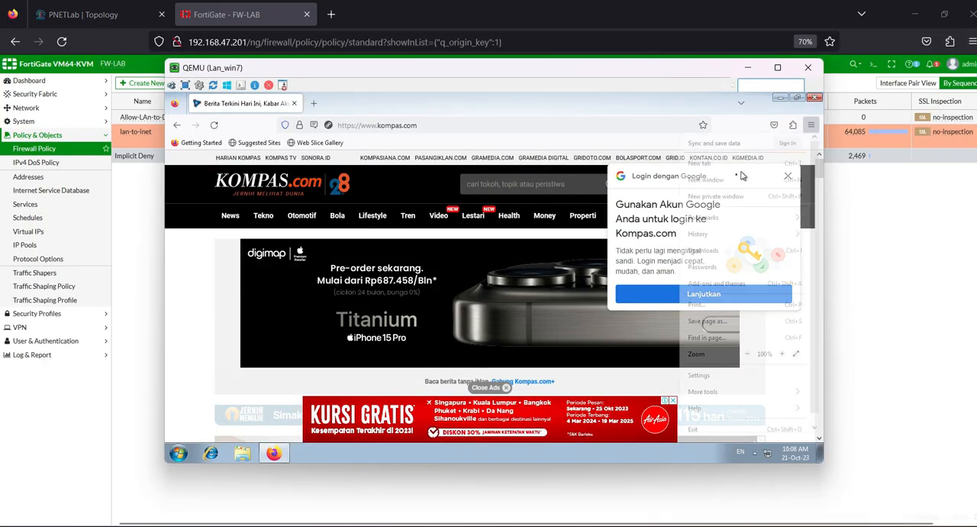
pyautogui.click(719, 234)
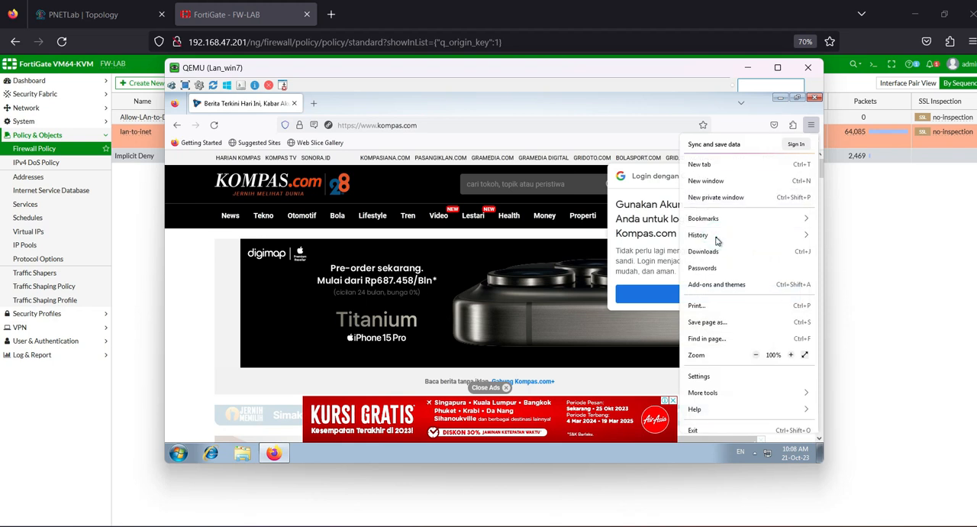
pyautogui.click(720, 239)
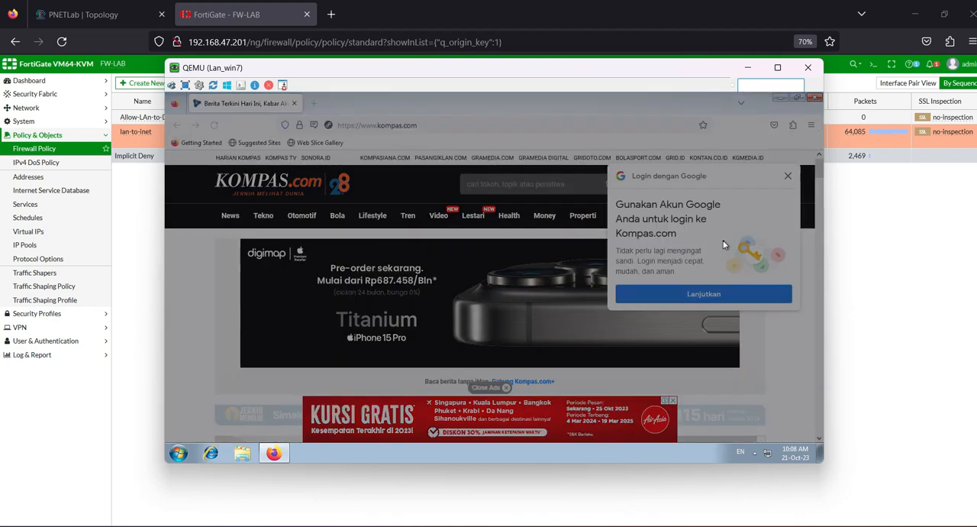
pyautogui.click(529, 359)
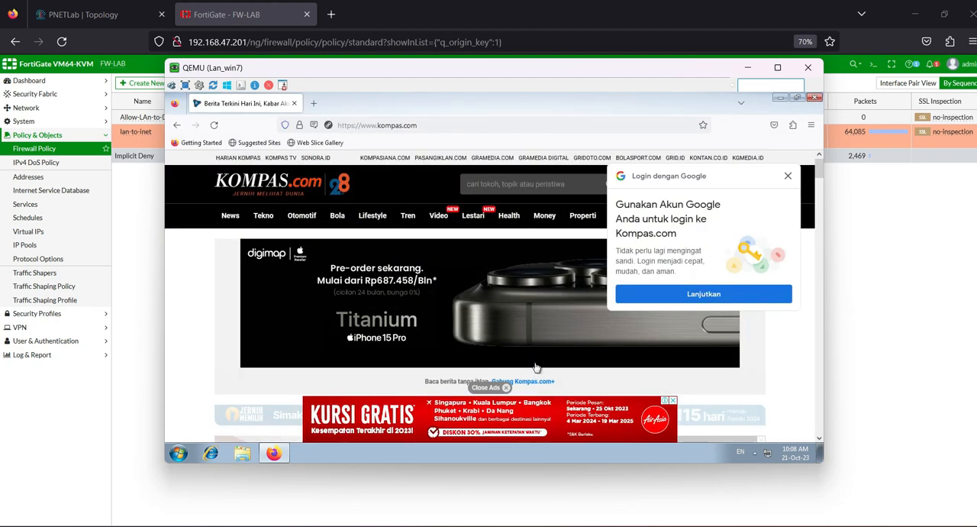
pyautogui.click(816, 97)
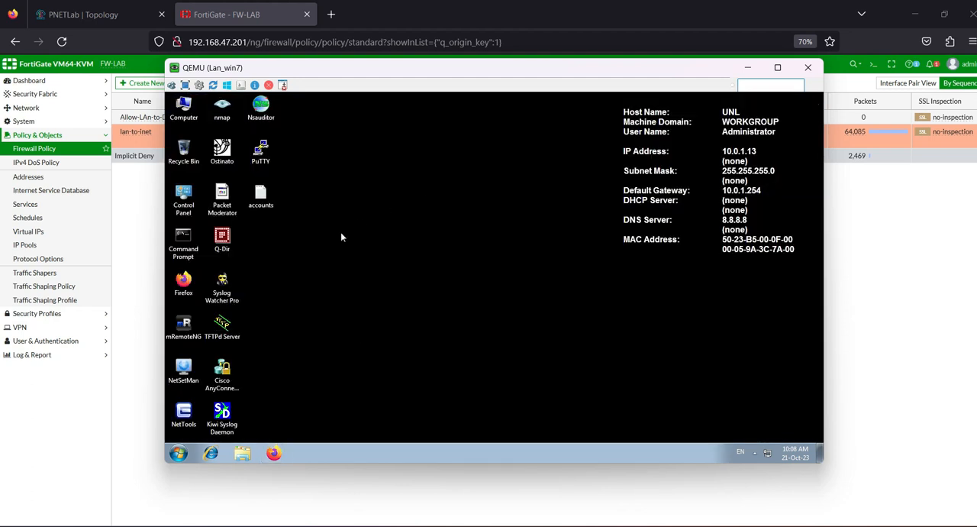
# Step: Reopen Firefox on Lan_win7 and browse to kompas.com
pyautogui.click(275, 454)
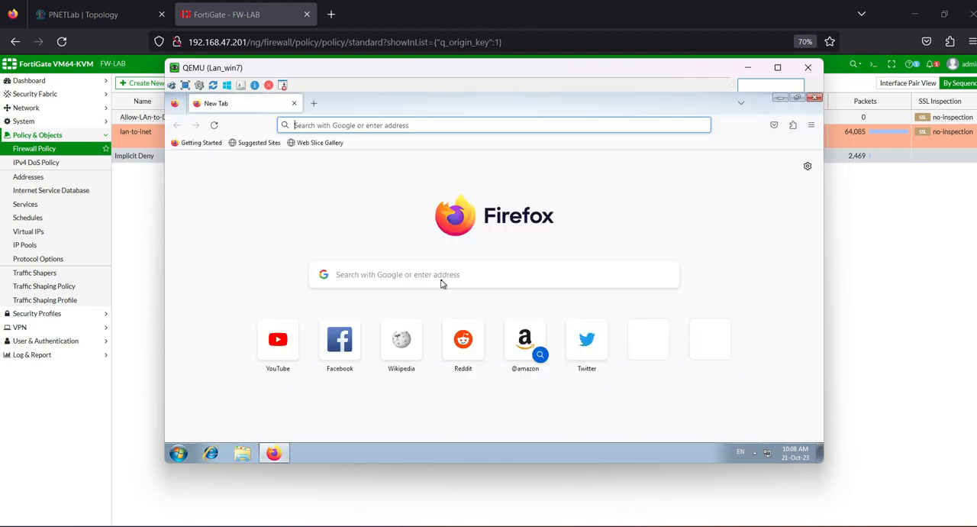
pyautogui.write('kompas.com')
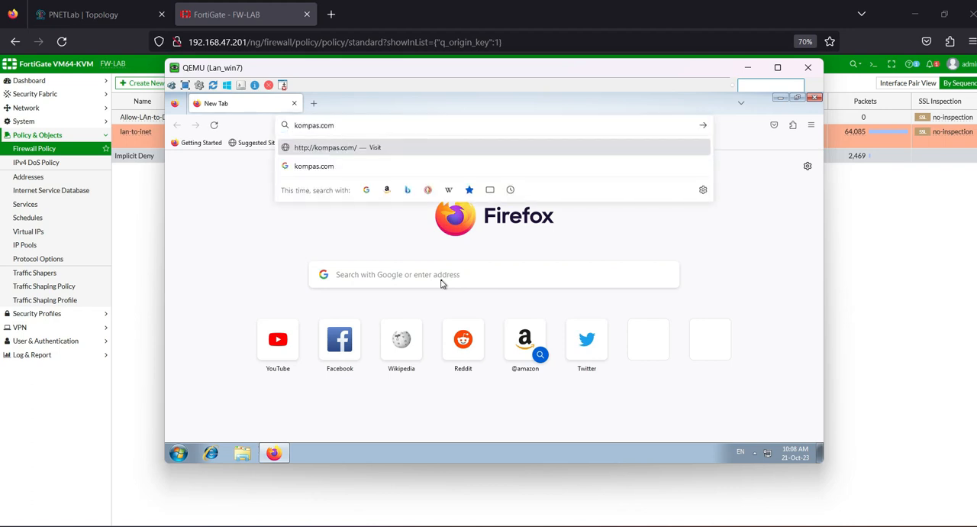
pyautogui.press('Return')
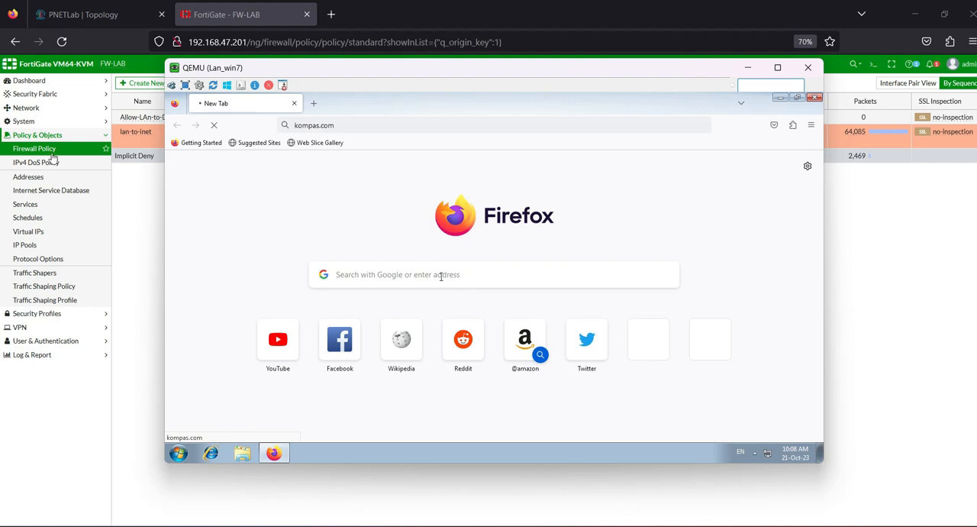
# Step: Deauthenticate the firewall user test1 from the Firewall Users monitor on the FortiGate status dashboard
pyautogui.click(148, 192)
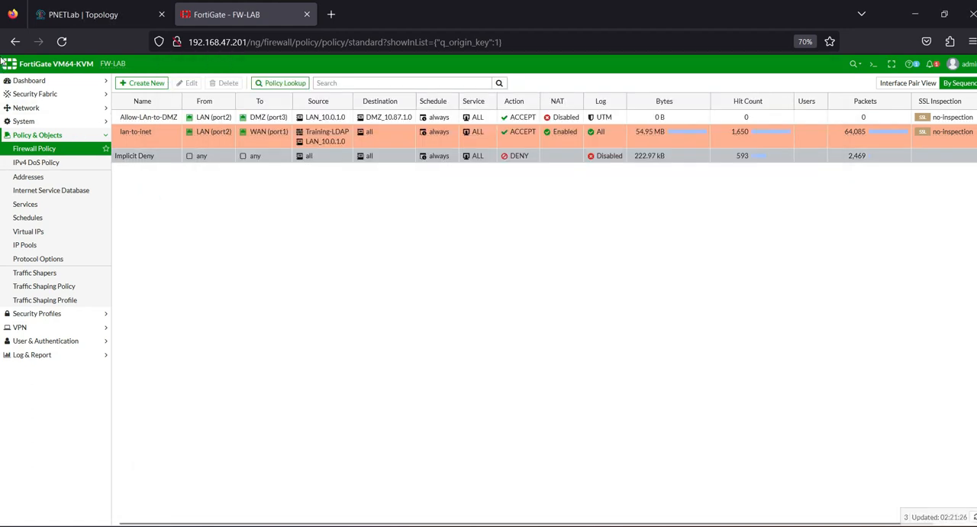
pyautogui.click(39, 83)
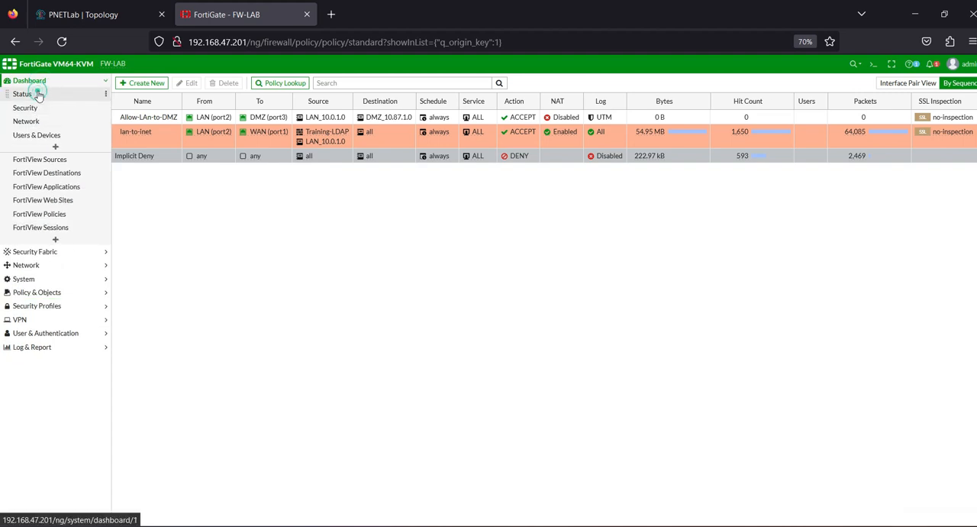
pyautogui.click(37, 94)
pyautogui.scroll(-2, 255, 374)
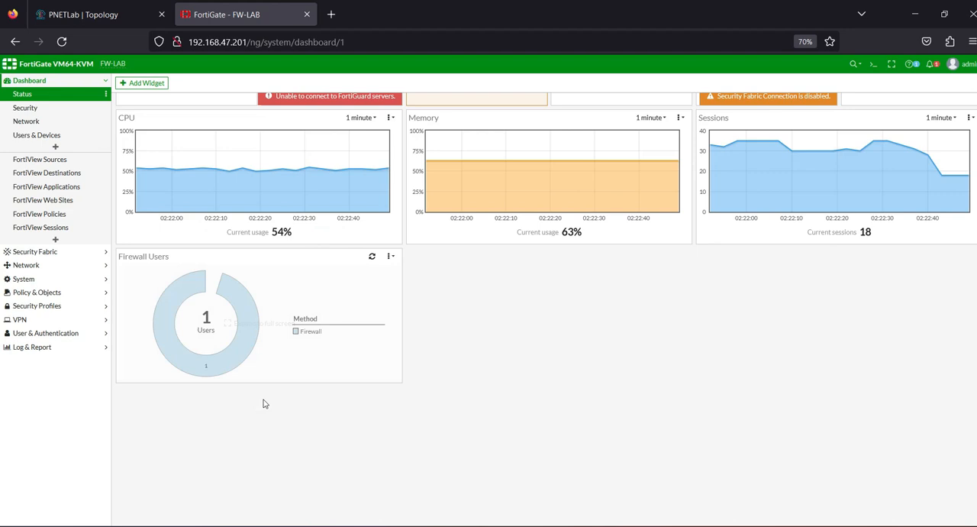
pyautogui.click(262, 315)
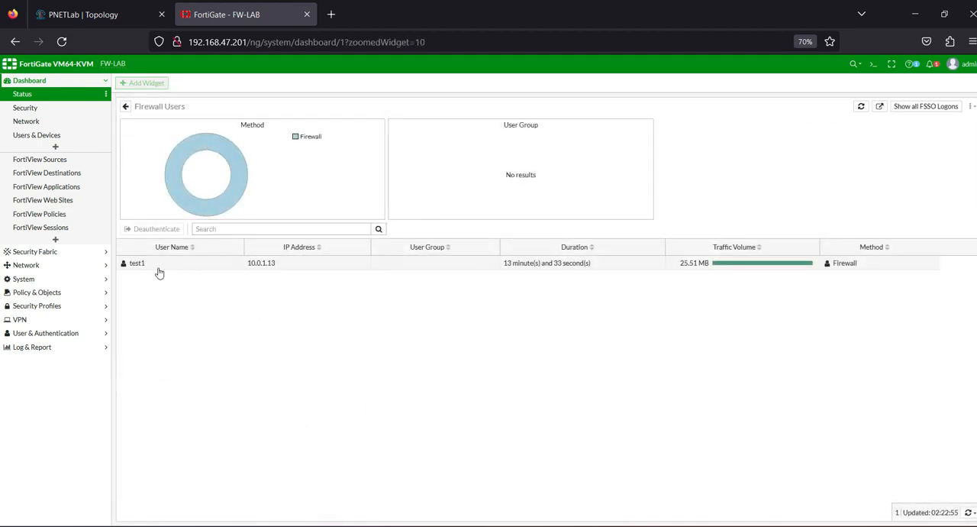
pyautogui.click(156, 267)
pyautogui.click(148, 229)
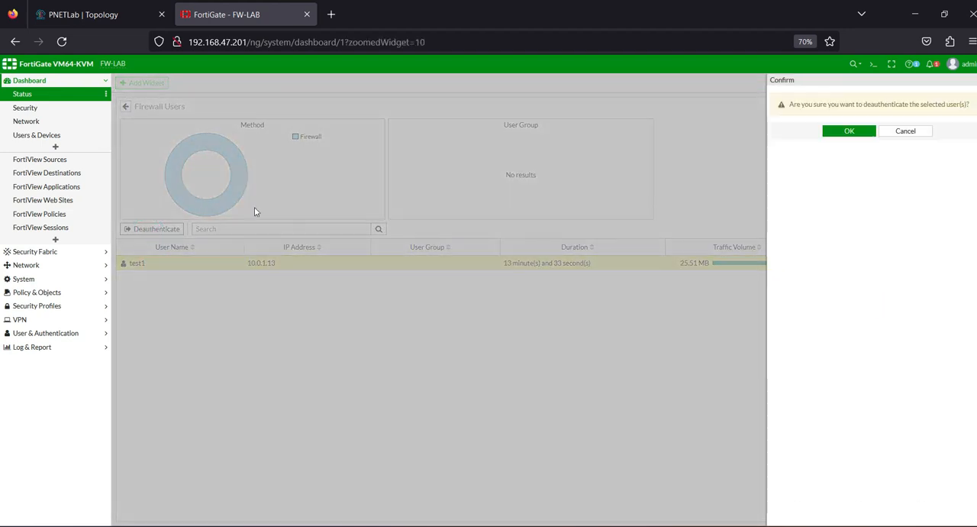
pyautogui.click(848, 130)
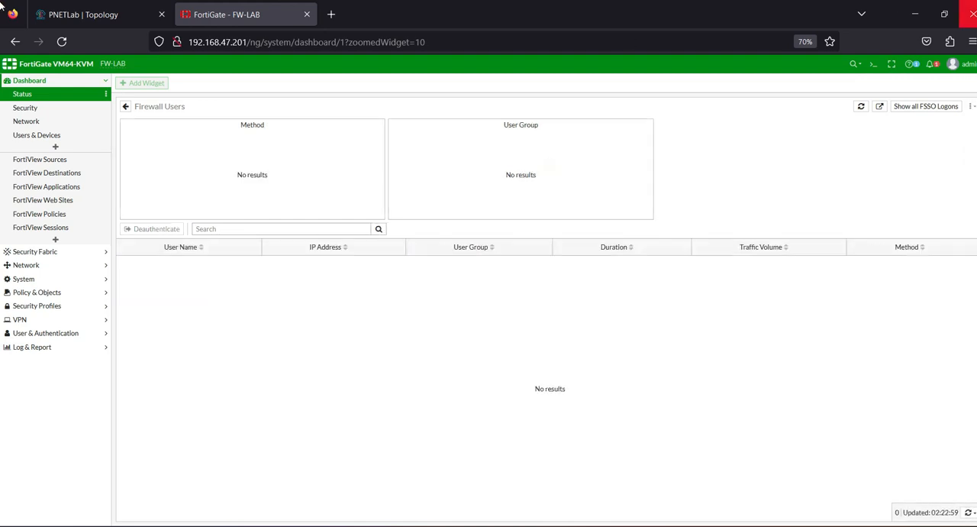
# Step: Return to Firefox on Lan_win7 and bring up the firewall authentication page for the kompas.com request
pyautogui.moveTo(710, 521)
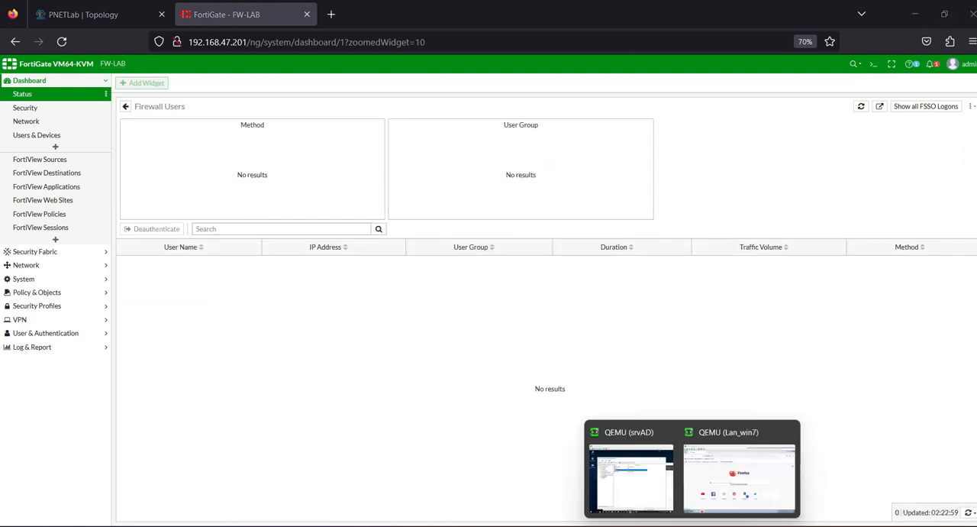
pyautogui.click(742, 496)
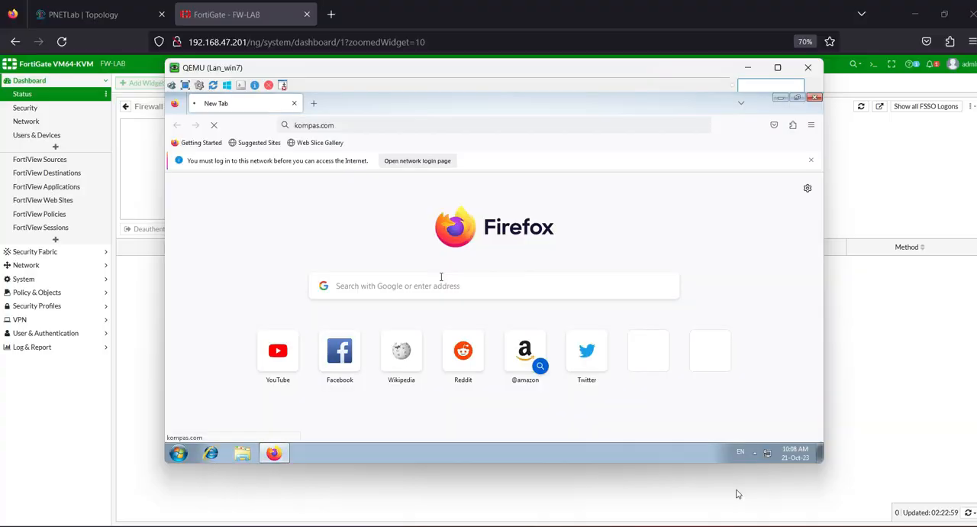
pyautogui.click(522, 125)
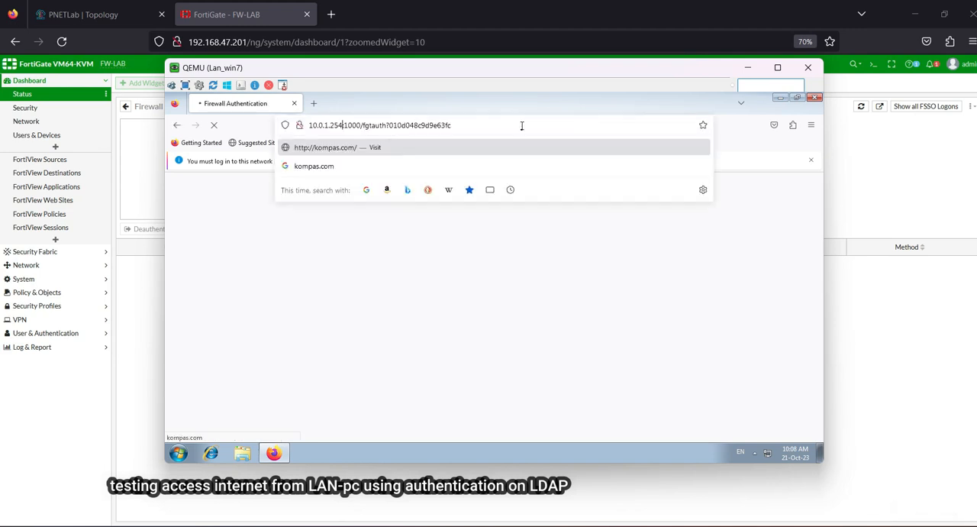
pyautogui.click(288, 280)
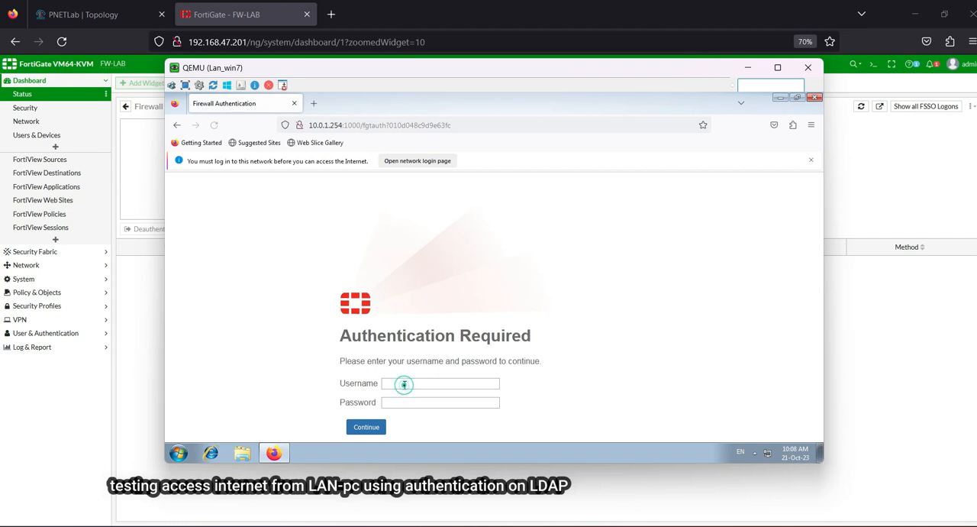
# Step: Check the user accounts in the Training organizational unit on srvAD and return to the Lan_win7 authentication page
pyautogui.click(405, 384)
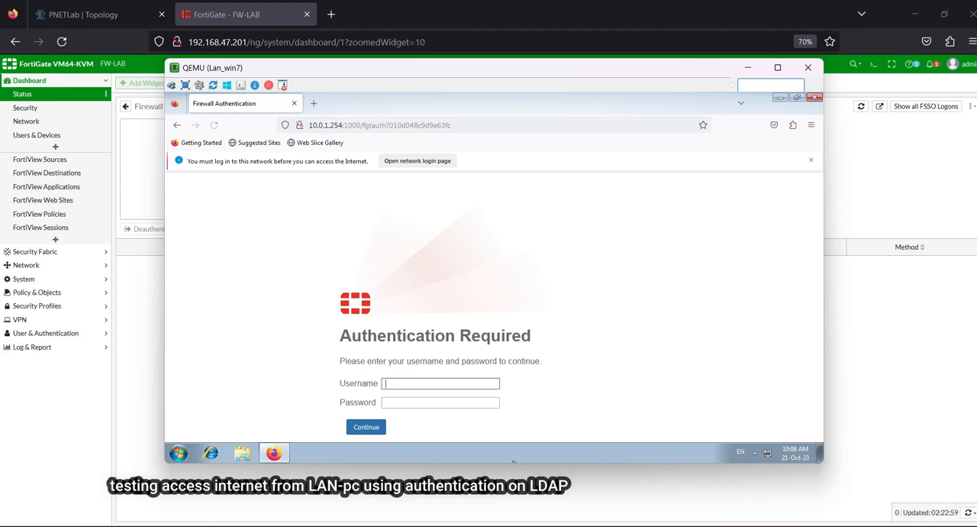
pyautogui.moveTo(691, 524)
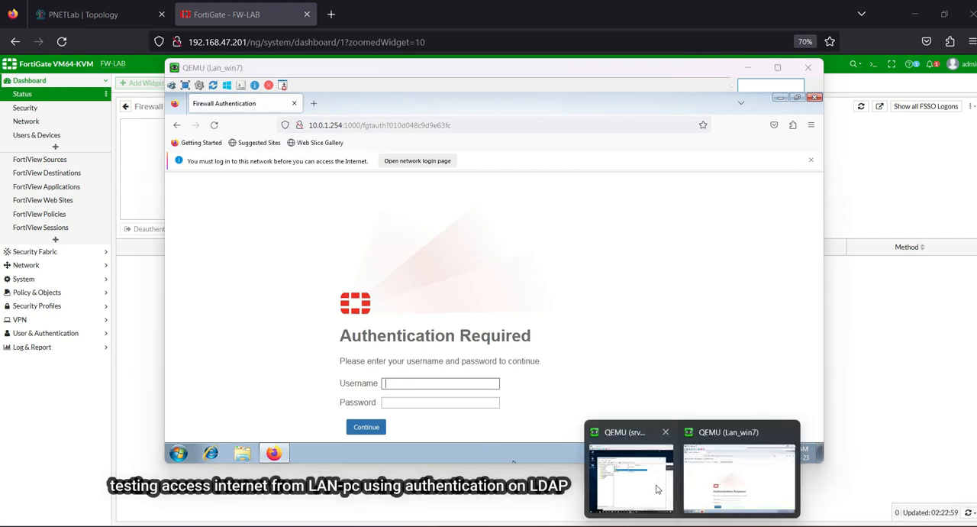
pyautogui.click(632, 458)
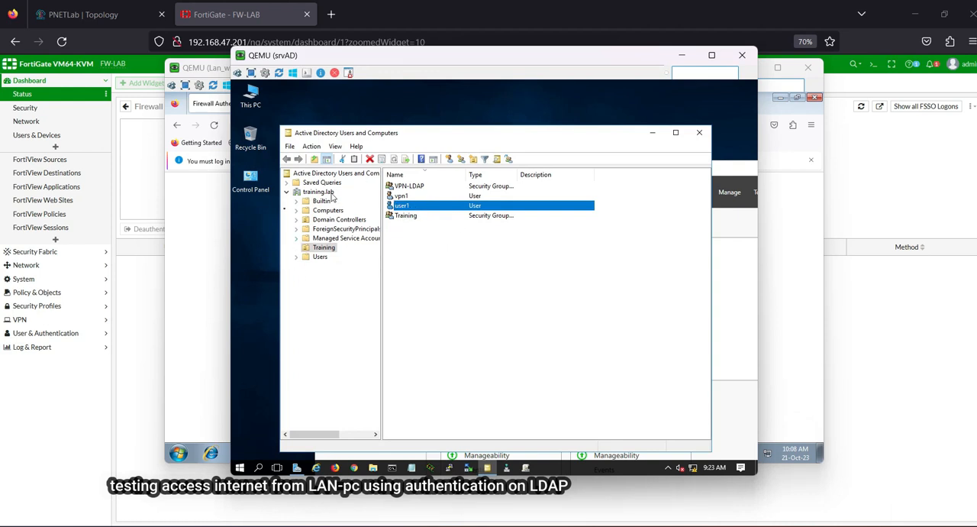
pyautogui.click(207, 232)
# Step: Sign in to the firewall authentication page as user1 with the account password and decline saving the login in Firefox
pyautogui.click(422, 383)
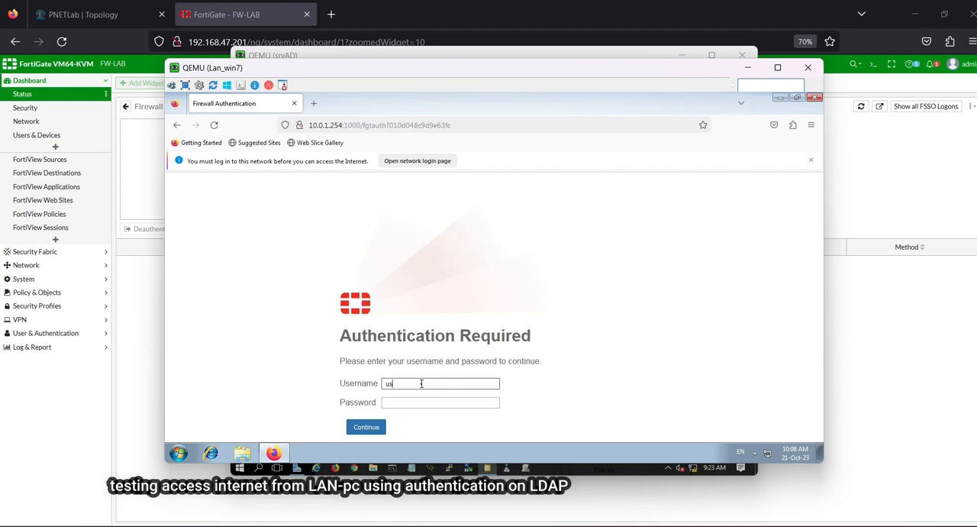
pyautogui.write('user1')
pyautogui.press('Tab')
pyautogui.write('••')
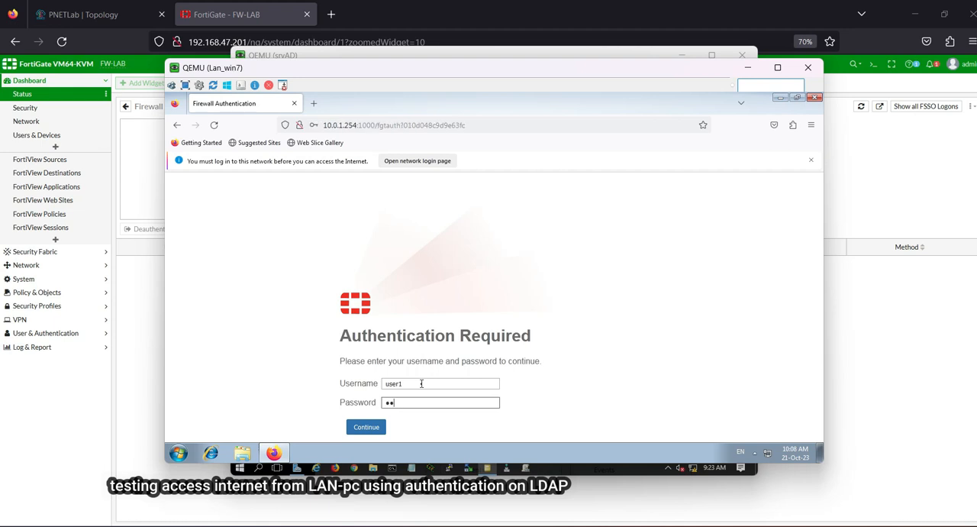
pyautogui.write('•')
pyautogui.press('Return')
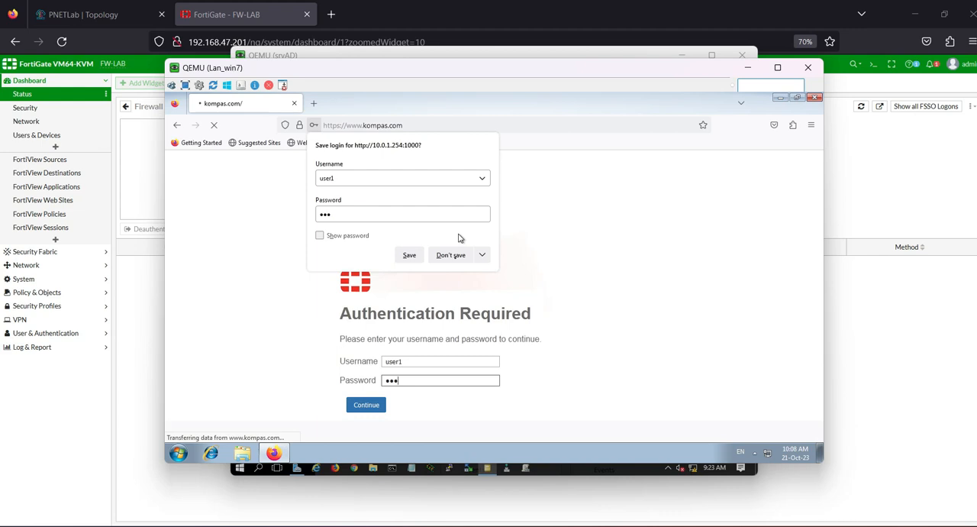
pyautogui.click(453, 256)
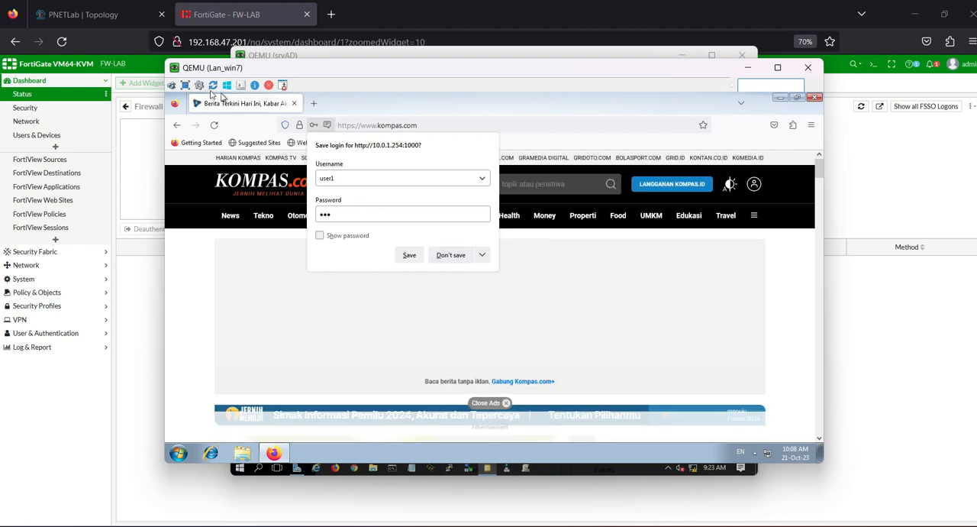
# Step: Open the Firewall Users monitor from the FortiGate status dashboard and inspect the user group of the user1 session
pyautogui.click(96, 14)
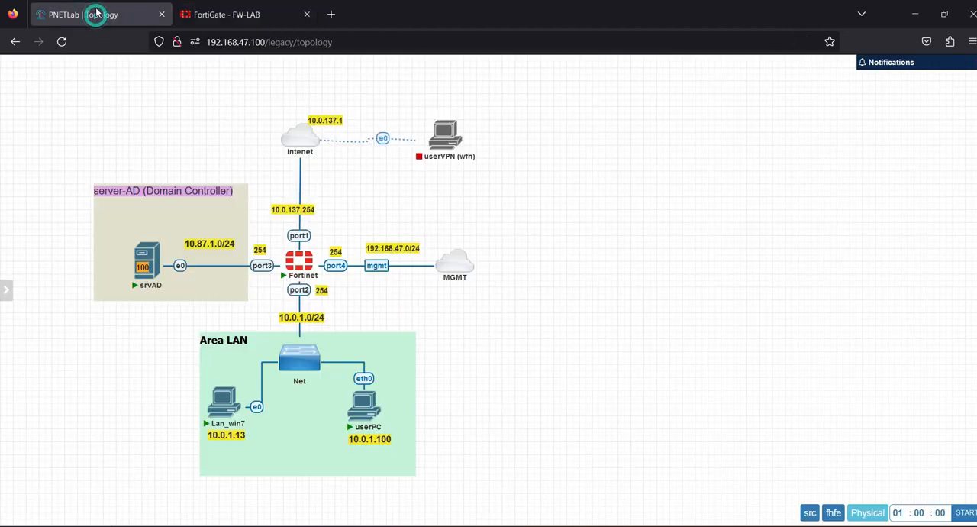
pyautogui.click(252, 14)
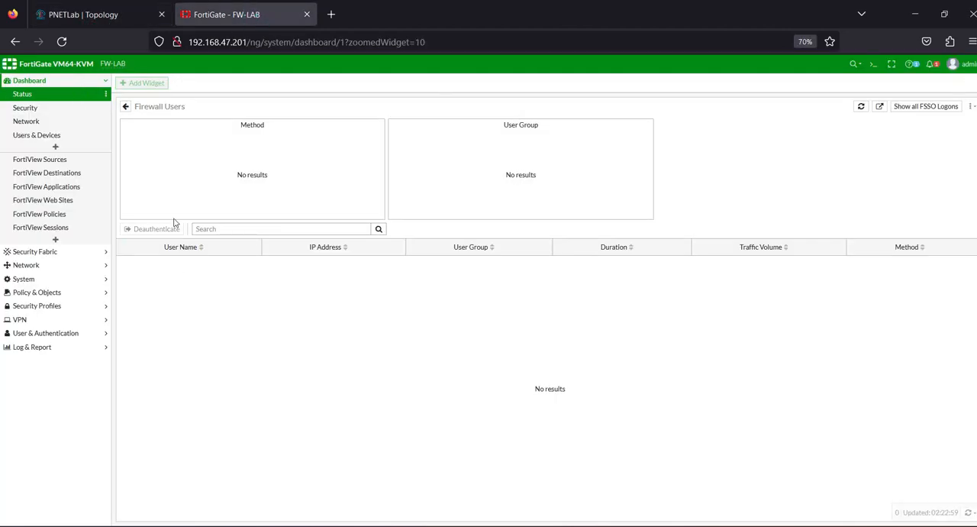
pyautogui.click(42, 93)
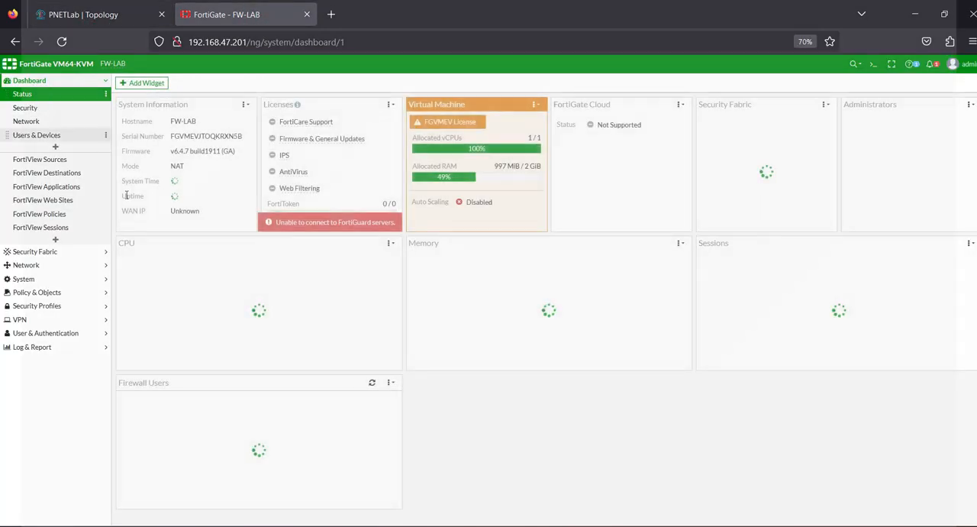
pyautogui.scroll(-2, 220, 388)
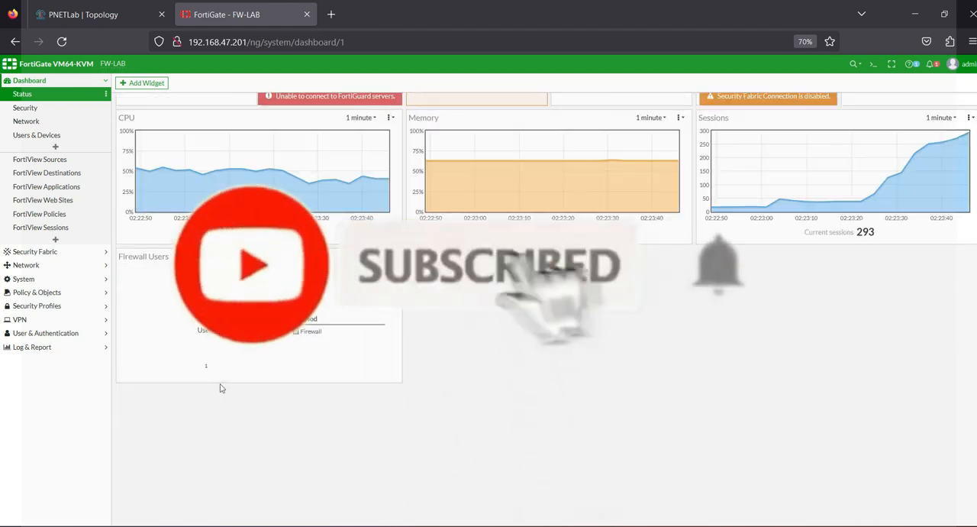
pyautogui.click(218, 326)
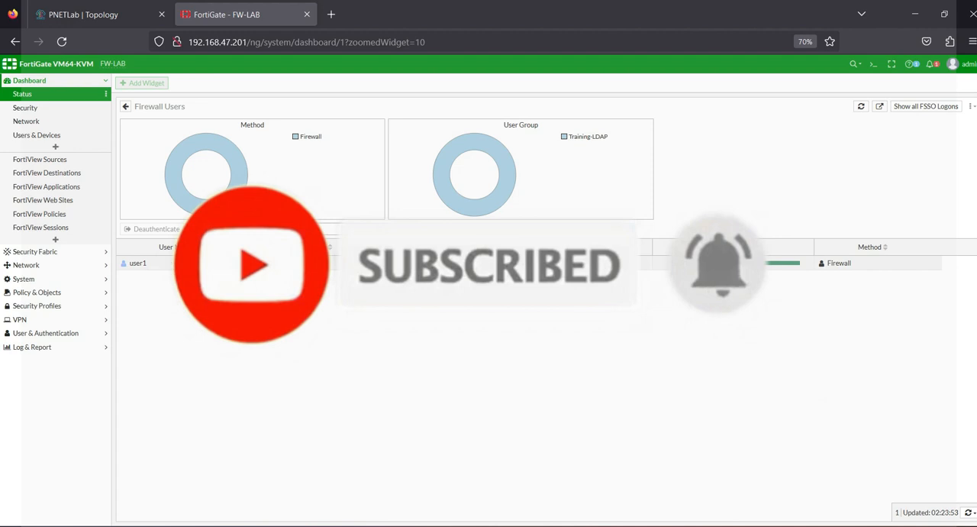
pyautogui.moveTo(417, 271)
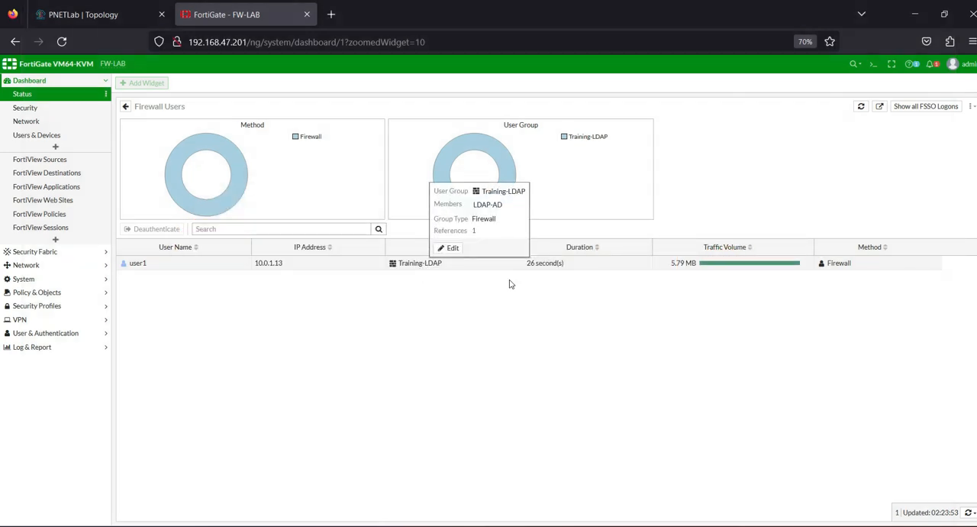
# Step: Examine the FortiGate forward traffic log for sessions from user1, glance at the PowerPoint topology slide and return to the log
pyautogui.click(38, 347)
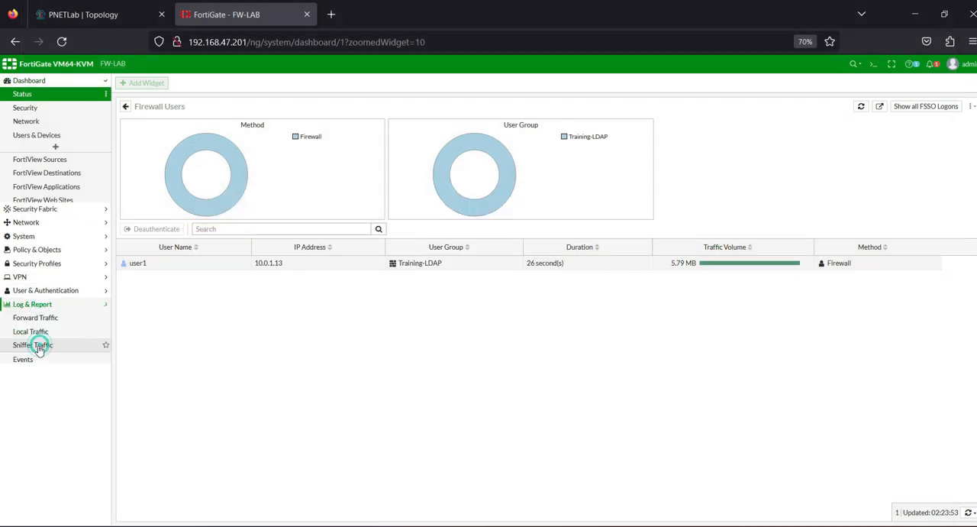
pyautogui.click(34, 204)
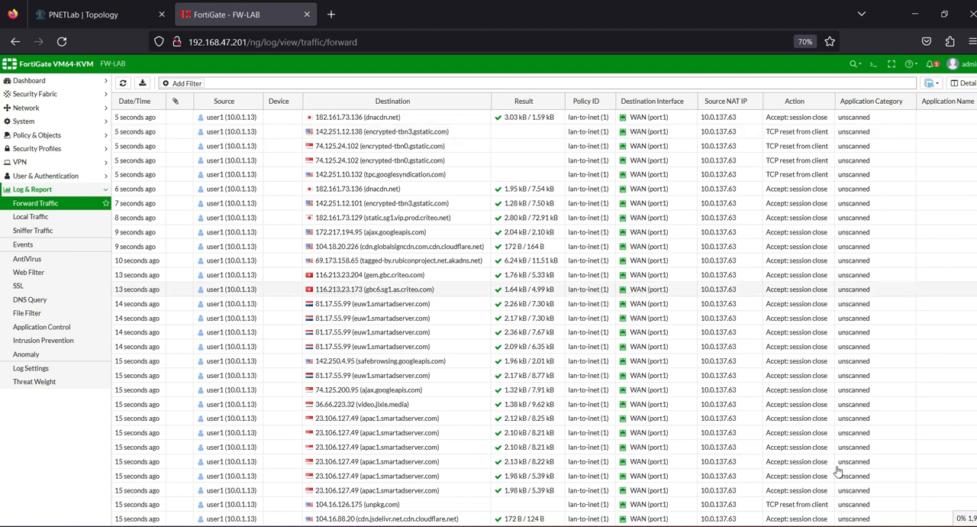
pyautogui.click(721, 526)
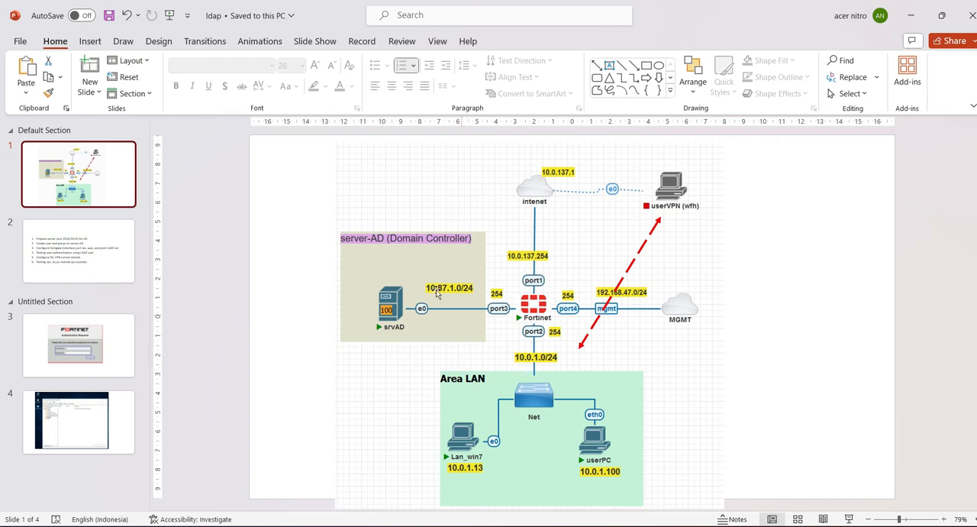
pyautogui.click(911, 17)
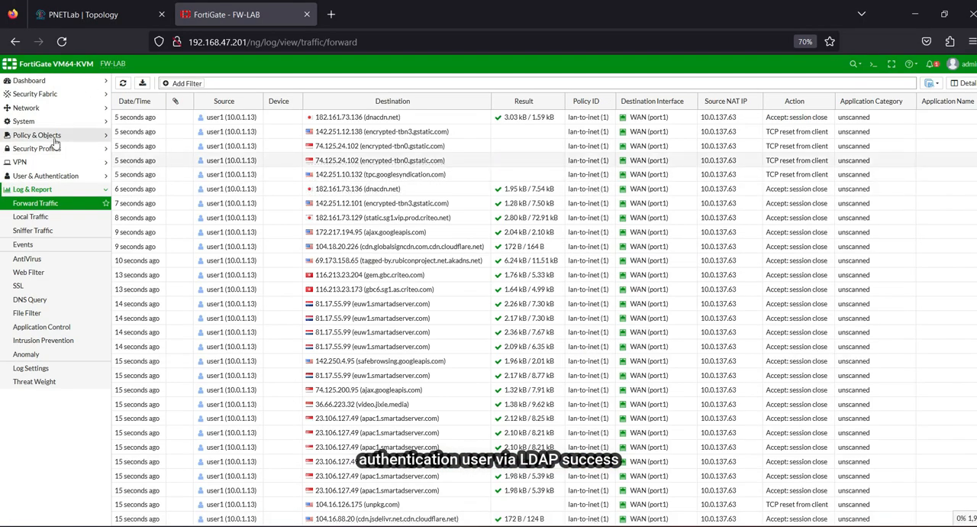
# Step: Review the Allow-LAn-to-DMZ and lan-to-inet firewall policies, including the Training-LDAP source group of lan-to-inet
pyautogui.click(38, 137)
pyautogui.click(76, 150)
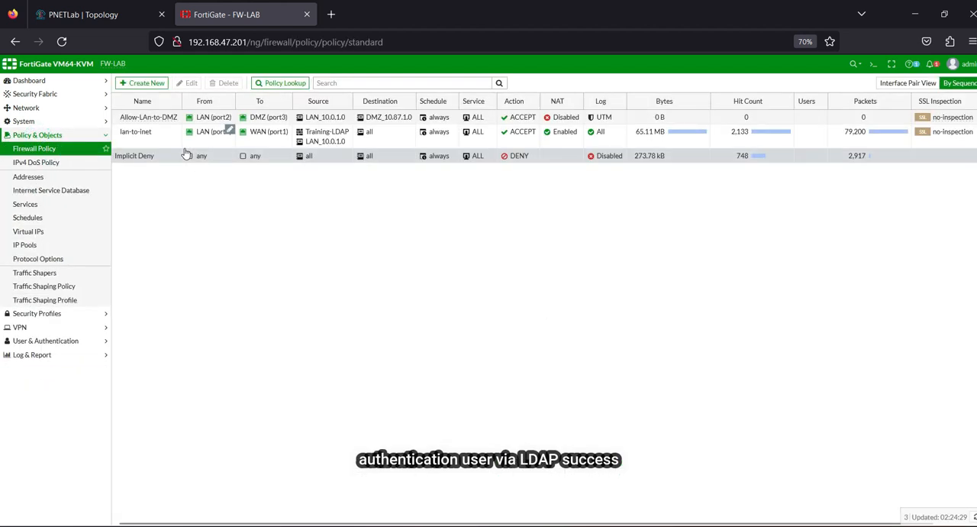
pyautogui.doubleClick(145, 119)
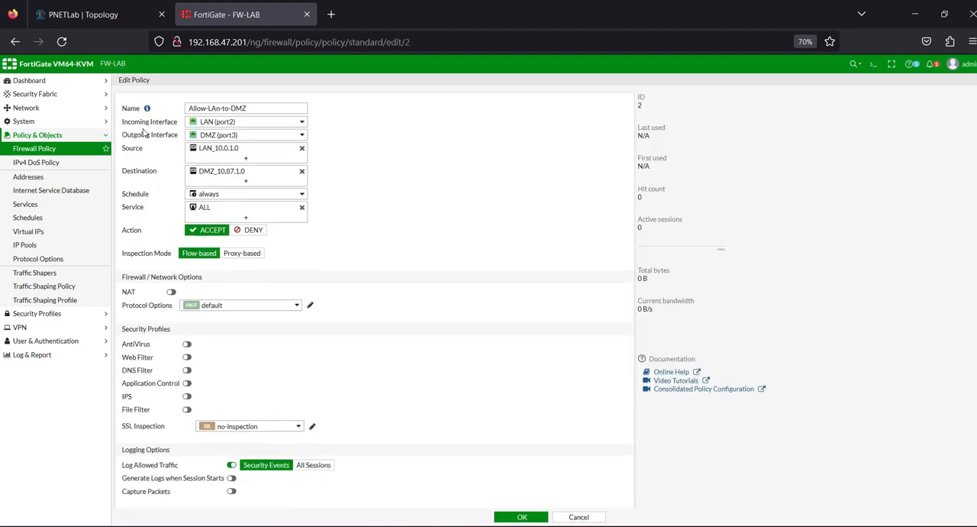
pyautogui.click(76, 152)
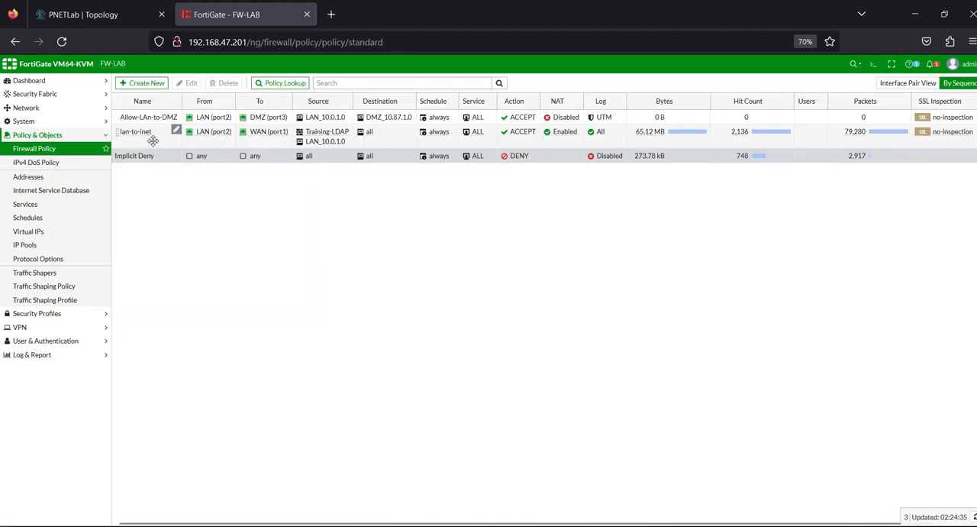
pyautogui.doubleClick(137, 137)
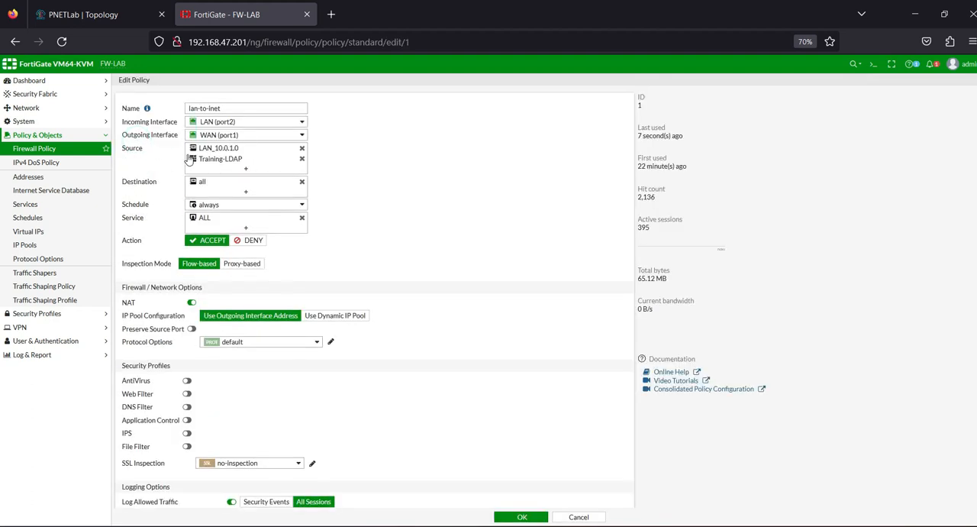
pyautogui.moveTo(213, 159)
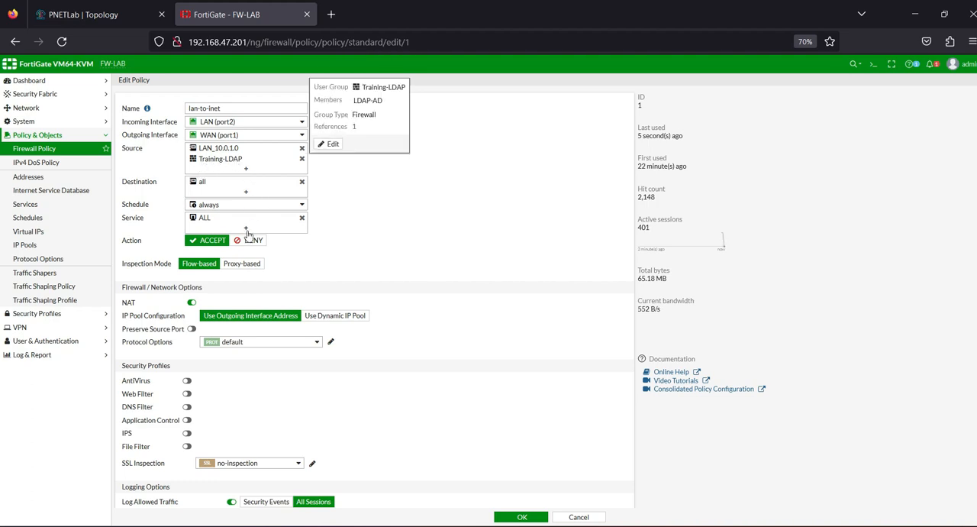
pyautogui.scroll(-3, 315, 386)
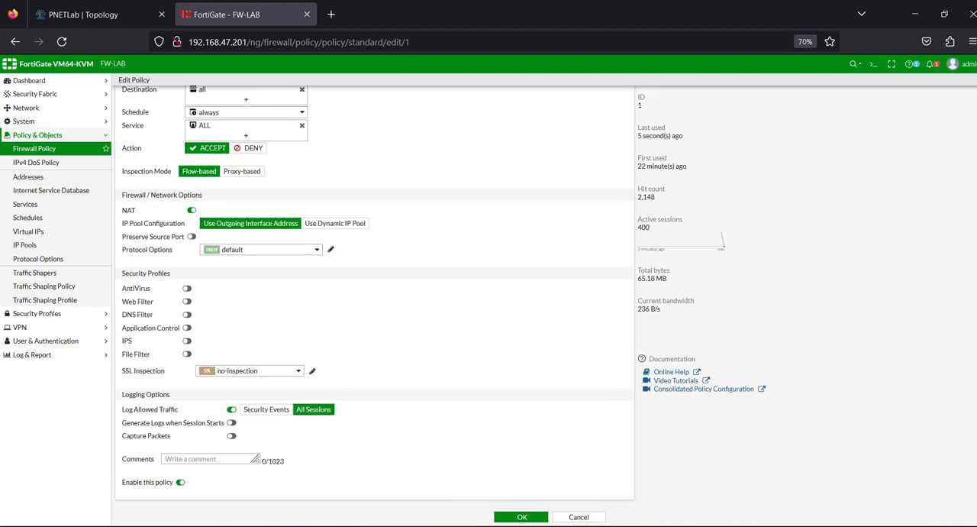
pyautogui.click(522, 517)
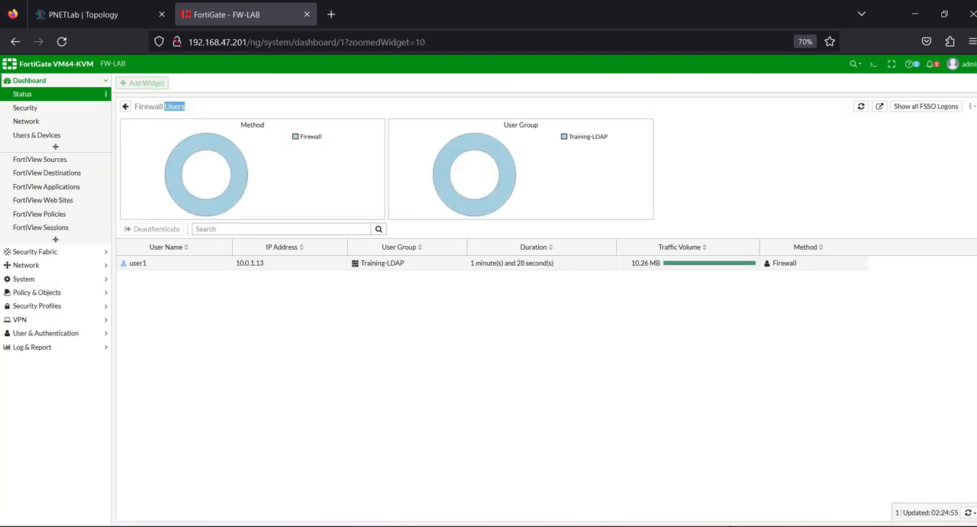
# Step: Switch to the ldap presentation in PowerPoint and highlight the SSL VPN tunnel item in the task list on slide 2
pyautogui.click(748, 526)
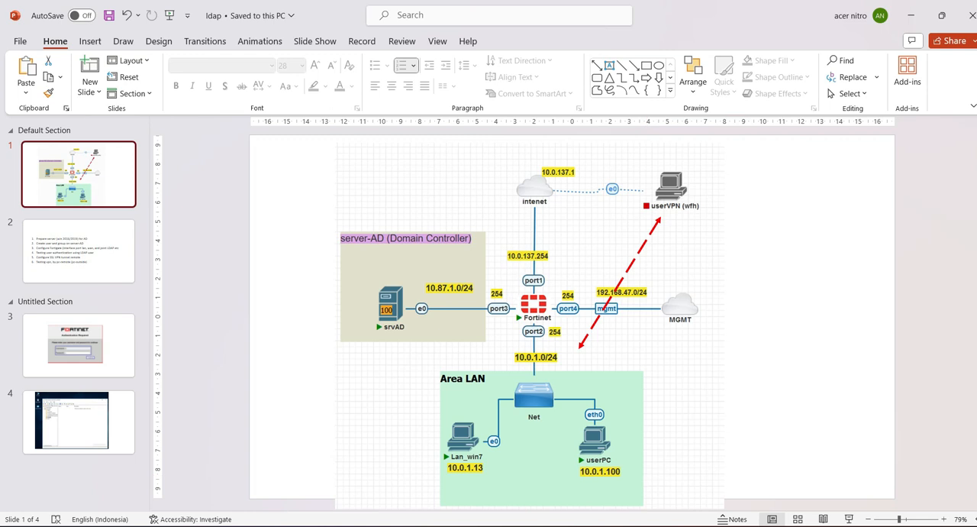
pyautogui.click(98, 286)
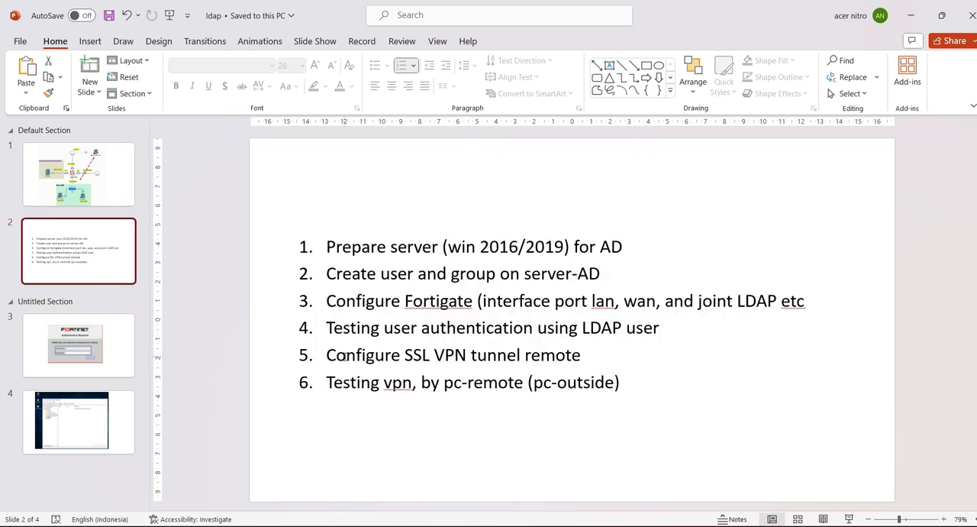
pyautogui.moveTo(327, 355); pyautogui.dragTo(584, 359)
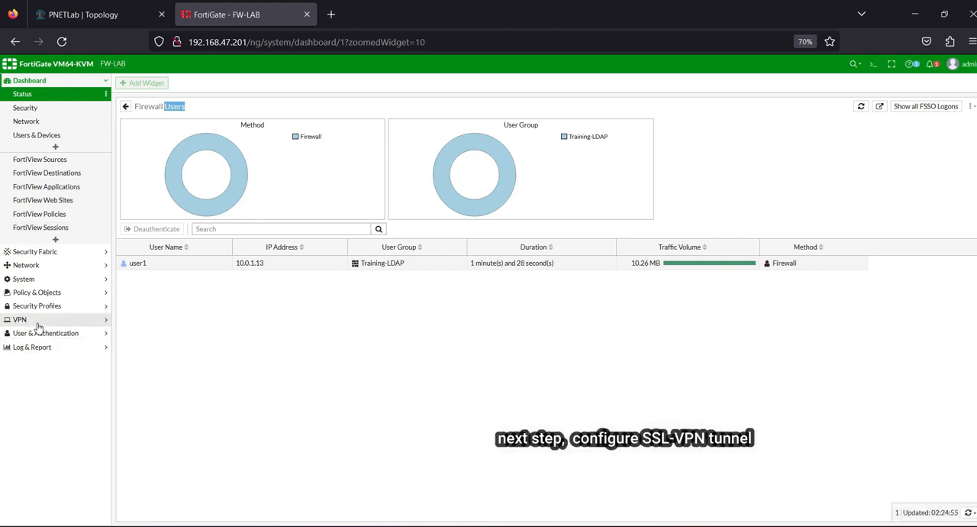
# Step: In the FortiGate SSL-VPN settings, add WAN (port1) as the listening interface and set the listening port to 10443
pyautogui.click(37, 324)
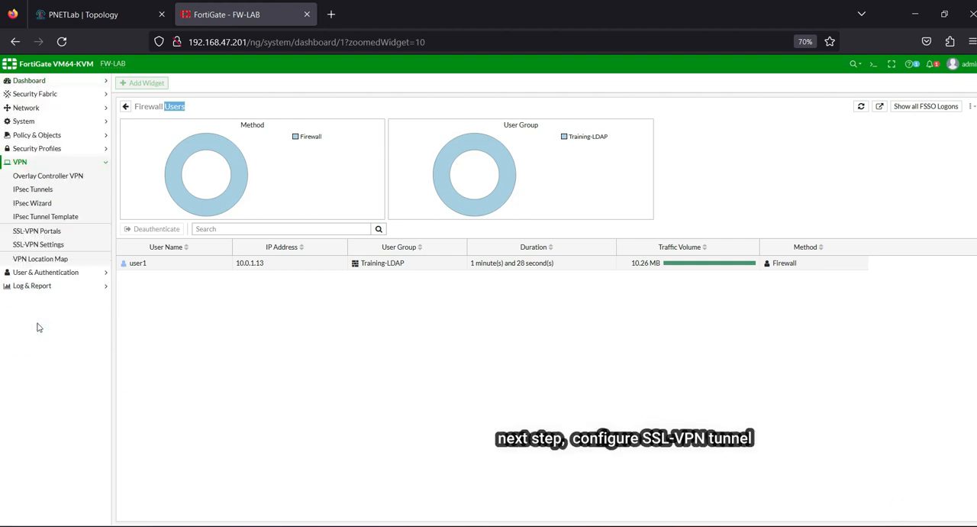
pyautogui.click(20, 163)
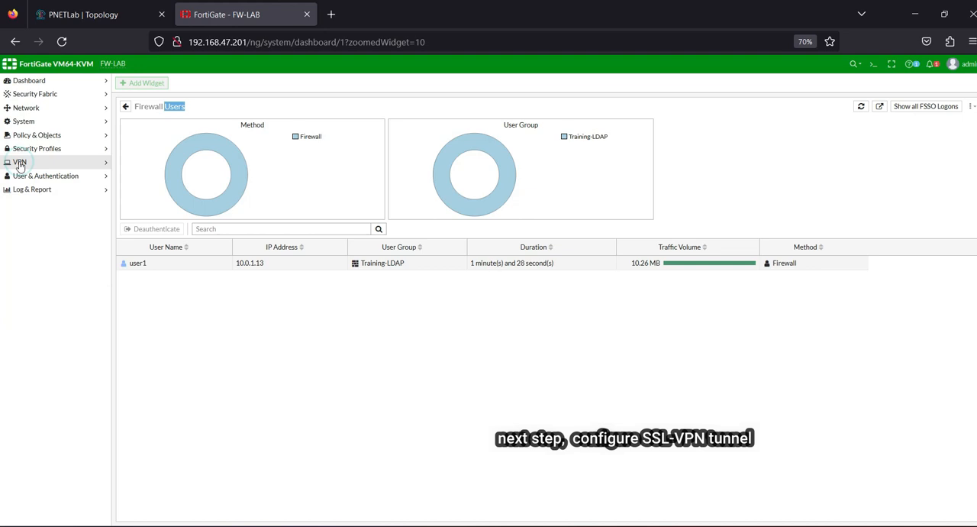
pyautogui.click(38, 244)
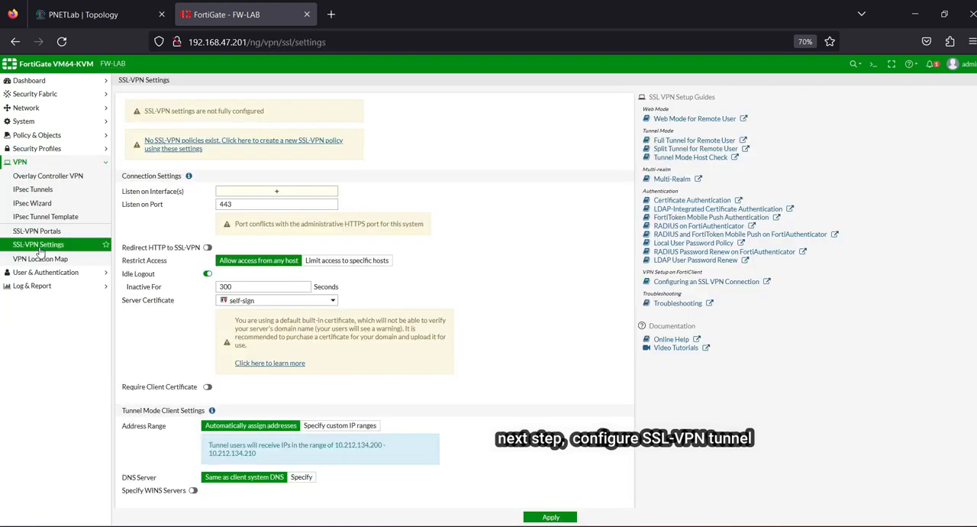
pyautogui.click(276, 191)
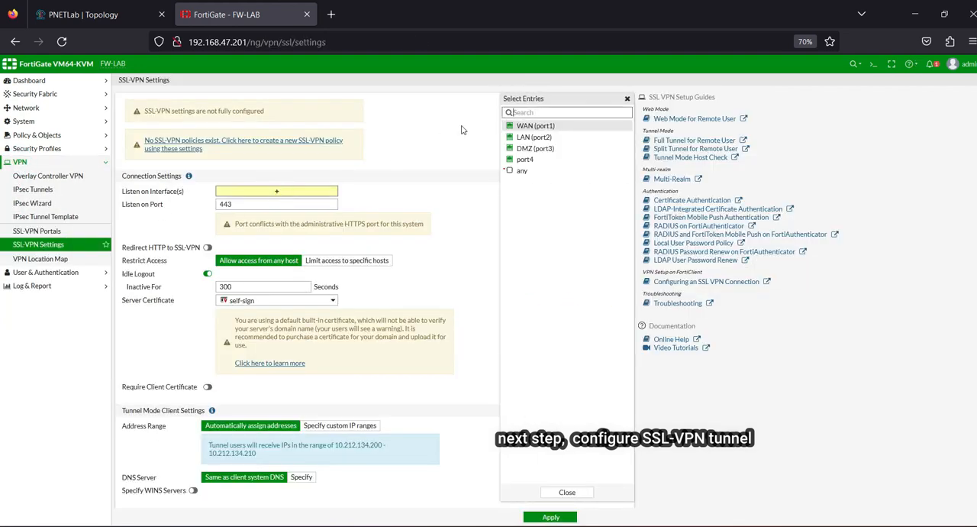
pyautogui.click(534, 125)
pyautogui.click(55, 14)
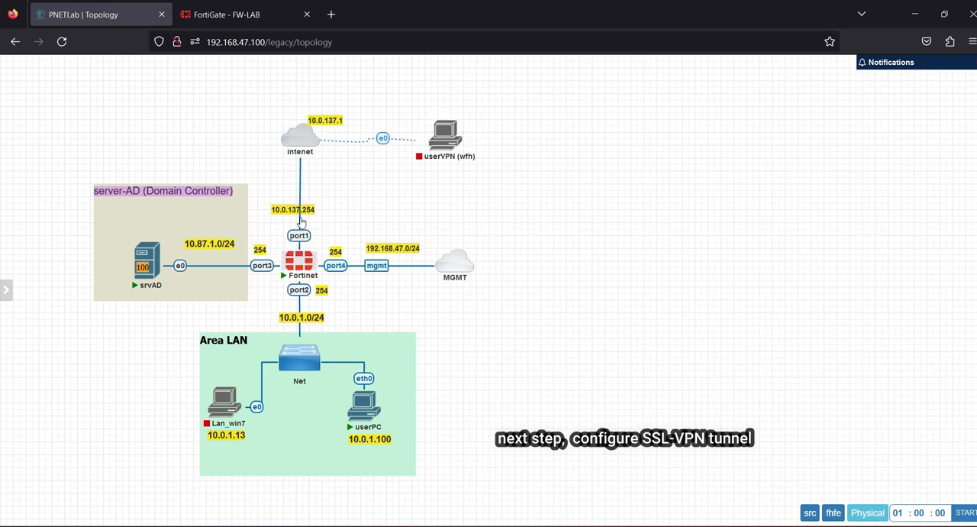
pyautogui.click(221, 14)
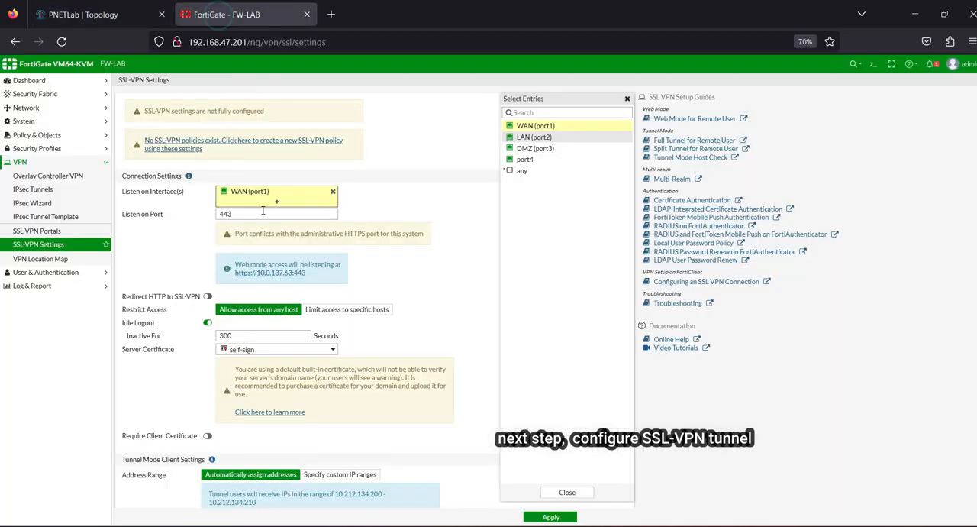
pyautogui.click(221, 215)
pyautogui.write('10')
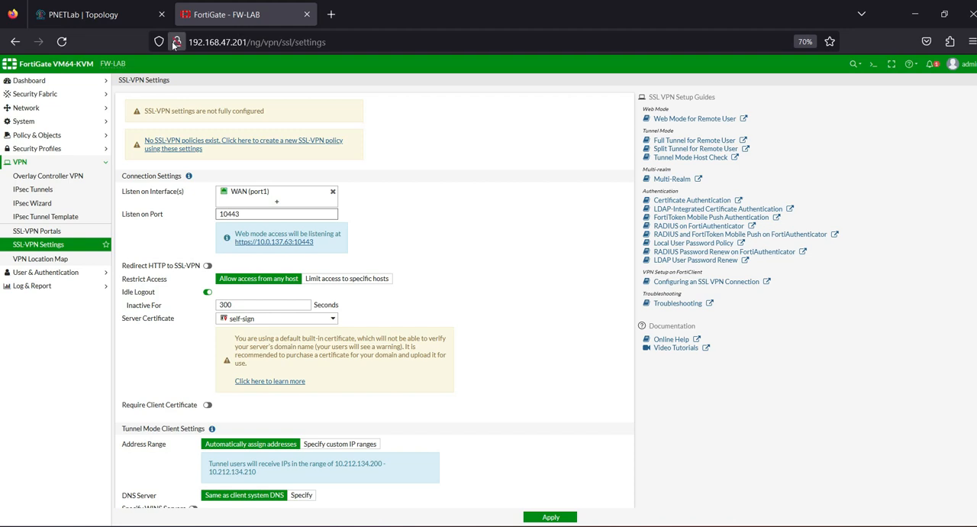
pyautogui.click(214, 40)
pyautogui.moveTo(214, 42); pyautogui.dragTo(265, 42)
pyautogui.click(262, 42)
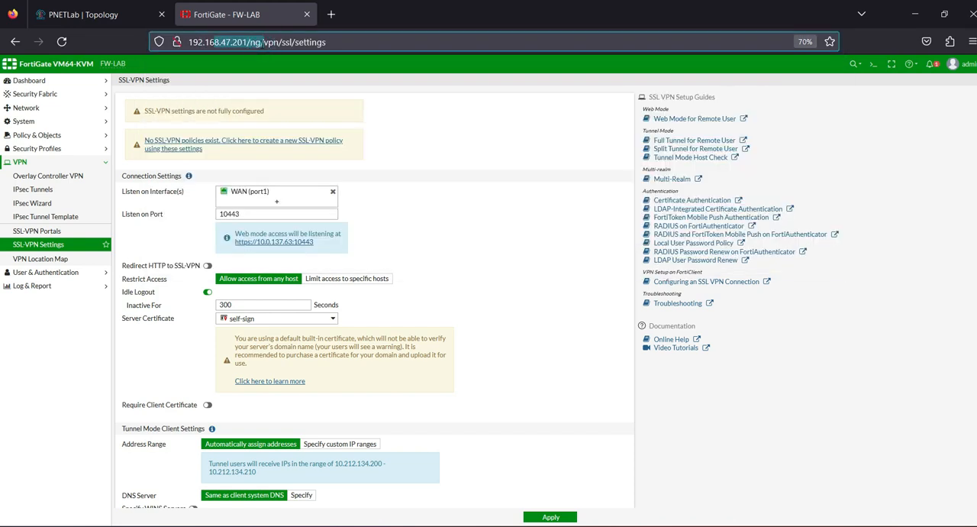
# Step: Examine the FortiGate management address and the SSL-VPN listening port setting
pyautogui.moveTo(327, 43); pyautogui.dragTo(250, 42)
pyautogui.click(384, 15)
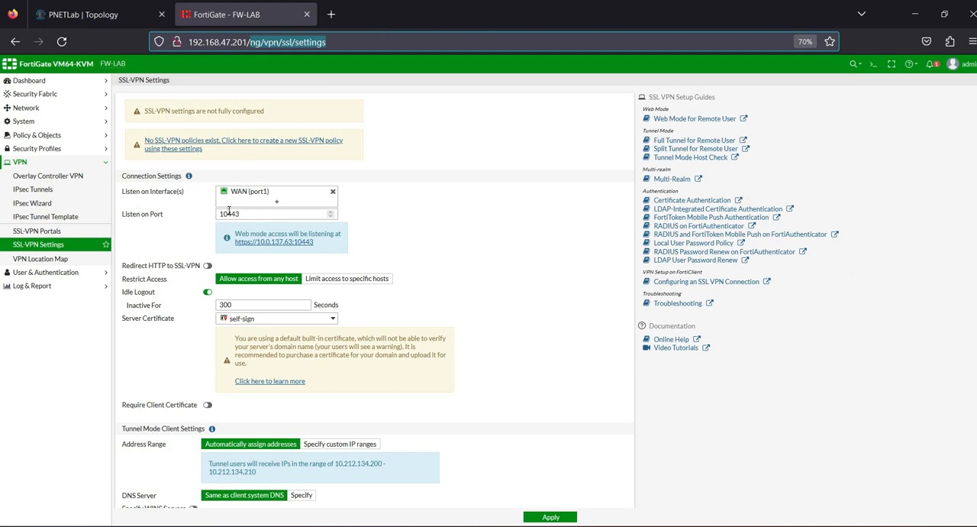
pyautogui.click(229, 211)
pyautogui.click(391, 197)
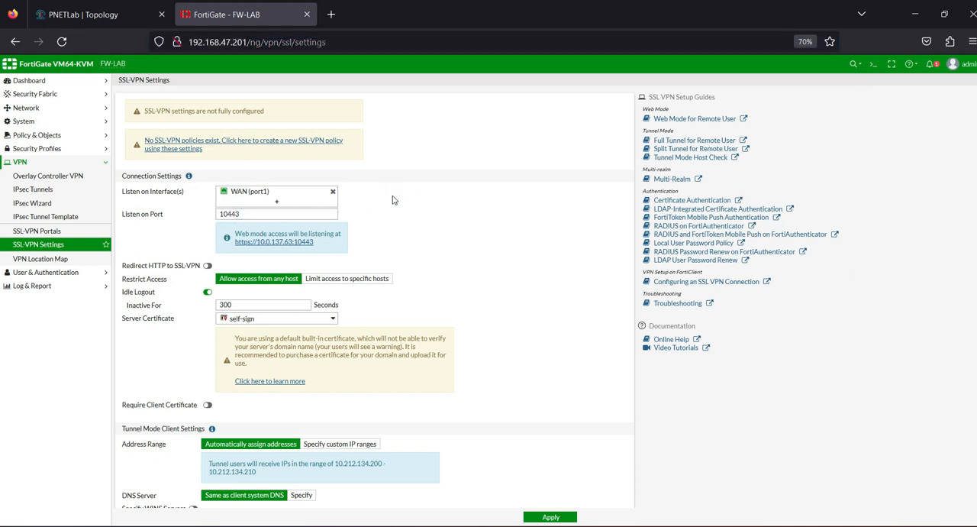
pyautogui.moveTo(257, 215); pyautogui.dragTo(215, 212)
pyautogui.click(190, 224)
# Step: In the Authentication/Portal Mapping, set the portal for All Other Users/Groups to full-access
pyautogui.scroll(-3, 310, 319)
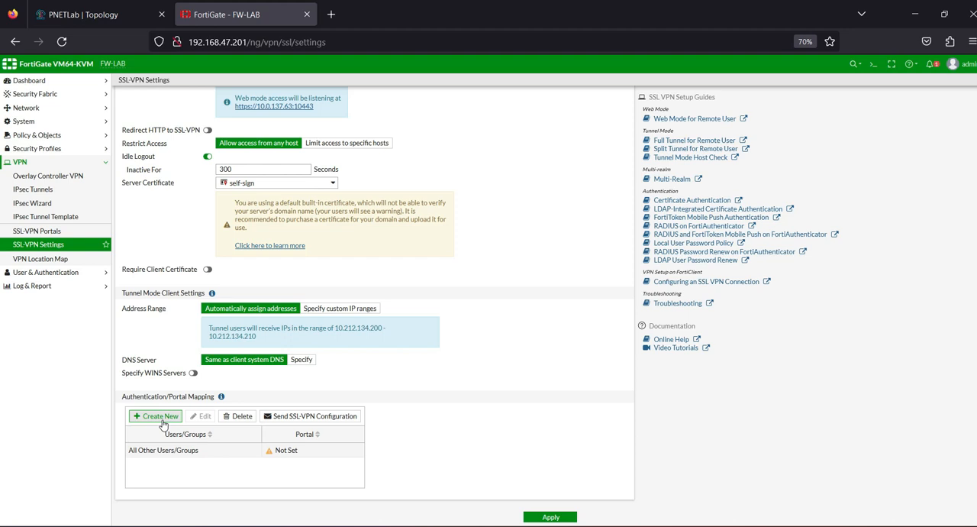
pyautogui.scroll(2, 181, 410)
pyautogui.scroll(-2, 181, 410)
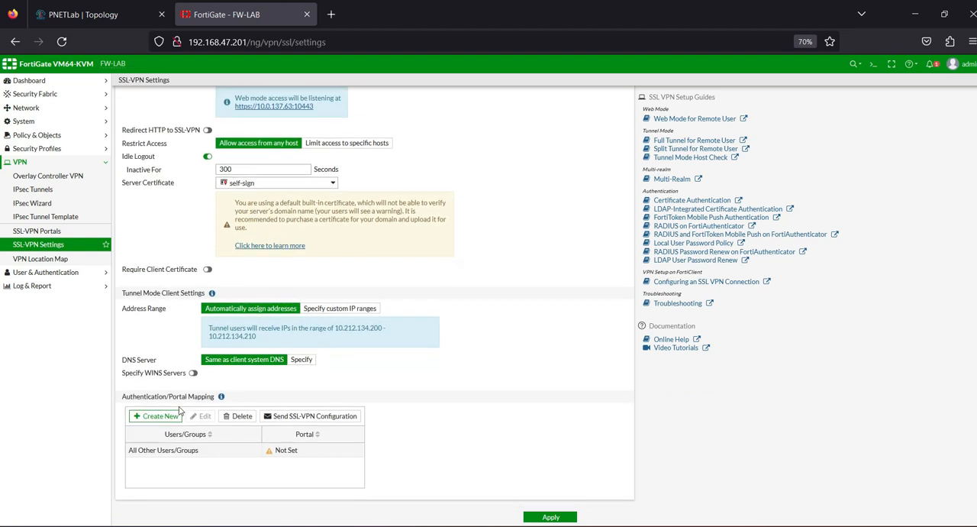
pyautogui.doubleClick(166, 450)
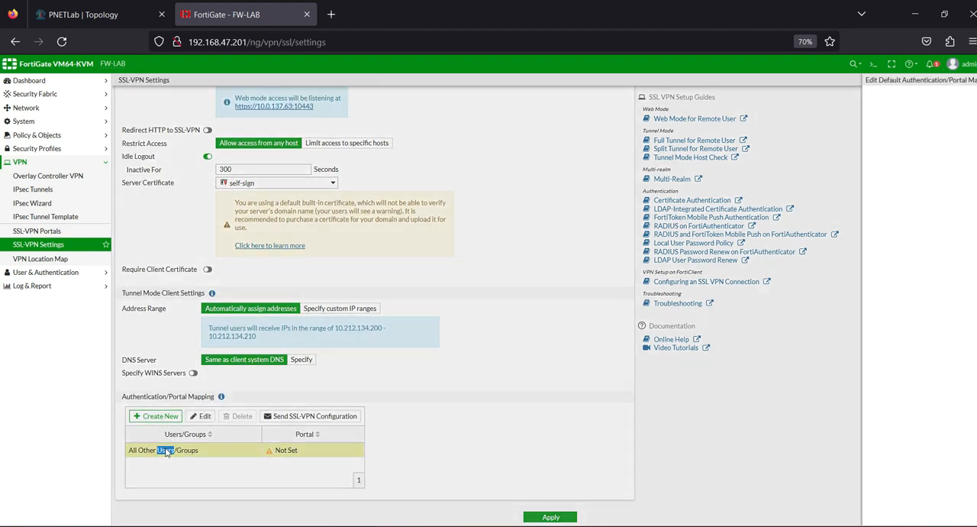
pyautogui.click(672, 116)
pyautogui.click(638, 144)
pyautogui.click(736, 147)
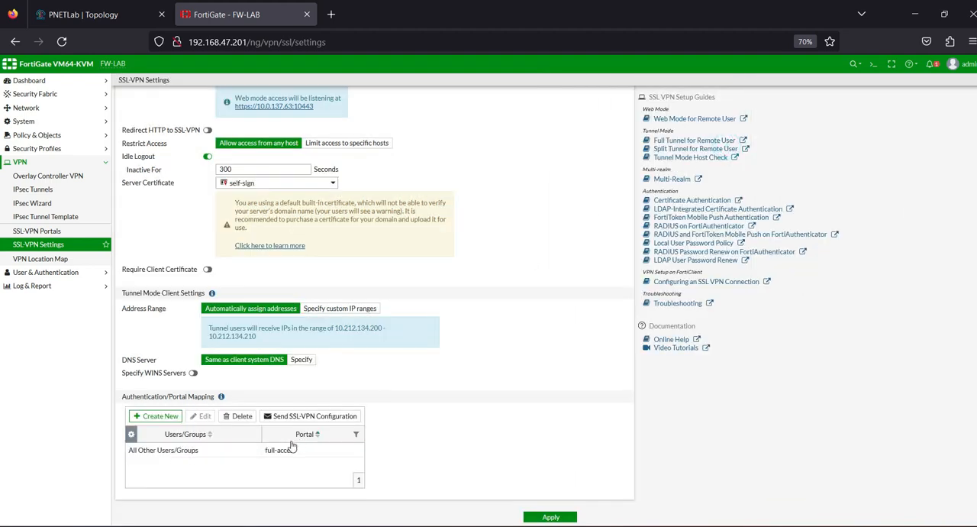
# Step: Create a new authentication/portal mapping that assigns the VPN-SSL-LDAP user group to the full-access portal
pyautogui.click(171, 418)
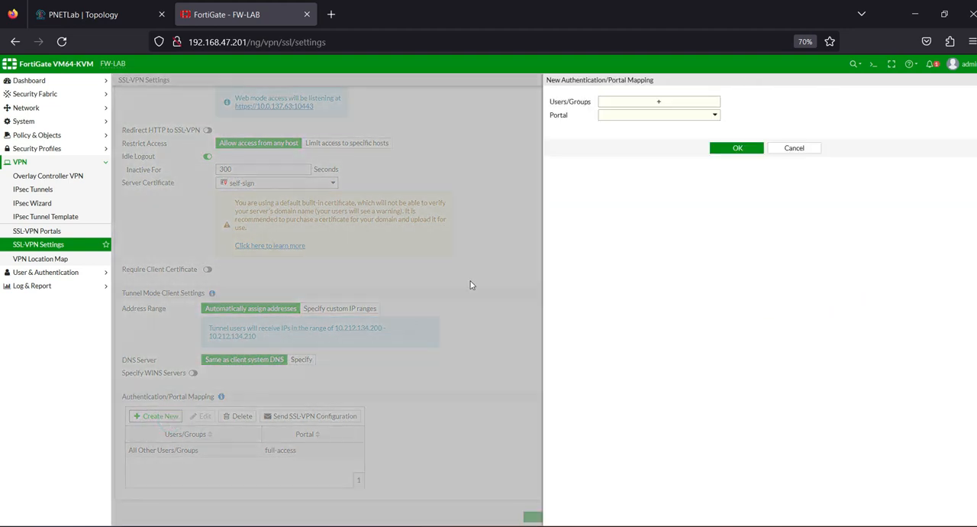
pyautogui.click(659, 102)
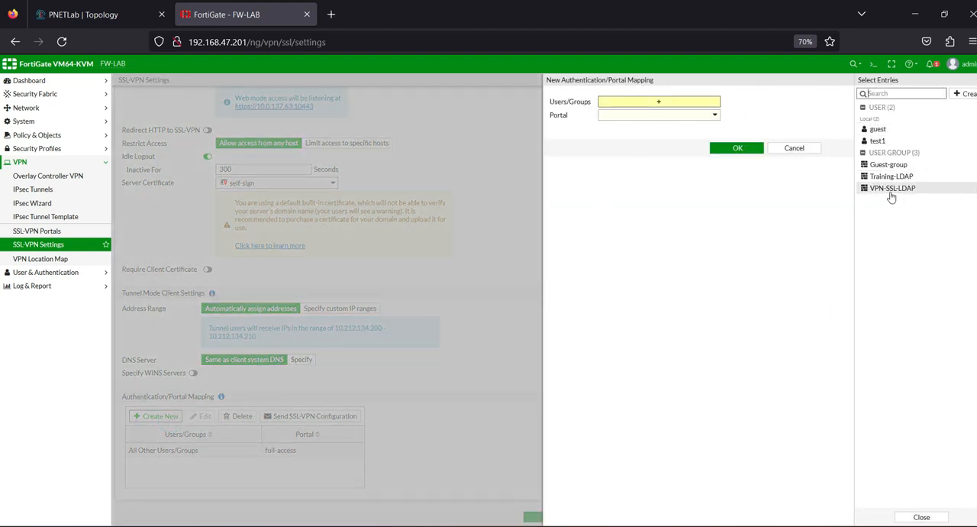
pyautogui.moveTo(891, 196)
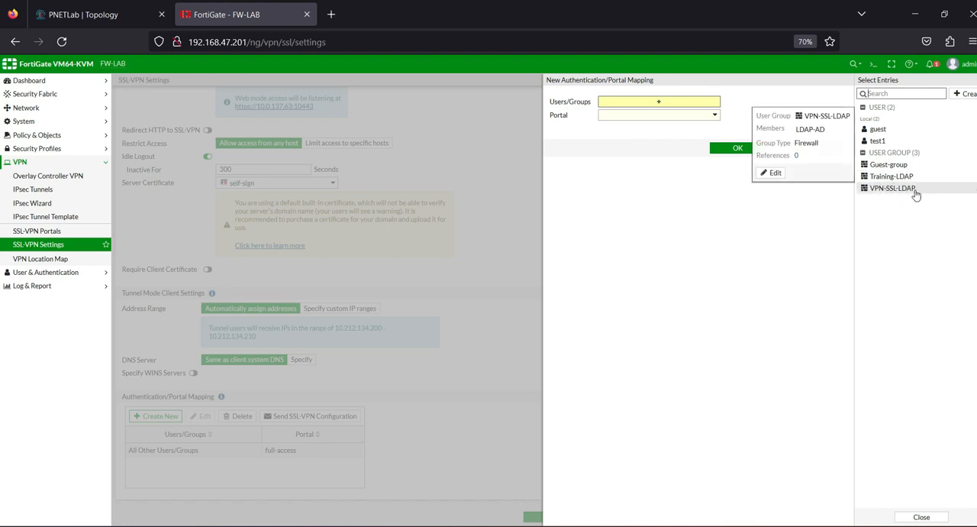
pyautogui.click(912, 191)
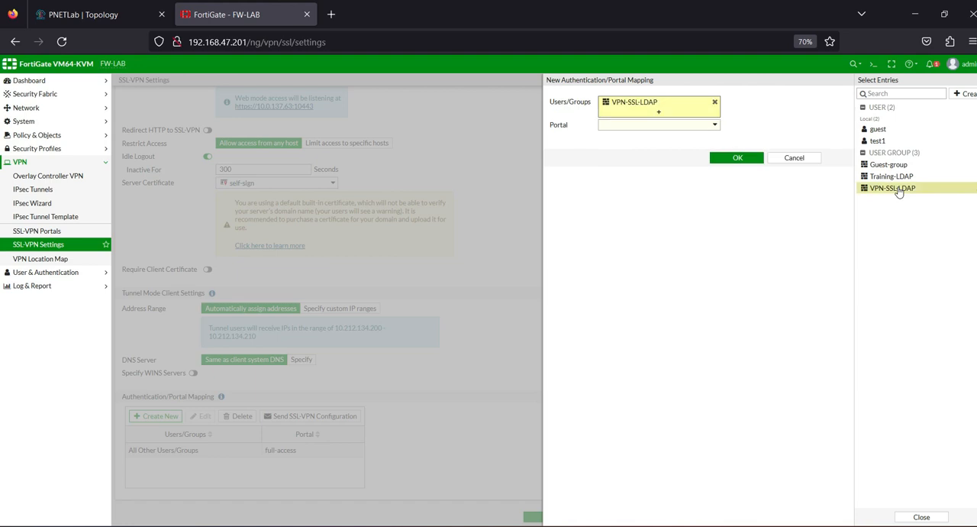
pyautogui.click(682, 126)
pyautogui.click(619, 150)
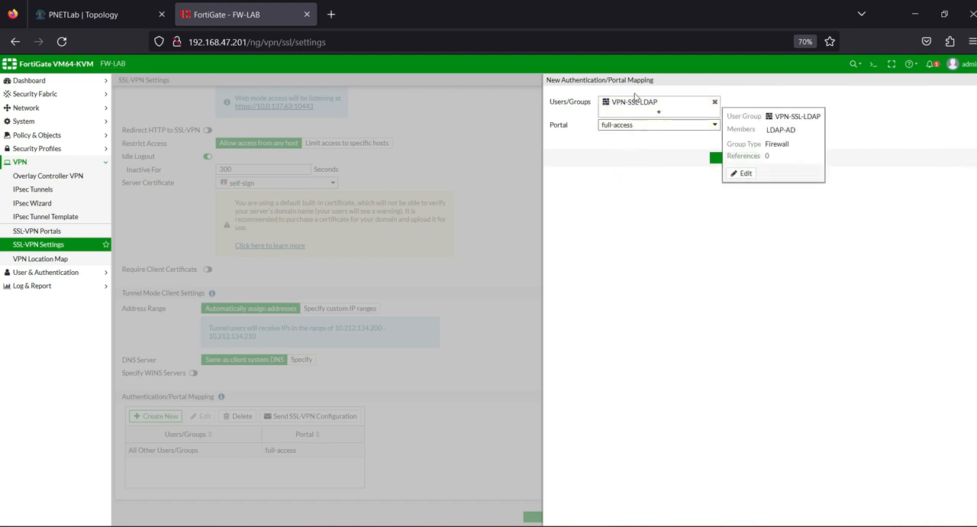
pyautogui.click(695, 202)
pyautogui.click(740, 159)
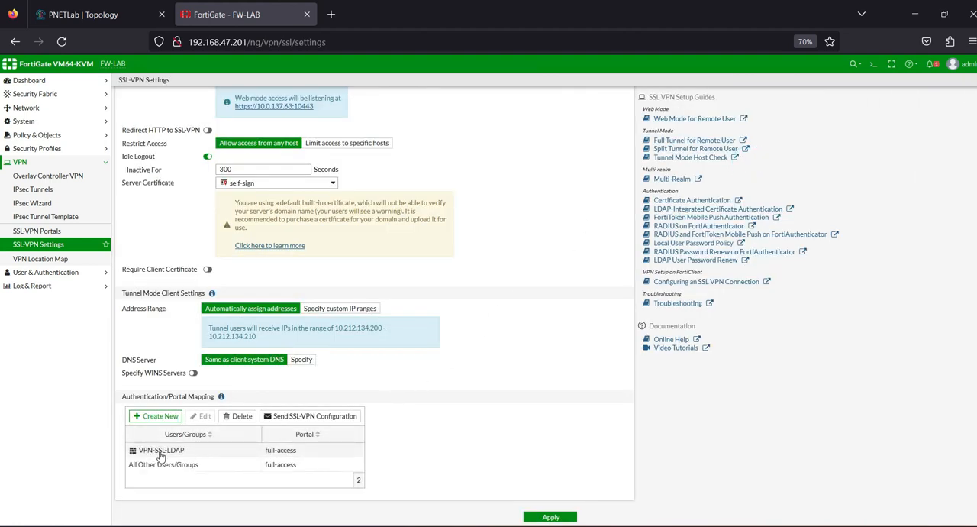
# Step: Check the members of the VPN-SSL-LDAP mapping and apply the SSL-VPN settings
pyautogui.moveTo(160, 457)
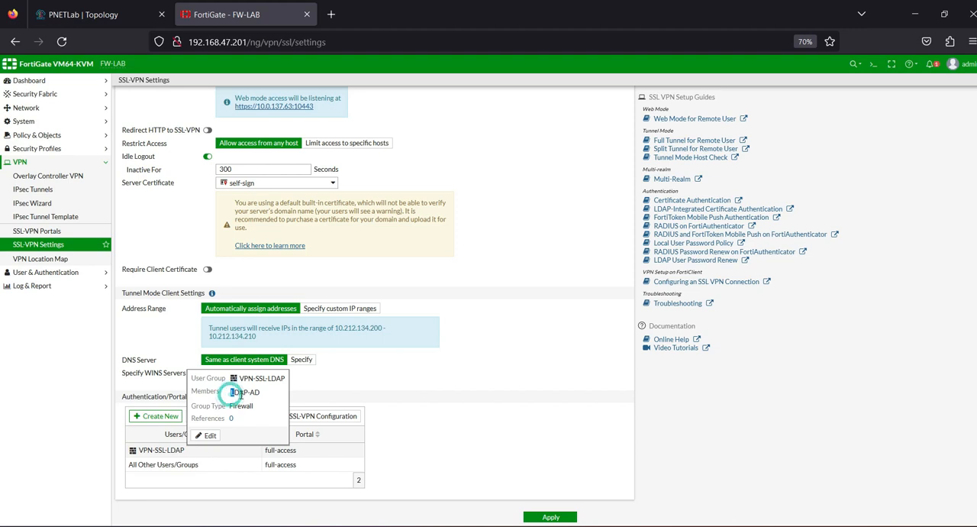
pyautogui.scroll(3, 471, 415)
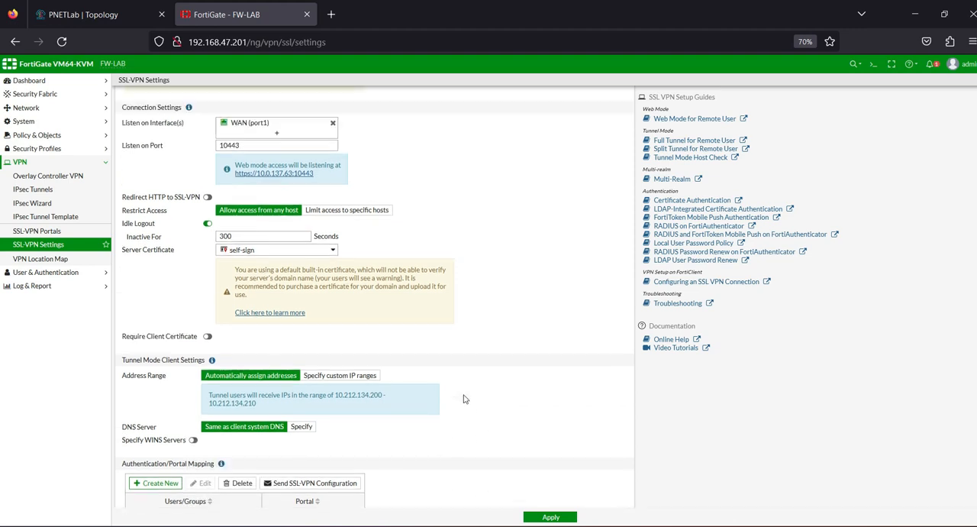
pyautogui.scroll(-3, 464, 398)
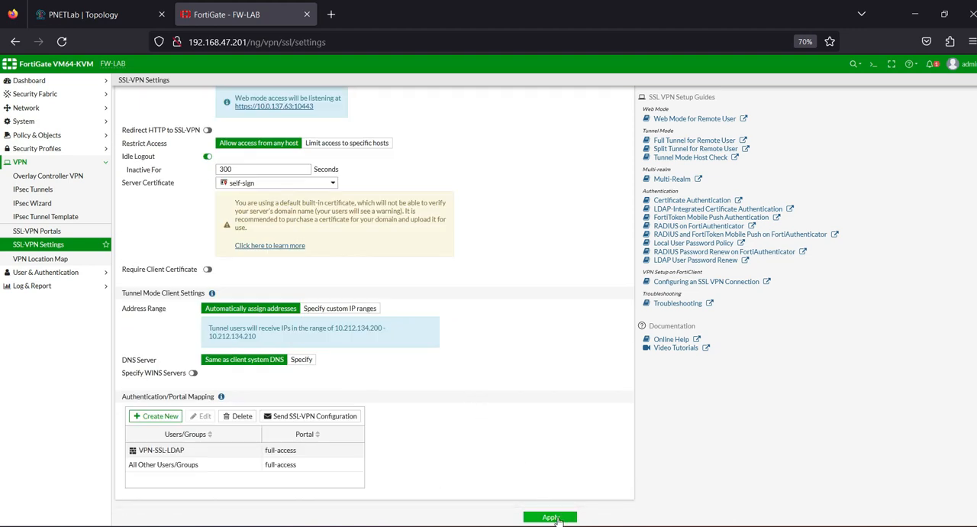
pyautogui.click(557, 516)
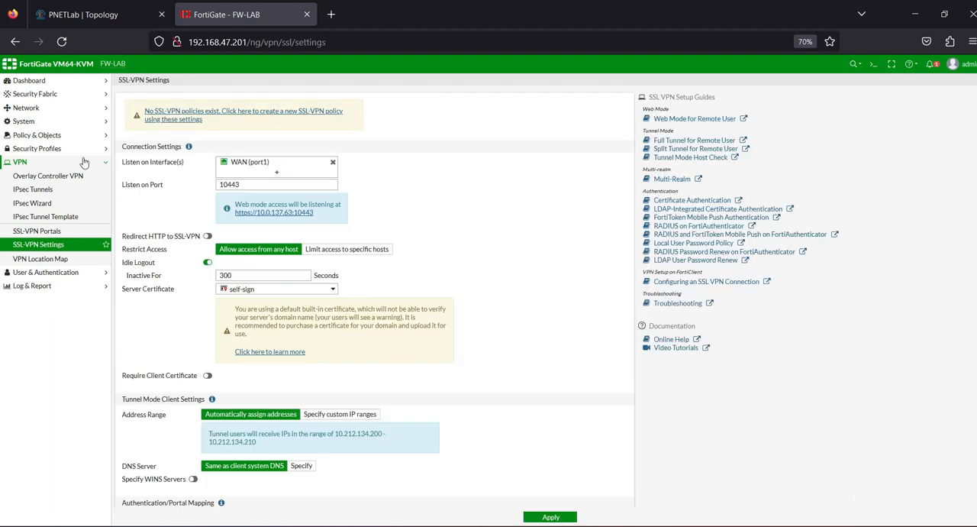
# Step: Open the firewall policy list, examine the userVPN (wfh), srvAD and LAN nodes in the PNETLab topology, and return to the existing policies
pyautogui.click(38, 135)
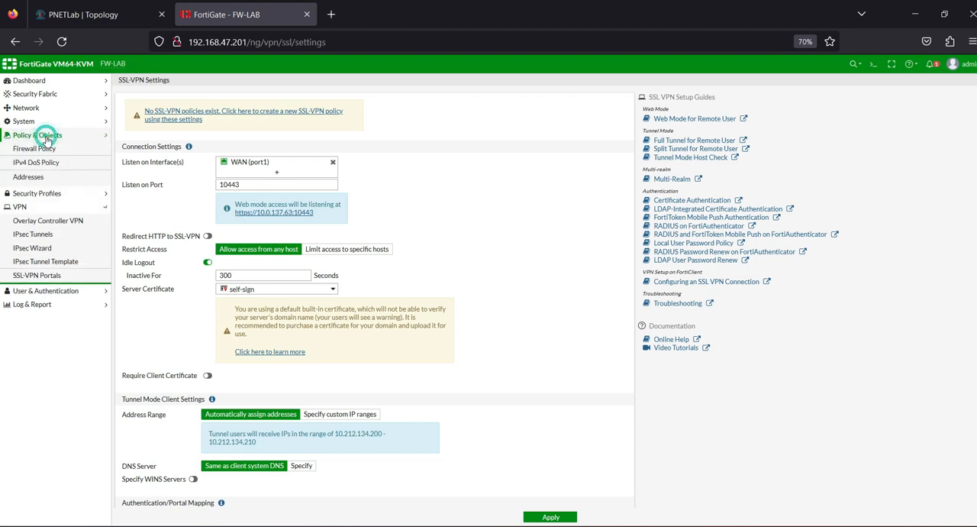
pyautogui.click(36, 149)
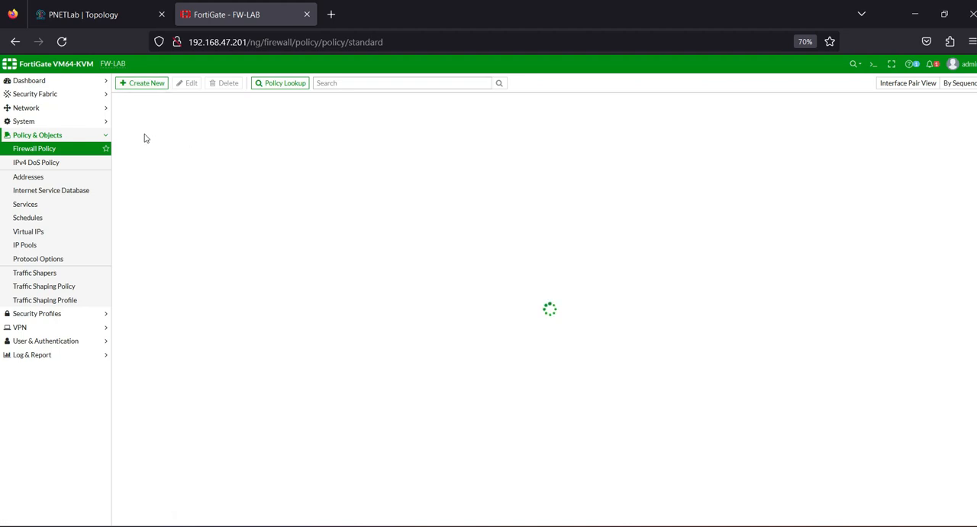
pyautogui.click(89, 17)
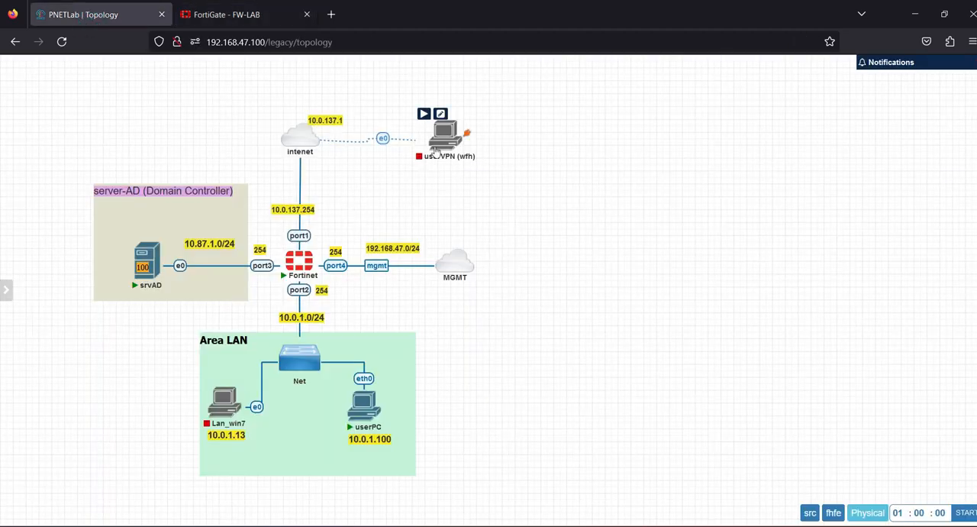
pyautogui.moveTo(431, 172)
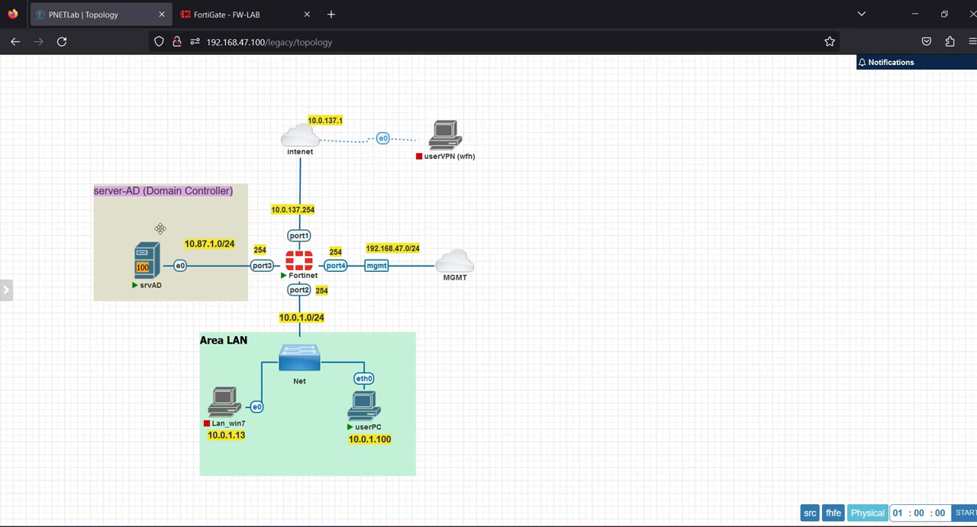
pyautogui.moveTo(321, 371)
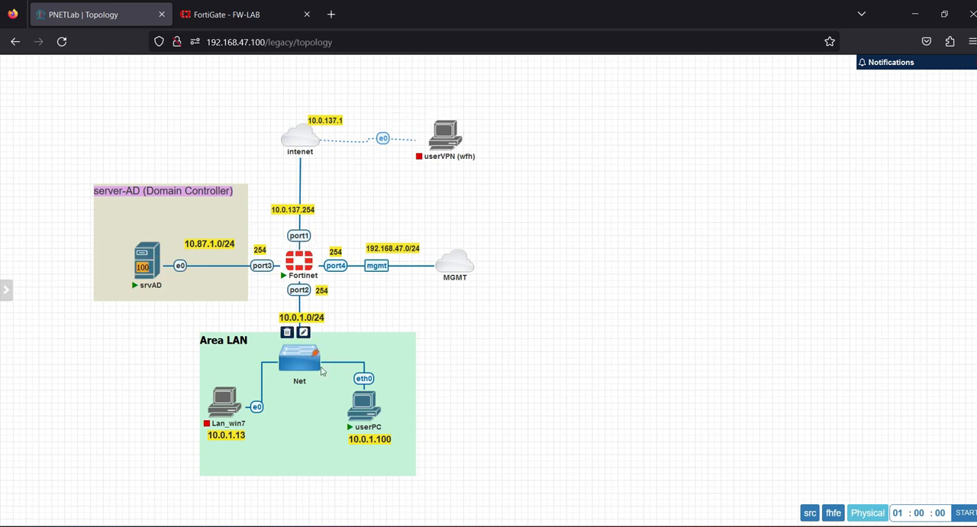
pyautogui.moveTo(451, 147)
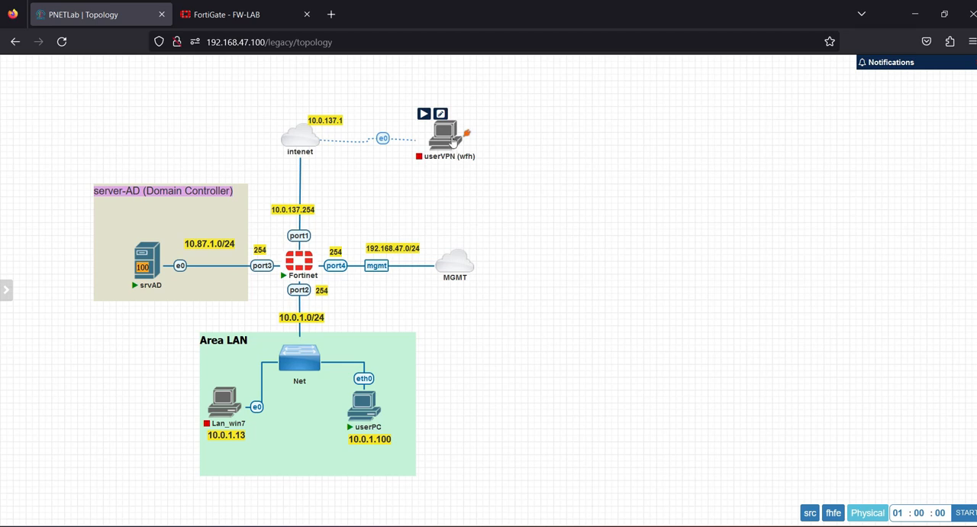
pyautogui.click(252, 14)
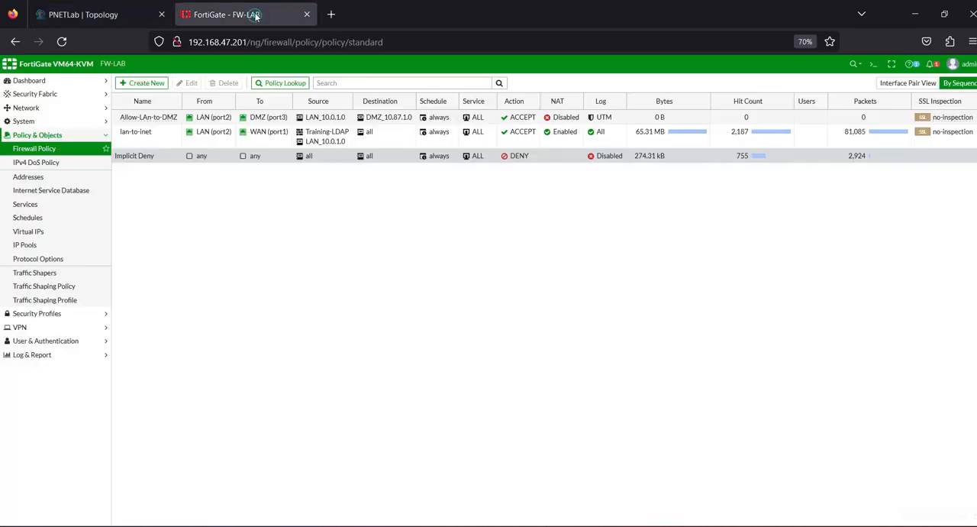
pyautogui.click(135, 133)
pyautogui.click(133, 121)
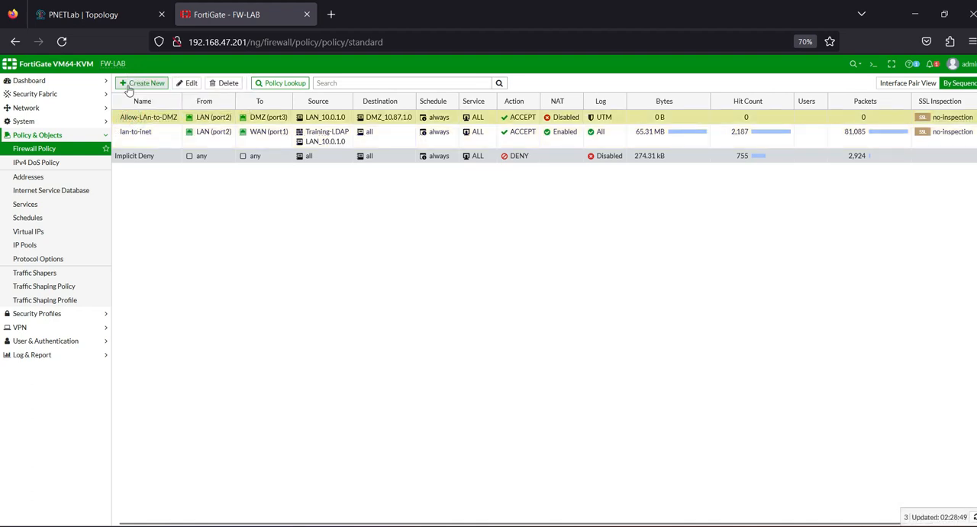
# Step: Create a new firewall policy and name it "ALlow SSL-VPN-to-SERVER"
pyautogui.click(126, 83)
pyautogui.click(233, 107)
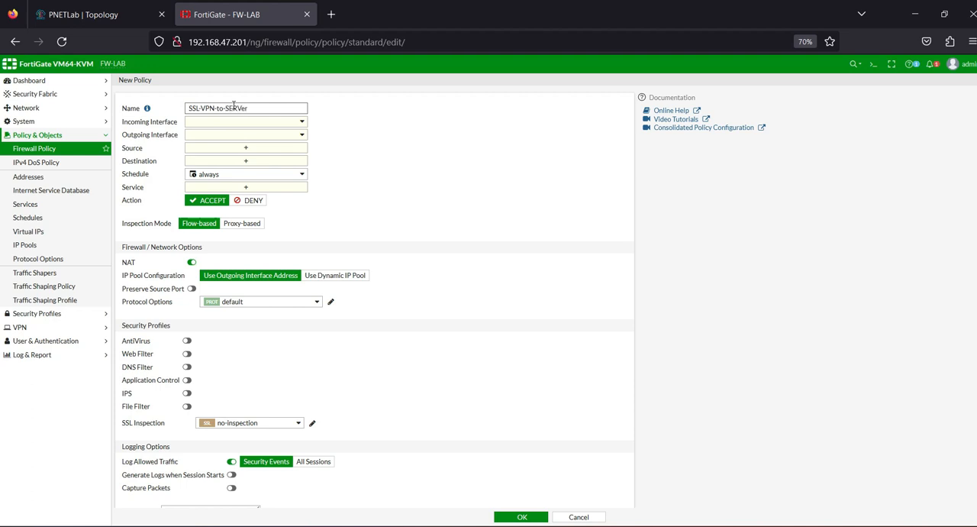
pyautogui.press('BackSpace')
pyautogui.press('BackSpace')
pyautogui.press('capslock')
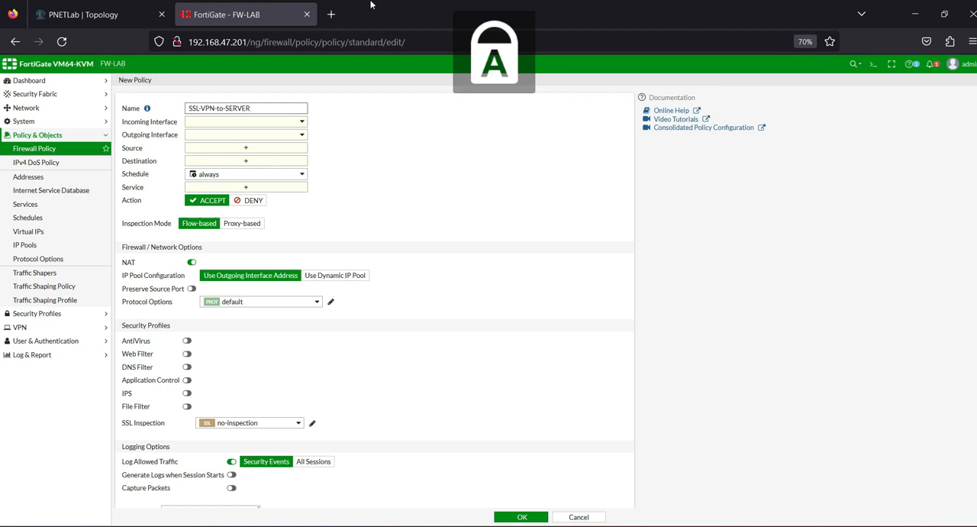
pyautogui.click(190, 110)
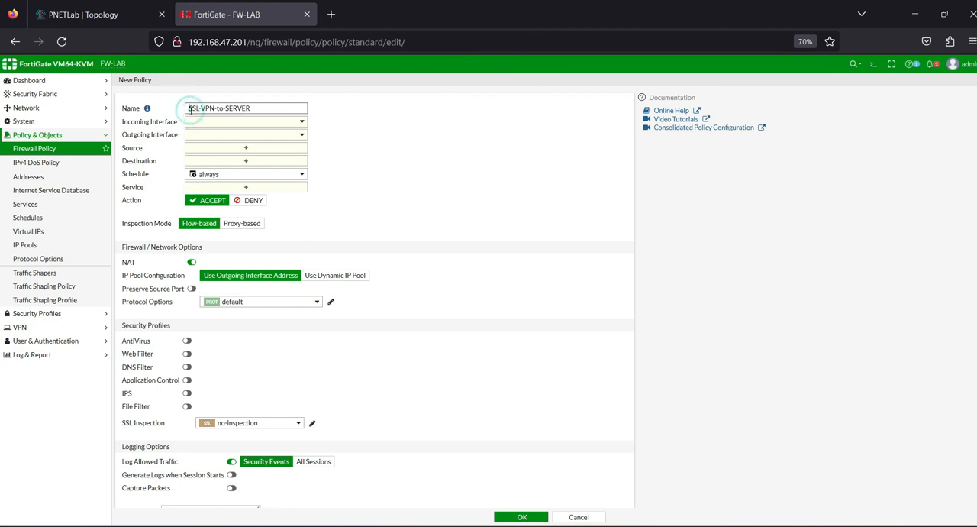
pyautogui.press('capslock')
pyautogui.write('Allow')
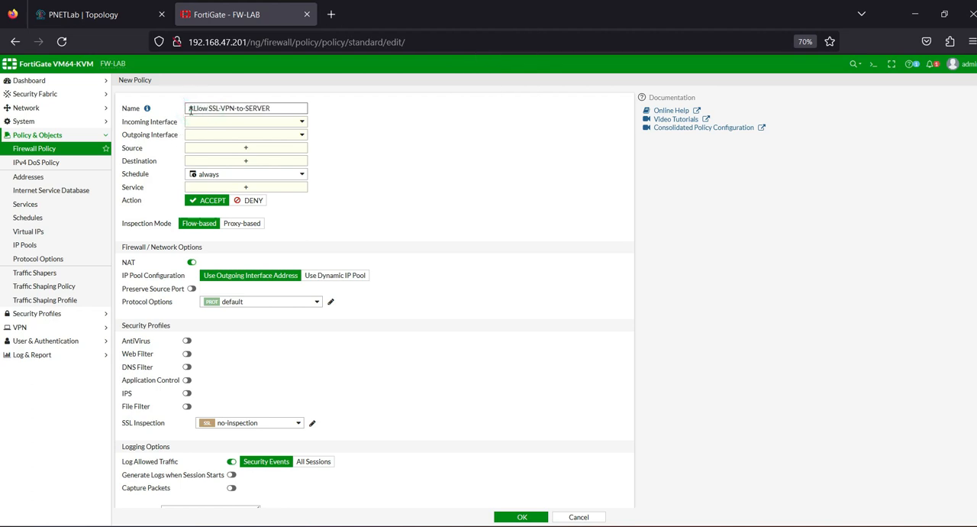
# Step: Set the policy's incoming interface to SSL-VPN tunnel interface (ssl.root) and its outgoing interface to DMZ (port3)
pyautogui.click(231, 124)
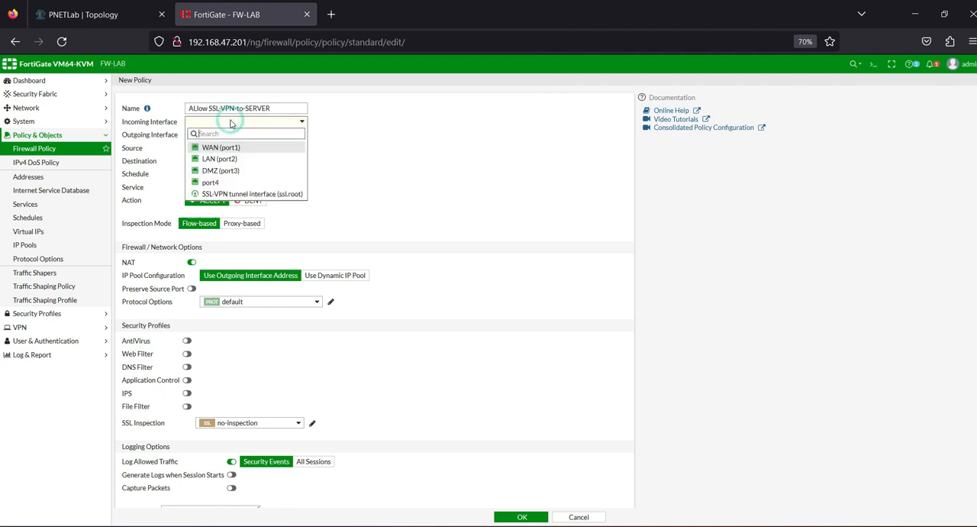
pyautogui.click(218, 195)
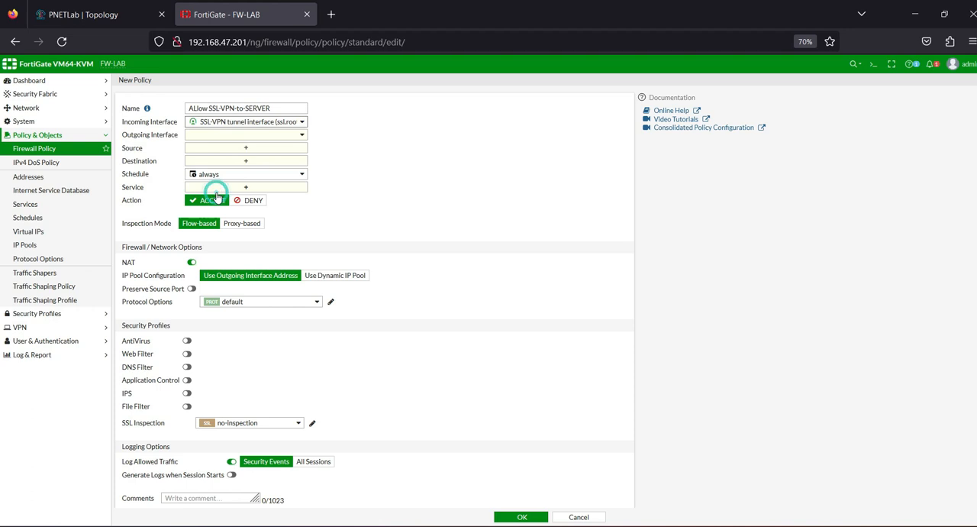
pyautogui.click(236, 137)
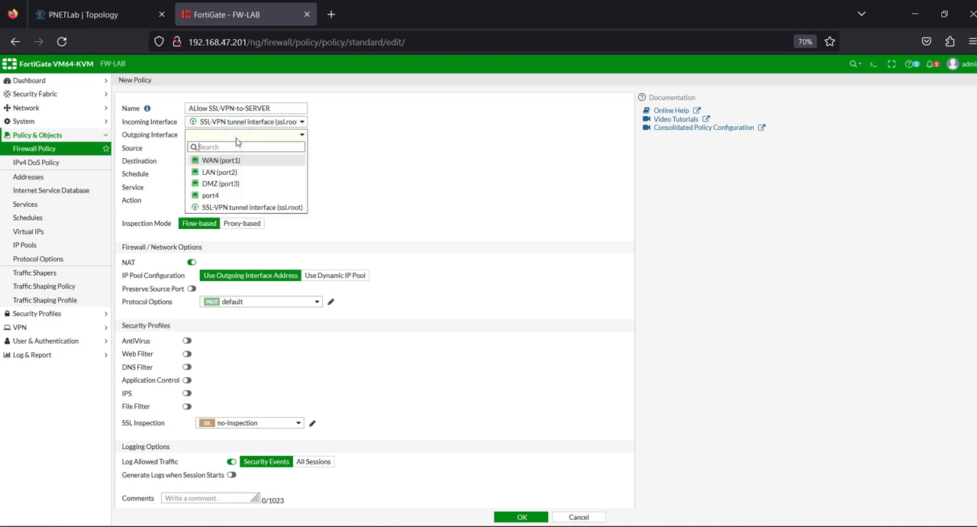
pyautogui.click(225, 183)
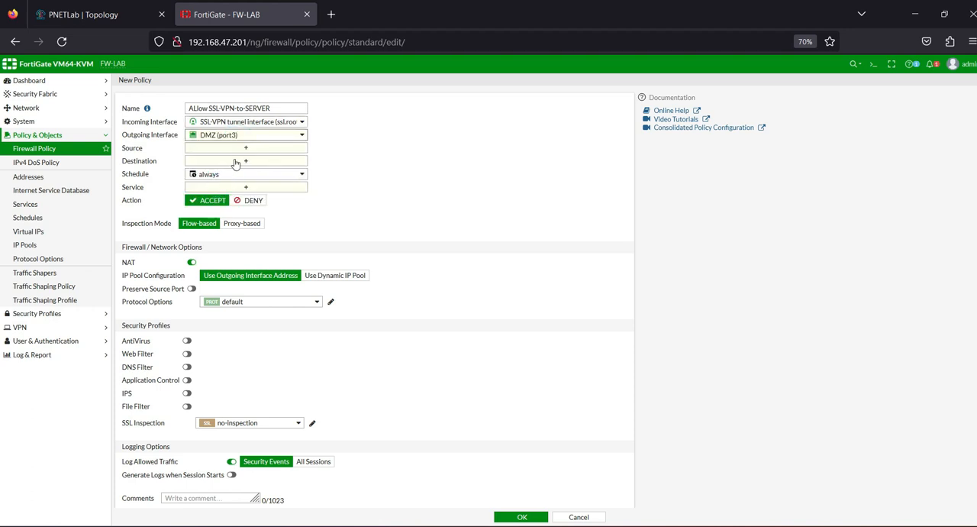
# Step: Check the topology and set the new policy's source to the address all and the user group VPN-SSL-LDAP
pyautogui.click(83, 15)
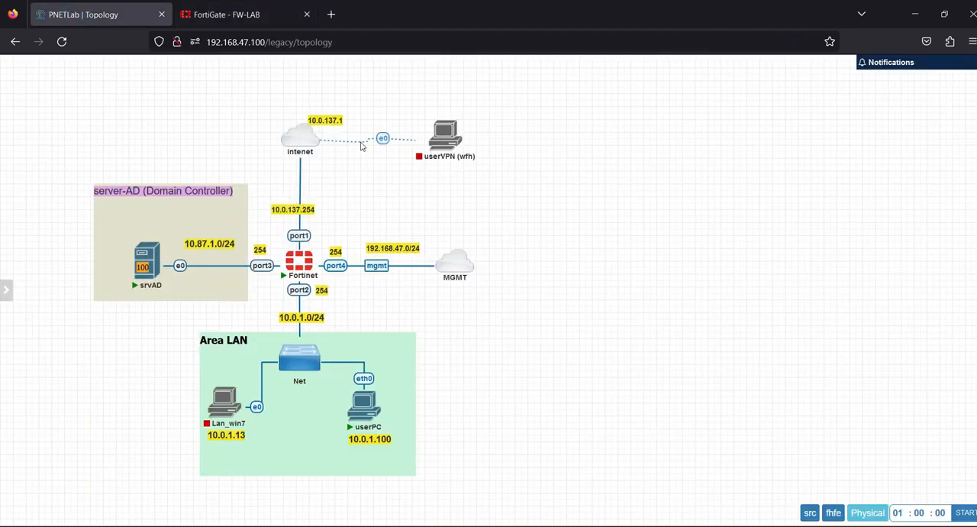
pyautogui.moveTo(153, 260)
pyautogui.click(255, 14)
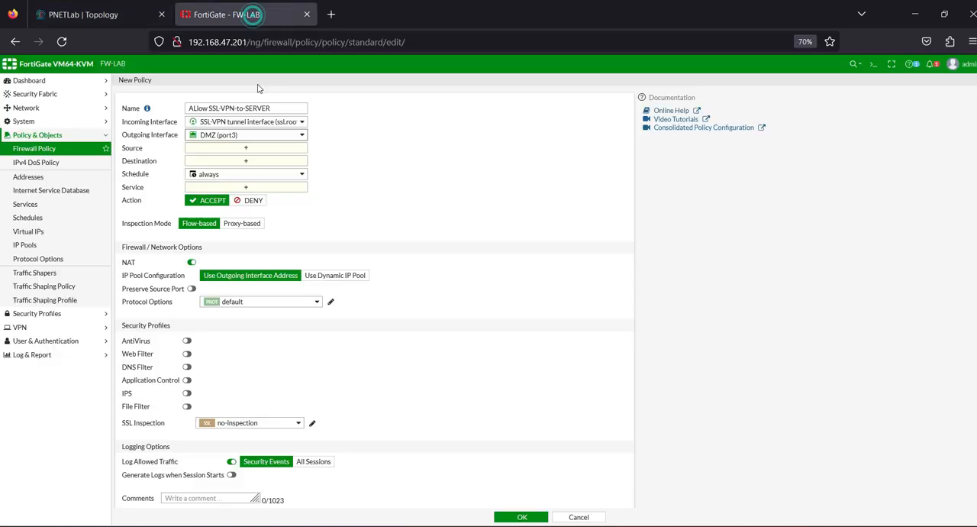
pyautogui.click(255, 151)
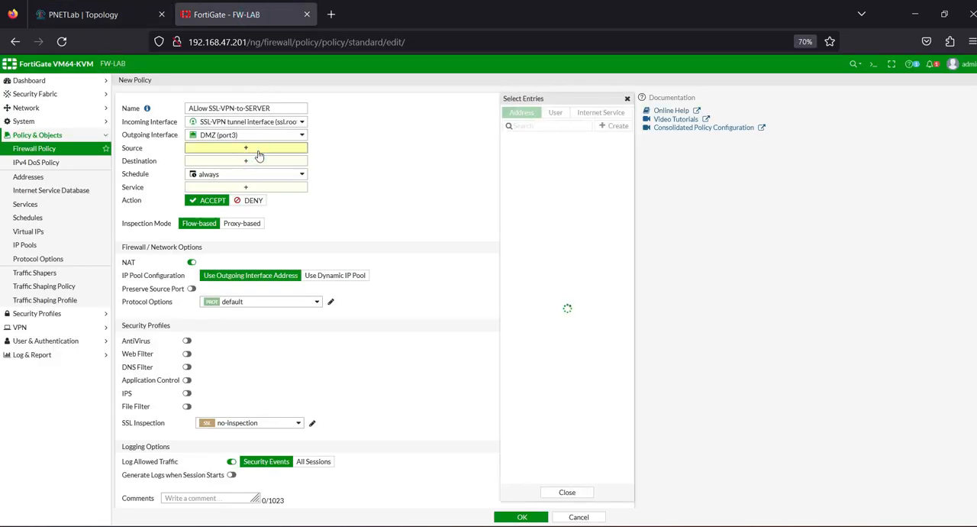
pyautogui.click(525, 152)
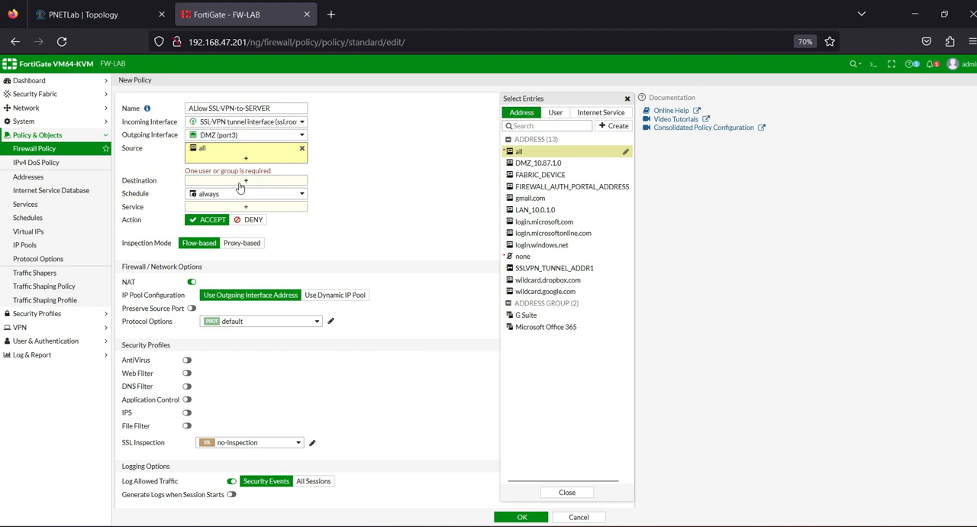
pyautogui.click(555, 113)
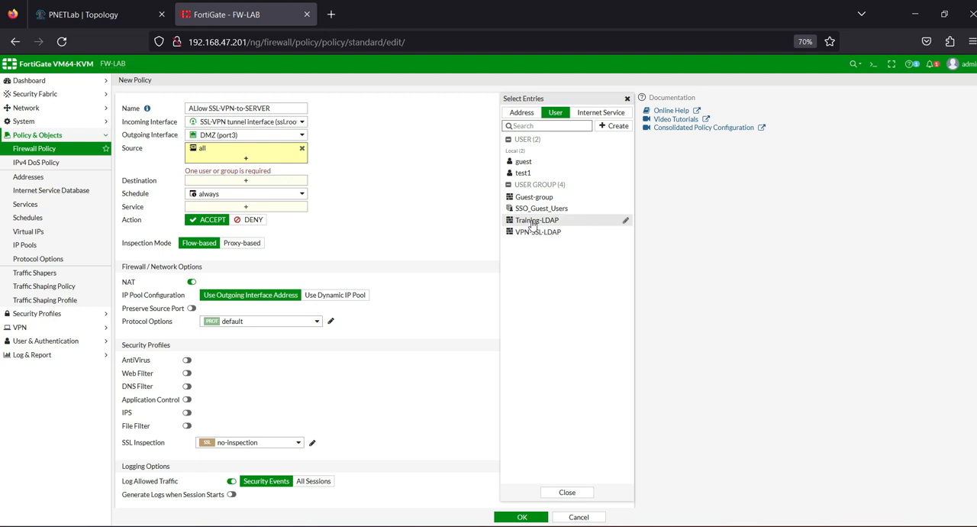
pyautogui.click(539, 232)
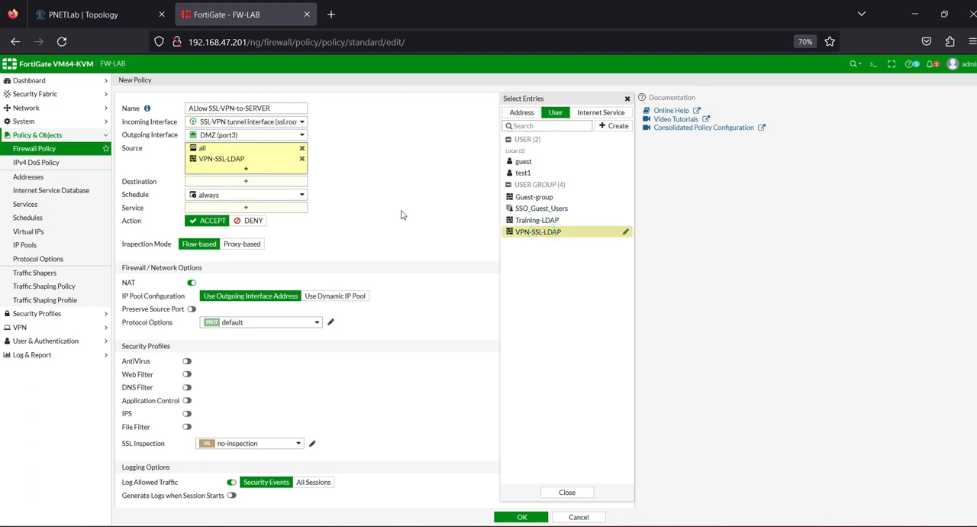
pyautogui.moveTo(231, 163)
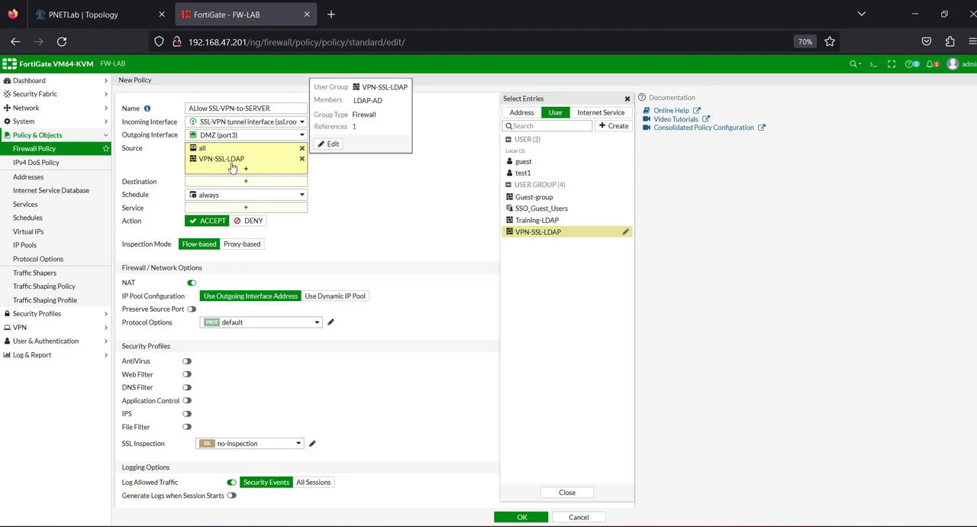
pyautogui.click(377, 232)
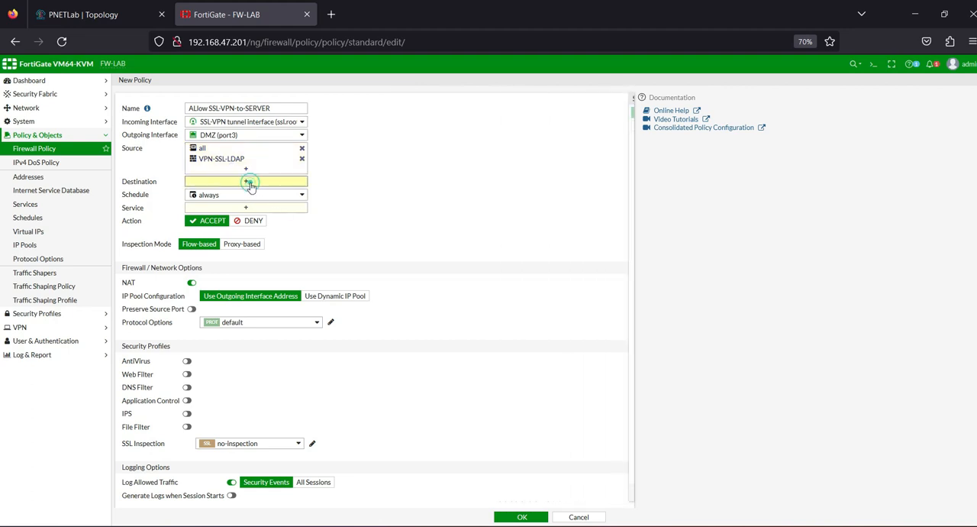
# Step: Set the policy's destination to DMZ_10.87.1.0 and its service to ALL
pyautogui.click(250, 184)
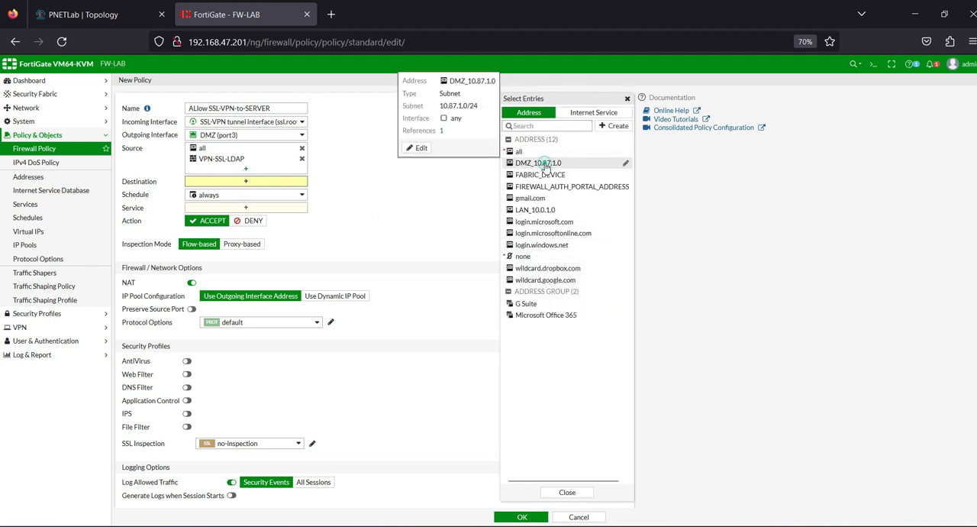
pyautogui.click(545, 164)
pyautogui.click(252, 219)
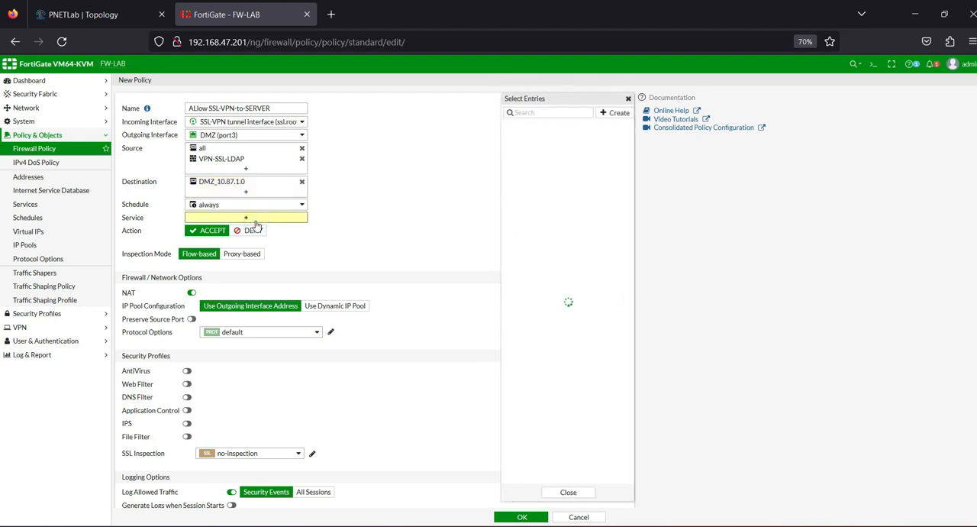
pyautogui.click(523, 149)
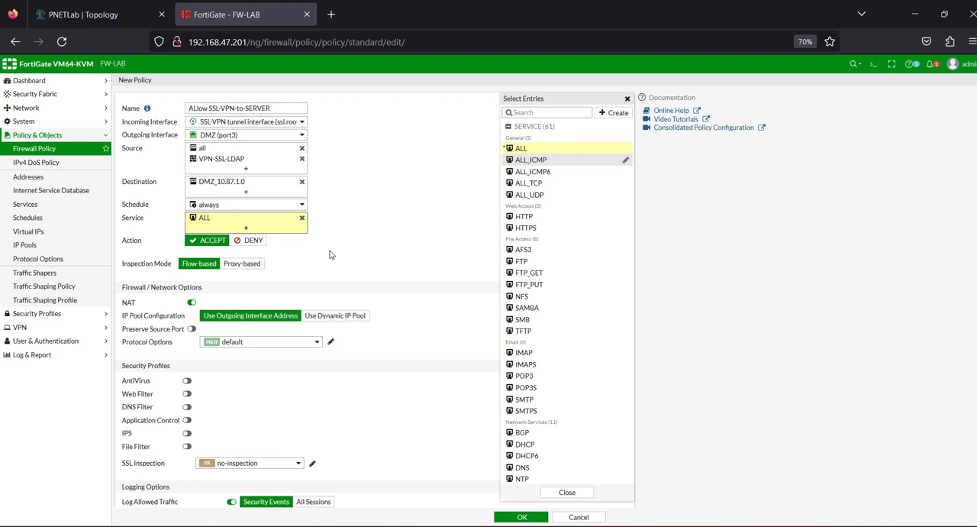
pyautogui.click(404, 273)
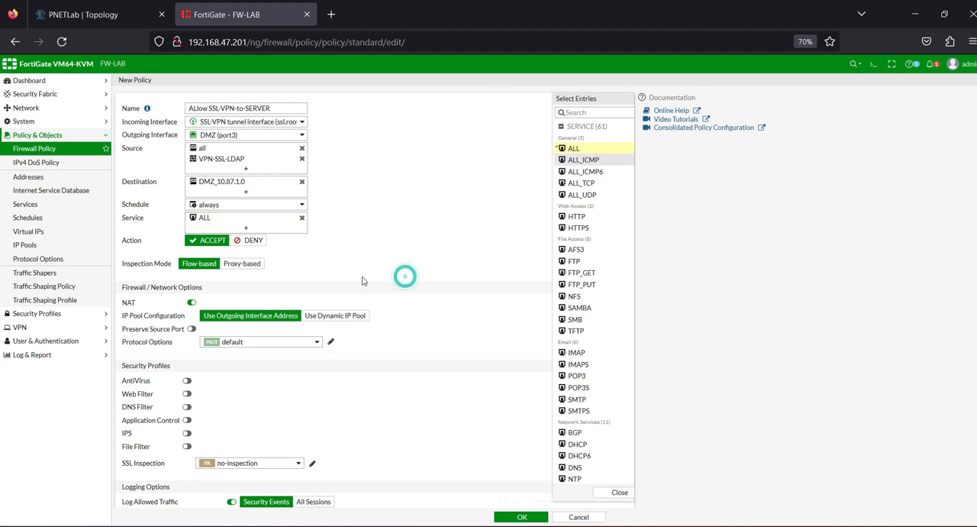
# Step: Disable NAT on the policy, log all sessions of allowed traffic, and save the policy
pyautogui.click(191, 303)
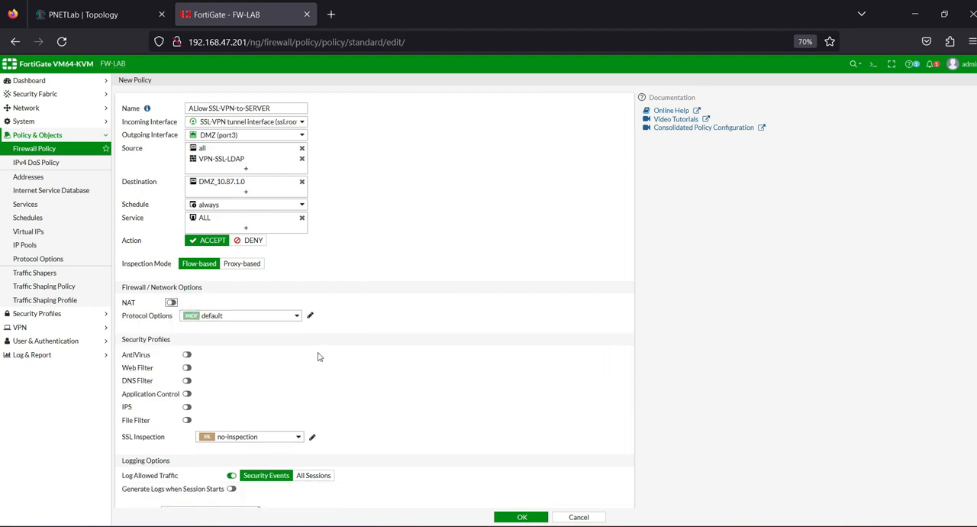
pyautogui.scroll(-1, 319, 357)
pyautogui.click(313, 423)
pyautogui.scroll(1, 410, 462)
pyautogui.scroll(-1, 410, 461)
pyautogui.click(519, 517)
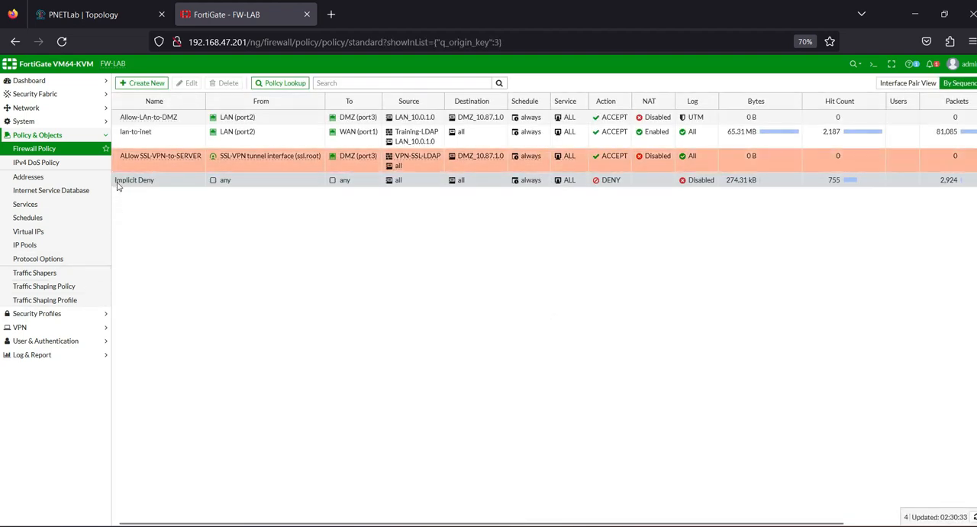
# Step: Place the ALlow SSL-VPN-to-SERVER policy between Allow-LAn-to-DMZ and lan-to-inet, and review the nodes in the PNETLab topology
pyautogui.moveTo(114, 157); pyautogui.dragTo(113, 120)
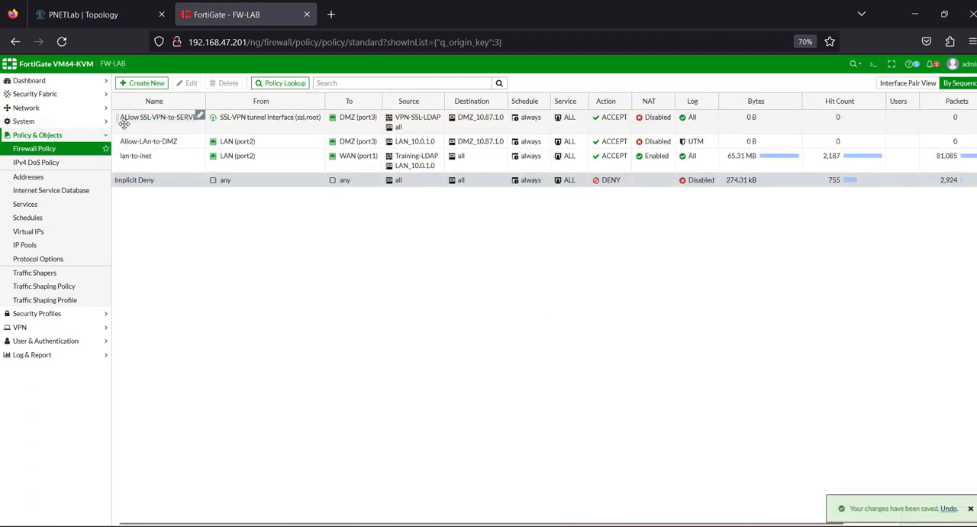
pyautogui.moveTo(117, 117); pyautogui.dragTo(116, 132)
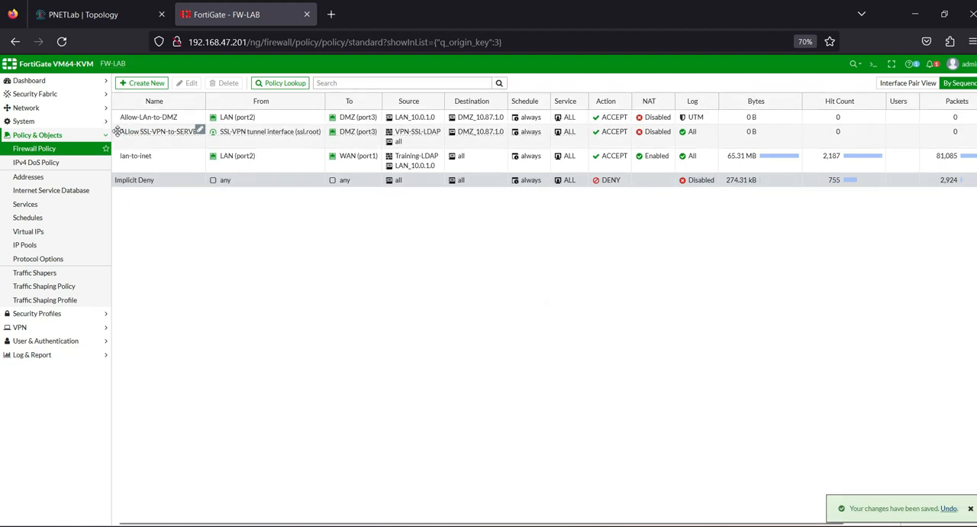
pyautogui.rightClick(132, 133)
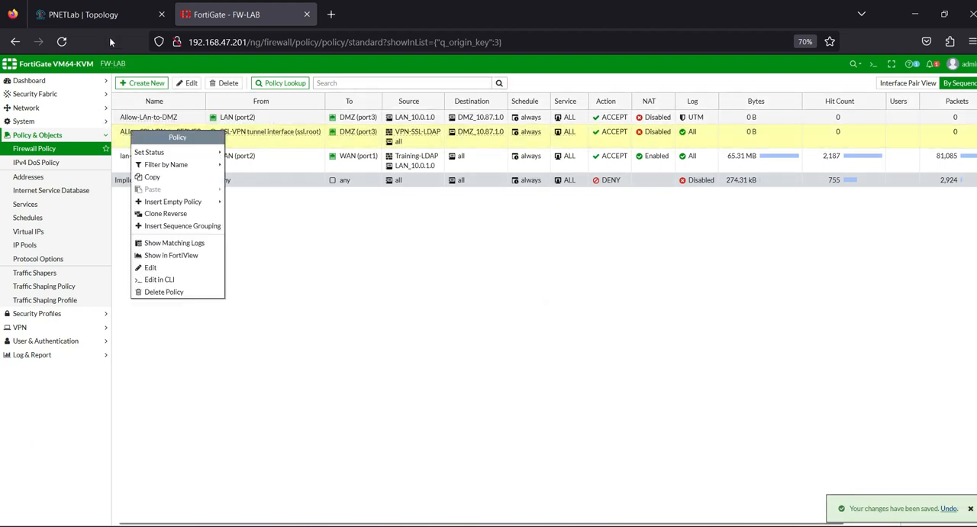
pyautogui.click(84, 14)
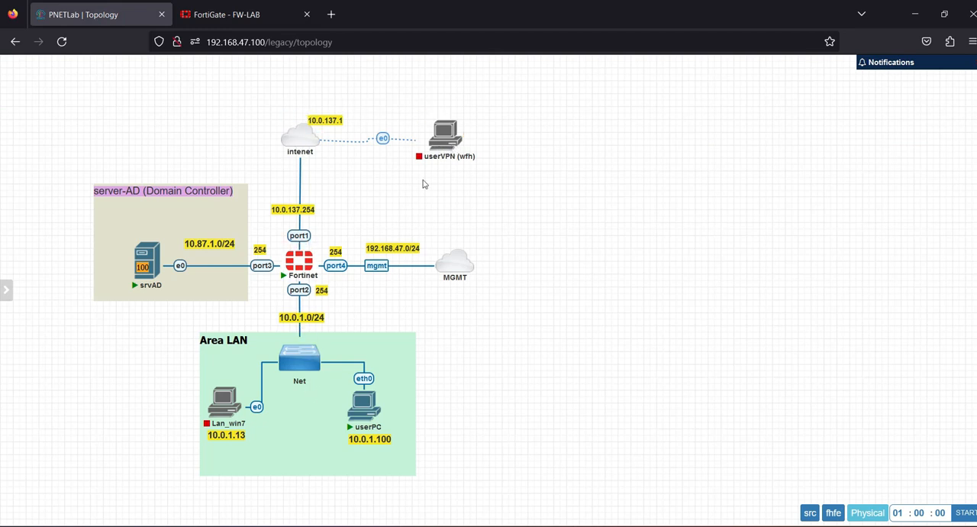
pyautogui.moveTo(159, 281)
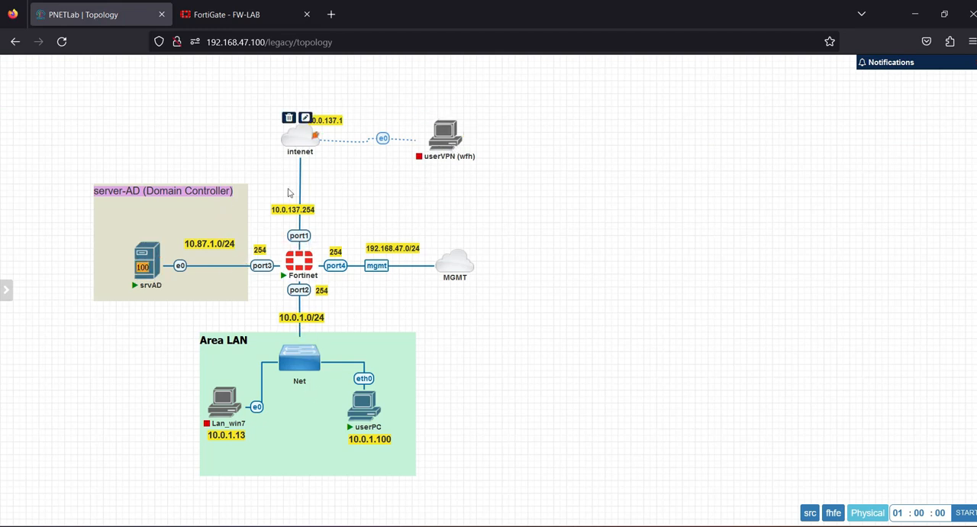
pyautogui.click(221, 14)
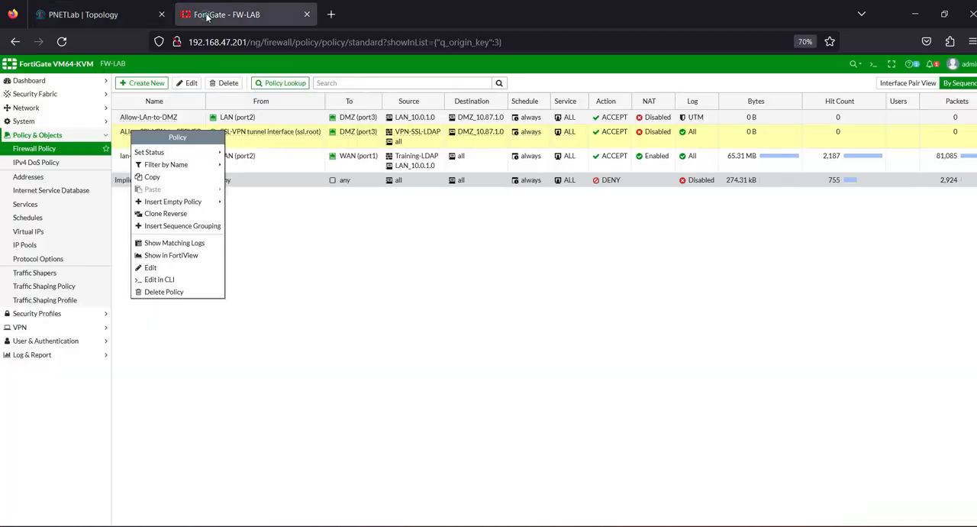
pyautogui.click(298, 205)
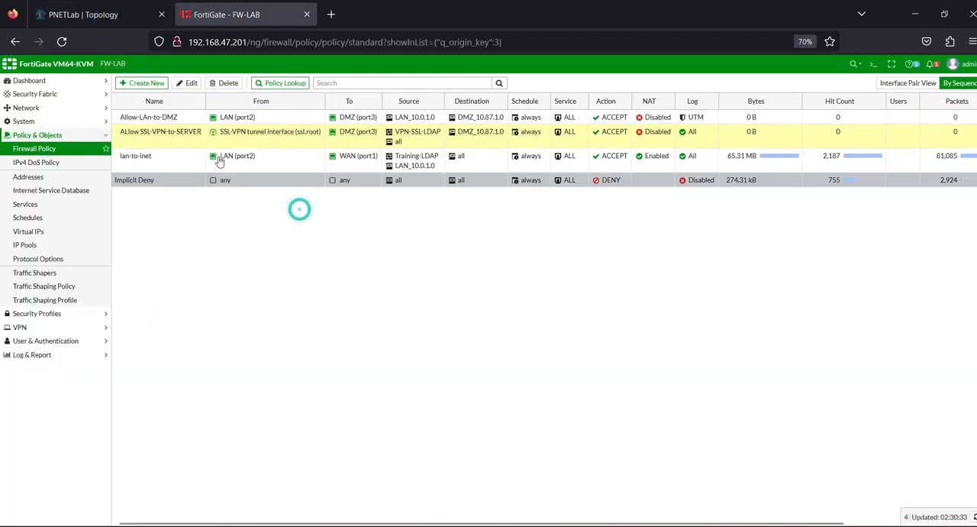
# Step: Copy the ALlow SSL-VPN-to-SERVER policy and paste the copy directly below it
pyautogui.rightClick(151, 134)
pyautogui.click(212, 180)
pyautogui.rightClick(134, 135)
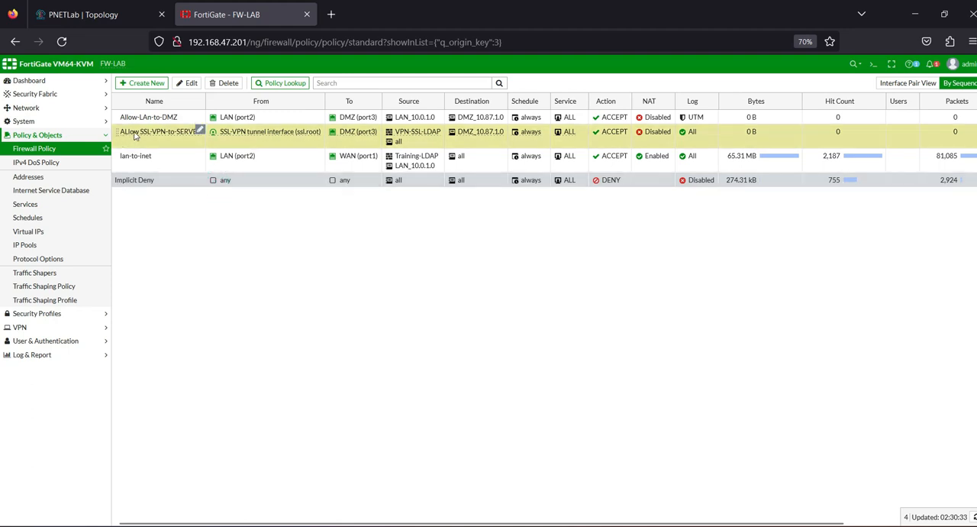
pyautogui.moveTo(204, 190)
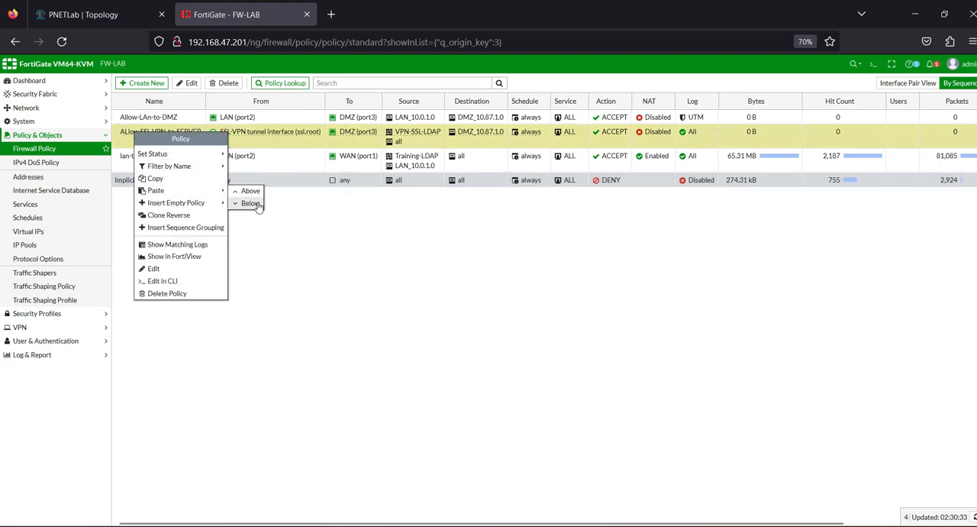
pyautogui.click(253, 203)
# Step: Edit the copied policy with the name Allow-SSL_VPN-to-LAN, outgoing interface LAN (port2) and destination LAN_10.0.1.0
pyautogui.doubleClick(139, 158)
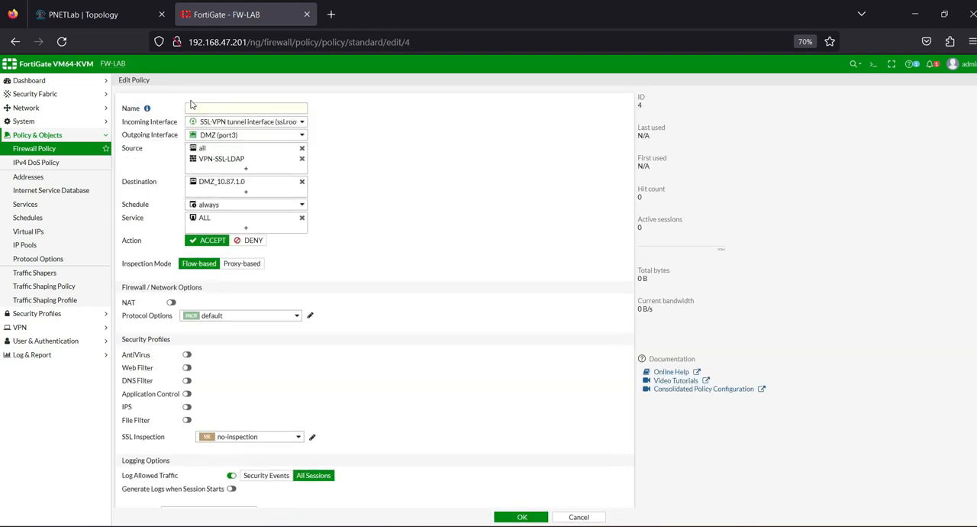
pyautogui.click(194, 107)
pyautogui.click(283, 135)
pyautogui.click(220, 169)
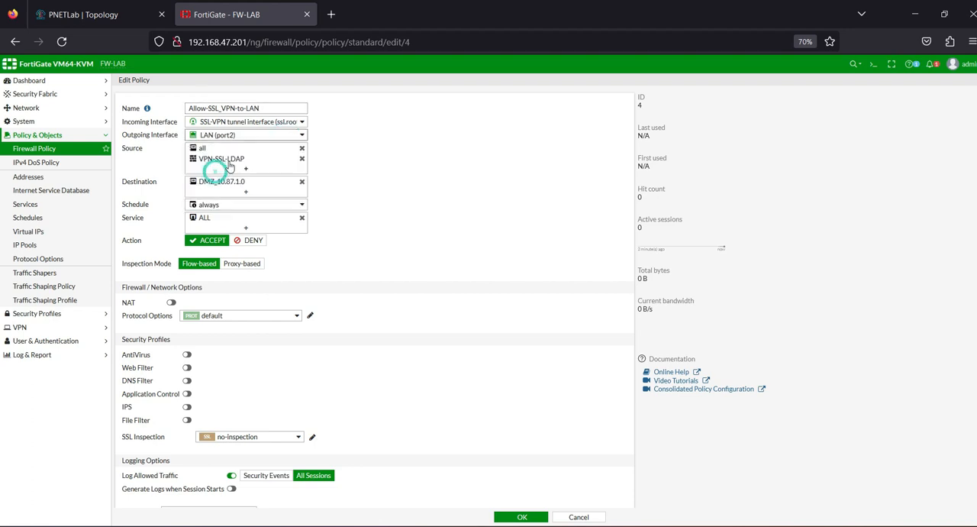
pyautogui.click(302, 183)
pyautogui.click(534, 209)
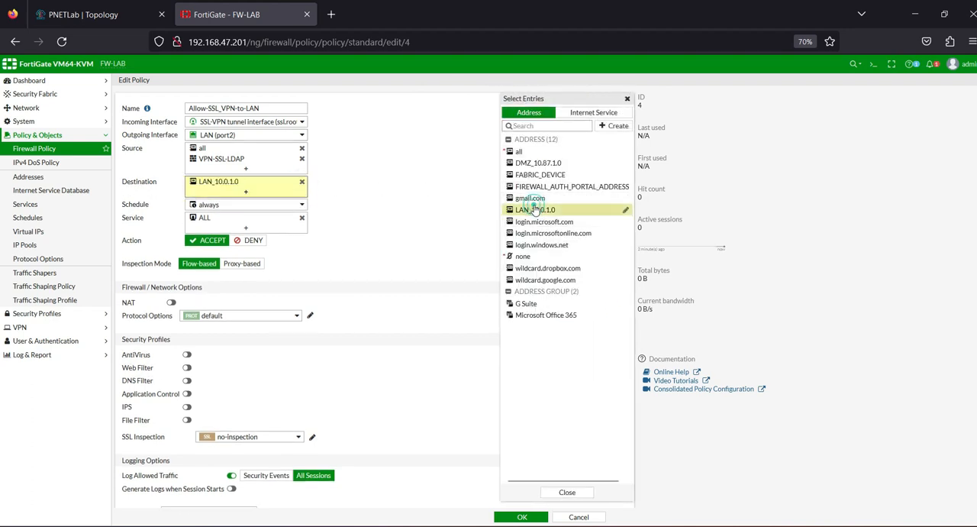
# Step: Clear the copied comment from the Allow-SSL_VPN-to-LAN policy, then enable and save the policy
pyautogui.scroll(-2, 363, 412)
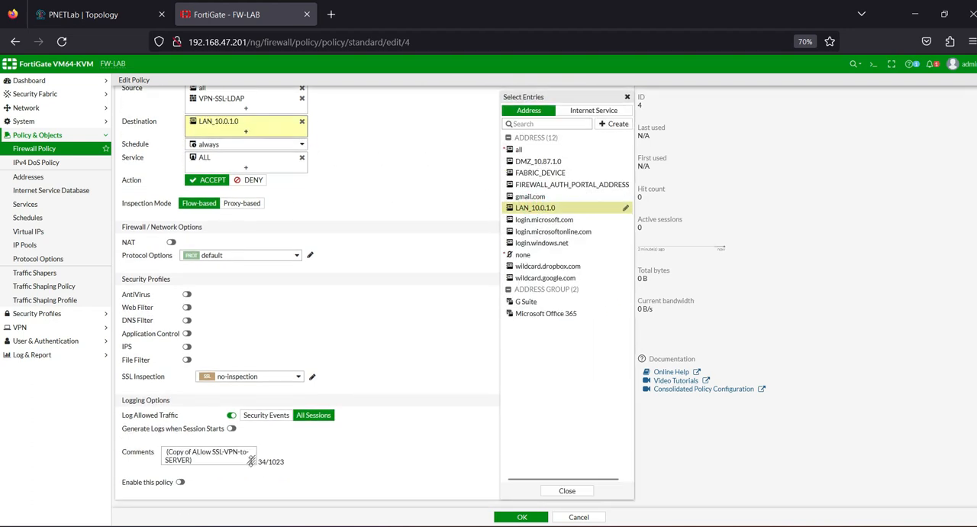
pyautogui.moveTo(233, 453); pyautogui.dragTo(89, 458)
pyautogui.press('BackSpace')
pyautogui.press('BackSpace')
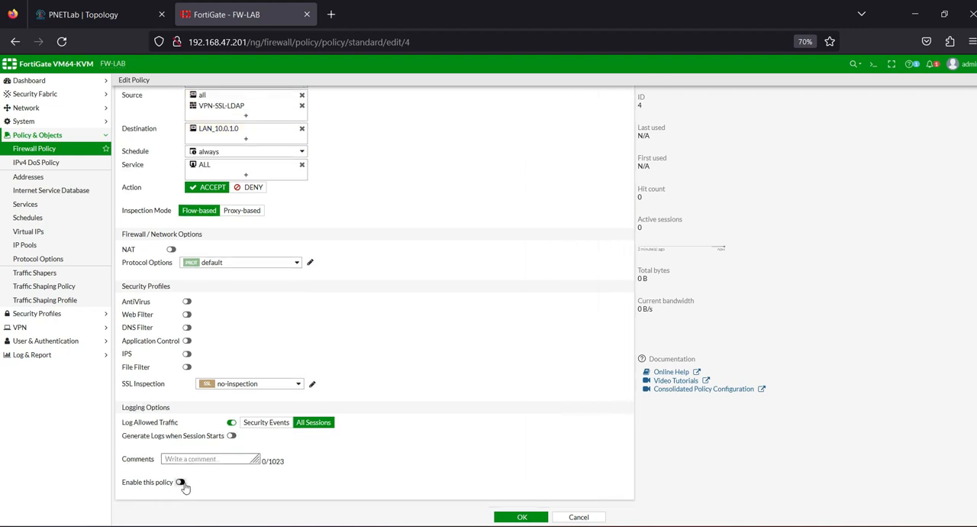
pyautogui.click(522, 517)
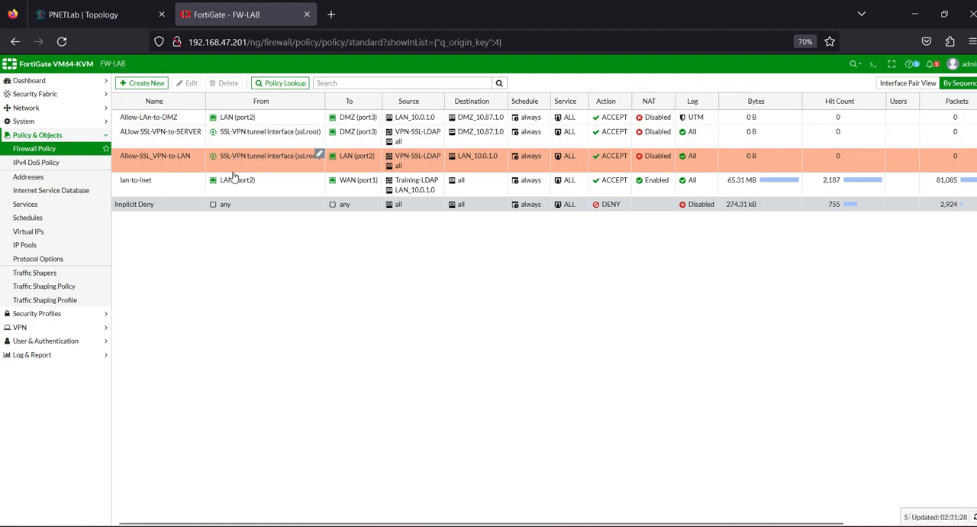
pyautogui.click(160, 139)
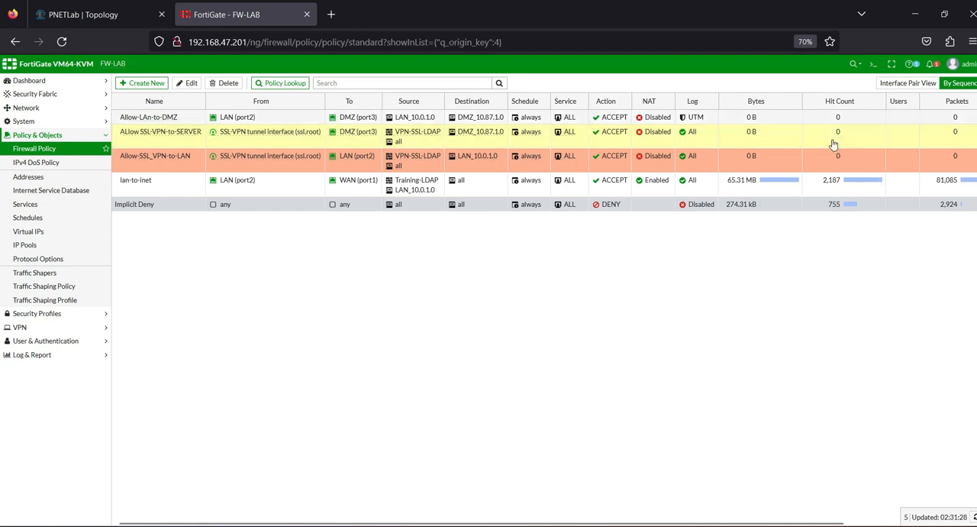
# Step: Start the userVPN (wfh) node in the PNETLab topology and open its VNC console
pyautogui.click(62, 11)
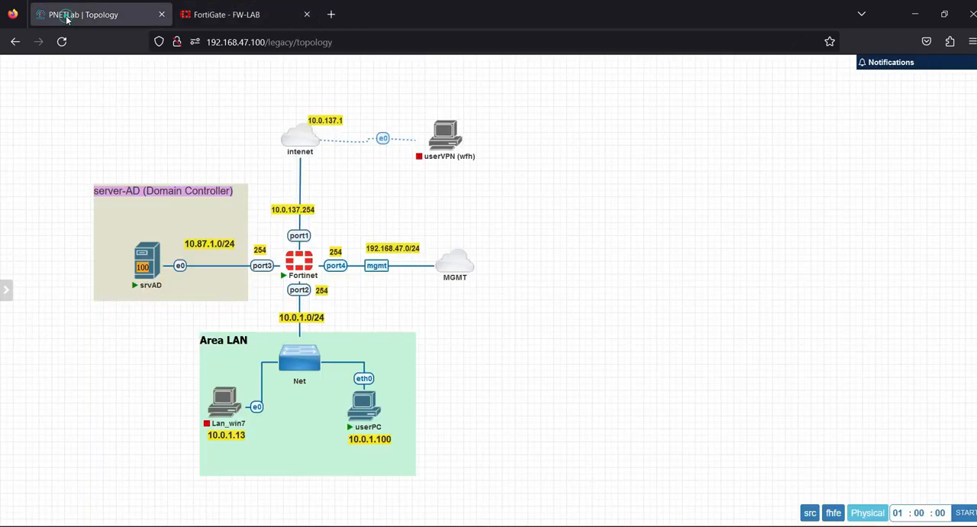
pyautogui.rightClick(440, 142)
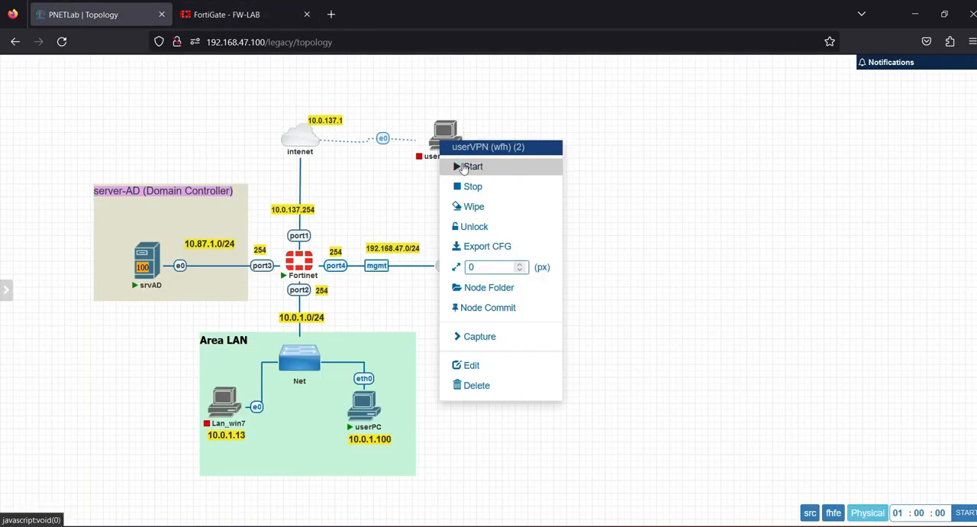
pyautogui.click(465, 167)
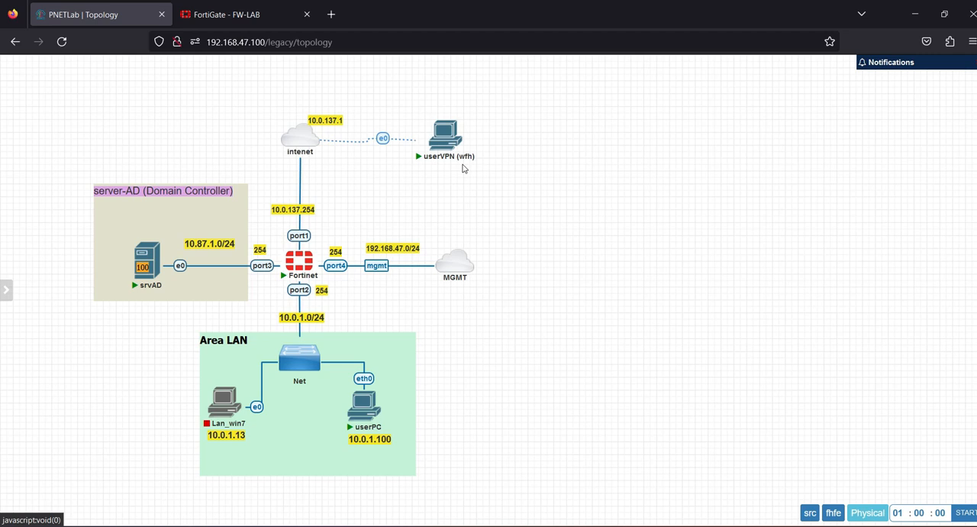
pyautogui.click(444, 137)
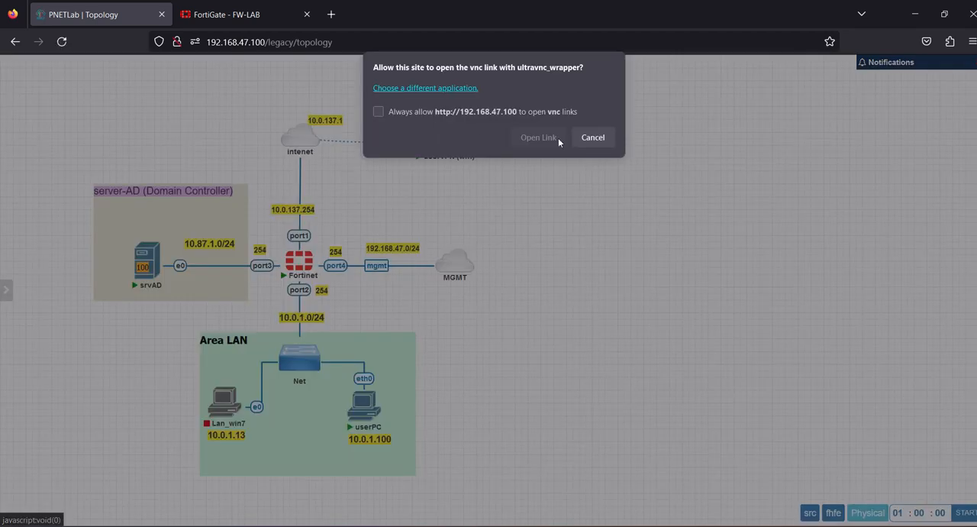
pyautogui.click(559, 143)
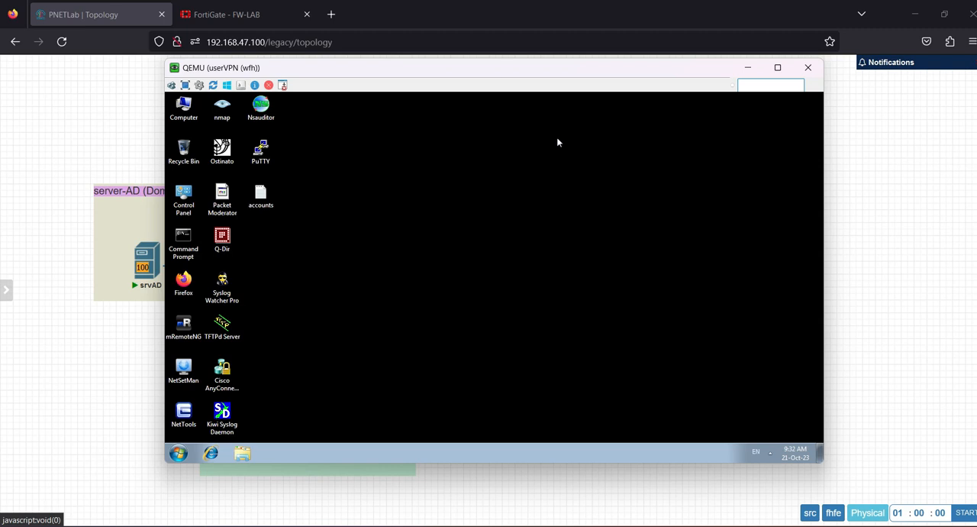
# Step: Dismiss the network location prompt on userVPN, then check its IP configuration with ipconfig and close Command Prompt
pyautogui.moveTo(473, 70); pyautogui.dragTo(639, 89)
pyautogui.moveTo(687, 116); pyautogui.dragTo(642, 204)
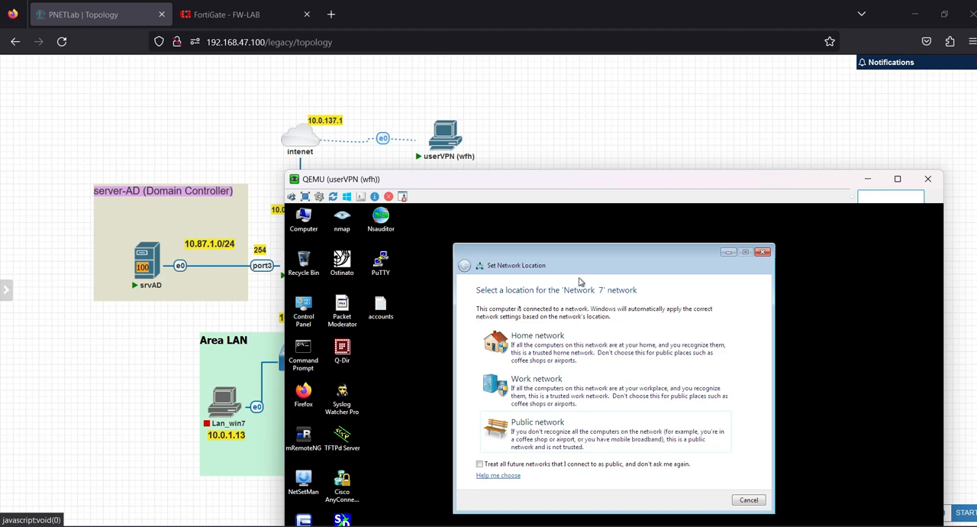
pyautogui.click(761, 253)
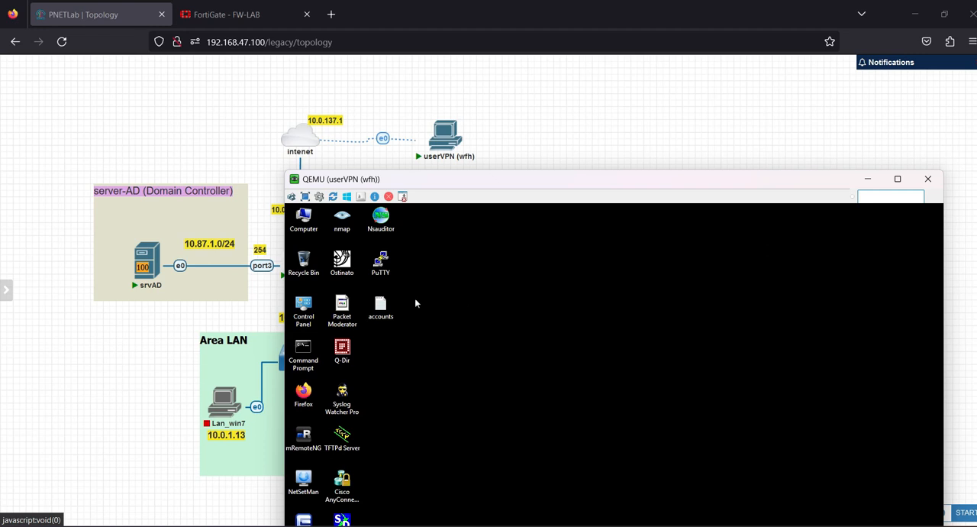
pyautogui.doubleClick(303, 350)
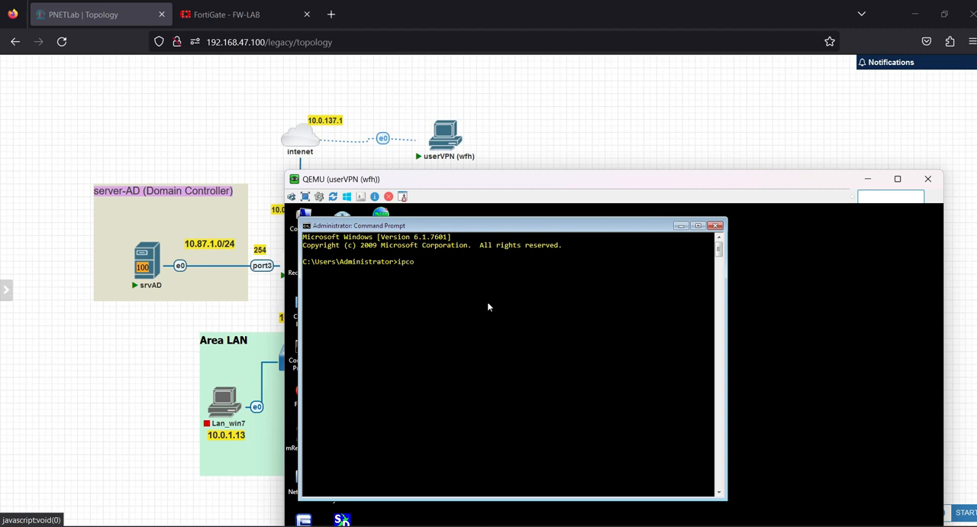
pyautogui.write('ipconfig')
pyautogui.press('Return')
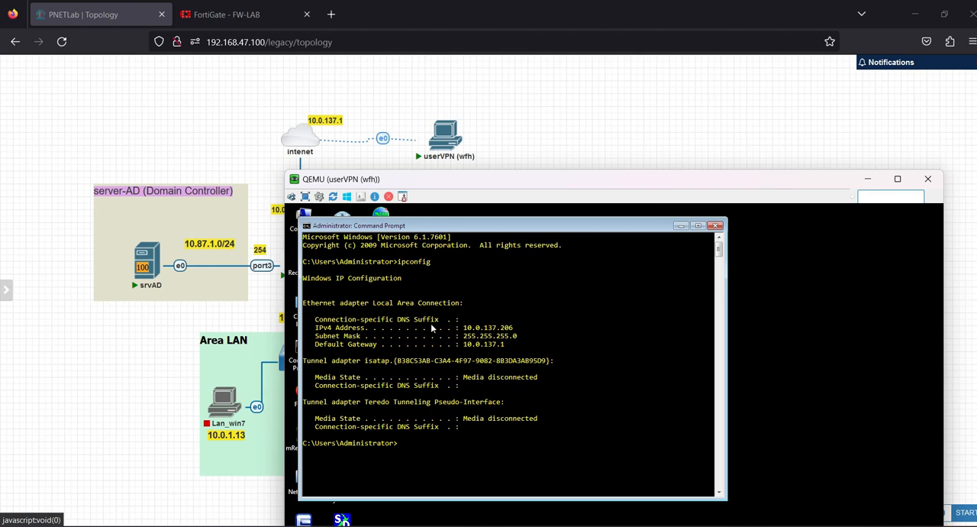
pyautogui.click(717, 226)
# Step: Launch Firefox on the userVPN desktop, with its console window moved clear of the server and LAN areas
pyautogui.moveTo(554, 177); pyautogui.dragTo(655, 75)
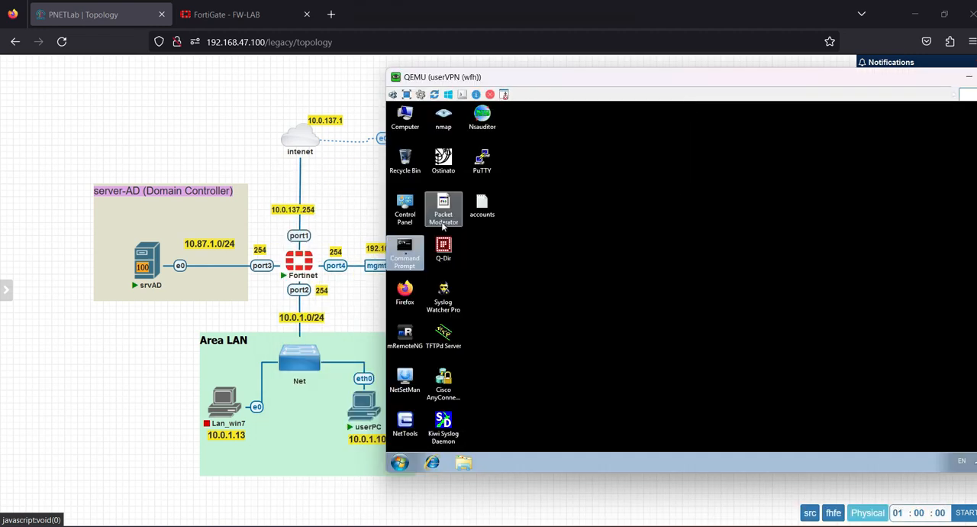
pyautogui.doubleClick(397, 295)
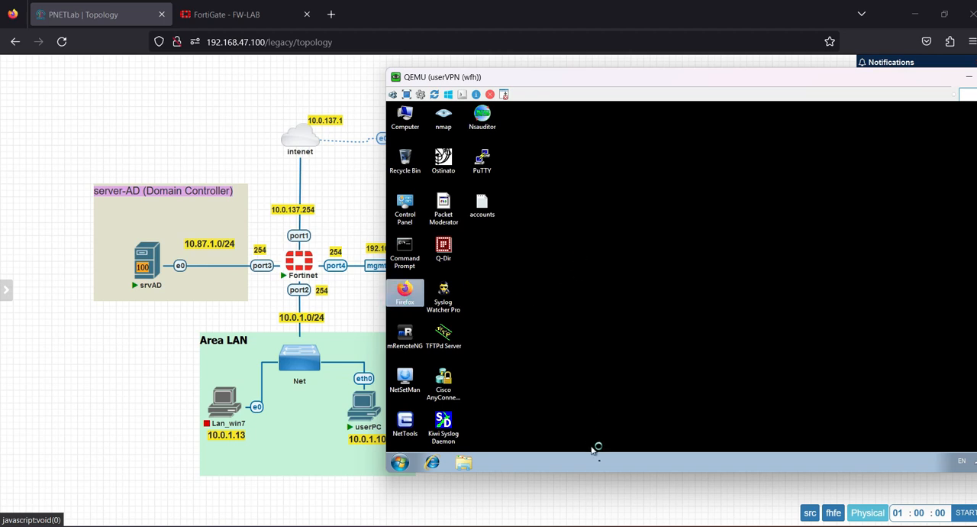
# Step: Unlock the srvAD server with the Administrator account password, check the vpn1 user in the Training unit, and minimize the console
pyautogui.moveTo(694, 526)
pyautogui.click(664, 525)
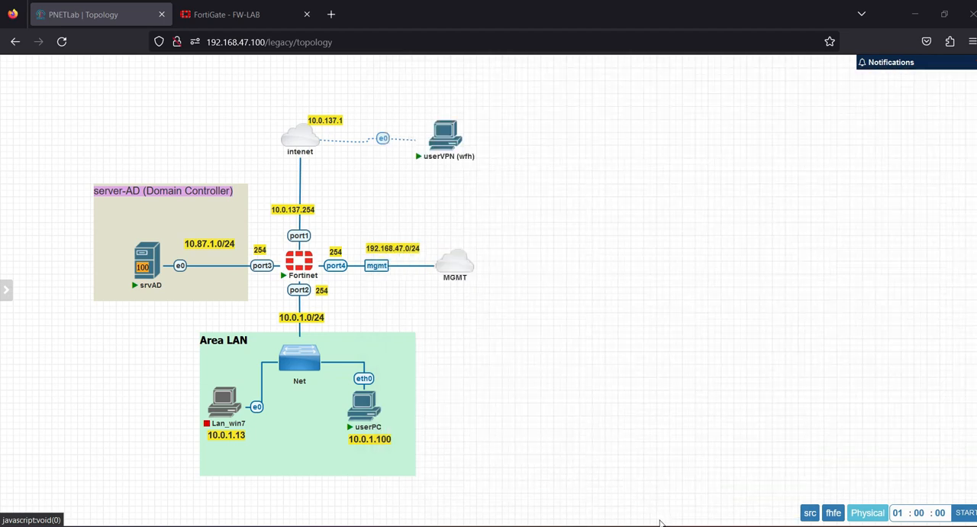
pyautogui.moveTo(672, 526)
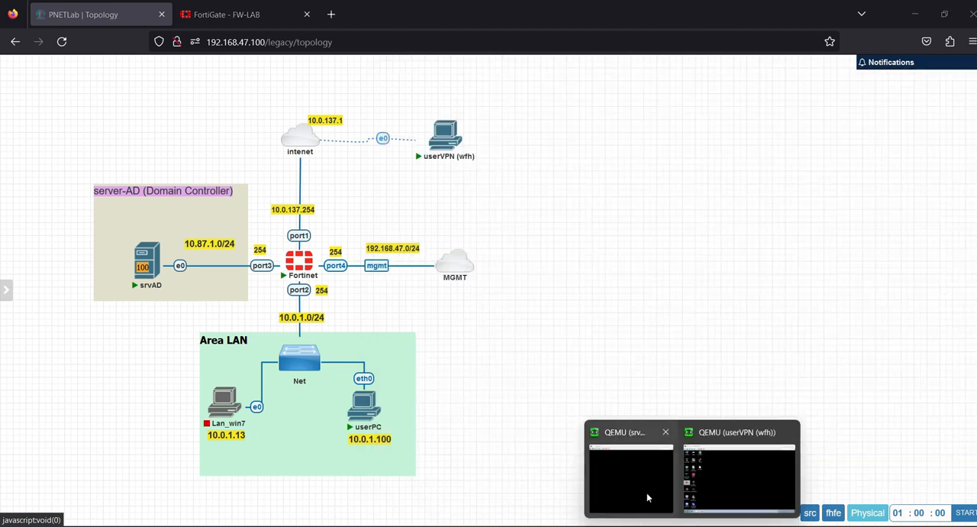
pyautogui.click(647, 493)
pyautogui.click(238, 74)
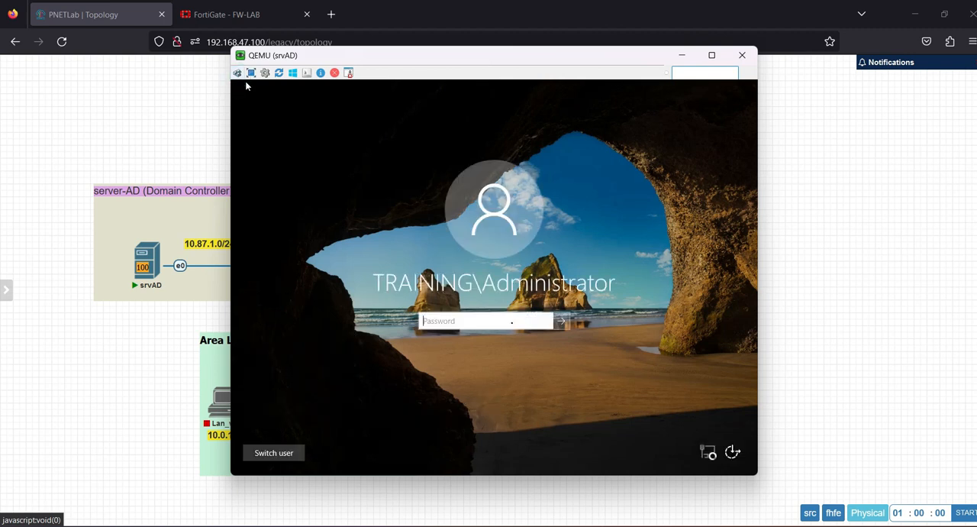
pyautogui.write('••••••••')
pyautogui.press('Return')
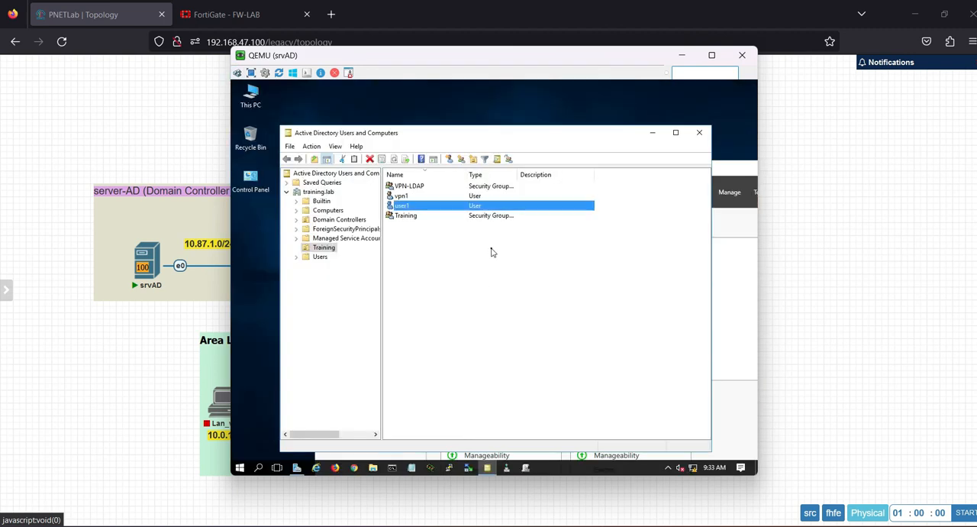
pyautogui.click(405, 196)
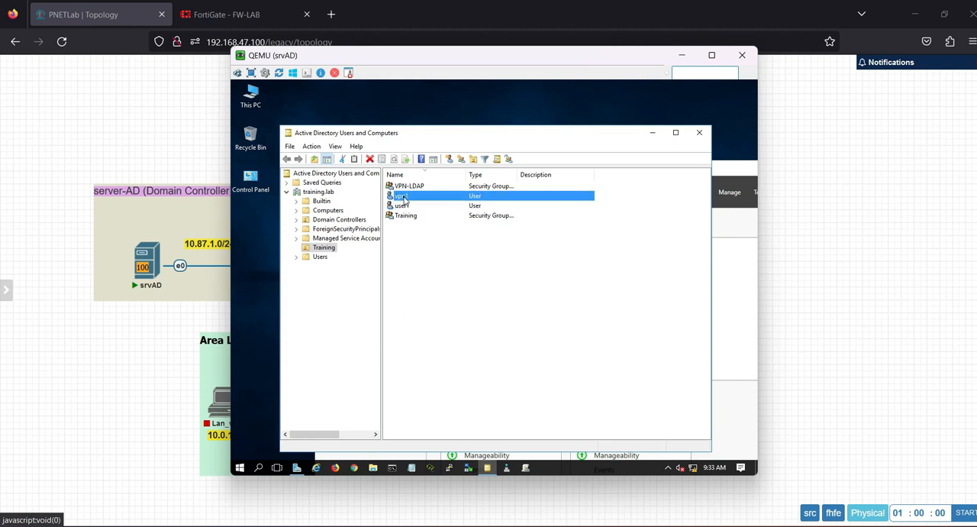
pyautogui.click(680, 58)
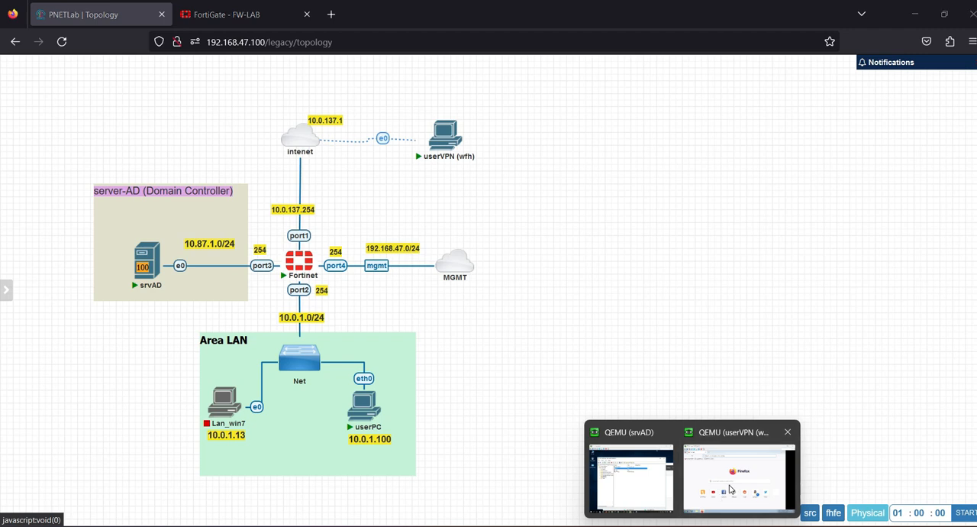
# Step: Return to the userVPN console and decline making Firefox the primary browser
pyautogui.click(731, 488)
pyautogui.click(582, 137)
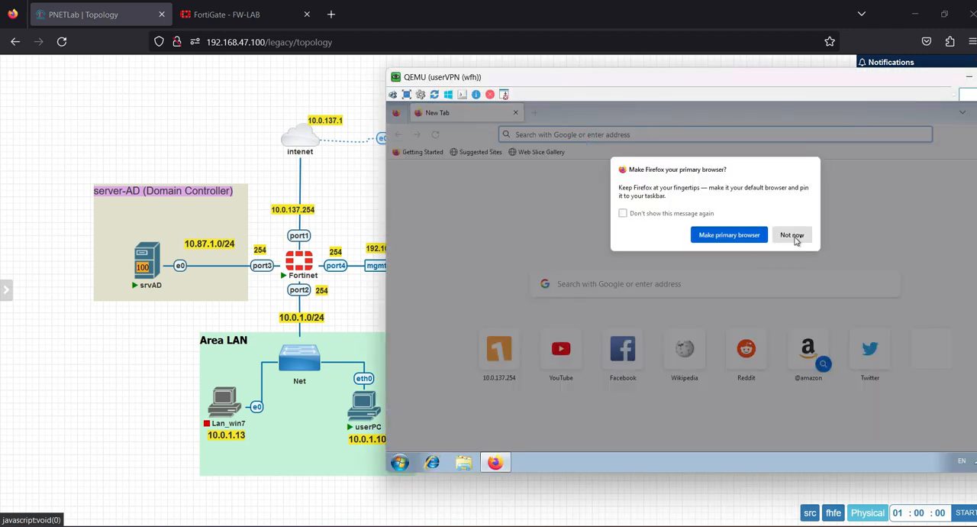
pyautogui.click(800, 235)
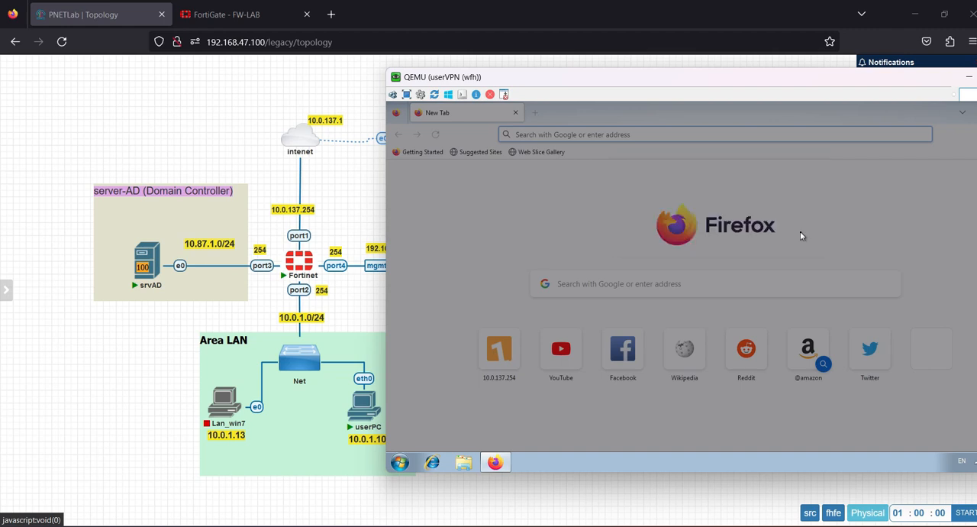
pyautogui.click(665, 135)
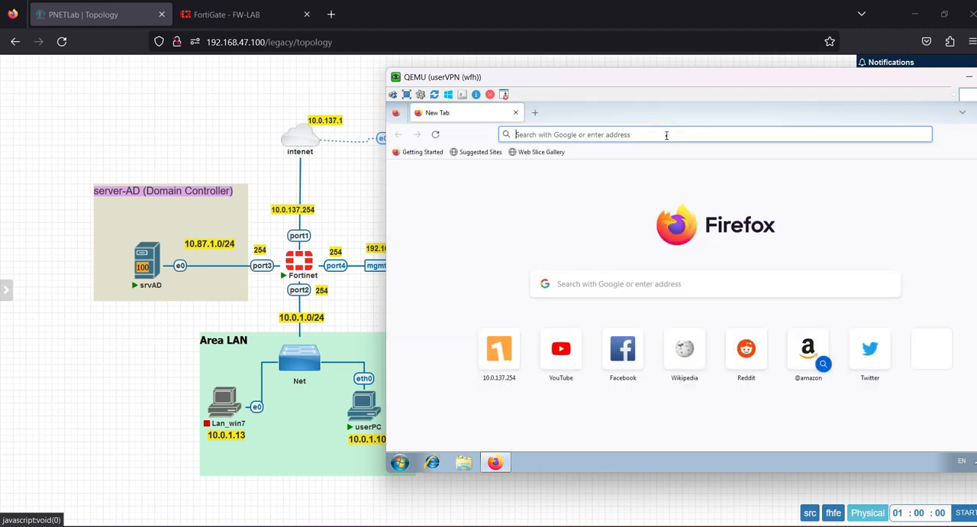
pyautogui.write('https://')
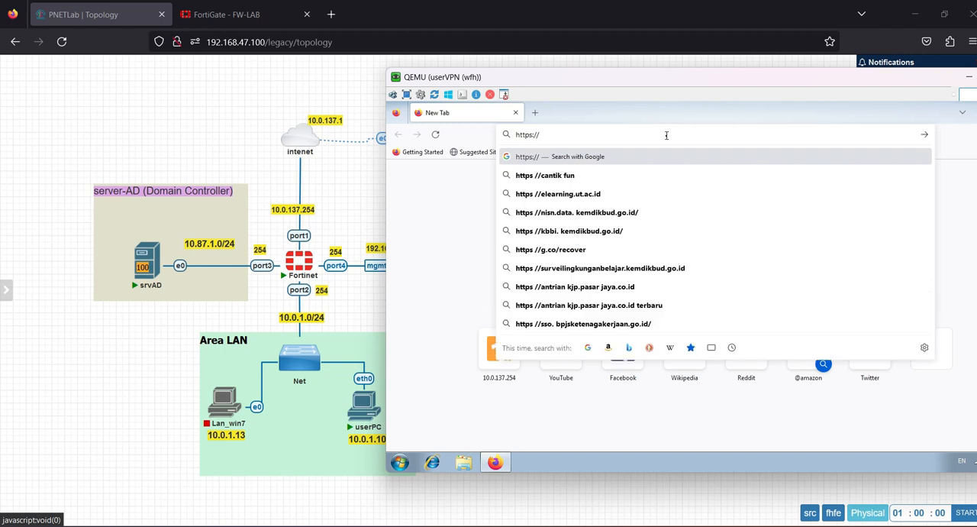
pyautogui.write('10.0.137.201')
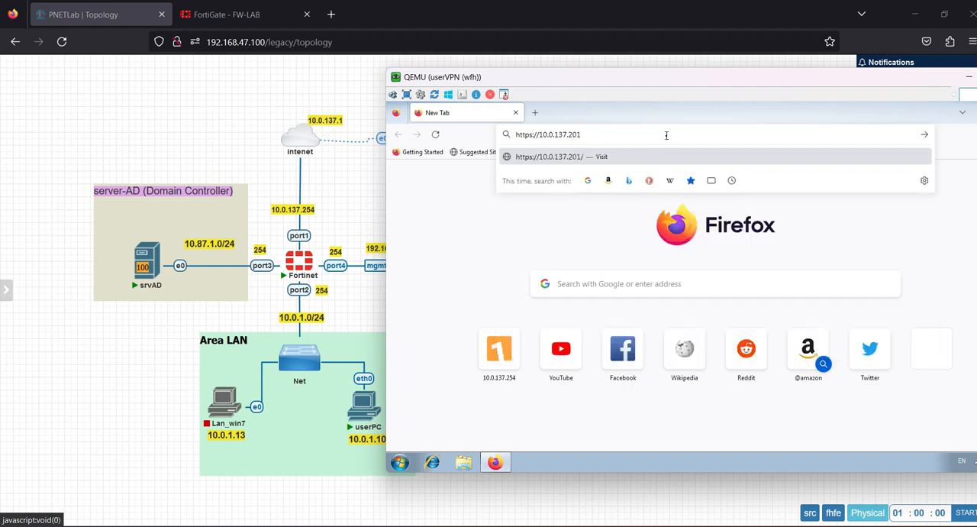
pyautogui.write(':10443')
pyautogui.click(579, 134)
pyautogui.click(581, 135)
pyautogui.press('BackSpace')
pyautogui.press('BackSpace')
pyautogui.write('54')
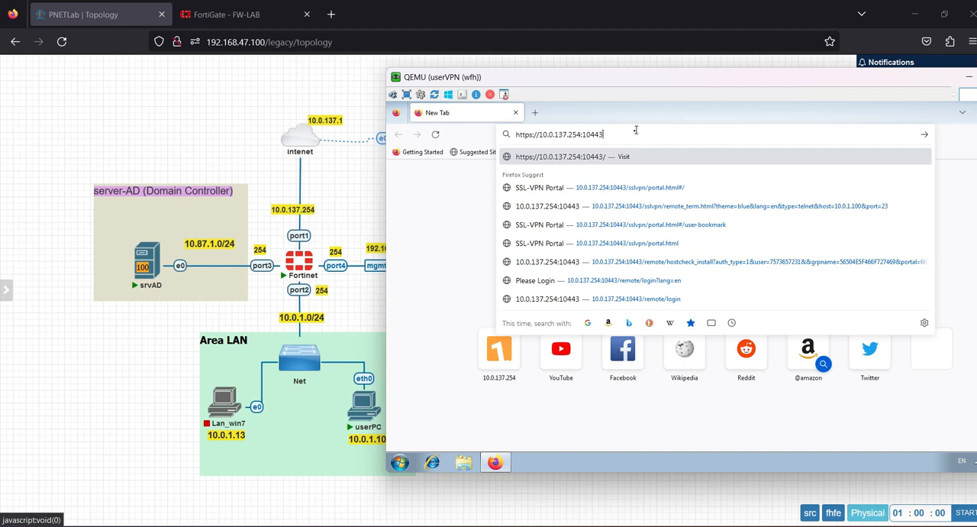
pyautogui.press('Return')
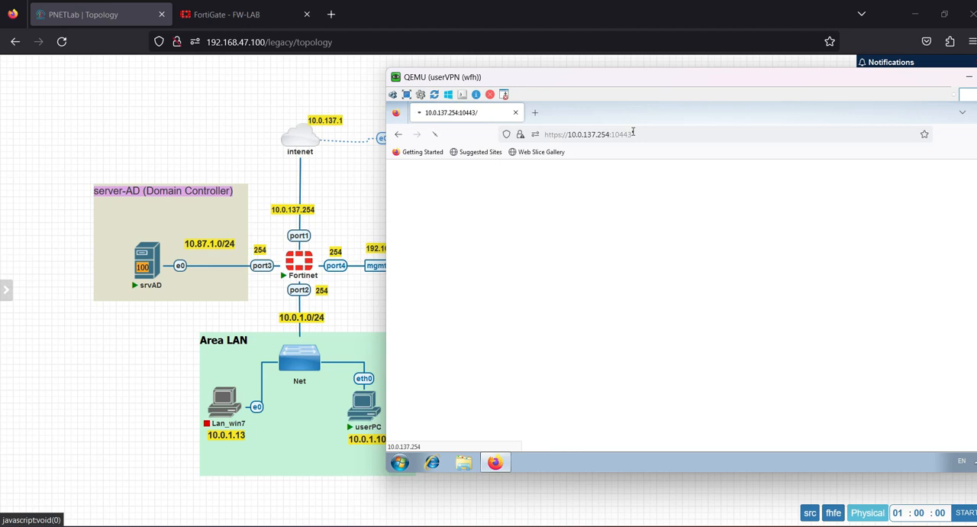
pyautogui.click(516, 132)
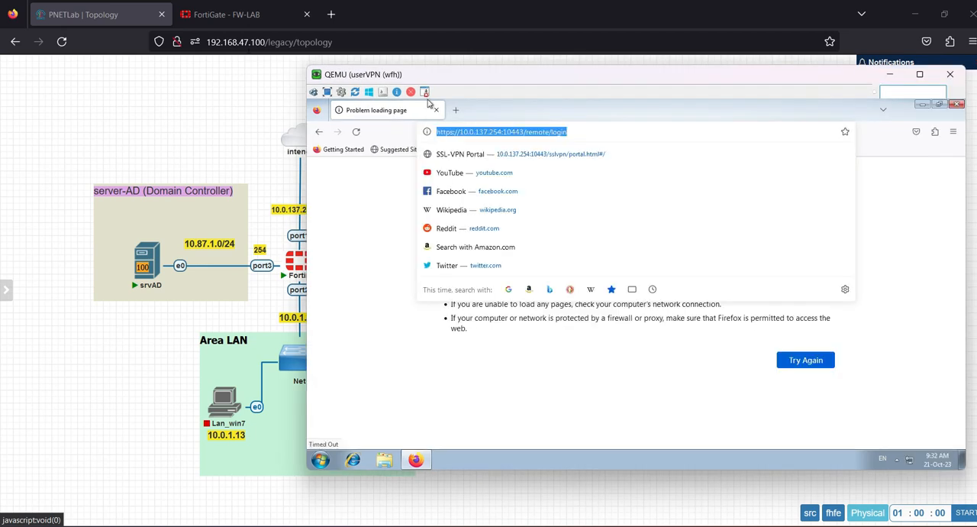
# Step: Review the interfaces, source and destination of the ALlow SSL-VPN-to-SERVER firewall policy on the FortiGate, then close it
pyautogui.click(234, 15)
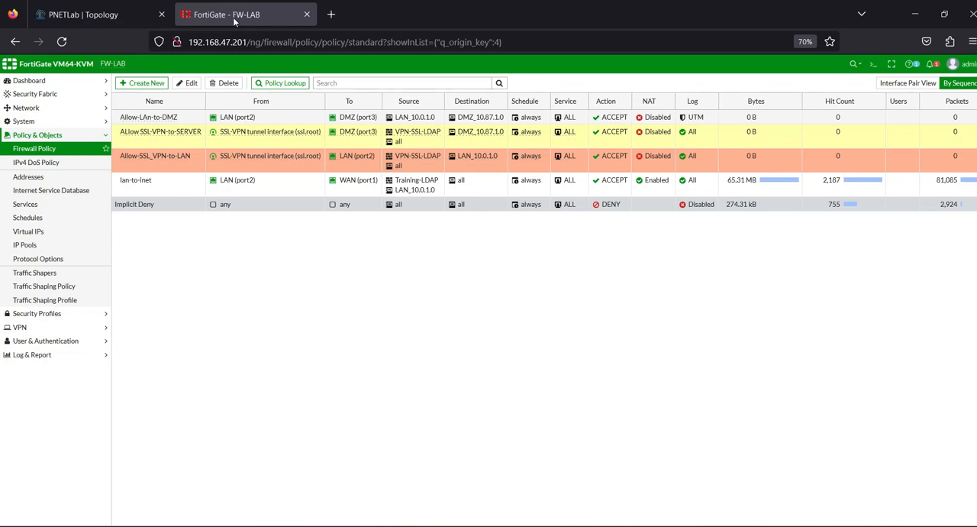
pyautogui.doubleClick(164, 144)
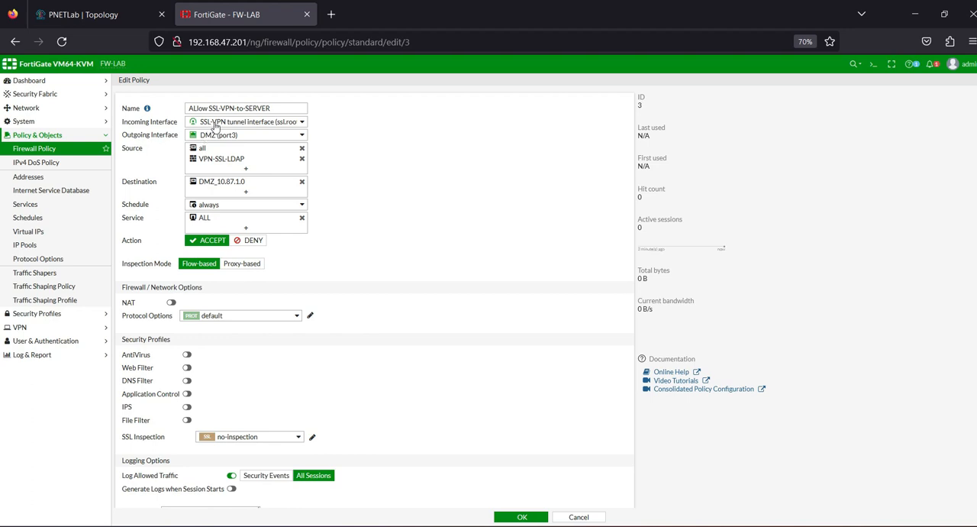
pyautogui.moveTo(248, 126)
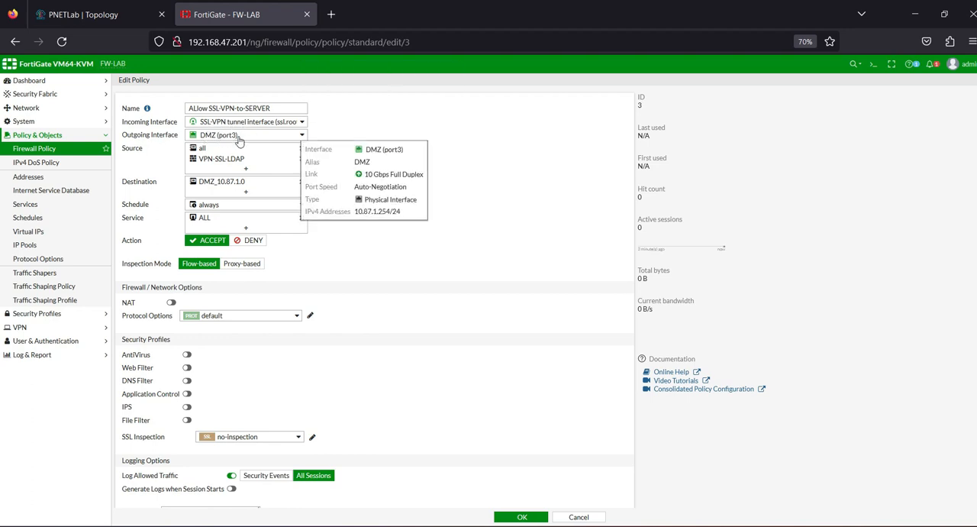
pyautogui.moveTo(219, 163)
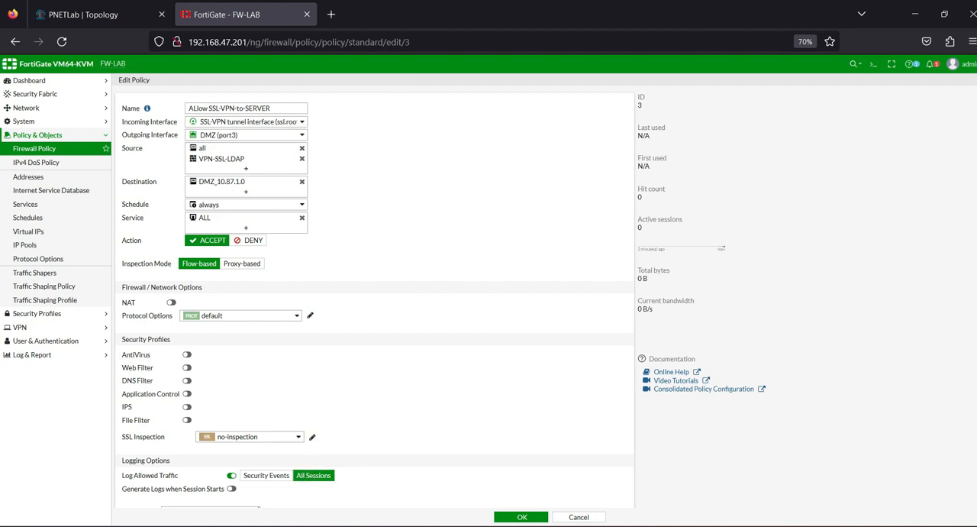
pyautogui.click(511, 518)
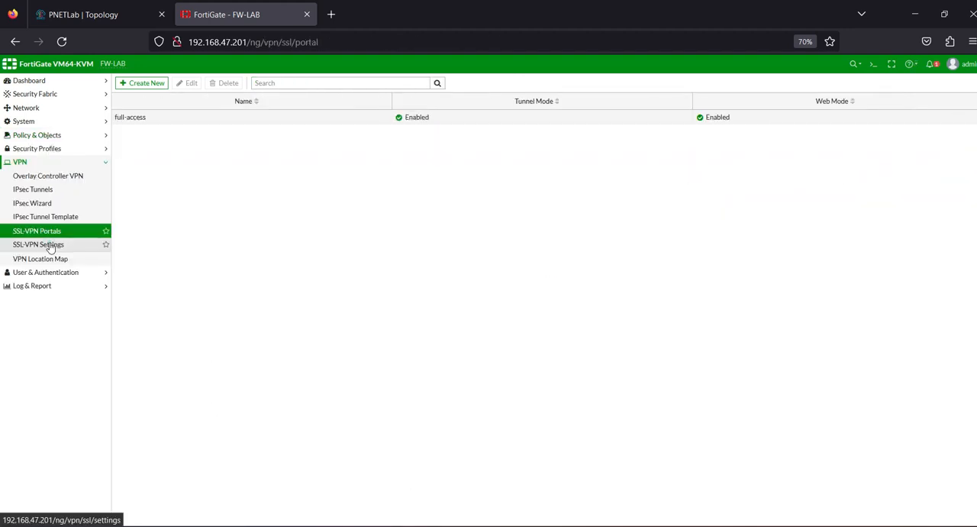
# Step: Review the FortiGate SSL-VPN settings for the listening interface, port and web mode access address
pyautogui.click(48, 245)
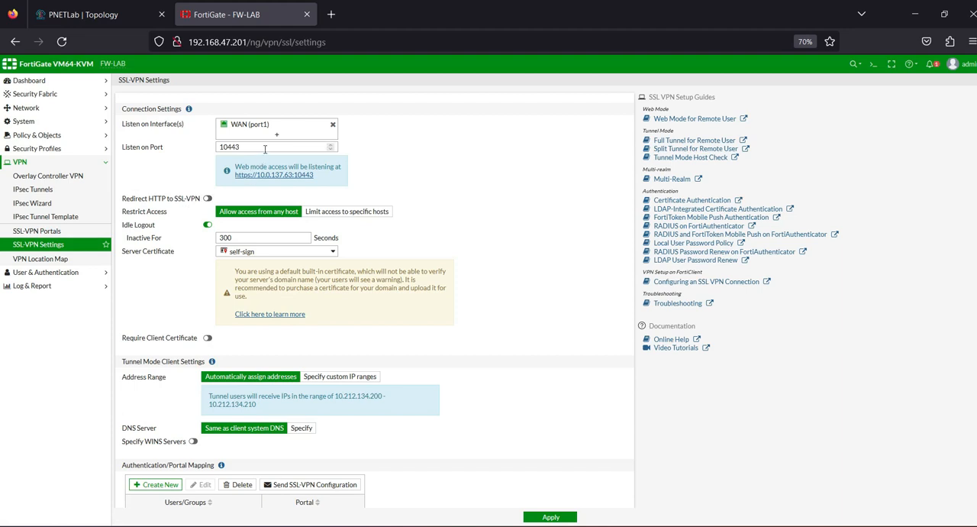
pyautogui.scroll(-2, 364, 363)
pyautogui.scroll(2, 366, 374)
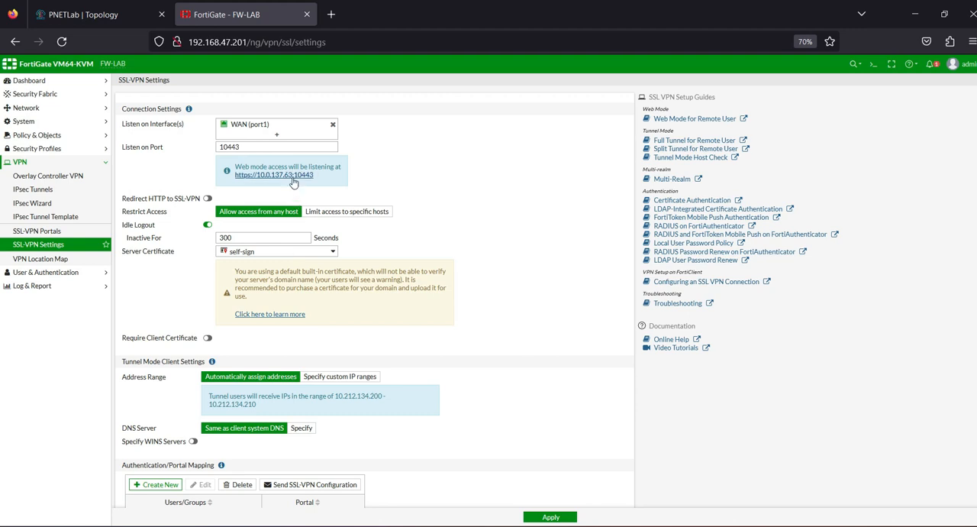
# Step: Switch the WAN (port1) interface to manual addressing with IP/netmask 10.0.137.254/255.255.255.0 and save it
pyautogui.click(26, 107)
pyautogui.click(33, 126)
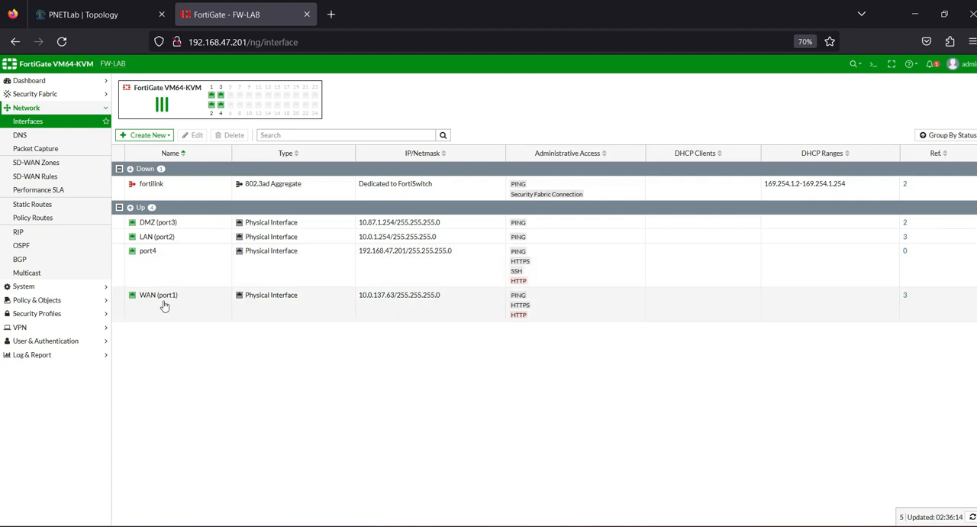
pyautogui.click(163, 298)
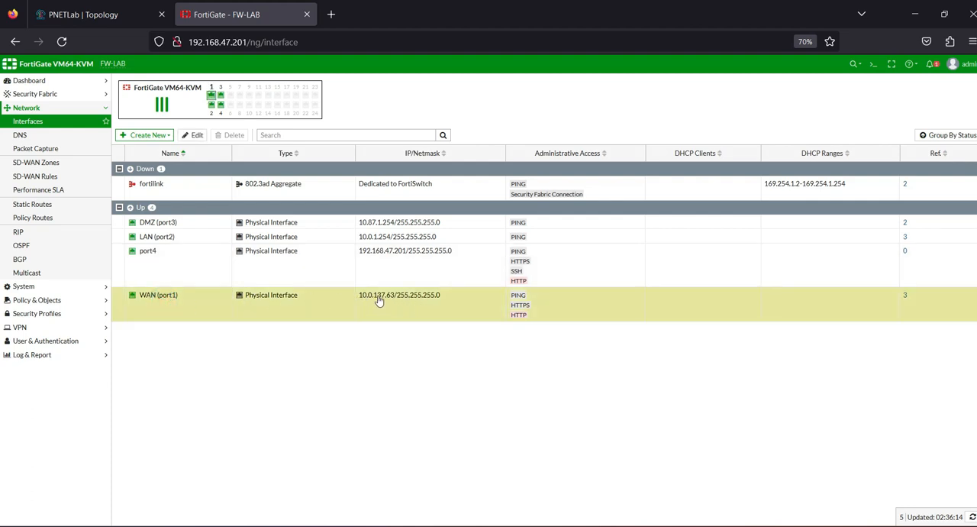
pyautogui.doubleClick(180, 306)
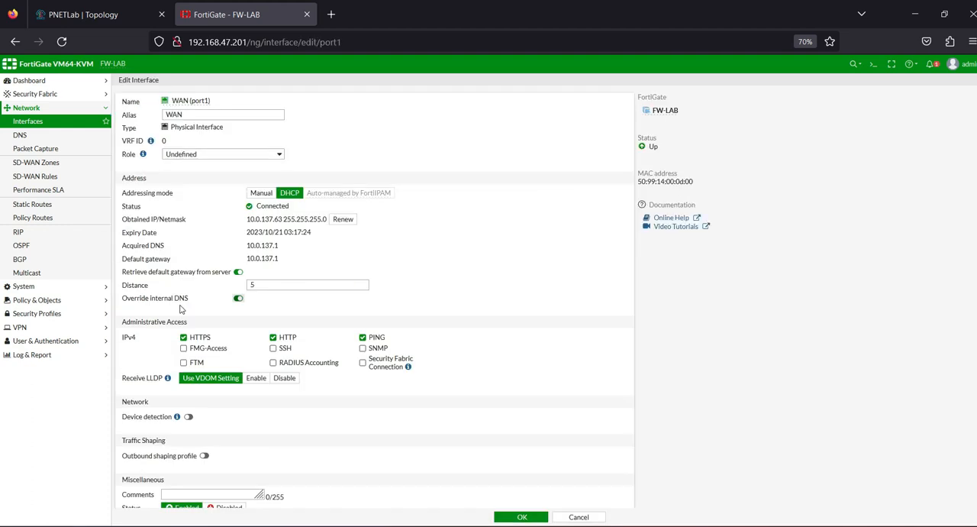
pyautogui.click(261, 193)
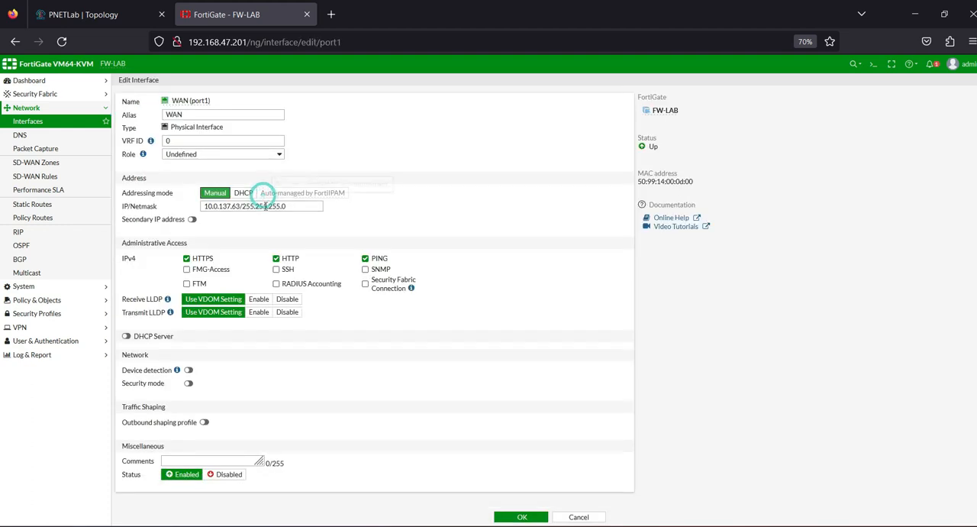
pyautogui.press('BackSpace')
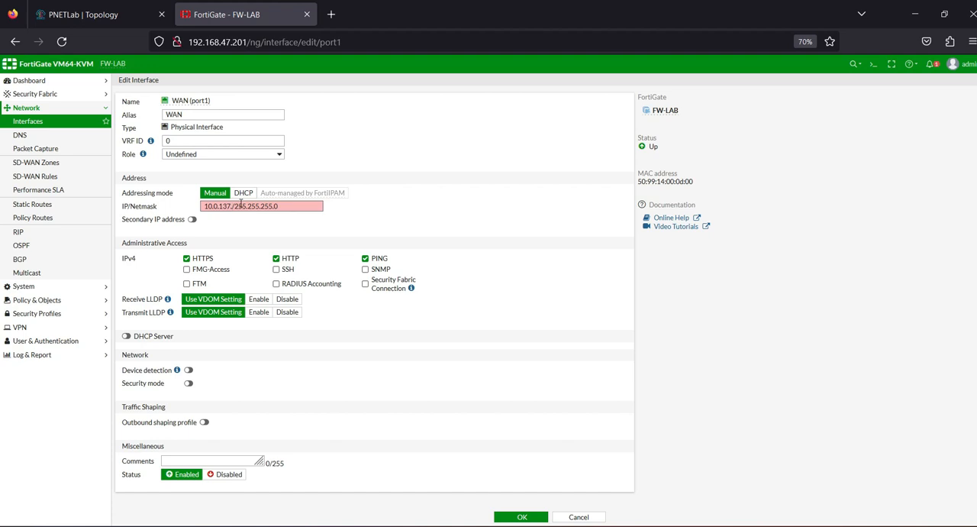
pyautogui.write('254')
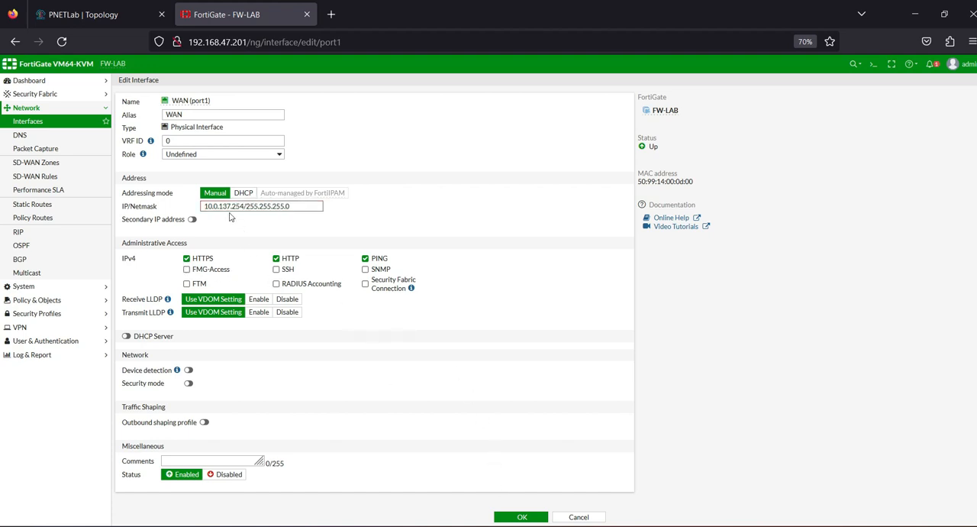
pyautogui.click(512, 519)
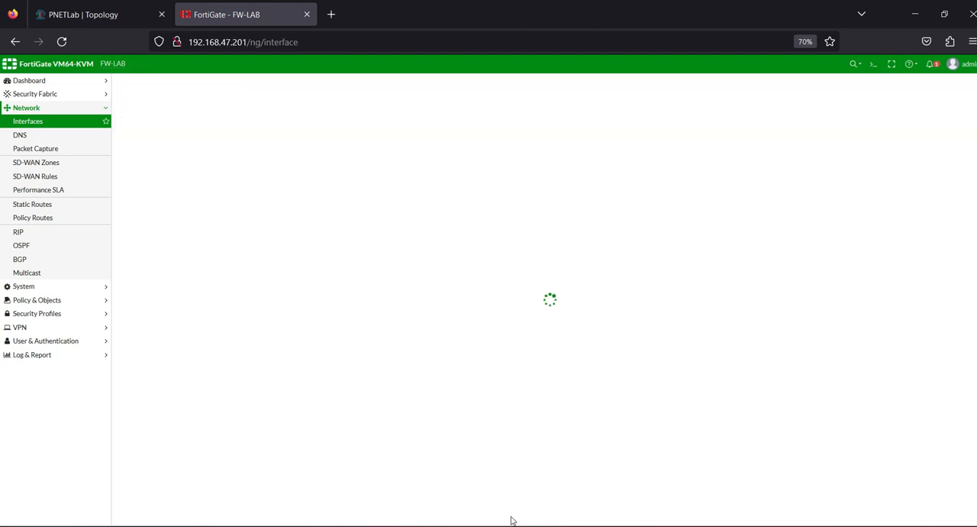
pyautogui.moveTo(692, 525)
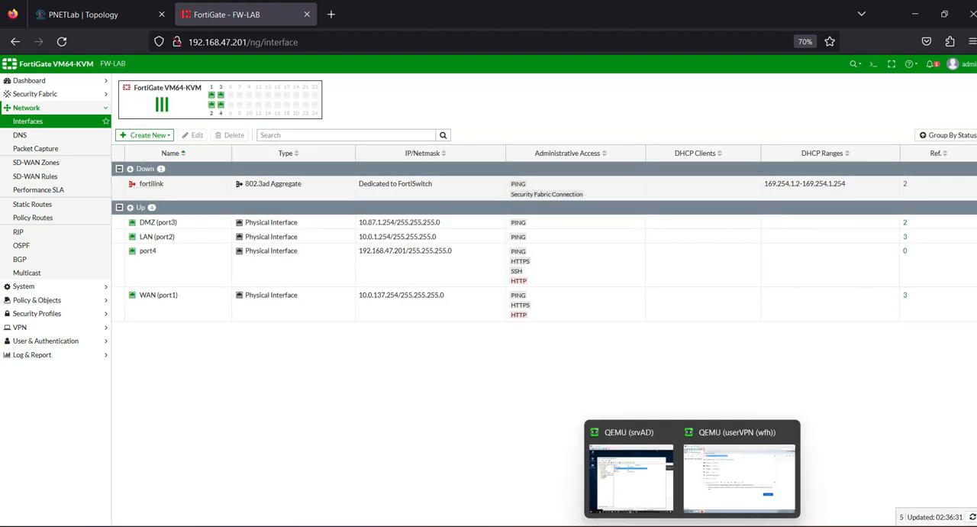
pyautogui.click(632, 468)
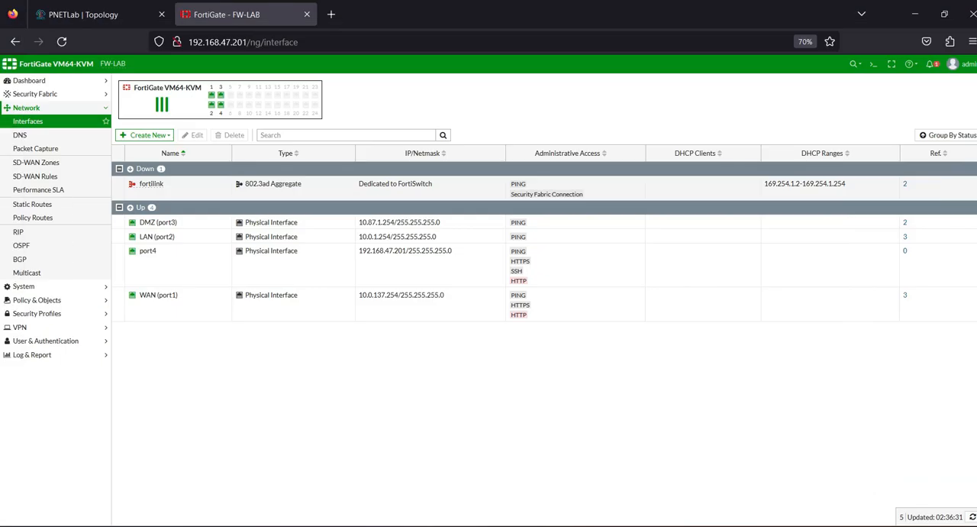
pyautogui.moveTo(692, 525)
pyautogui.click(701, 515)
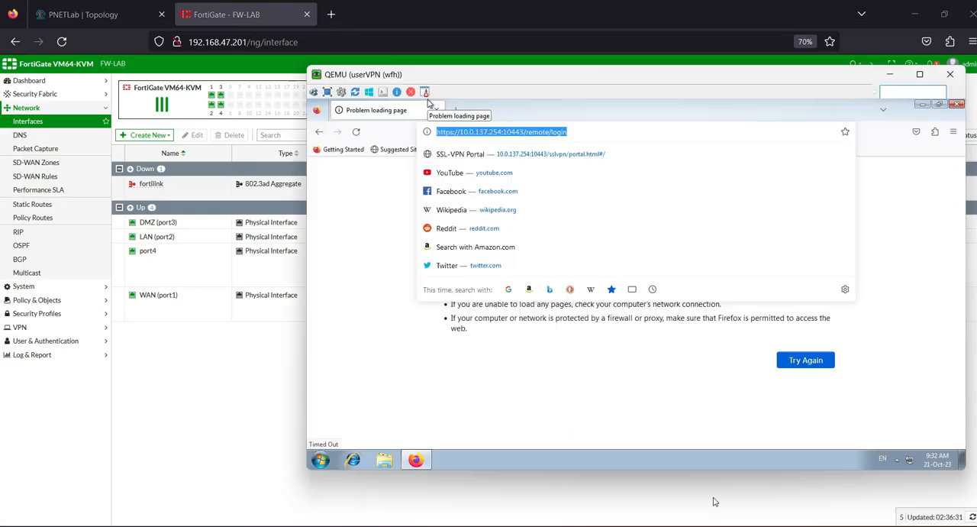
pyautogui.click(592, 133)
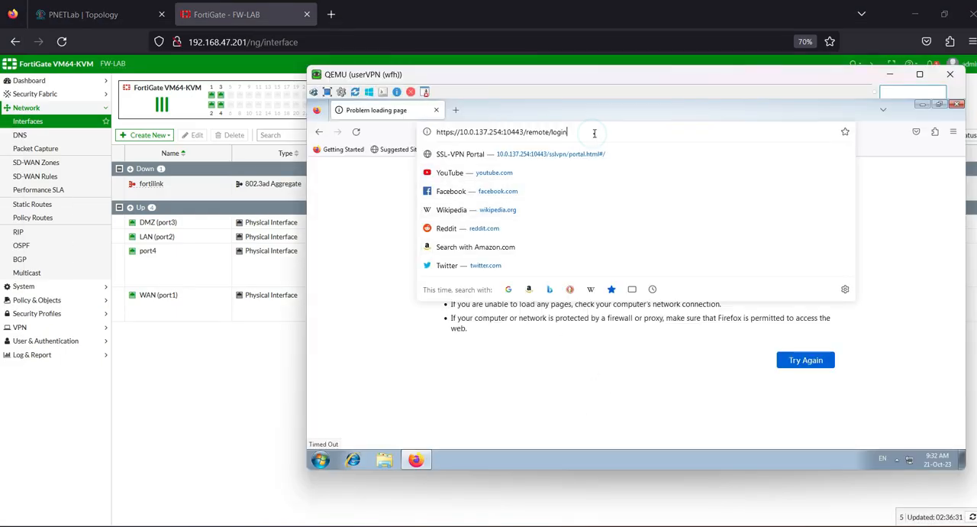
pyautogui.press('Return')
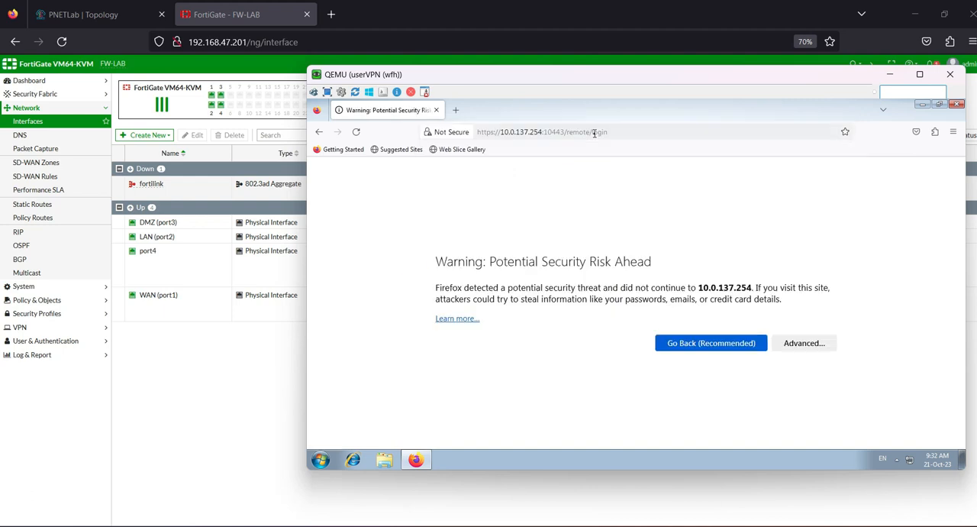
pyautogui.click(804, 344)
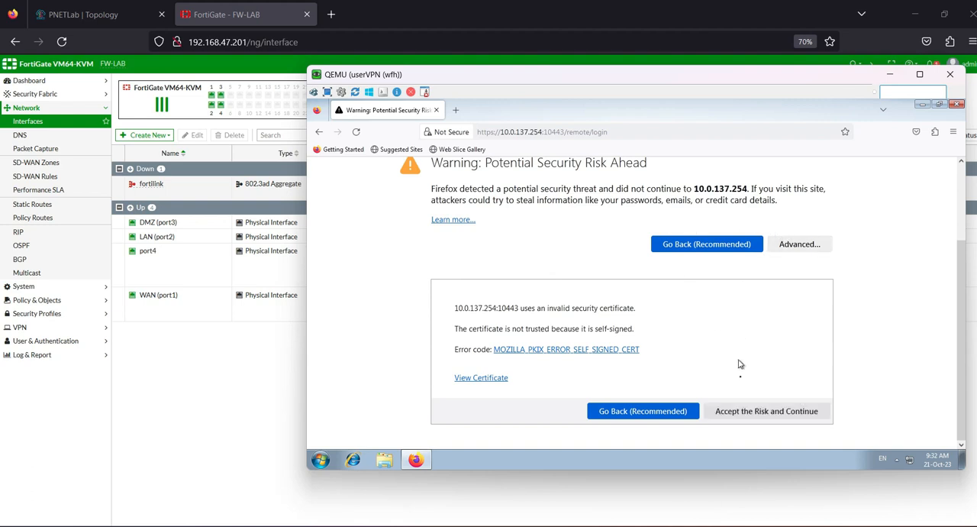
pyautogui.click(729, 413)
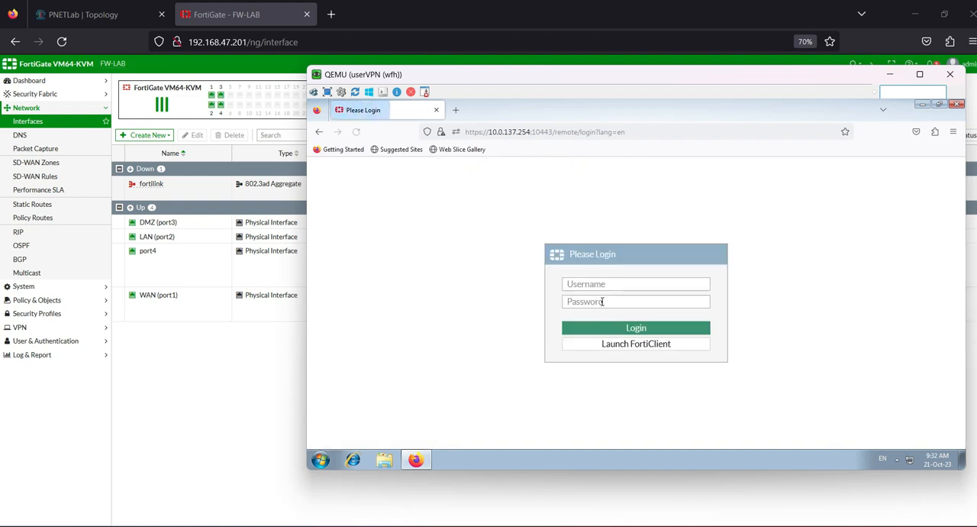
# Step: Log in to the SSL VPN portal as LDAP user vpn1 with the account password
pyautogui.click(586, 283)
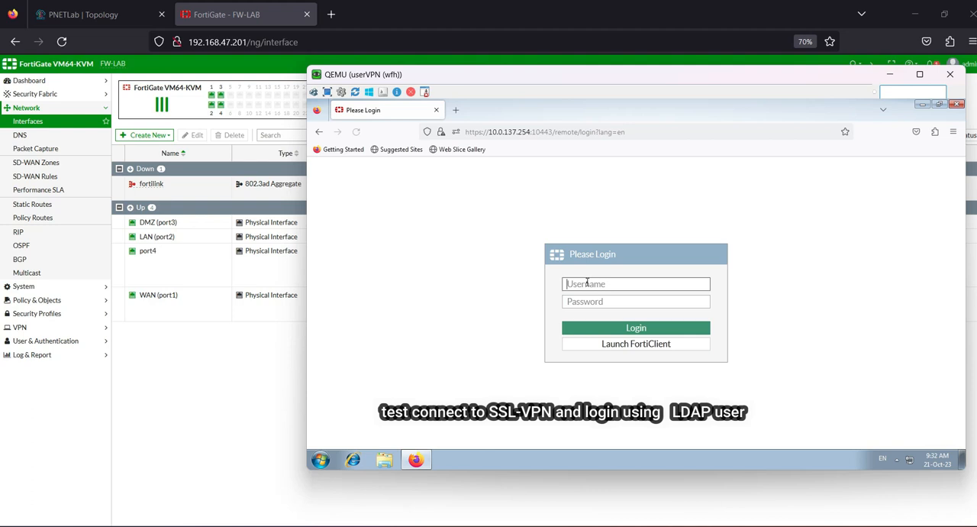
pyautogui.write('vpn1')
pyautogui.press('Tab')
pyautogui.write('•••')
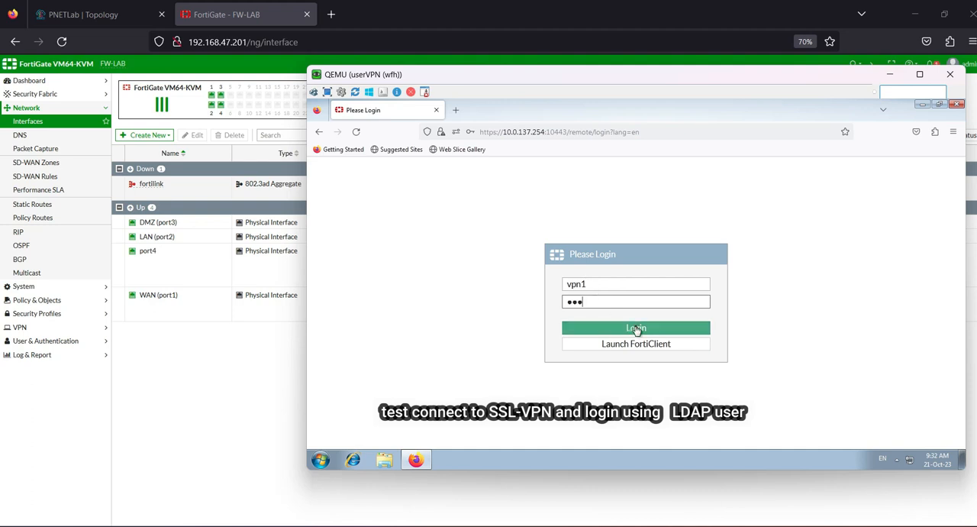
pyautogui.click(636, 328)
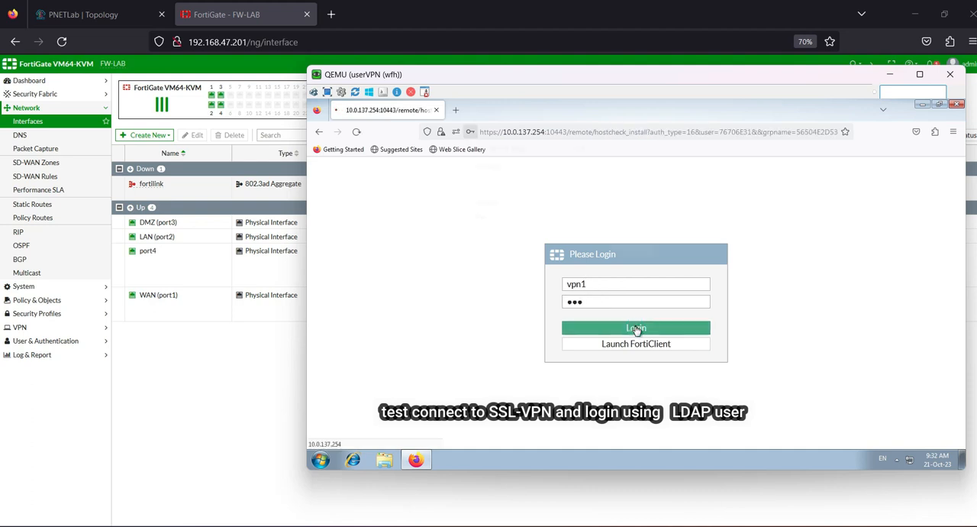
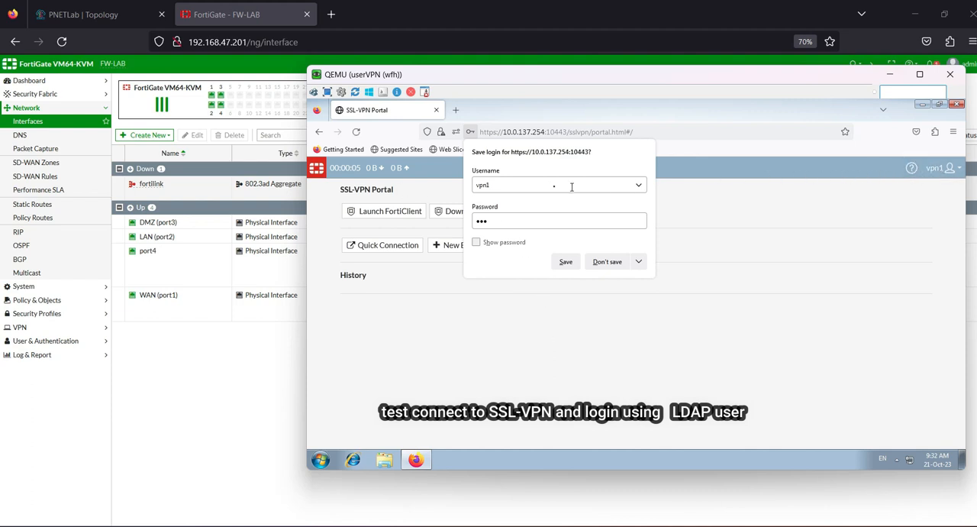
# Step: Decline saving the login and start an HTTP/HTTPS quick connection in the SSL-VPN portal
pyautogui.click(608, 262)
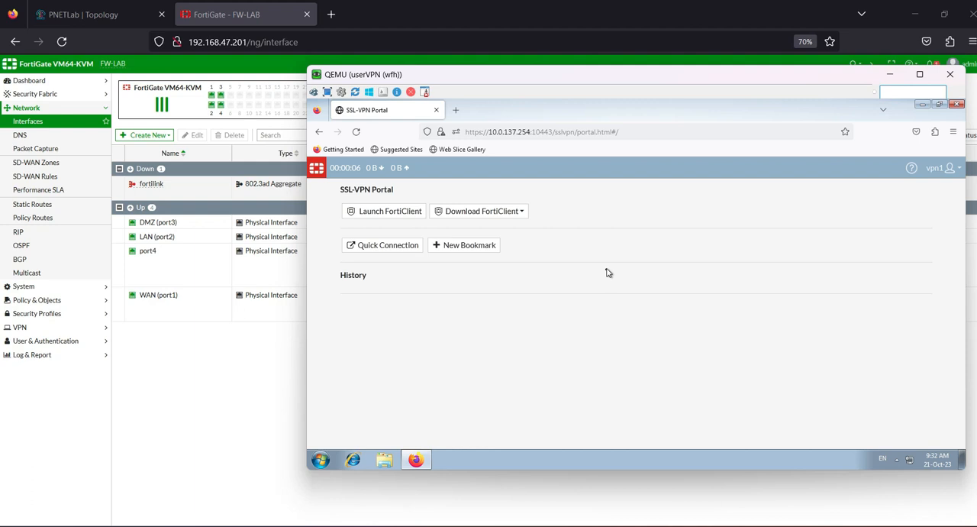
pyautogui.click(381, 245)
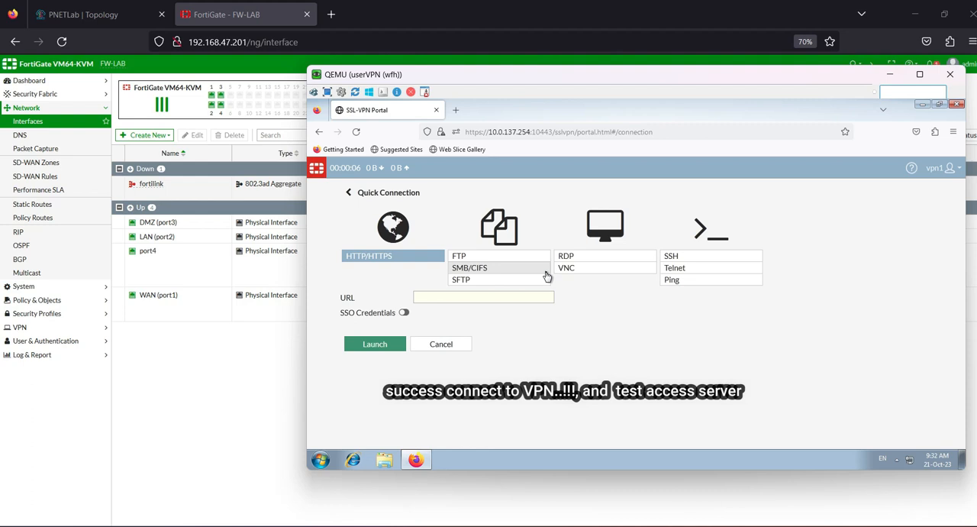
pyautogui.click(386, 258)
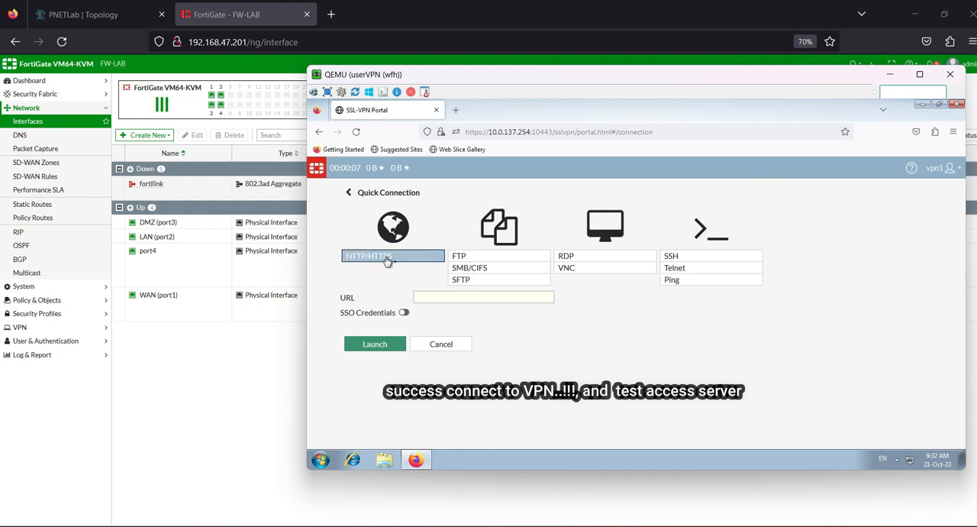
pyautogui.click(431, 296)
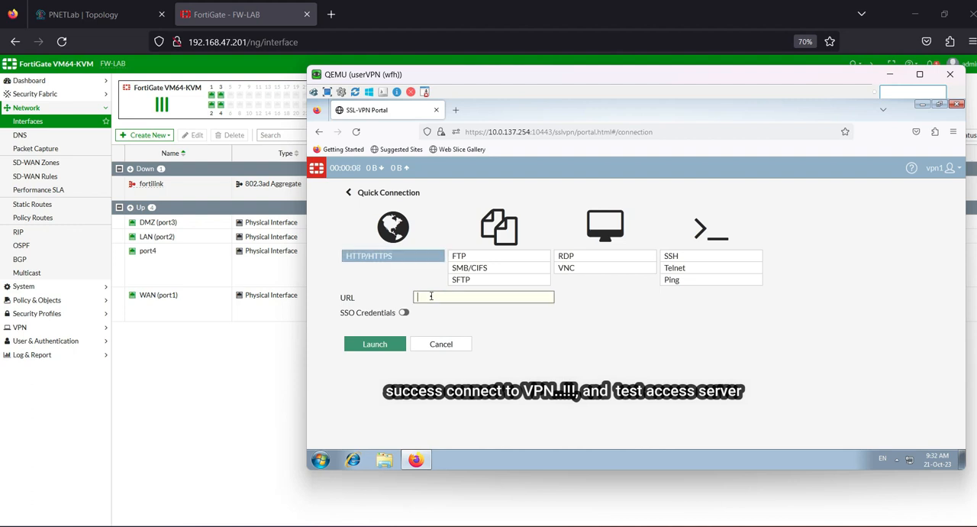
# Step: Check the server's address in the PNETLab topology, return to userVPN and launch the quick connection to 10.87.1.100
pyautogui.click(84, 15)
pyautogui.moveTo(162, 278)
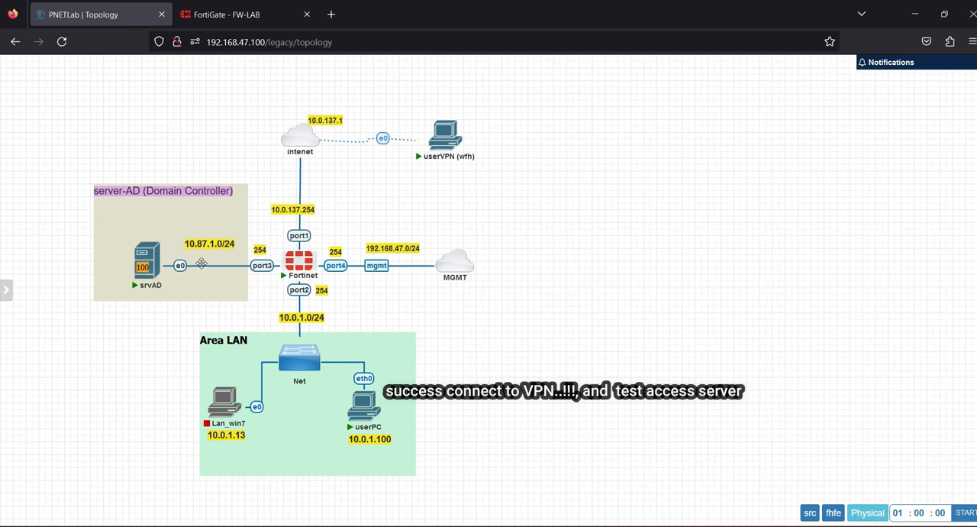
pyautogui.click(234, 17)
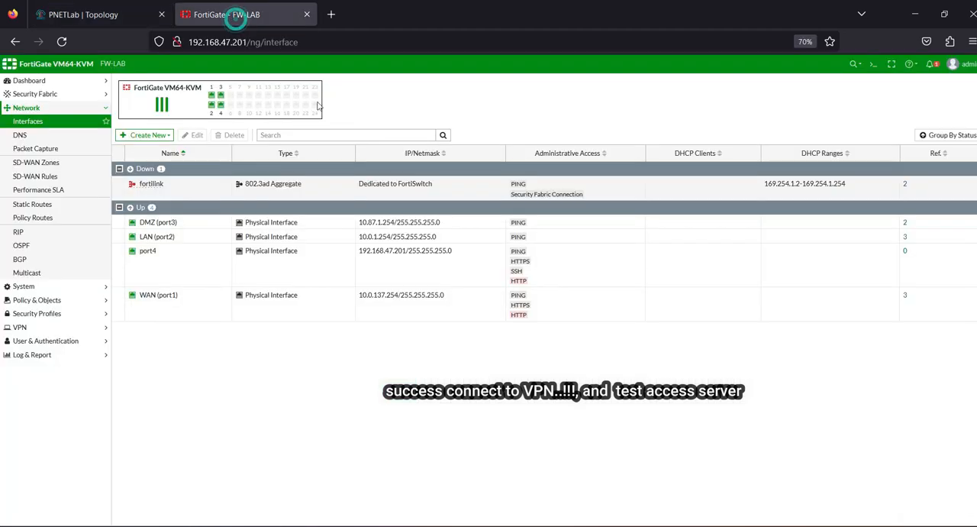
pyautogui.moveTo(723, 522)
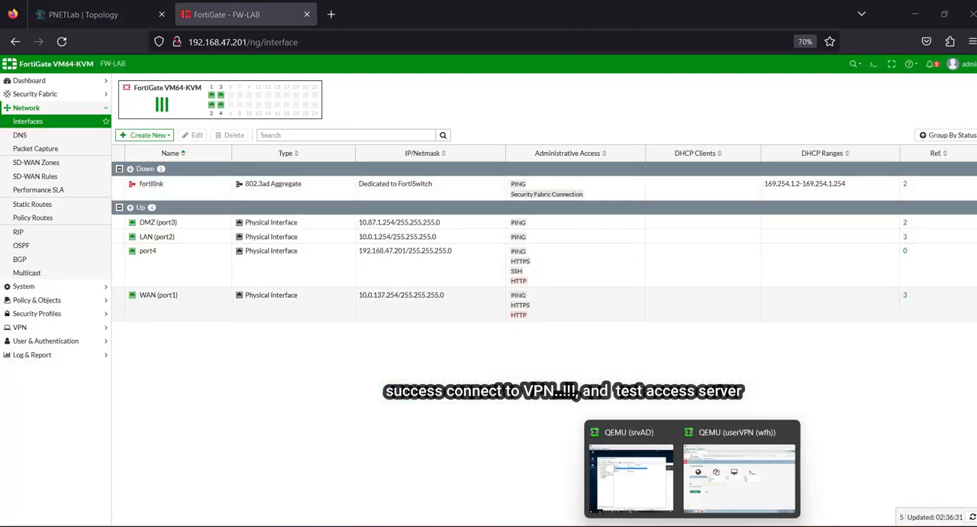
pyautogui.click(715, 492)
pyautogui.click(461, 297)
pyautogui.write('10.87.1.100')
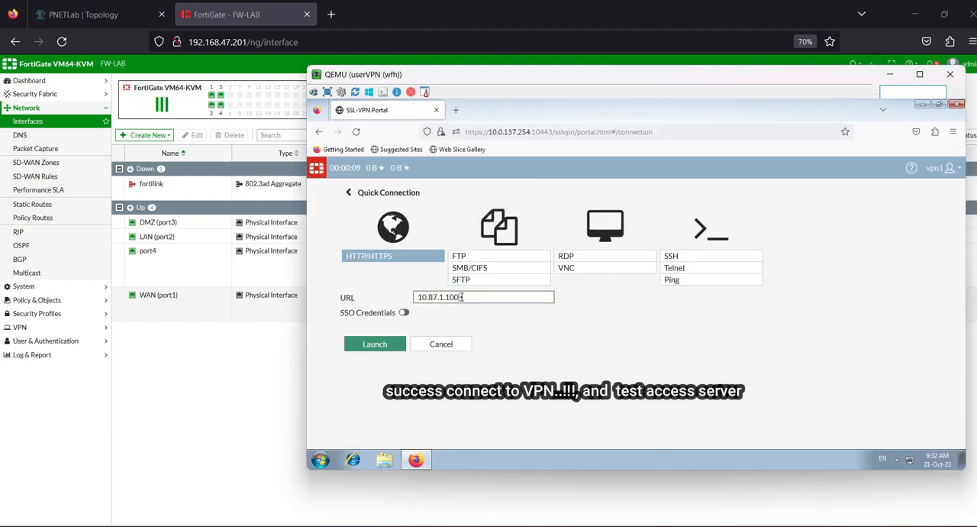
pyautogui.click(377, 348)
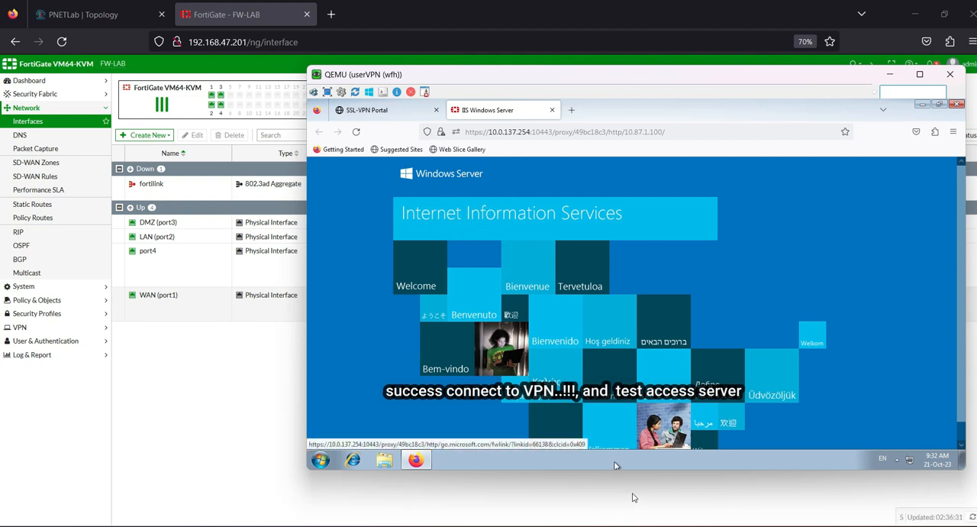
# Step: Review the srvAD node in the PNETLab topology, then return to the userVPN virtual machine
pyautogui.click(84, 15)
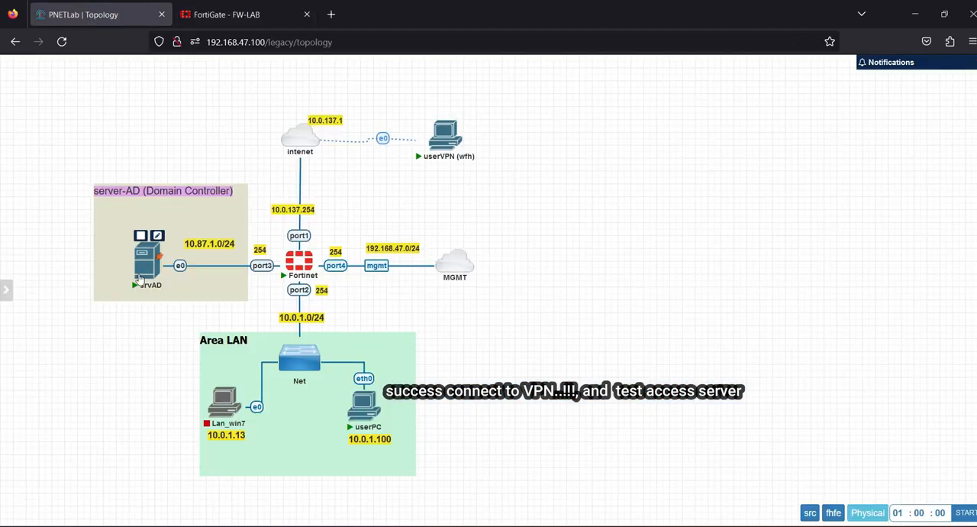
pyautogui.click(226, 15)
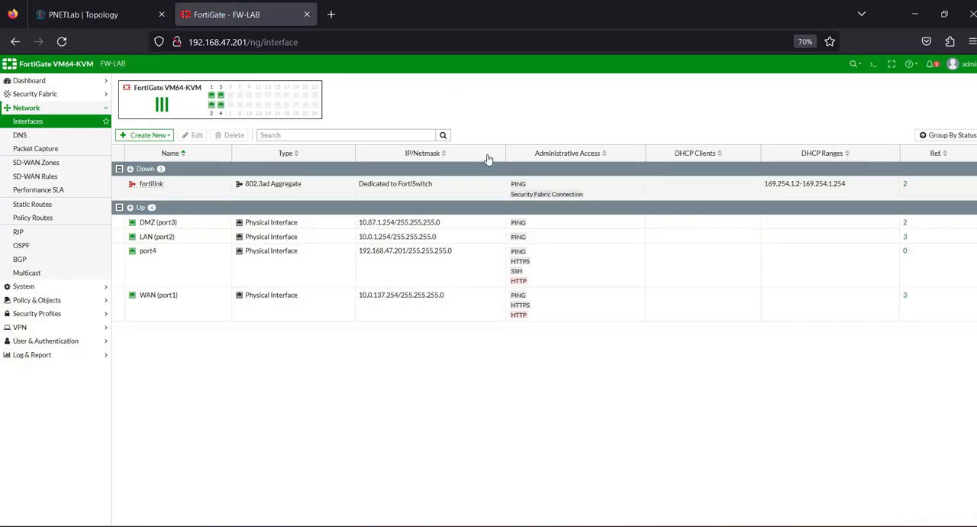
pyautogui.moveTo(692, 523)
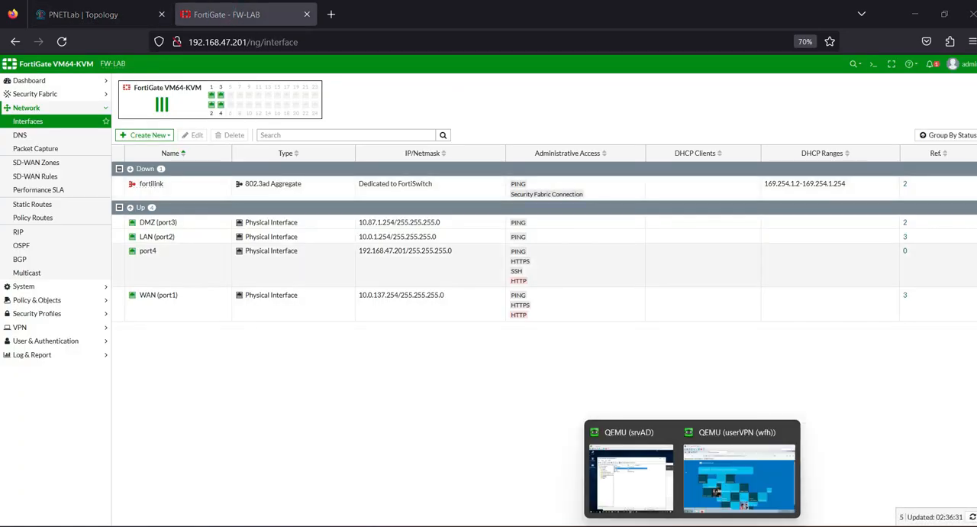
pyautogui.click(688, 488)
pyautogui.click(690, 488)
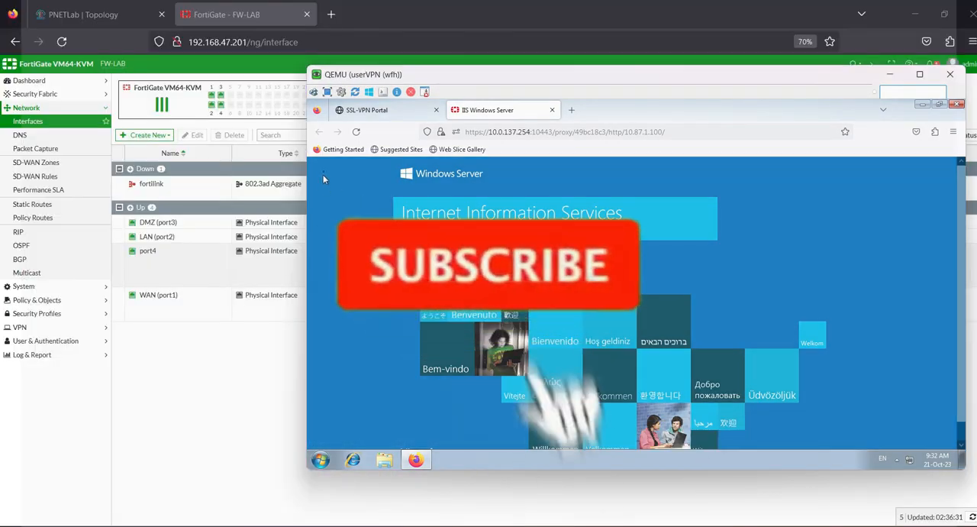
# Step: Fill in a new SMB/CIFS portal bookmark named File-Sharing with folder 10.87.1.100 and domain training
pyautogui.click(398, 111)
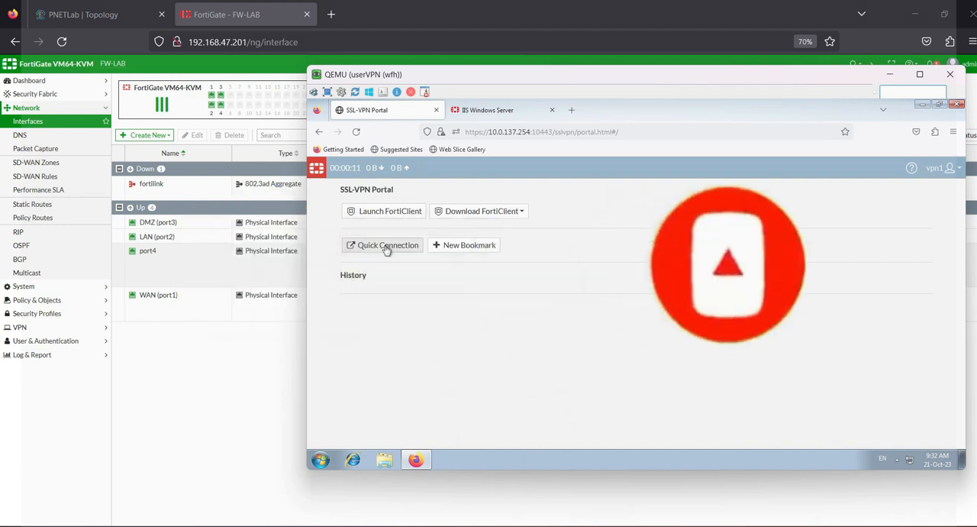
pyautogui.click(441, 248)
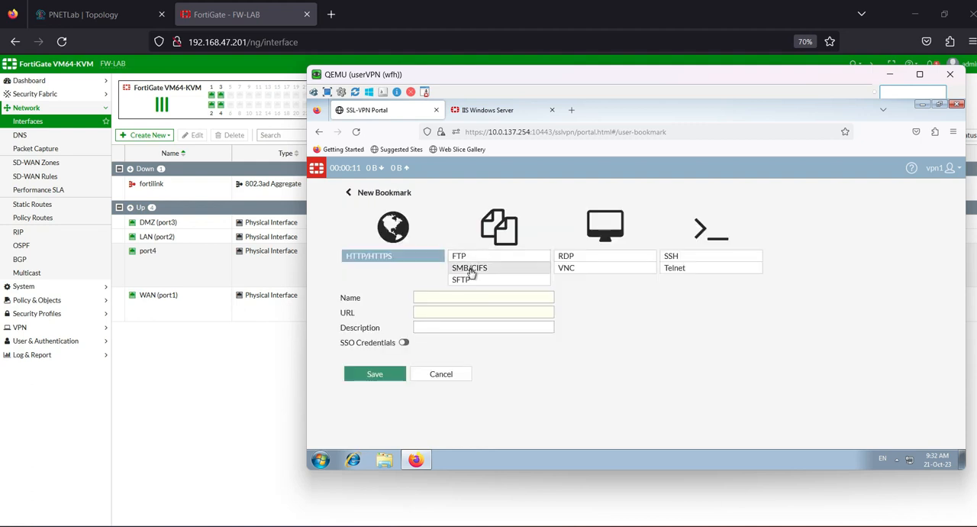
pyautogui.click(471, 272)
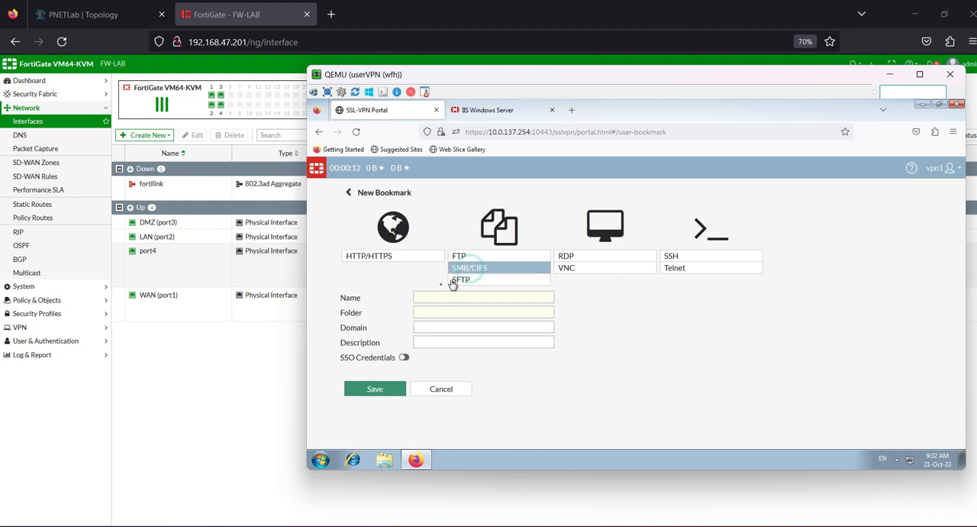
pyautogui.click(426, 300)
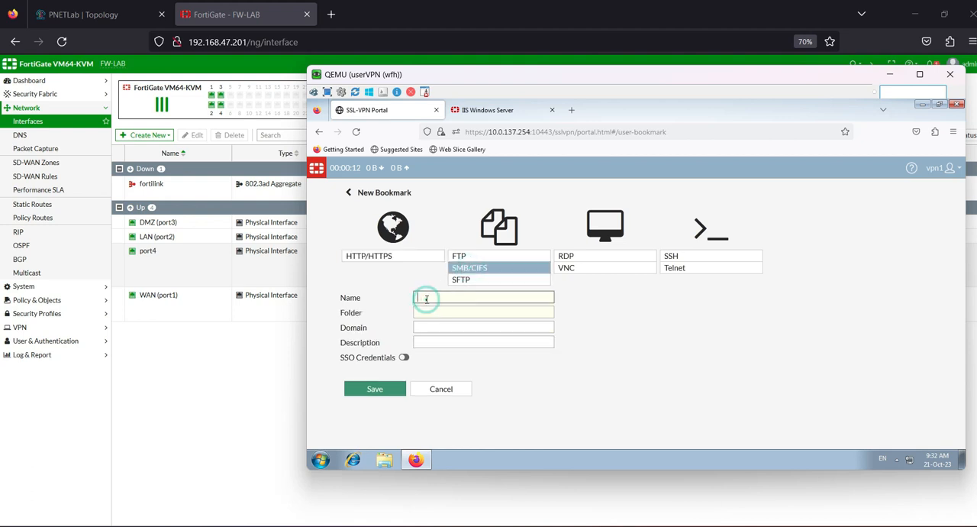
pyautogui.write('File-Sharing')
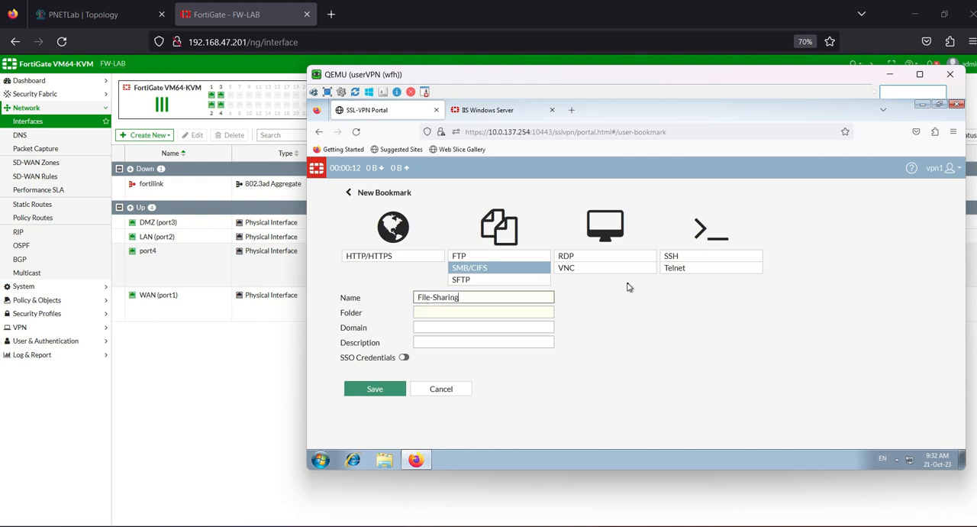
pyautogui.click(423, 312)
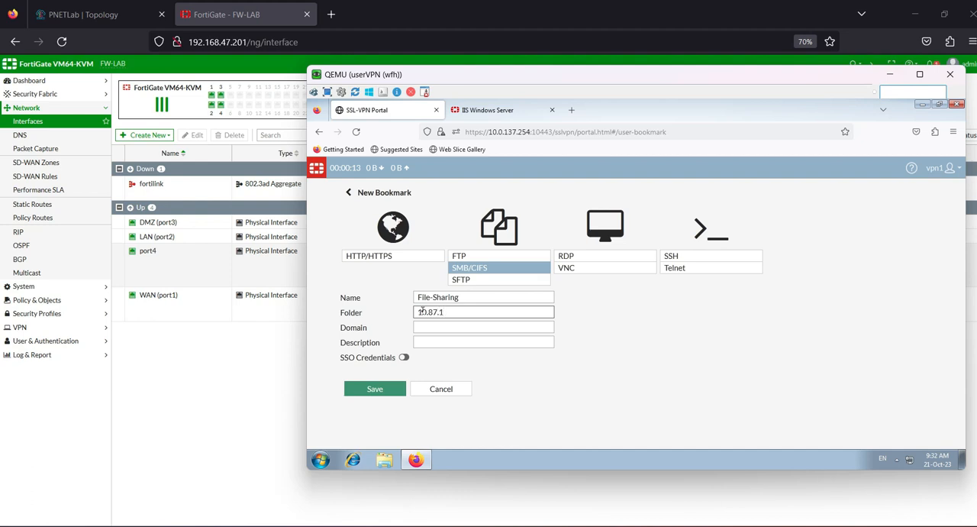
pyautogui.write('00')
pyautogui.click(438, 327)
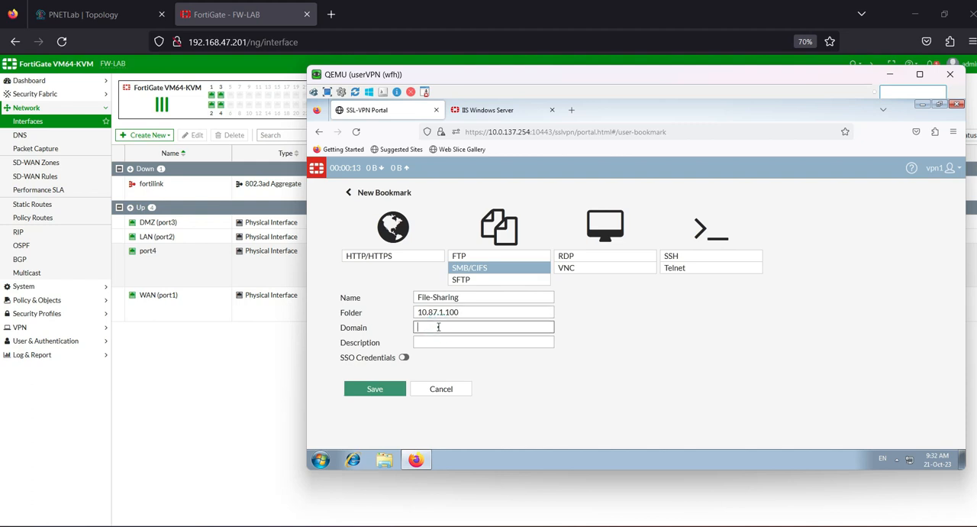
pyautogui.write('training')
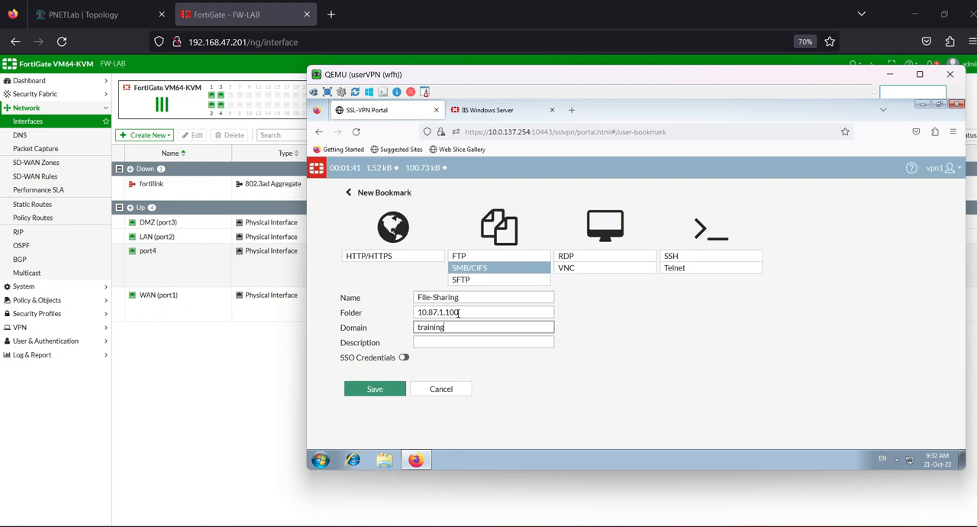
# Step: Check the server in the PNETLab topology, return to userVPN and save the File-Sharing bookmark
pyautogui.click(95, 17)
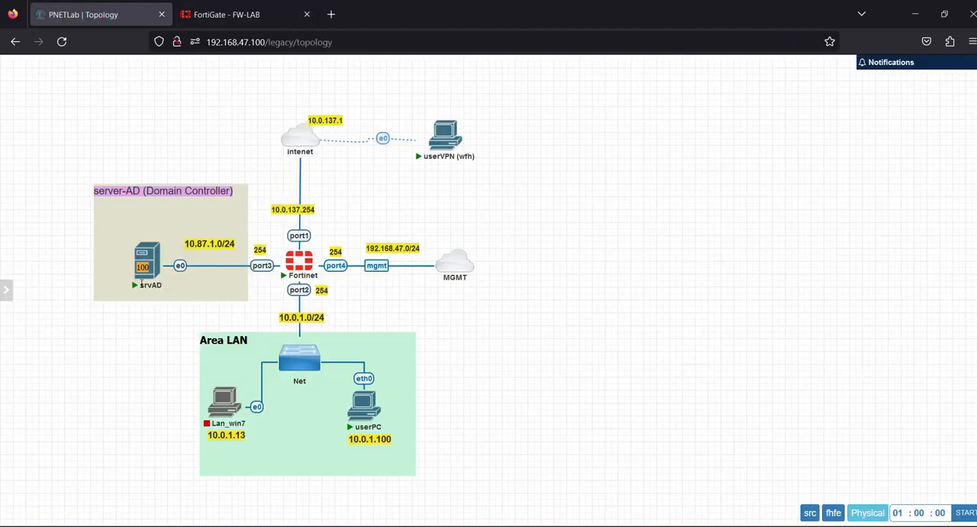
pyautogui.click(229, 15)
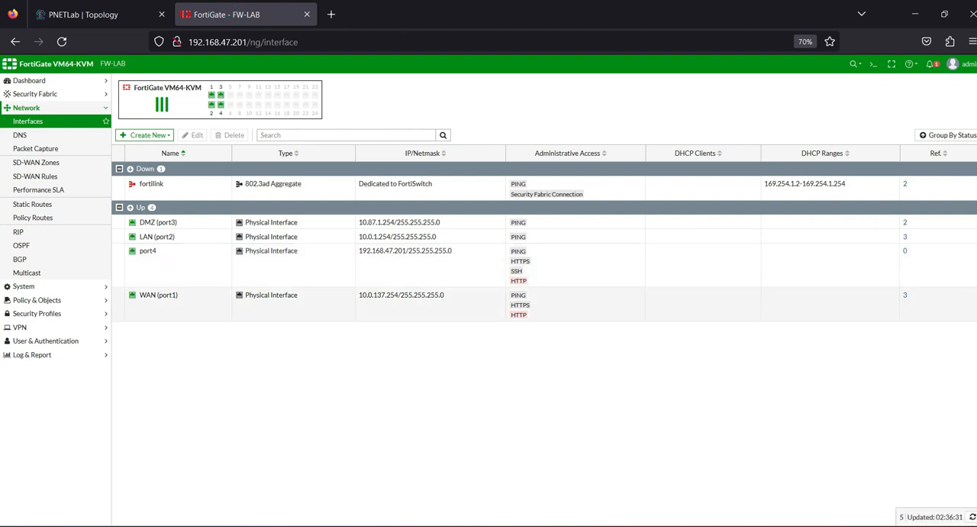
pyautogui.moveTo(721, 525)
pyautogui.moveTo(678, 525)
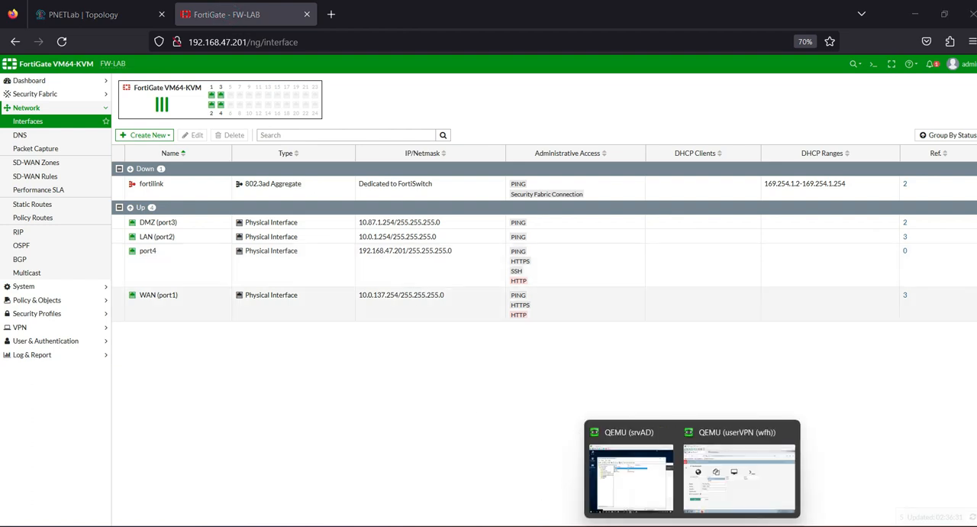
pyautogui.click(731, 469)
pyautogui.click(375, 390)
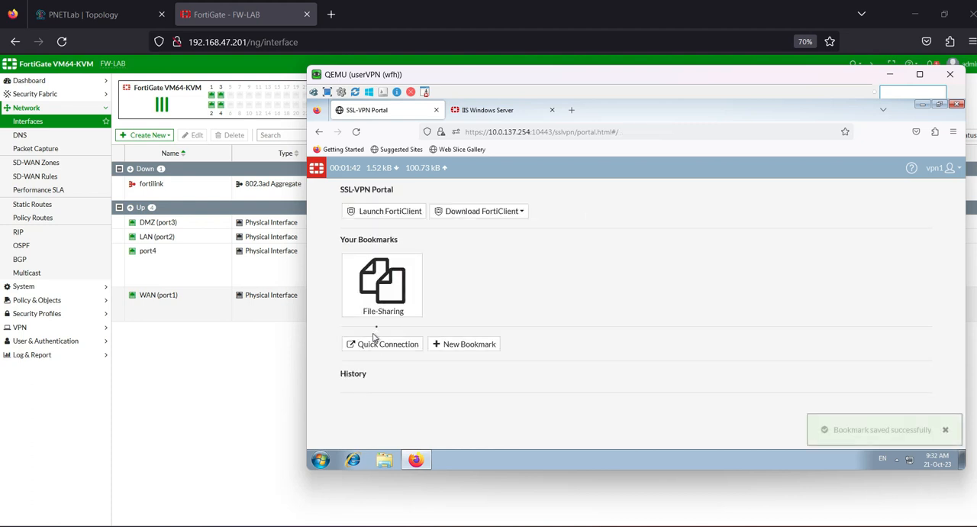
# Step: Try to log in to the File-Sharing bookmark as training\administrator with the account password, without saving the login, and return to the portal
pyautogui.click(383, 294)
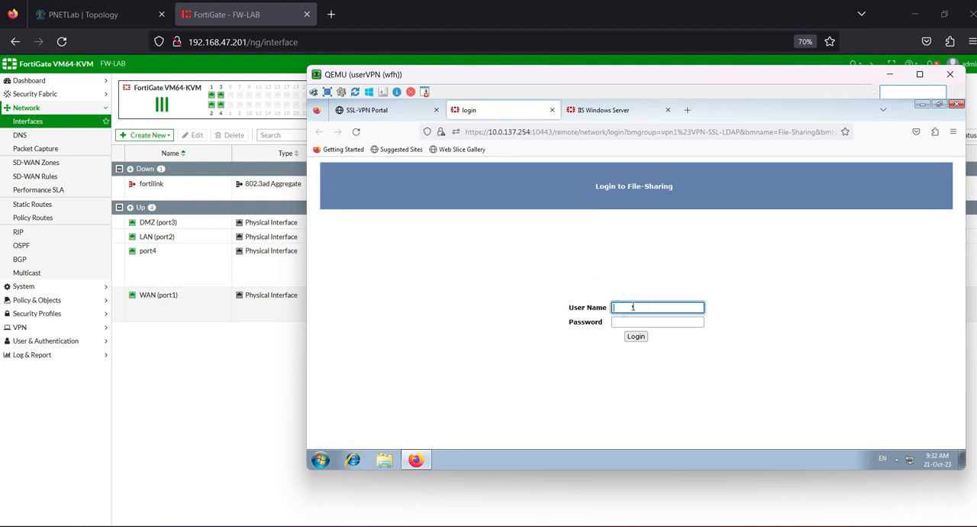
pyautogui.write('aining\\administrator')
pyautogui.press('Tab')
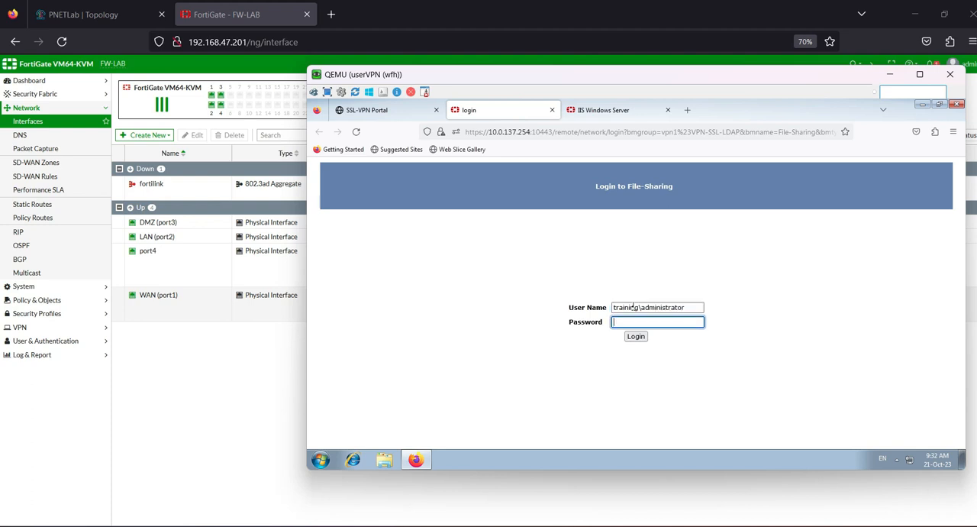
pyautogui.write('P')
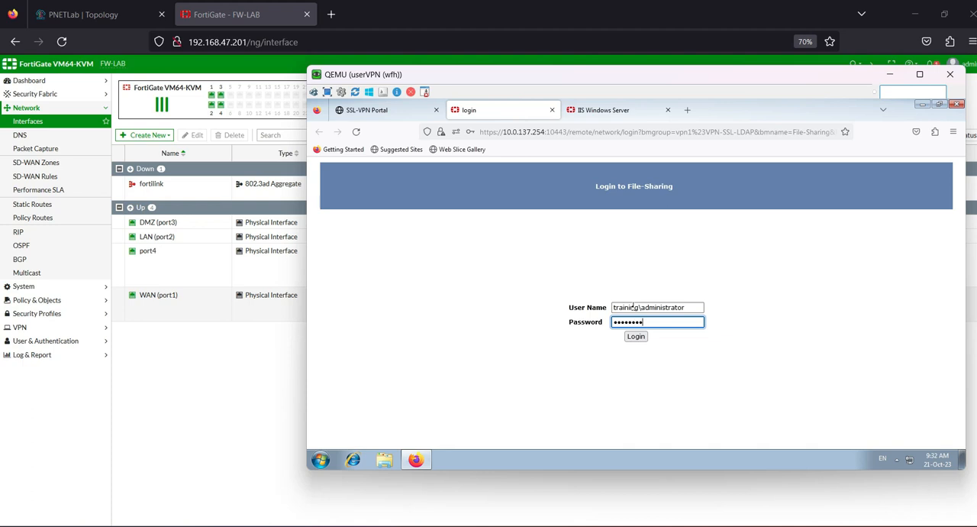
pyautogui.click(634, 338)
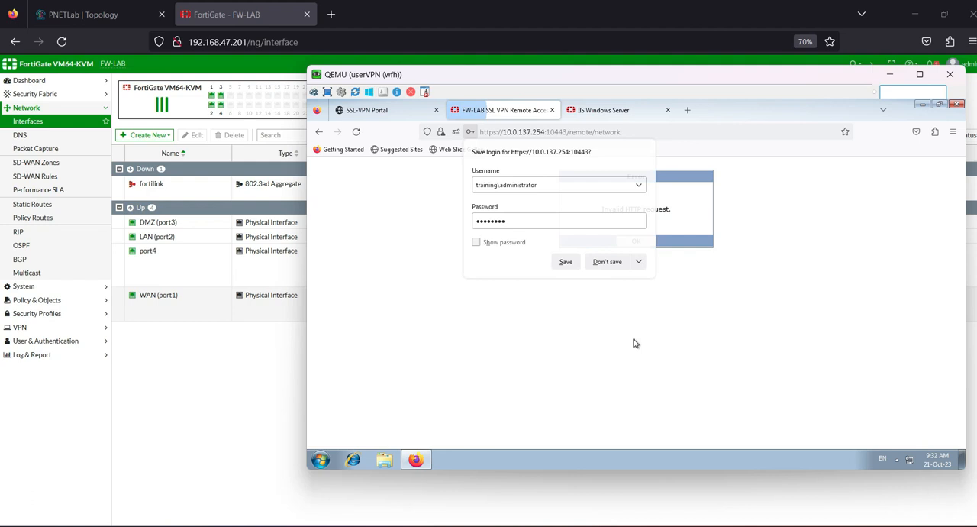
pyautogui.click(607, 262)
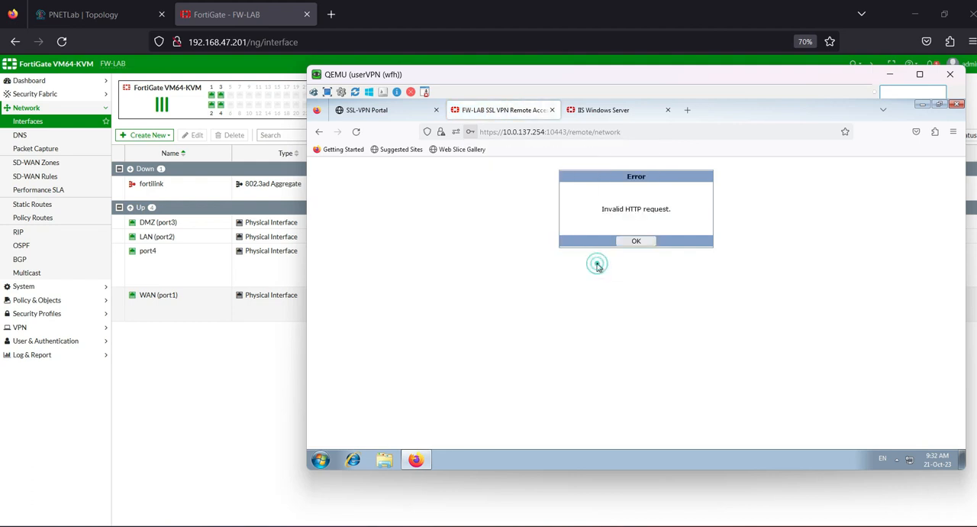
pyautogui.click(632, 244)
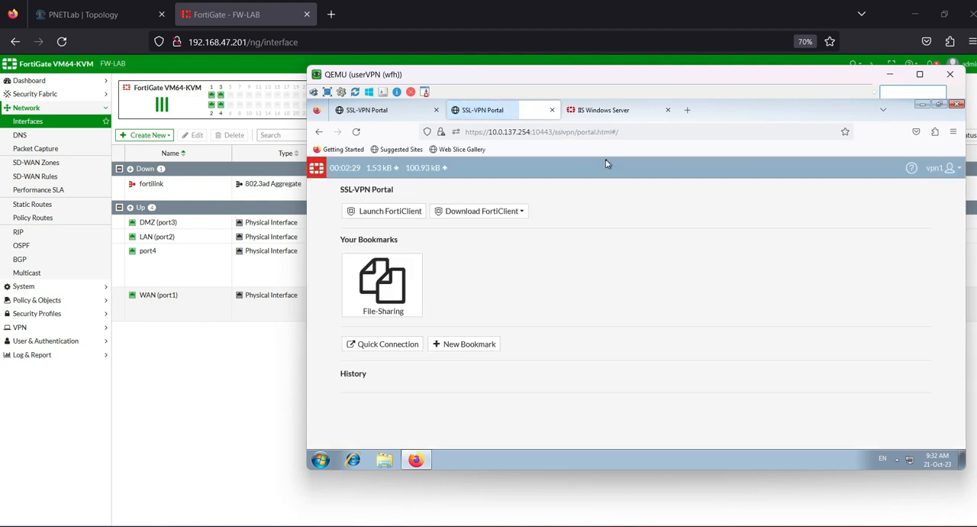
# Step: Review the File-Sharing bookmark's folder and domain settings, then save the bookmark
pyautogui.moveTo(413, 313)
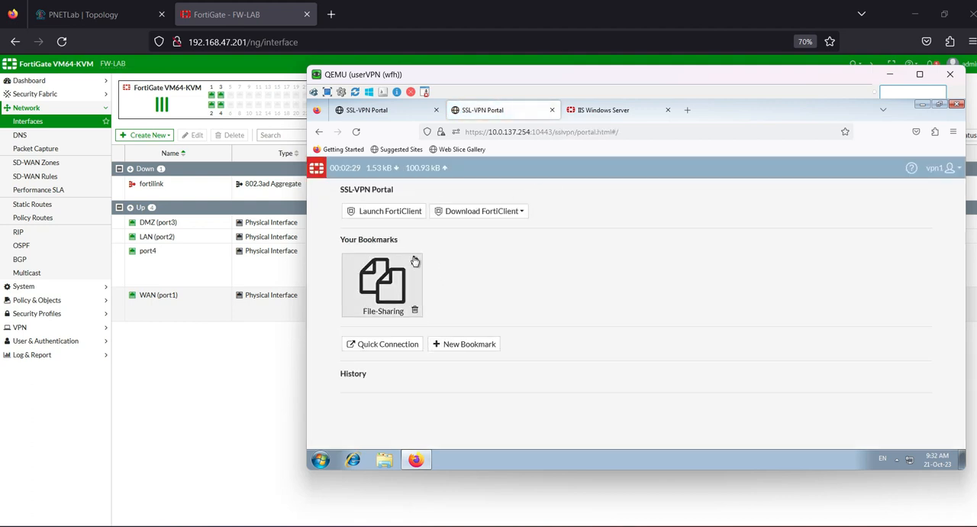
pyautogui.click(415, 263)
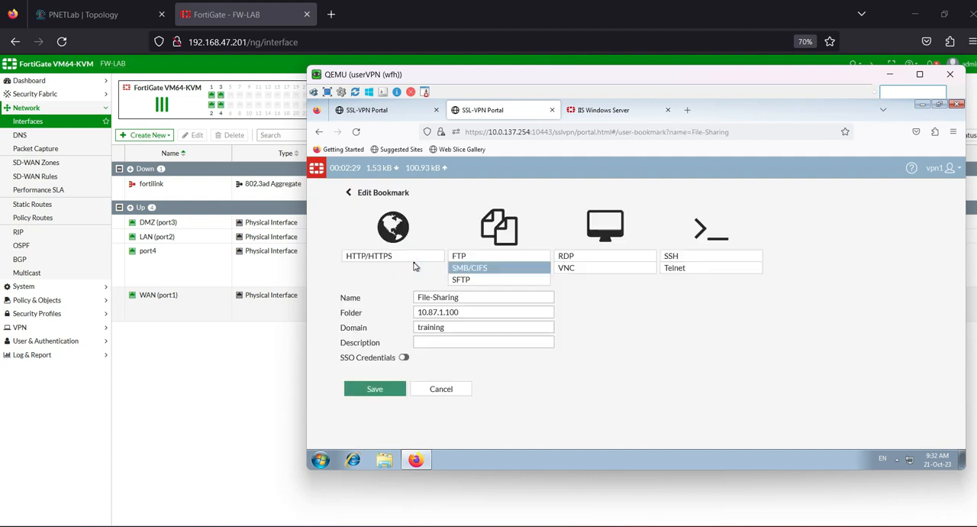
pyautogui.click(438, 341)
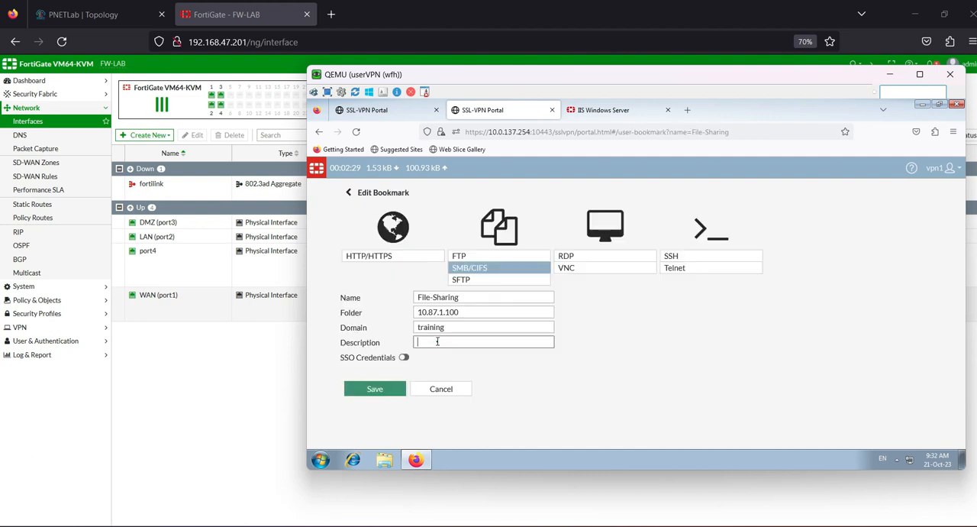
pyautogui.click(450, 328)
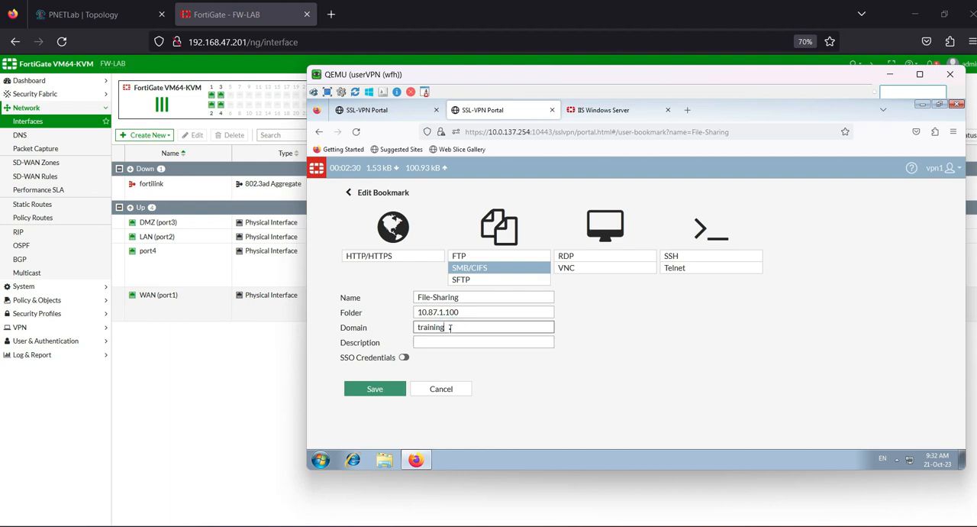
pyautogui.click(375, 389)
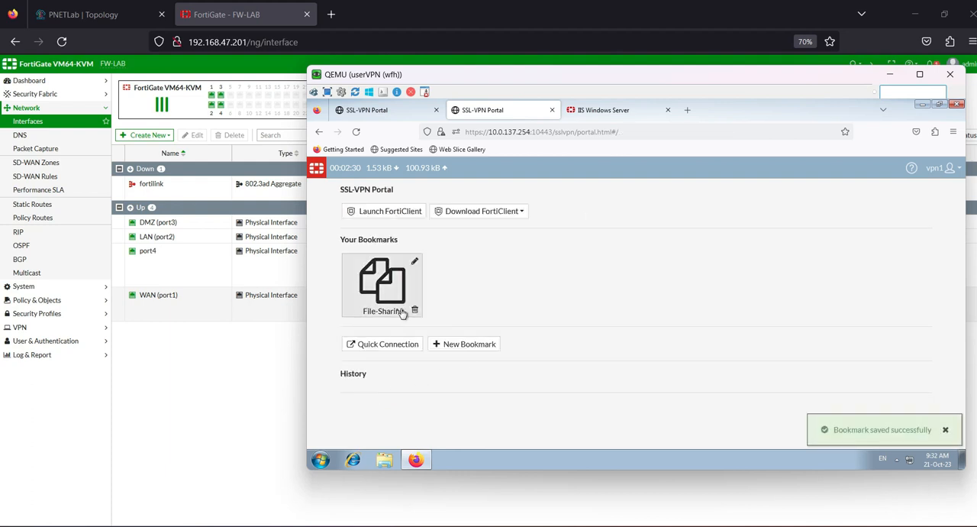
# Step: Log in to the File-Sharing bookmark as administrator with the account password, without saving the login
pyautogui.click(386, 300)
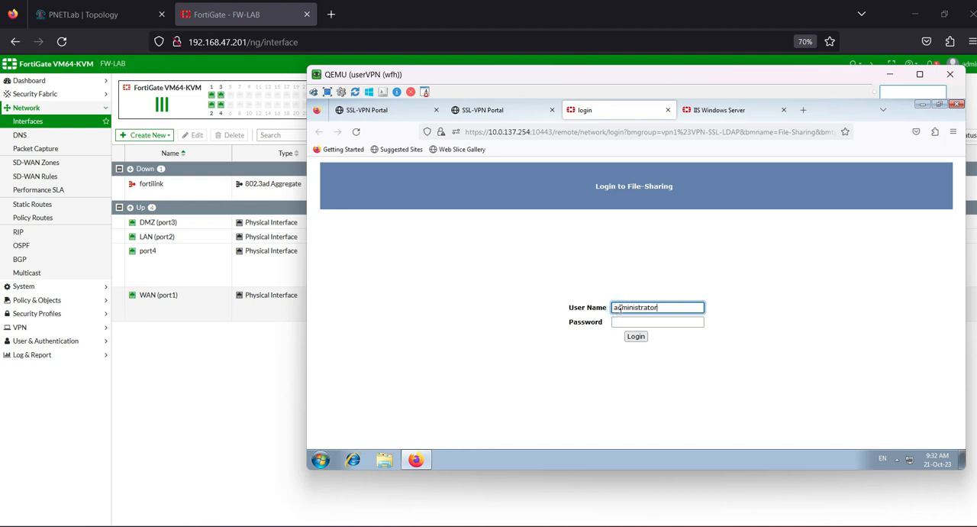
pyautogui.press('Tab')
pyautogui.write('••')
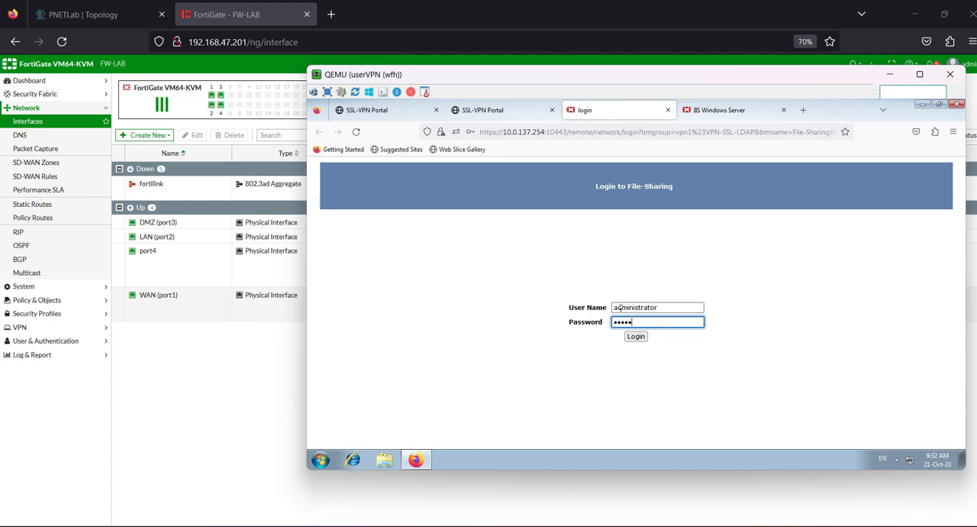
pyautogui.press('Return')
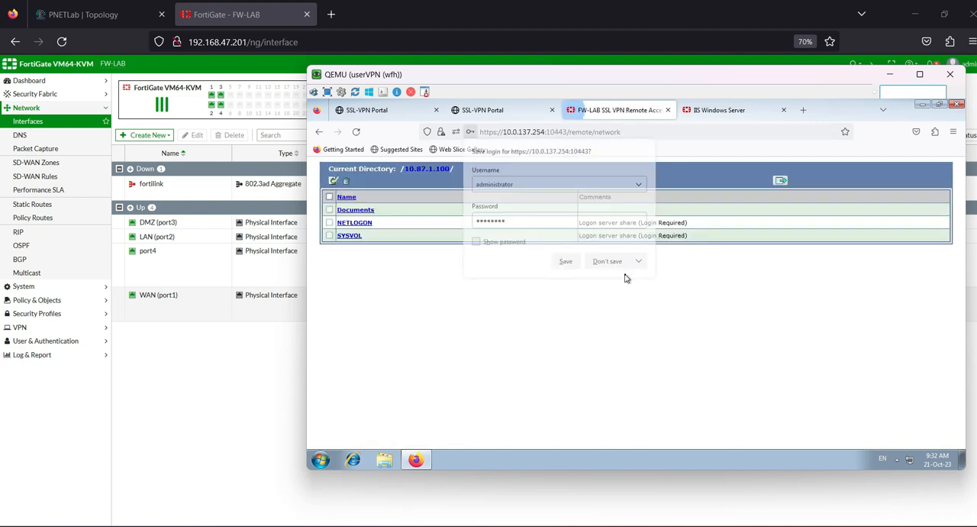
pyautogui.click(611, 261)
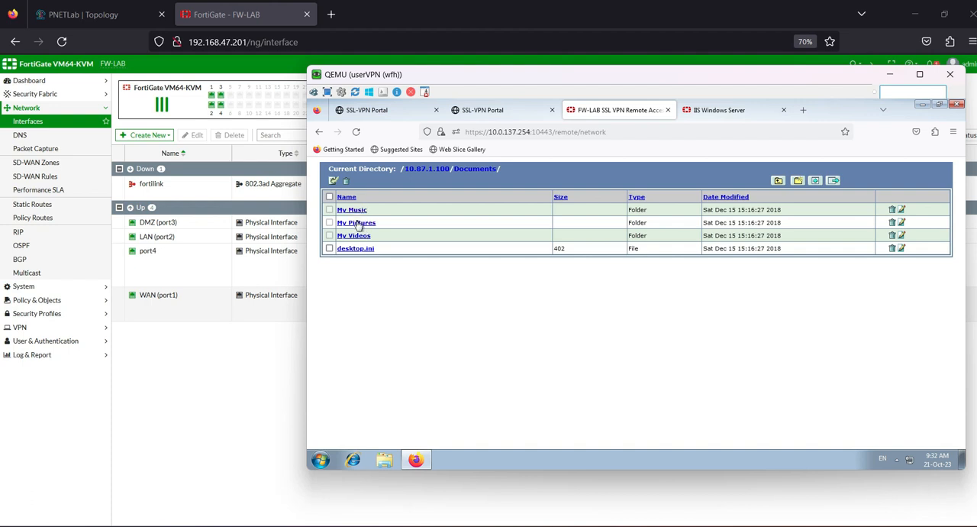
# Step: Try to open the My Pictures and My Music folders in the shared Documents directory
pyautogui.click(357, 222)
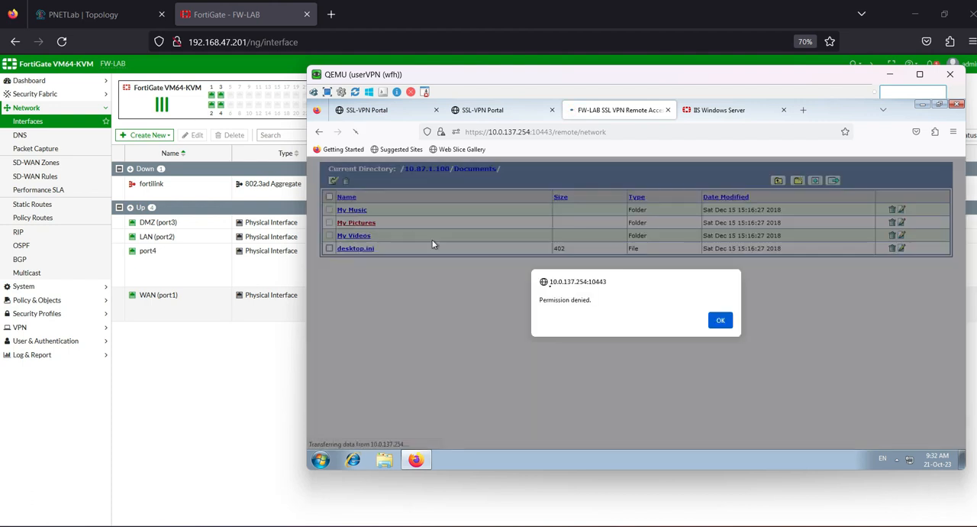
pyautogui.click(718, 321)
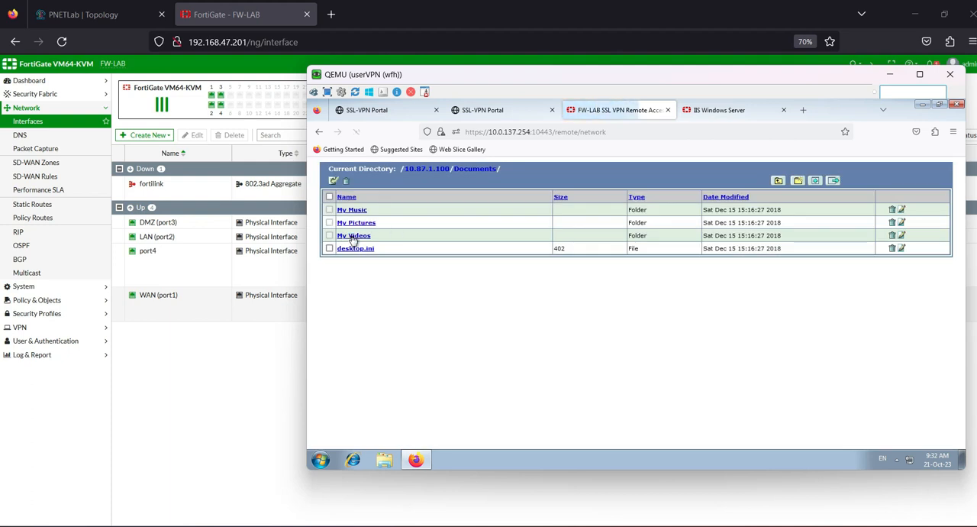
pyautogui.click(355, 211)
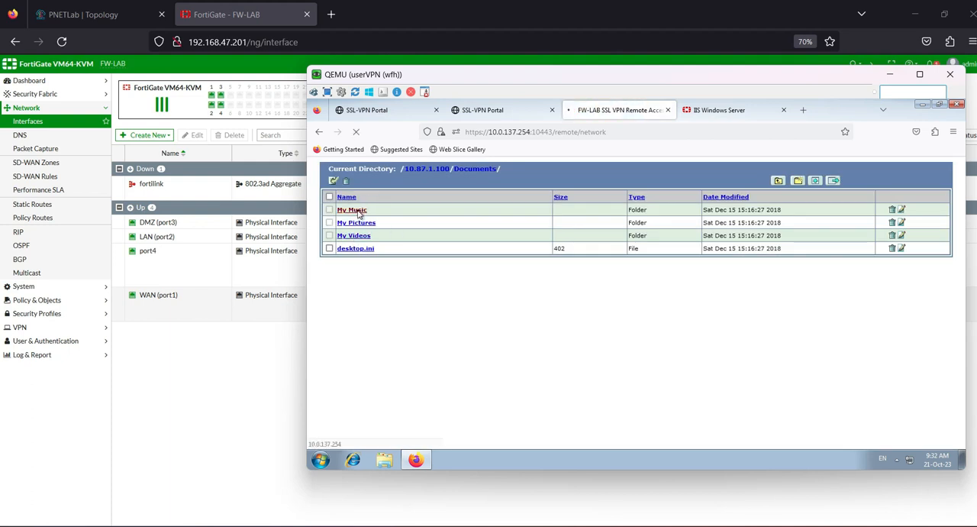
pyautogui.click(597, 308)
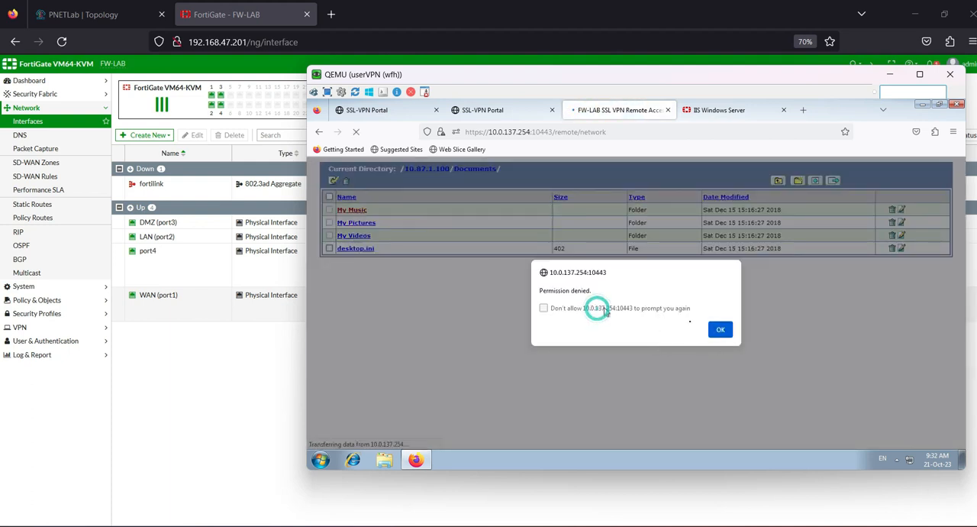
pyautogui.click(720, 329)
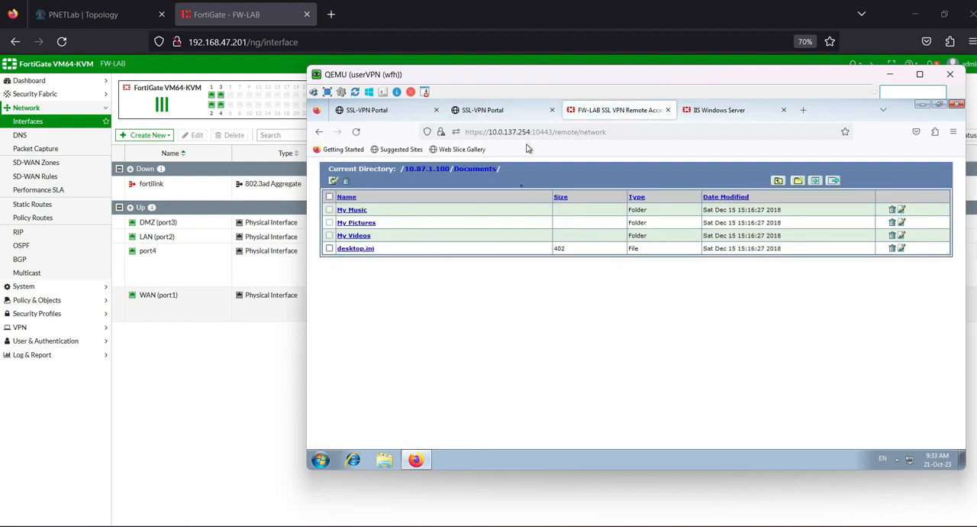
# Step: Rename the My Music folder in the shared Documents directory to test and try to open it
pyautogui.click(901, 210)
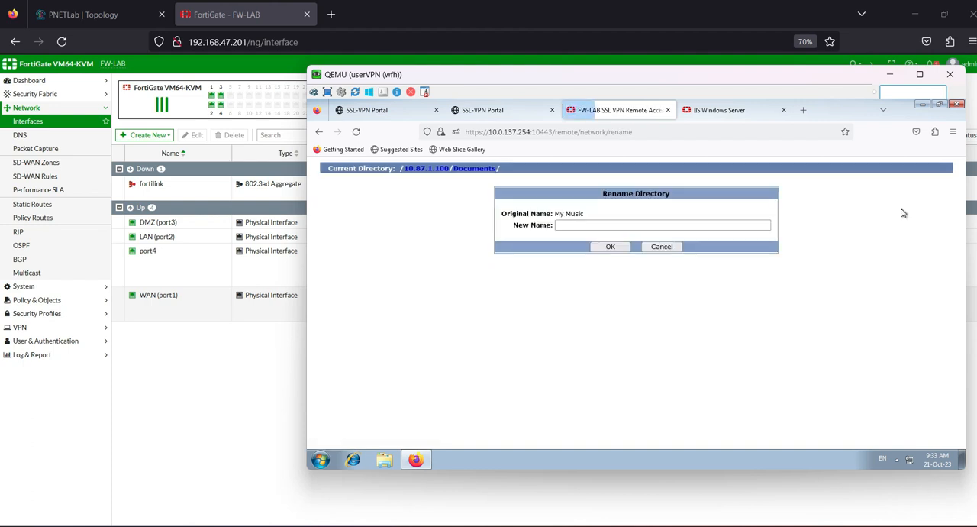
pyautogui.click(702, 224)
pyautogui.click(613, 225)
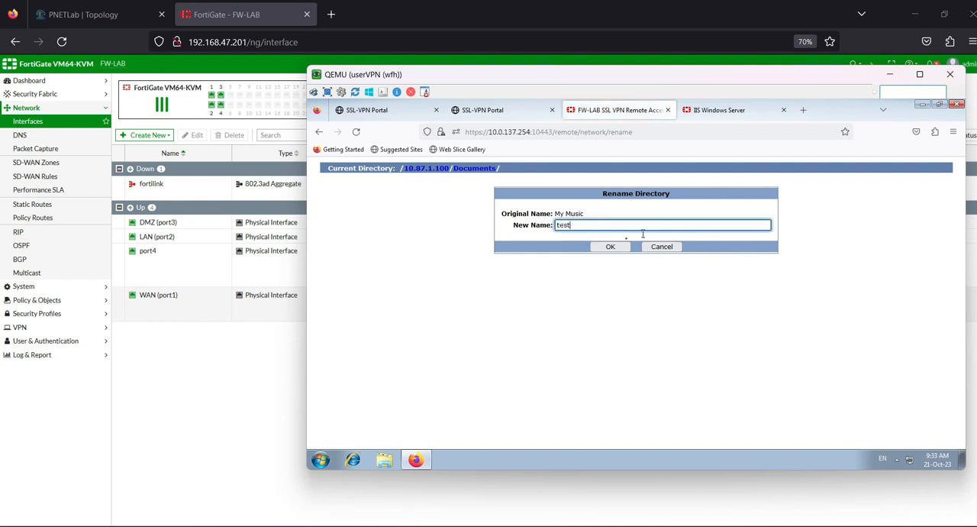
pyautogui.click(604, 246)
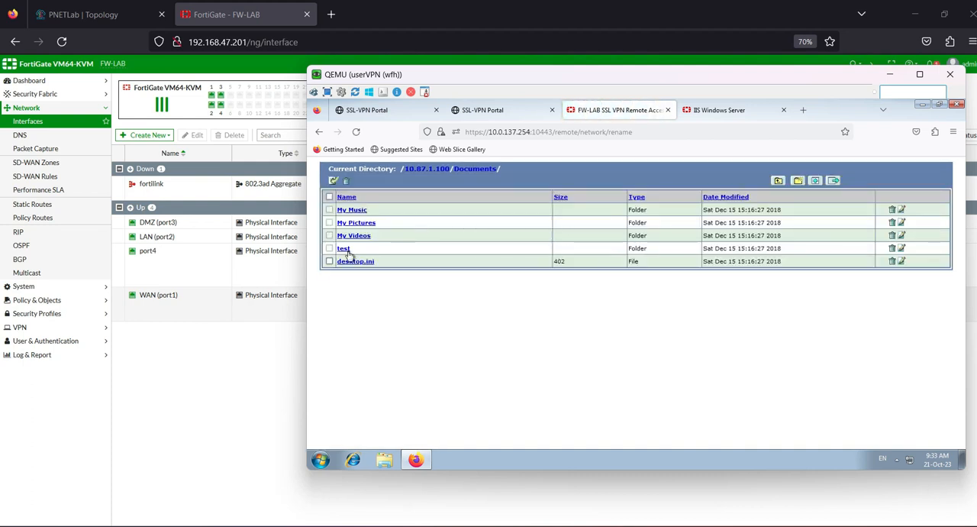
pyautogui.click(344, 249)
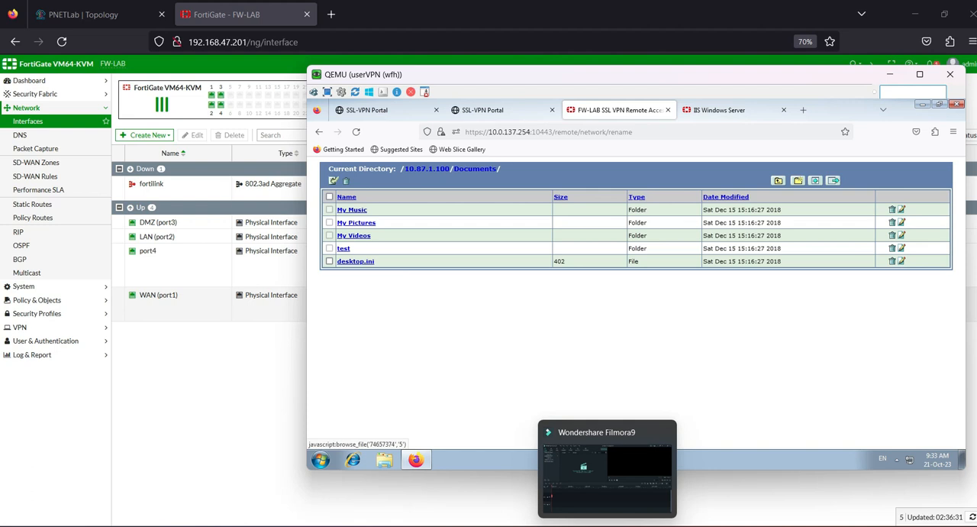
# Step: Switch to the srvAD virtual machine and examine its Documents folder and the Music folder inside it
pyautogui.moveTo(650, 523)
pyautogui.click(632, 489)
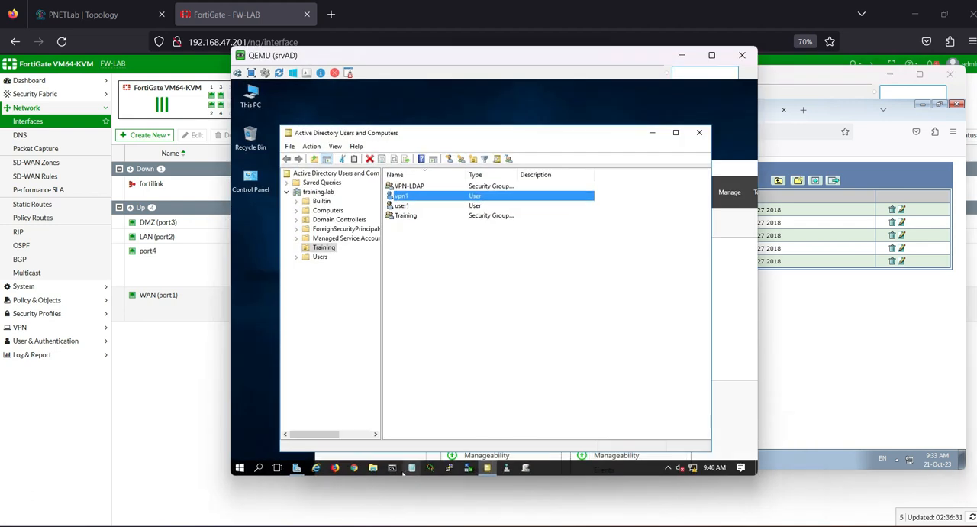
pyautogui.click(372, 467)
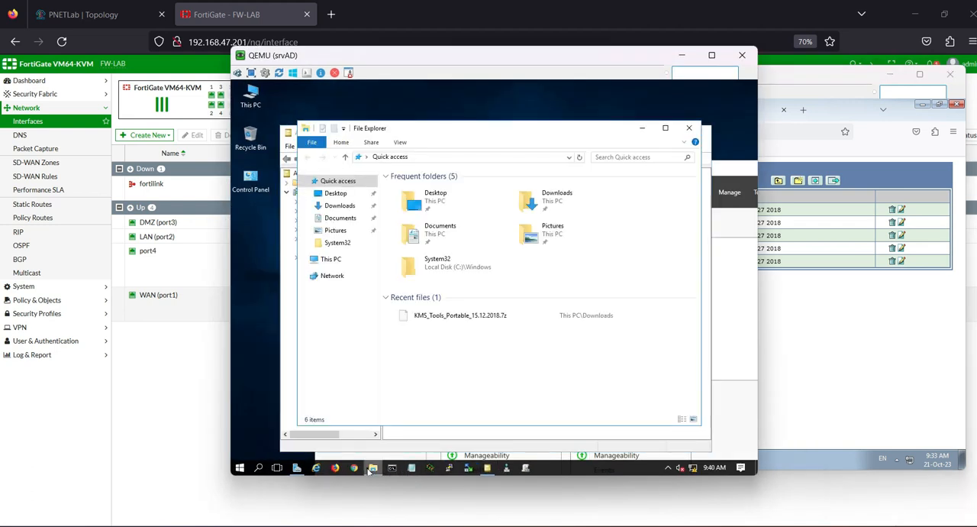
pyautogui.click(339, 207)
pyautogui.click(339, 219)
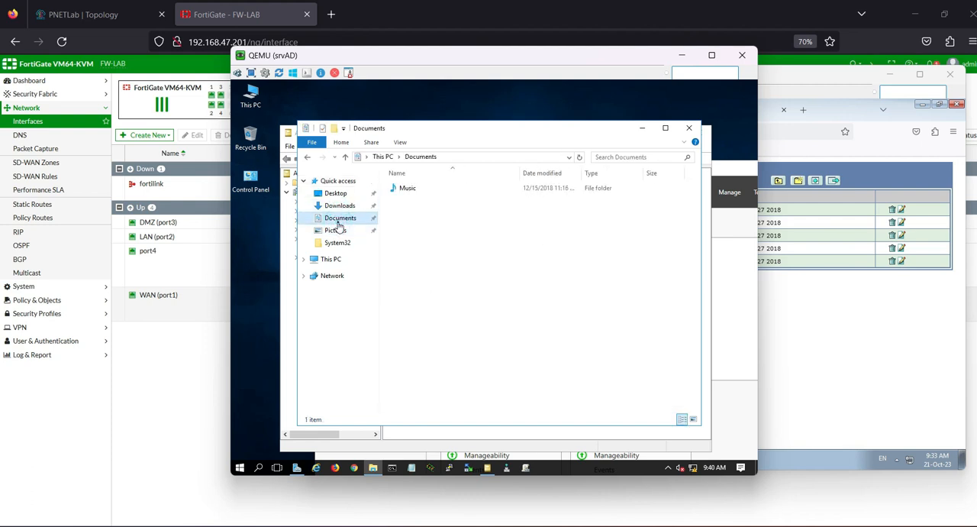
pyautogui.doubleClick(405, 191)
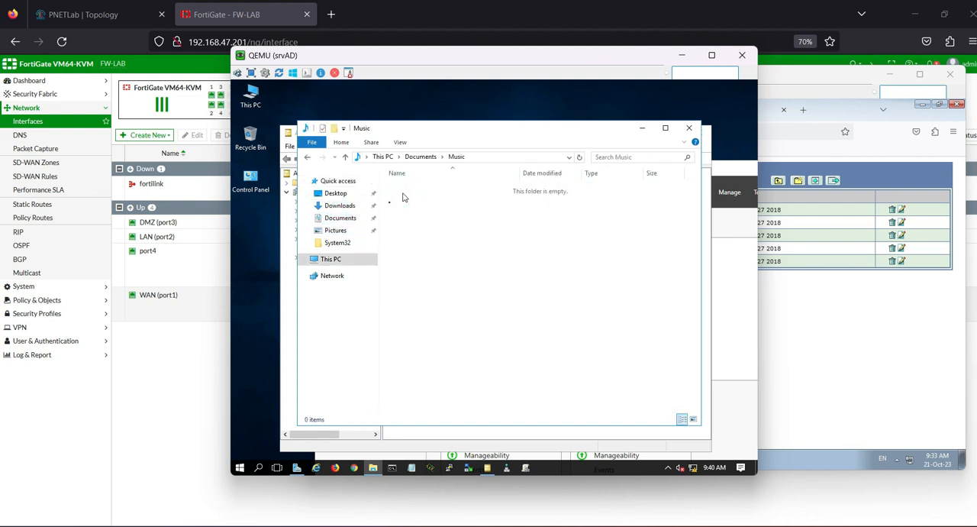
# Step: Look through the Pictures, System32, Documents and Downloads folders on srvAD, then minimize File Explorer
pyautogui.click(334, 231)
pyautogui.click(333, 242)
pyautogui.click(334, 231)
pyautogui.click(339, 217)
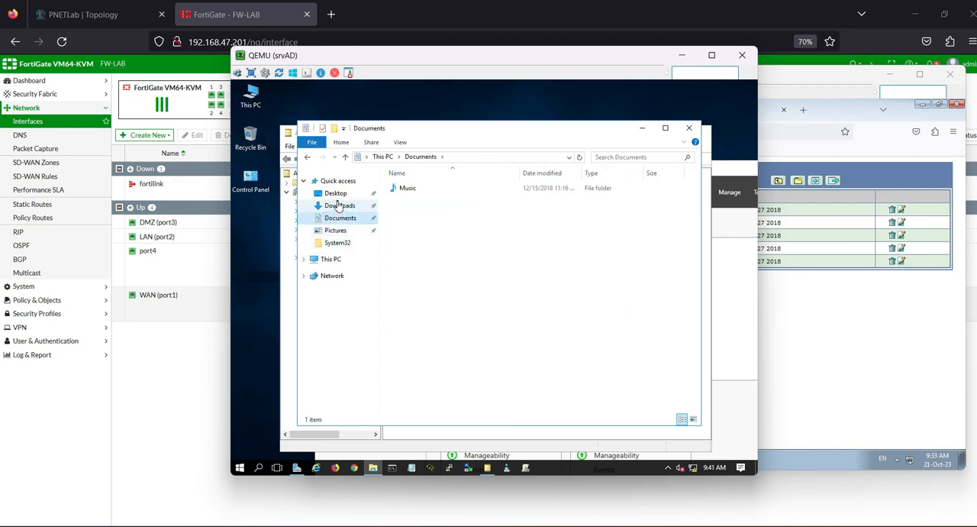
pyautogui.doubleClick(405, 190)
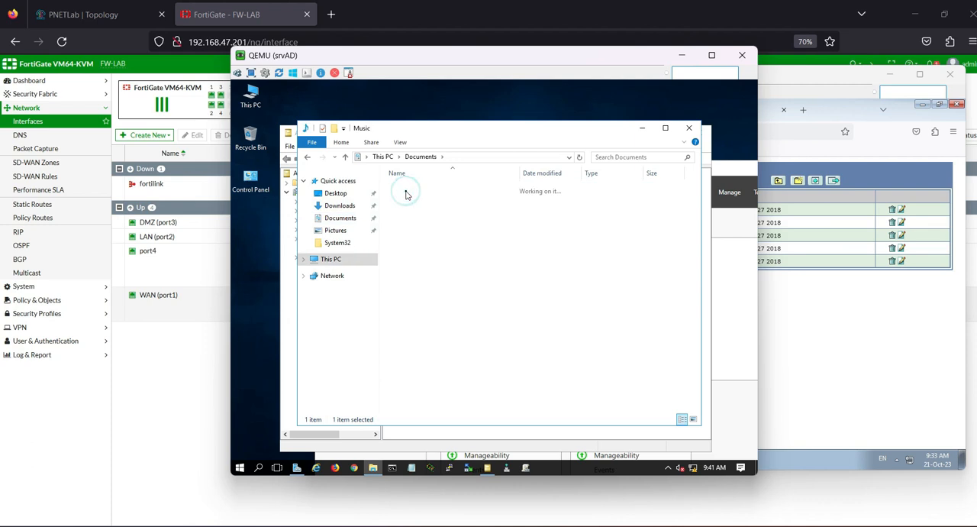
pyautogui.click(339, 217)
pyautogui.click(339, 206)
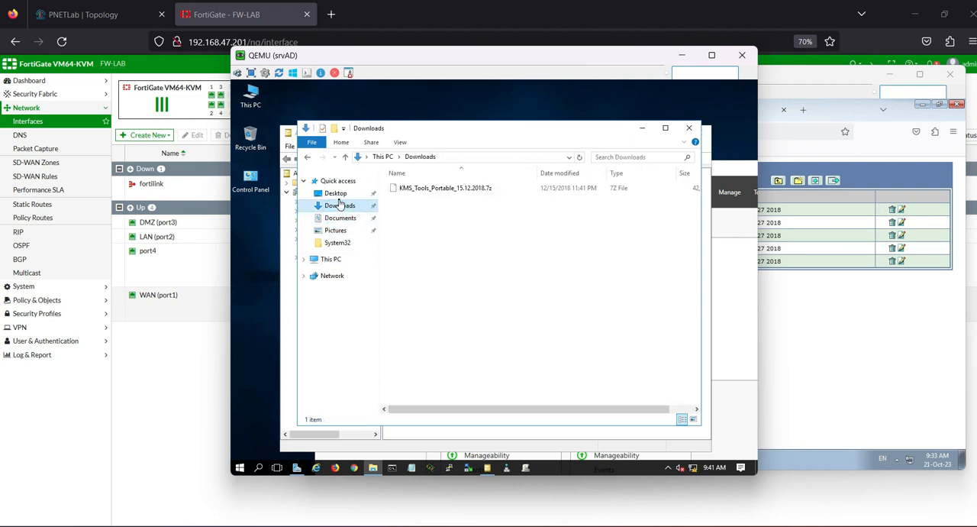
pyautogui.click(642, 128)
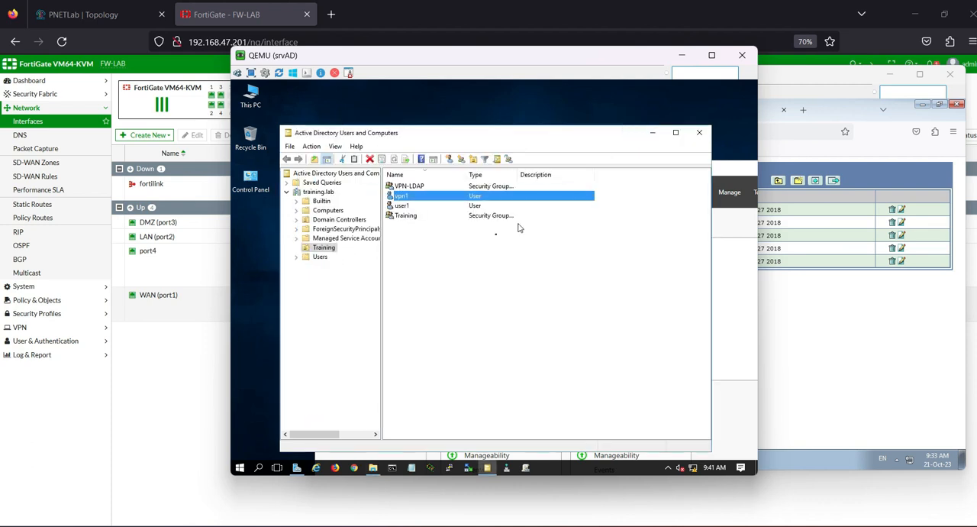
# Step: Return to userVPN, create a directory named Training-SMB in the shared Documents directory and reload the page
pyautogui.click(759, 257)
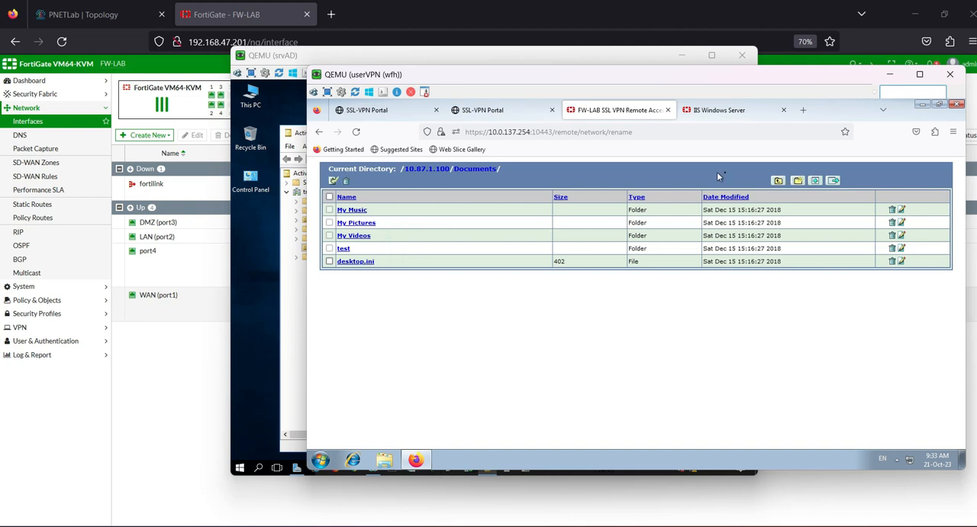
pyautogui.click(798, 181)
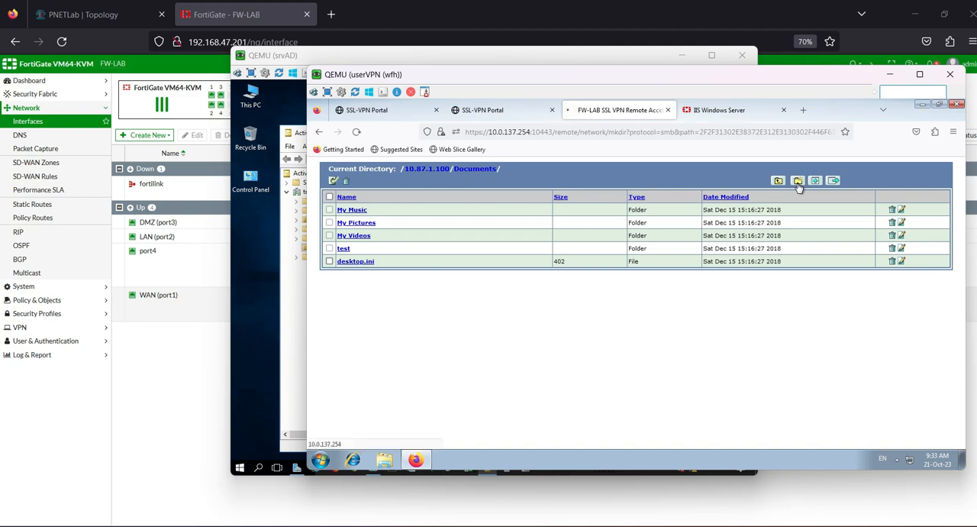
pyautogui.click(648, 215)
pyautogui.click(649, 215)
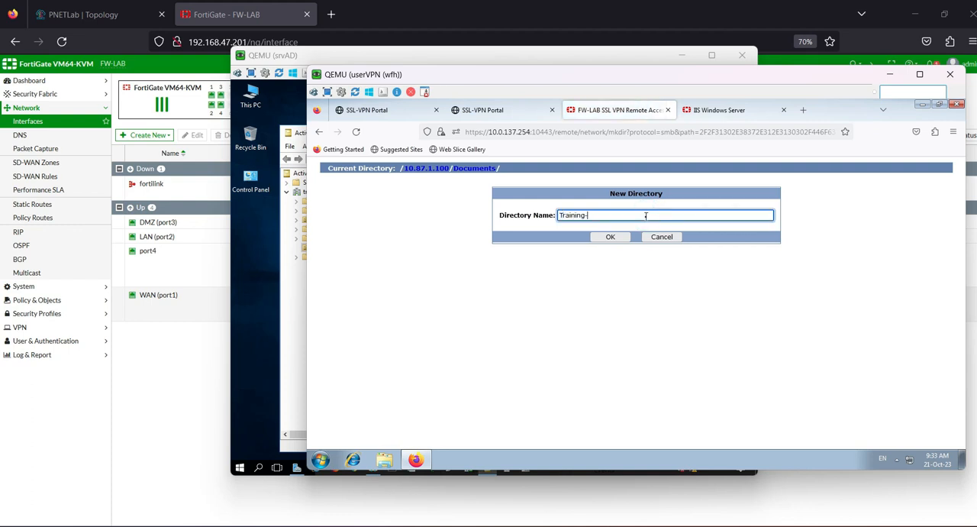
pyautogui.click(615, 237)
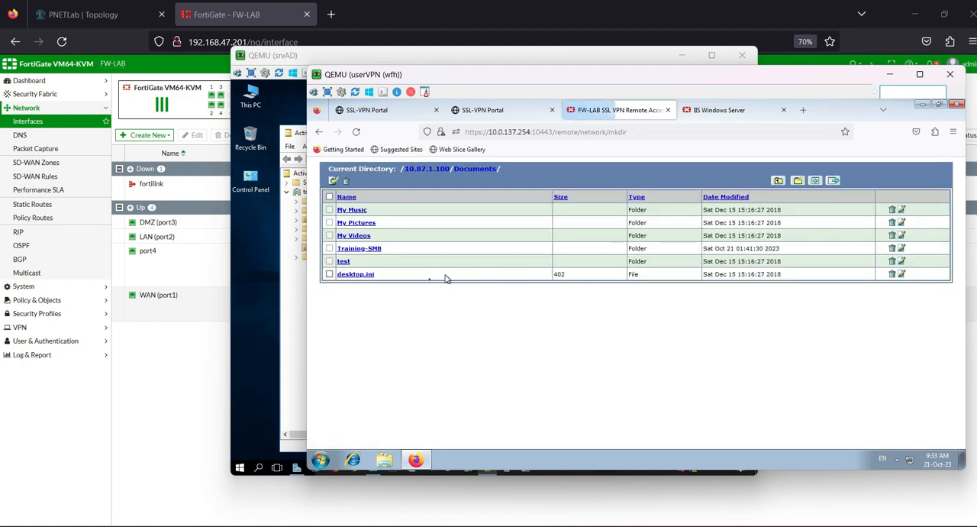
pyautogui.click(355, 132)
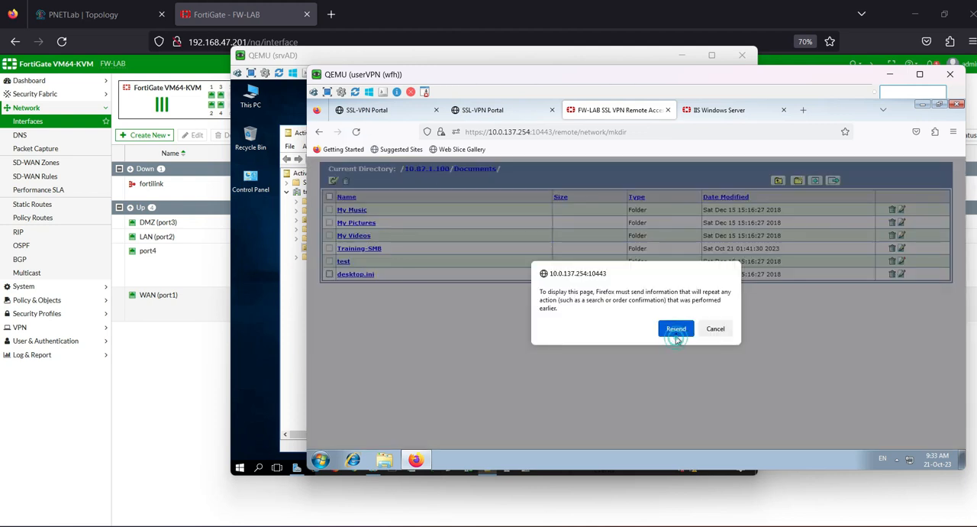
pyautogui.click(675, 334)
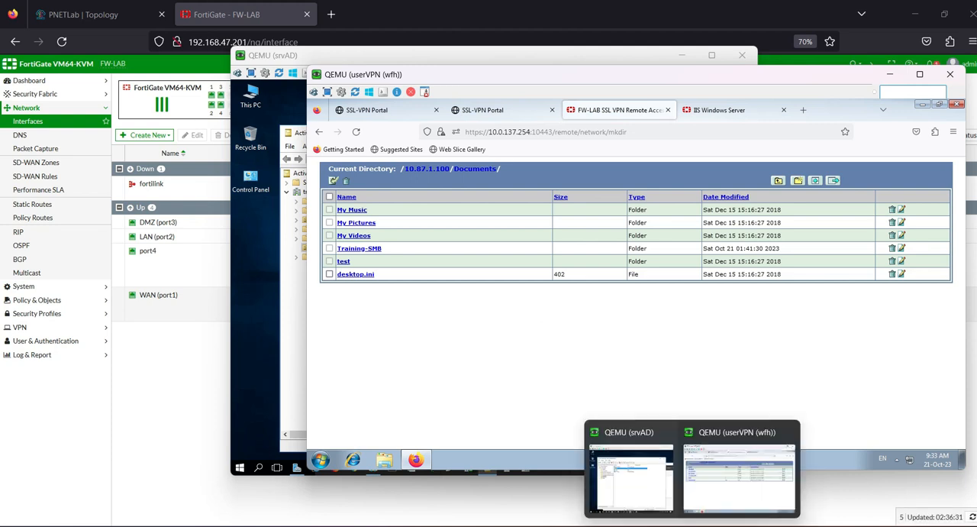
# Step: Switch to the srvAD virtual machine and open the Training-SMB folder inside its Documents folder
pyautogui.moveTo(707, 516)
pyautogui.click(651, 500)
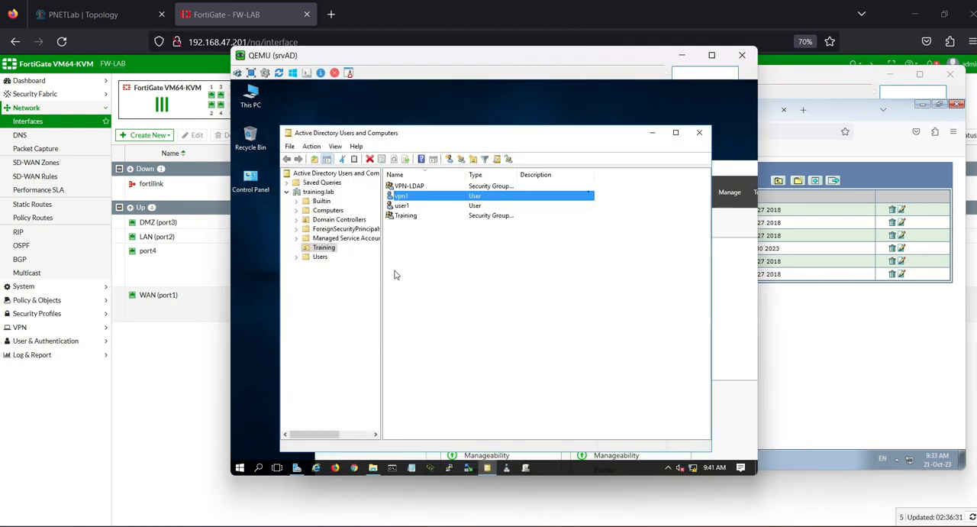
pyautogui.click(729, 229)
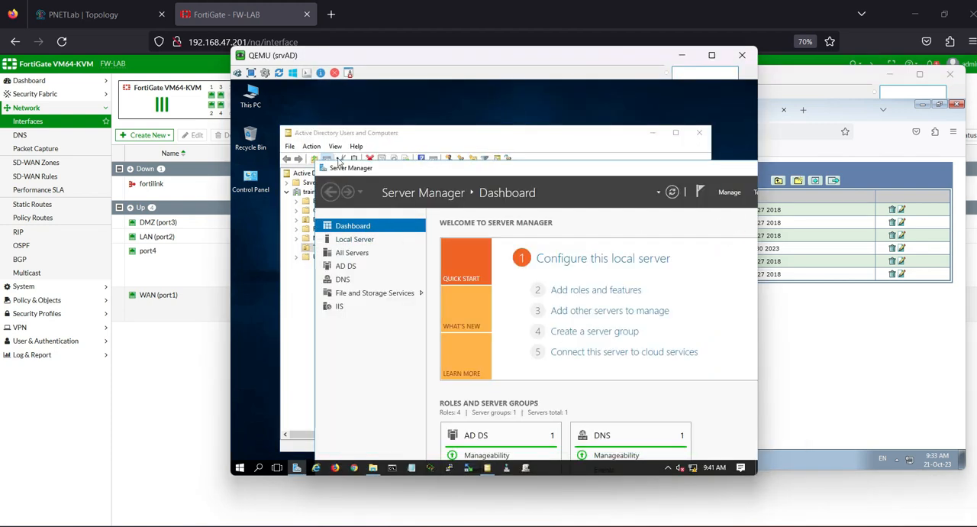
pyautogui.doubleClick(252, 98)
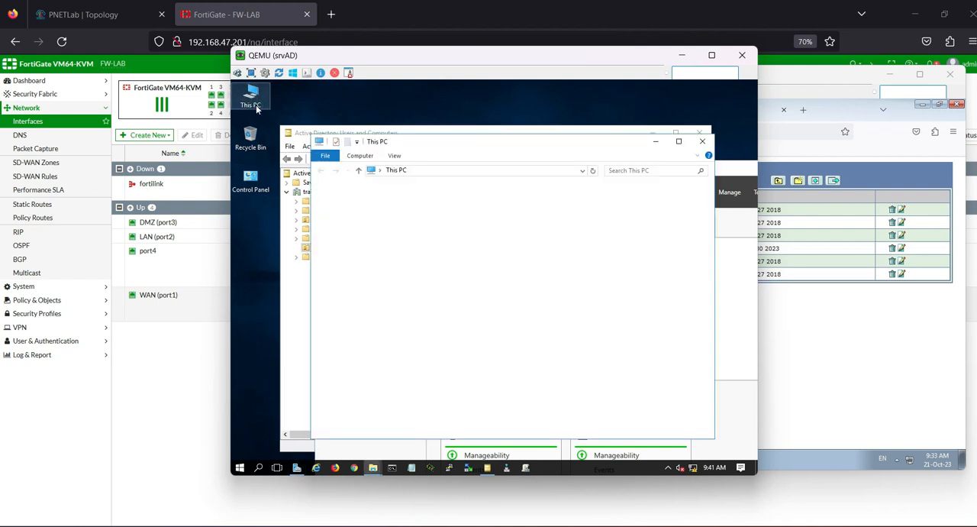
pyautogui.click(359, 234)
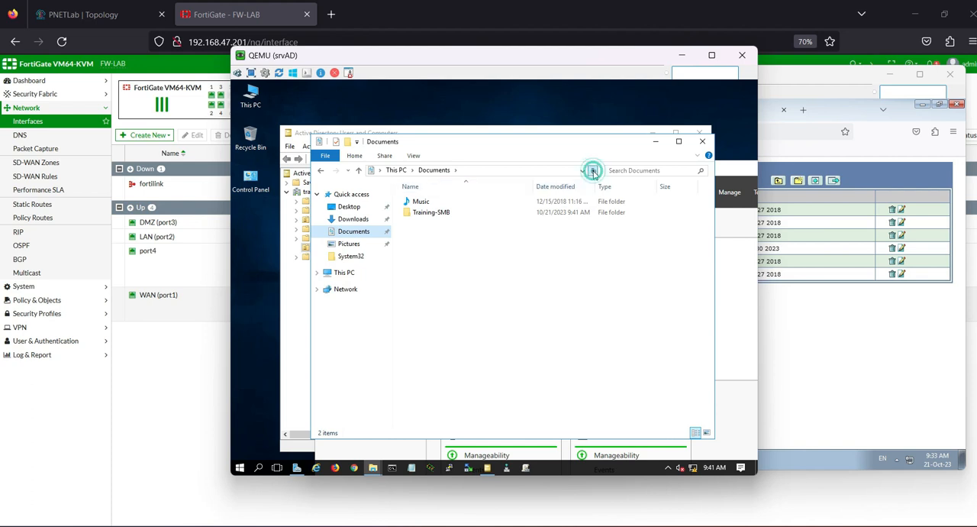
pyautogui.doubleClick(425, 213)
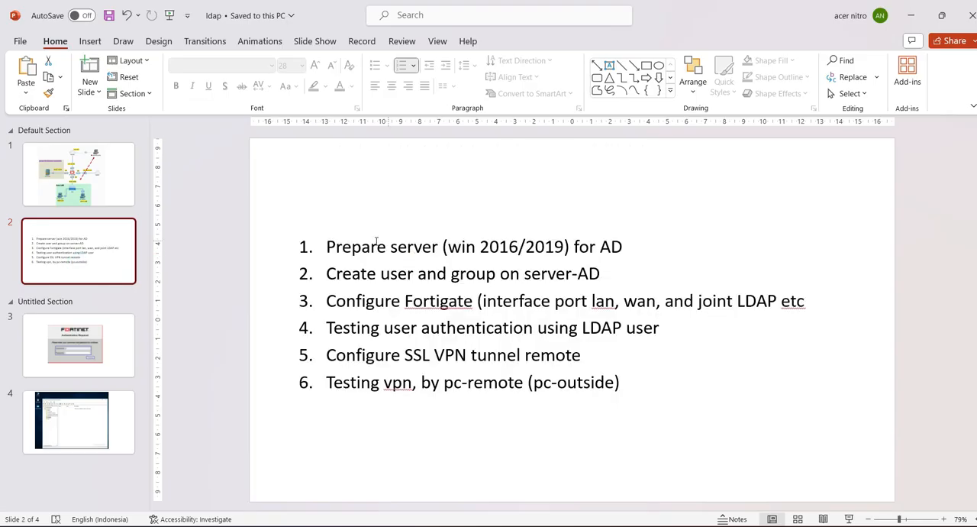
# Step: Switch to the ldap presentation in PowerPoint and review the six lab steps on slide 2, from server preparation to VPN testing
pyautogui.moveTo(326, 247); pyautogui.dragTo(439, 247)
pyautogui.moveTo(342, 274); pyautogui.dragTo(601, 273)
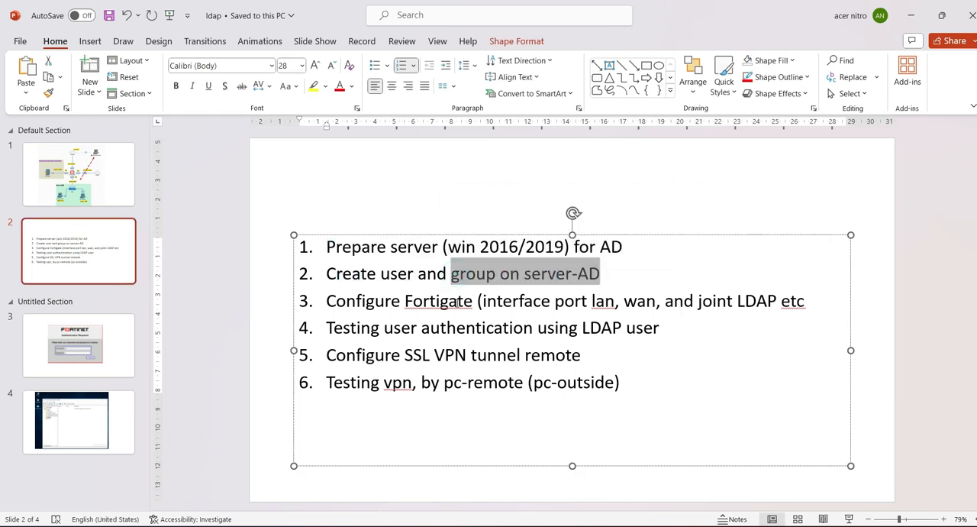
pyautogui.moveTo(405, 300); pyautogui.dragTo(554, 300)
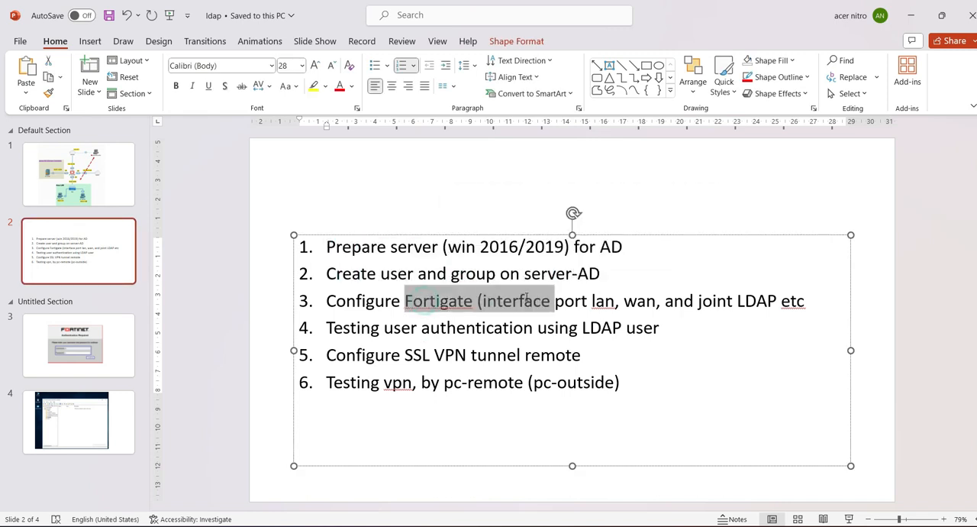
pyautogui.click(684, 301)
pyautogui.doubleClick(738, 300)
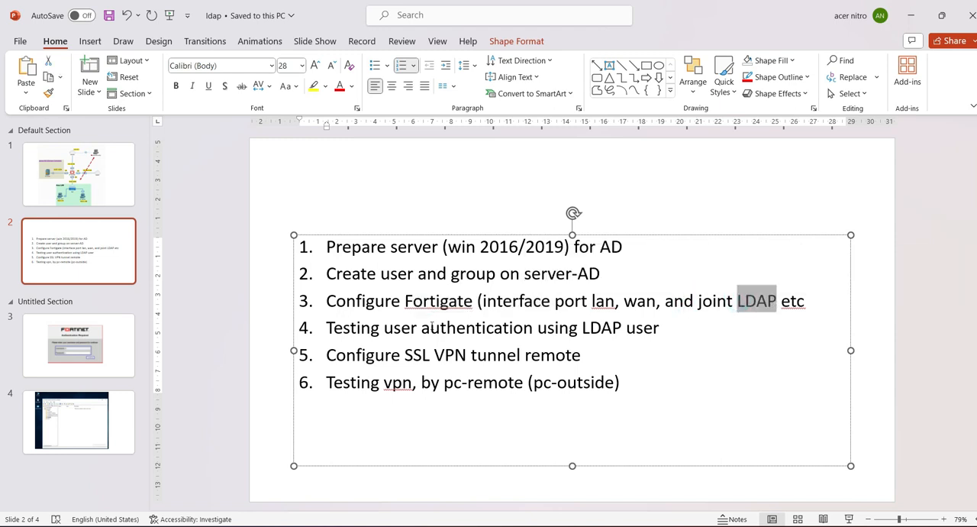
pyautogui.moveTo(359, 356); pyautogui.dragTo(518, 350)
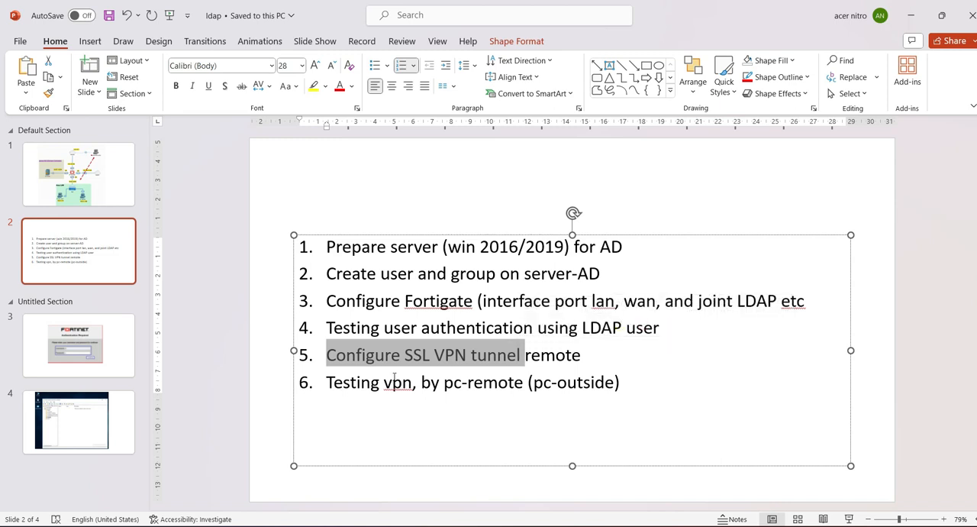
pyautogui.click(474, 382)
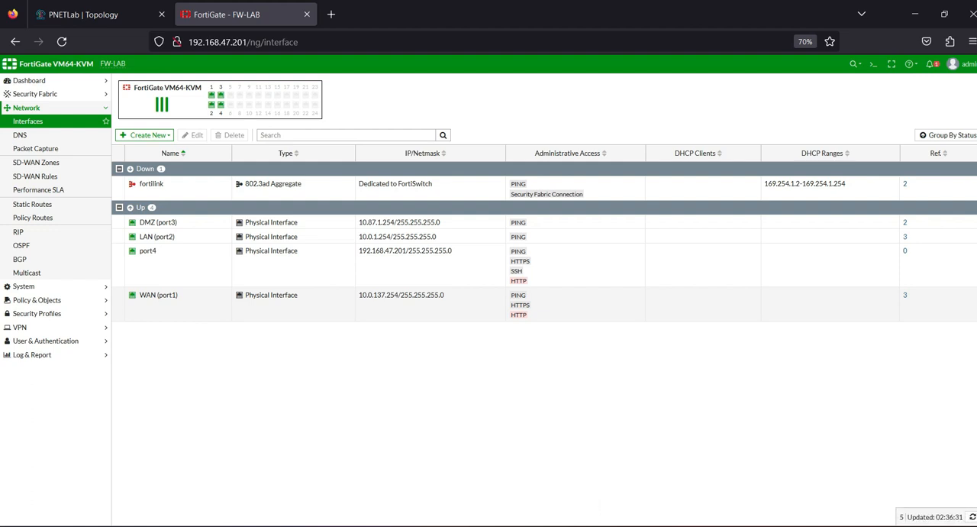
pyautogui.click(833, 525)
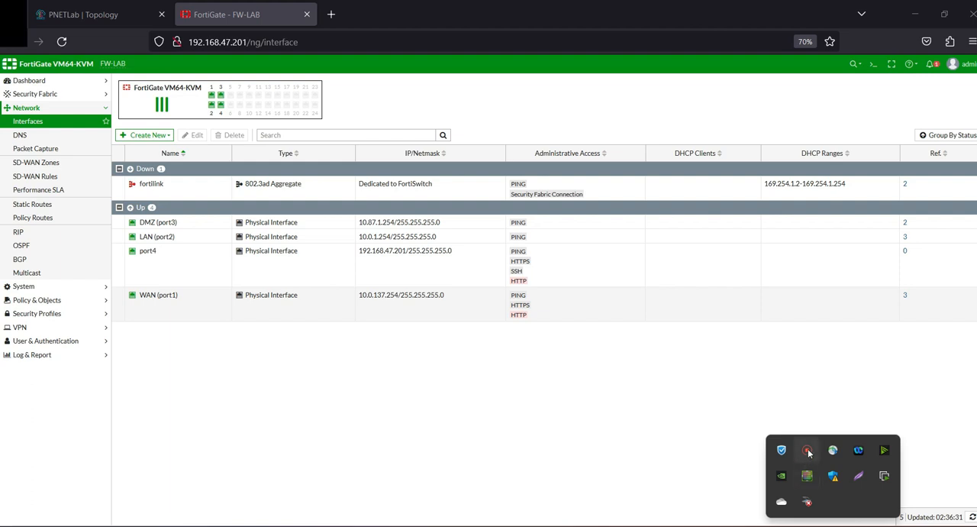